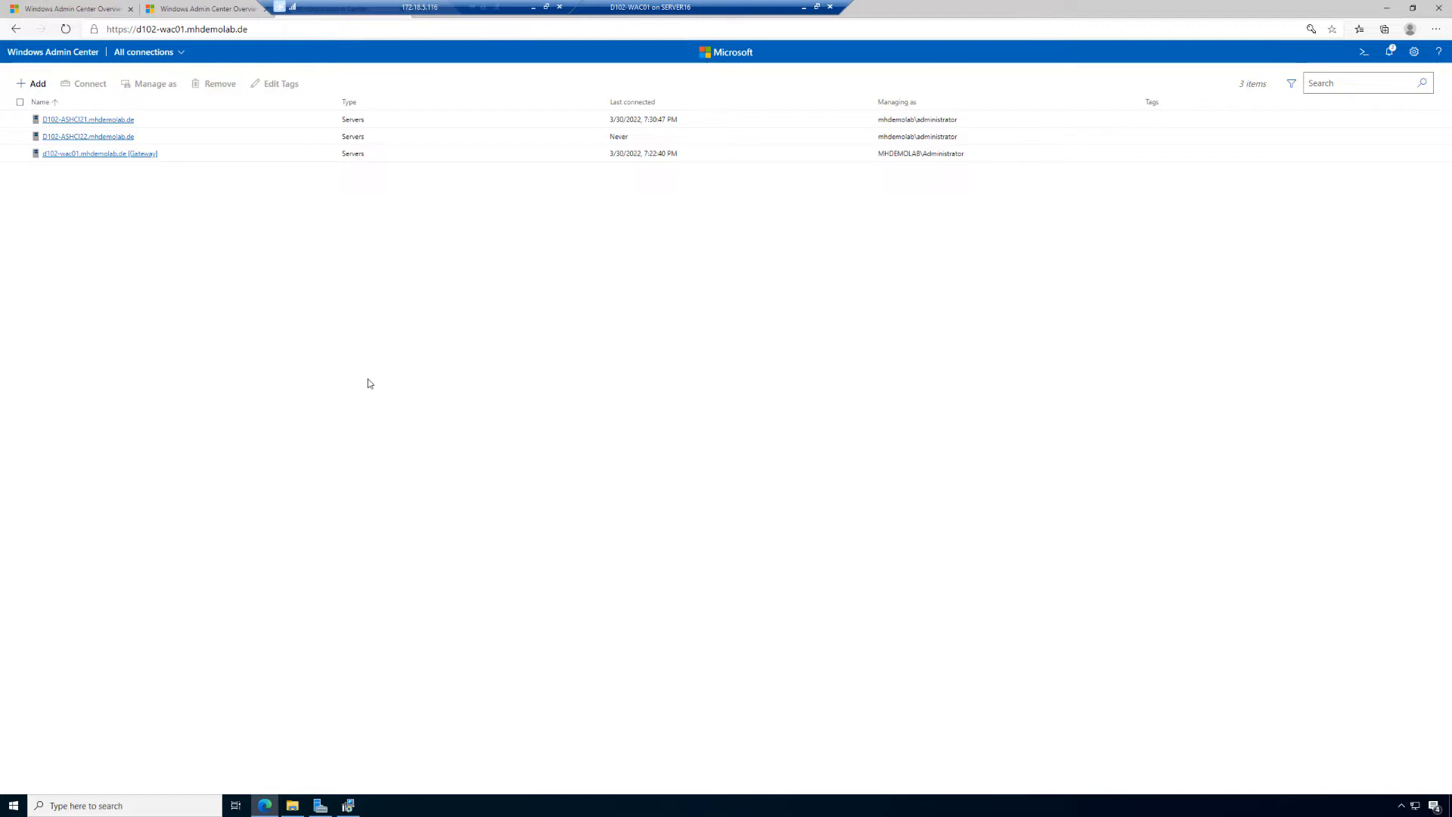
Start creating a new server cluster of type Azure Stack HCI with all servers in one site
left_click(23, 83)
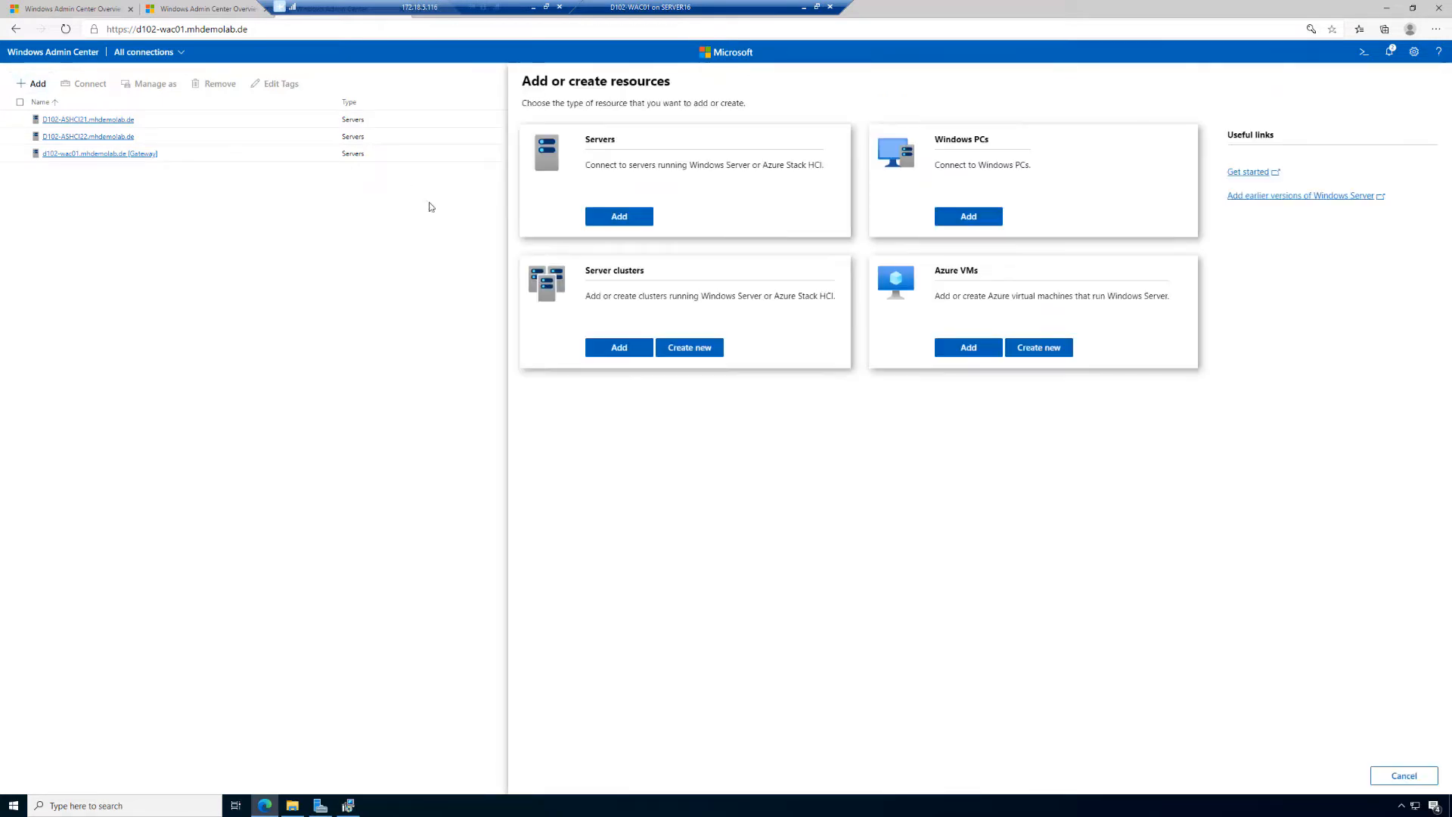
left_click(689, 347)
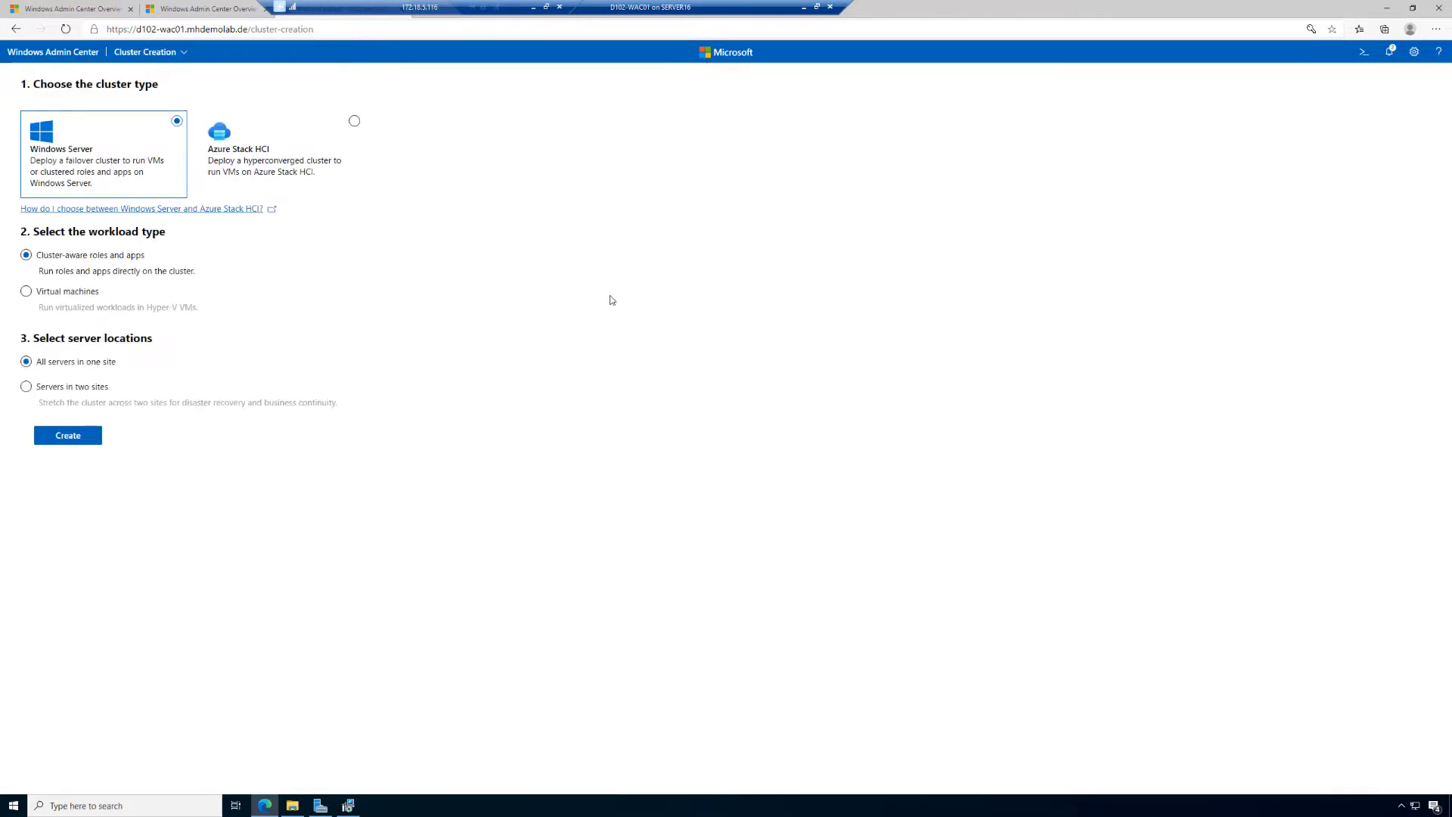
left_click(354, 122)
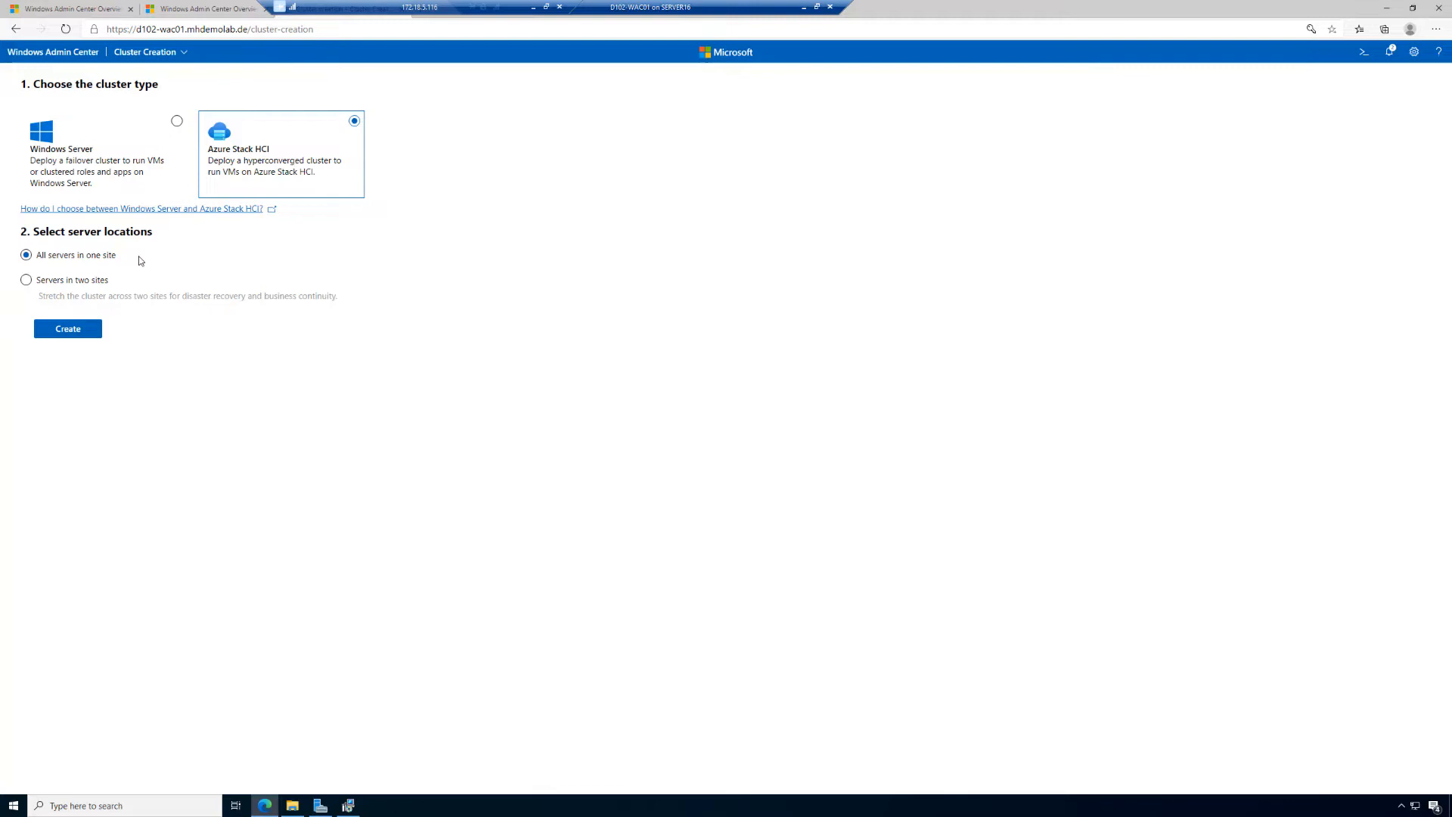
left_click(80, 336)
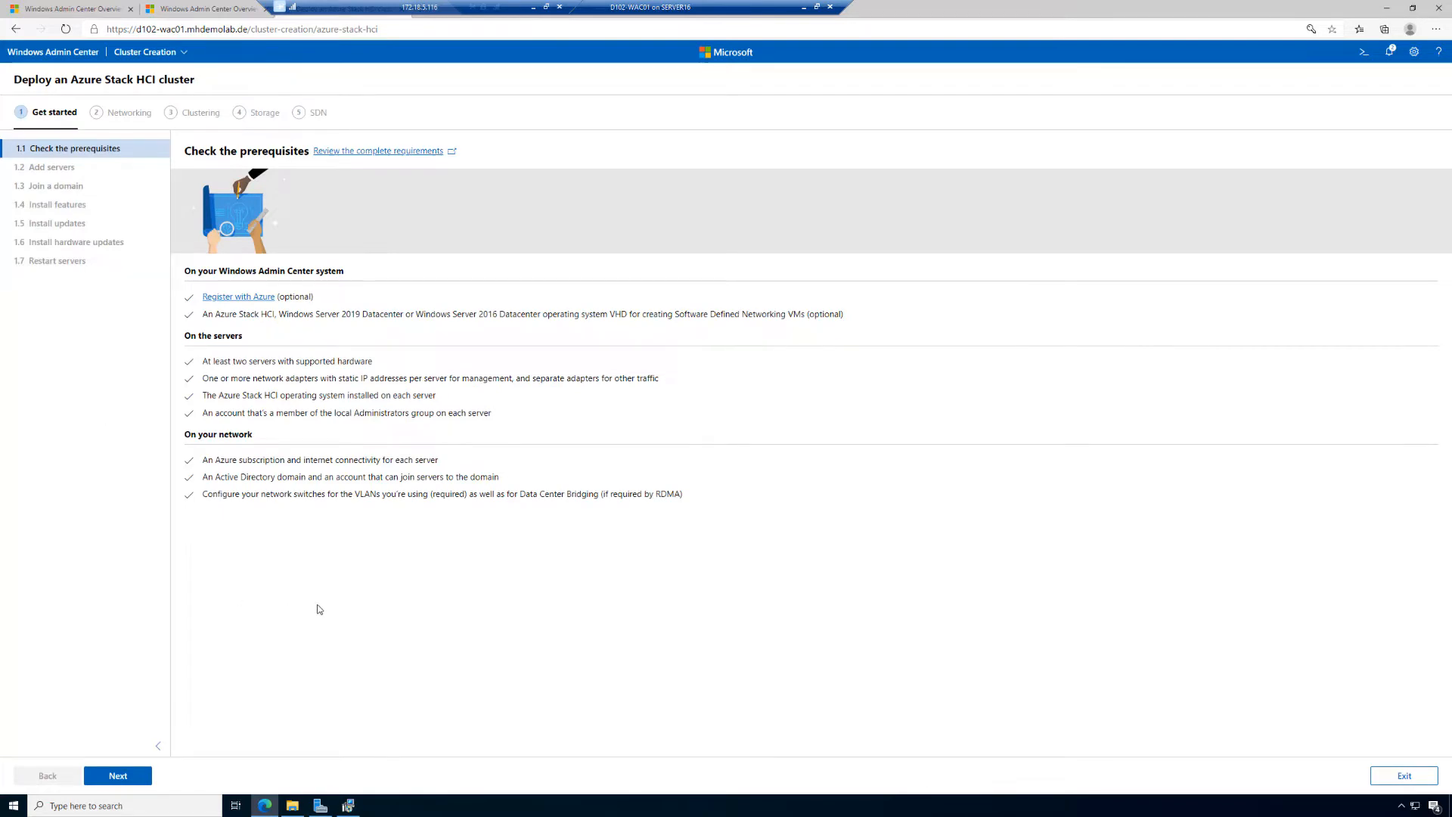
key("ctrl+1")
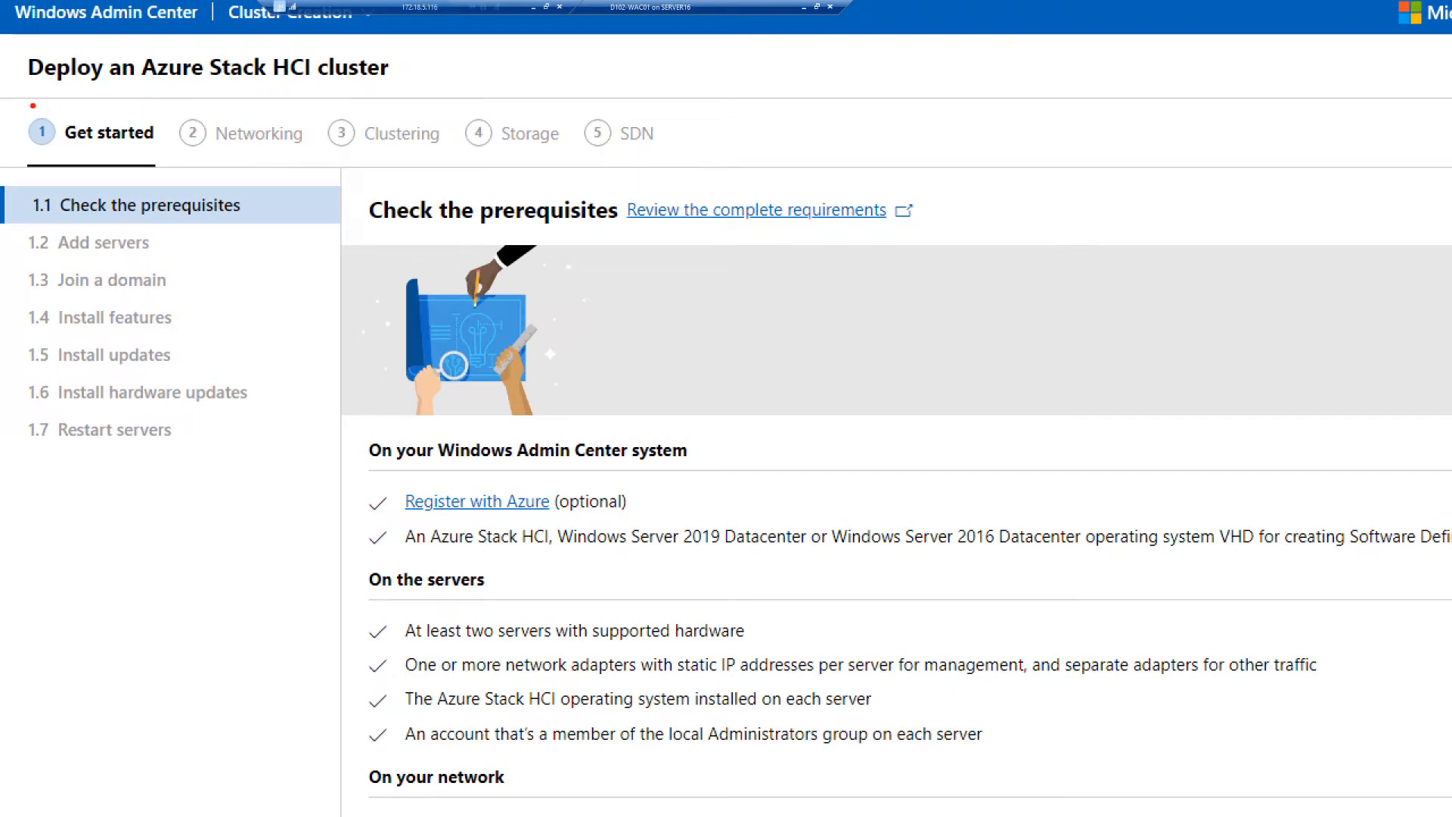
mouse_move(14, 102)
left_mouse_down()
mouse_move(100, 156)
mouse_move(167, 167)
left_mouse_up()
left_click_drag(163, 97, 303, 167)
mouse_move(308, 99)
left_mouse_down()
mouse_move(333, 128)
mouse_move(460, 167)
left_mouse_up()
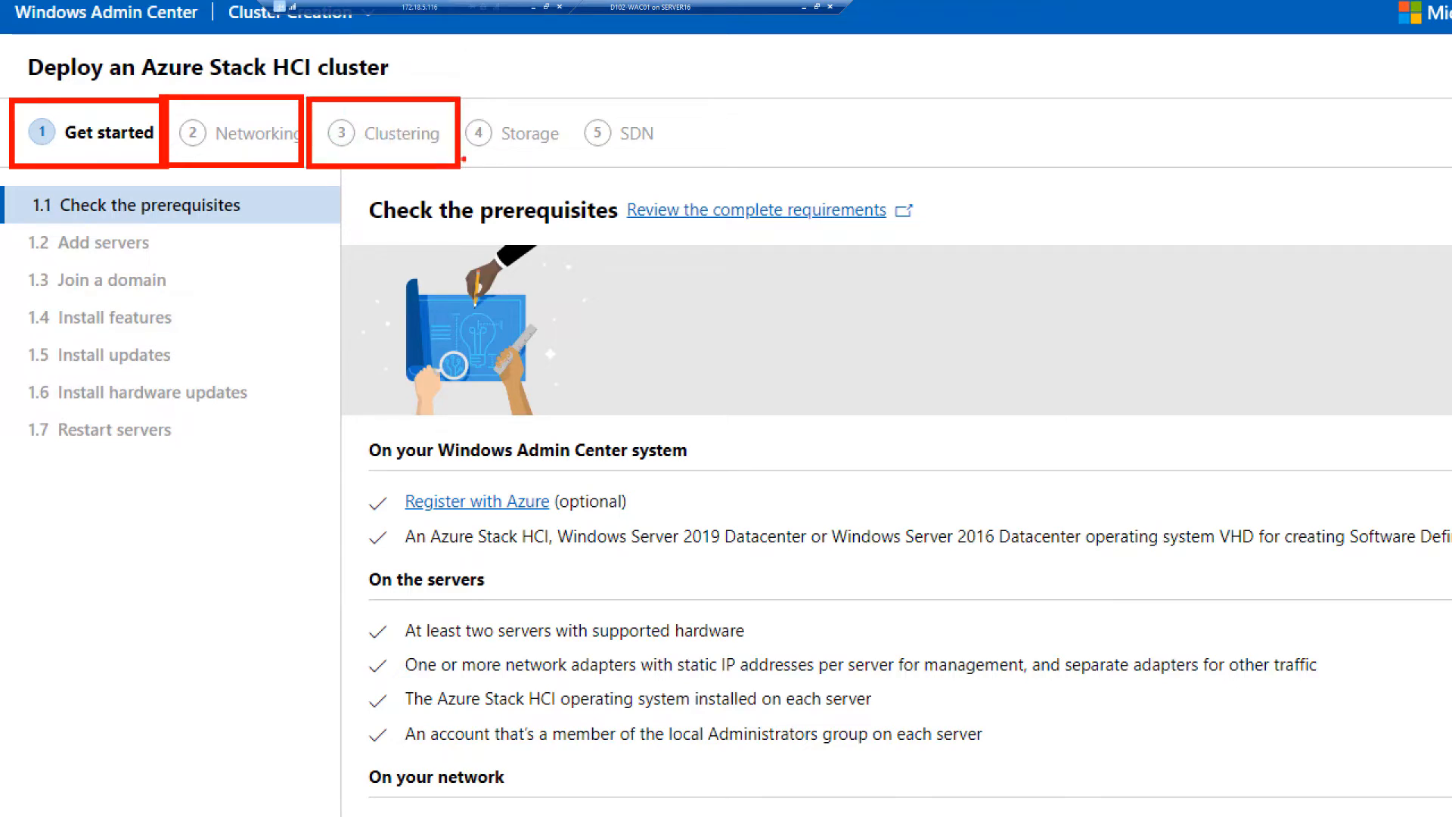
mouse_move(456, 97)
left_mouse_down()
mouse_move(511, 156)
mouse_move(577, 165)
left_mouse_up()
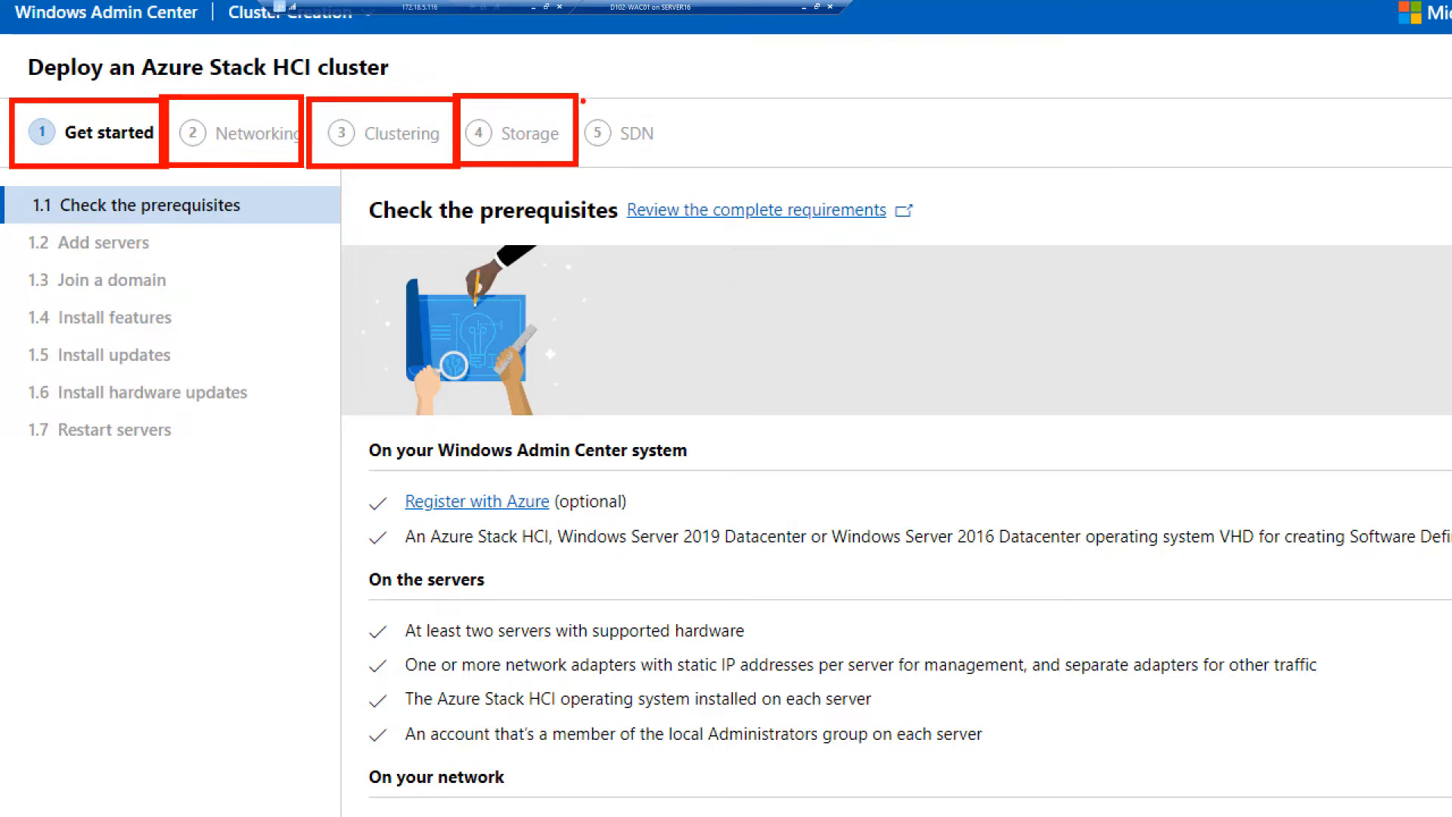
mouse_move(579, 95)
left_mouse_down()
mouse_move(626, 155)
mouse_move(686, 167)
left_mouse_up()
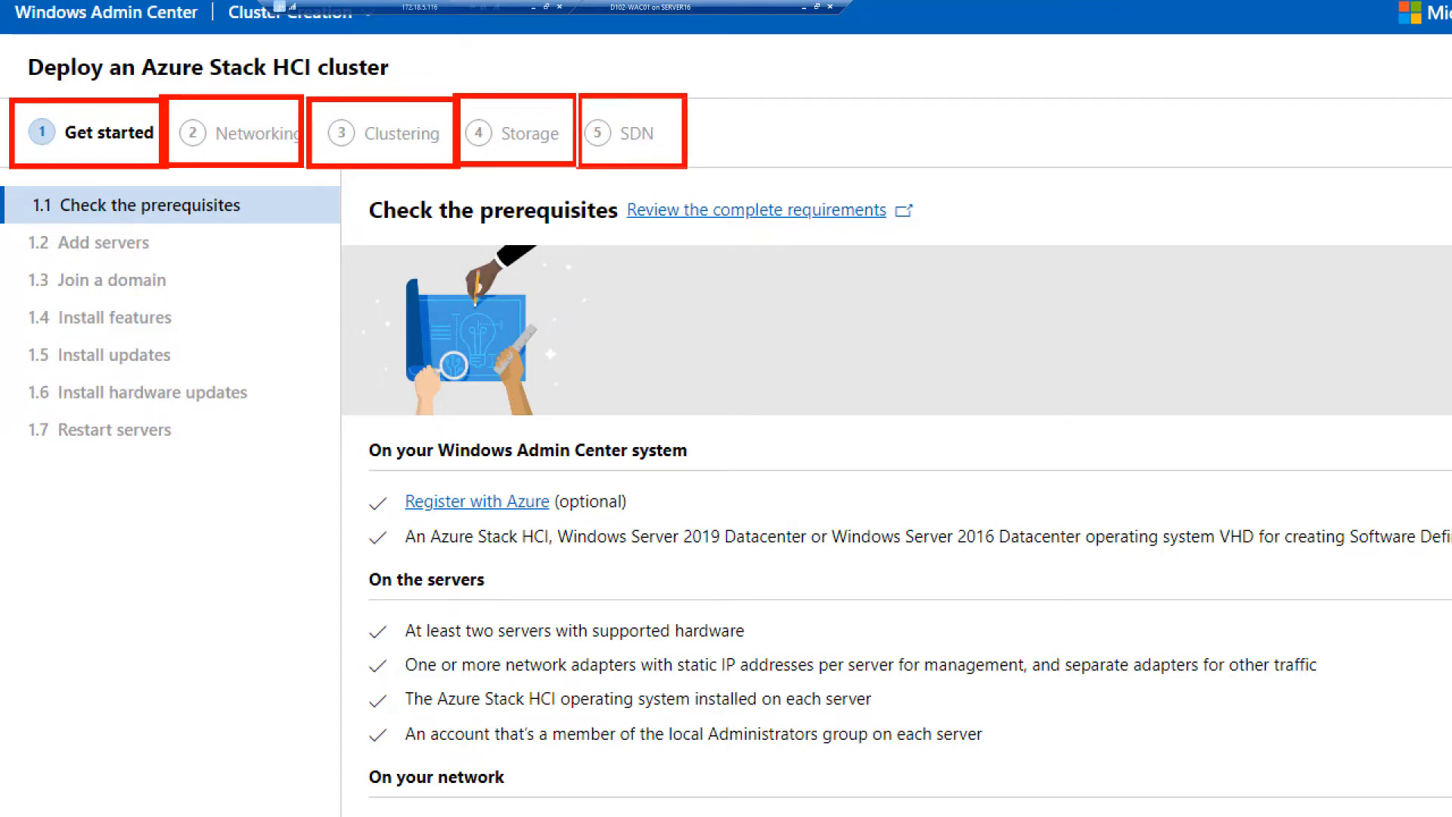
key("Escape")
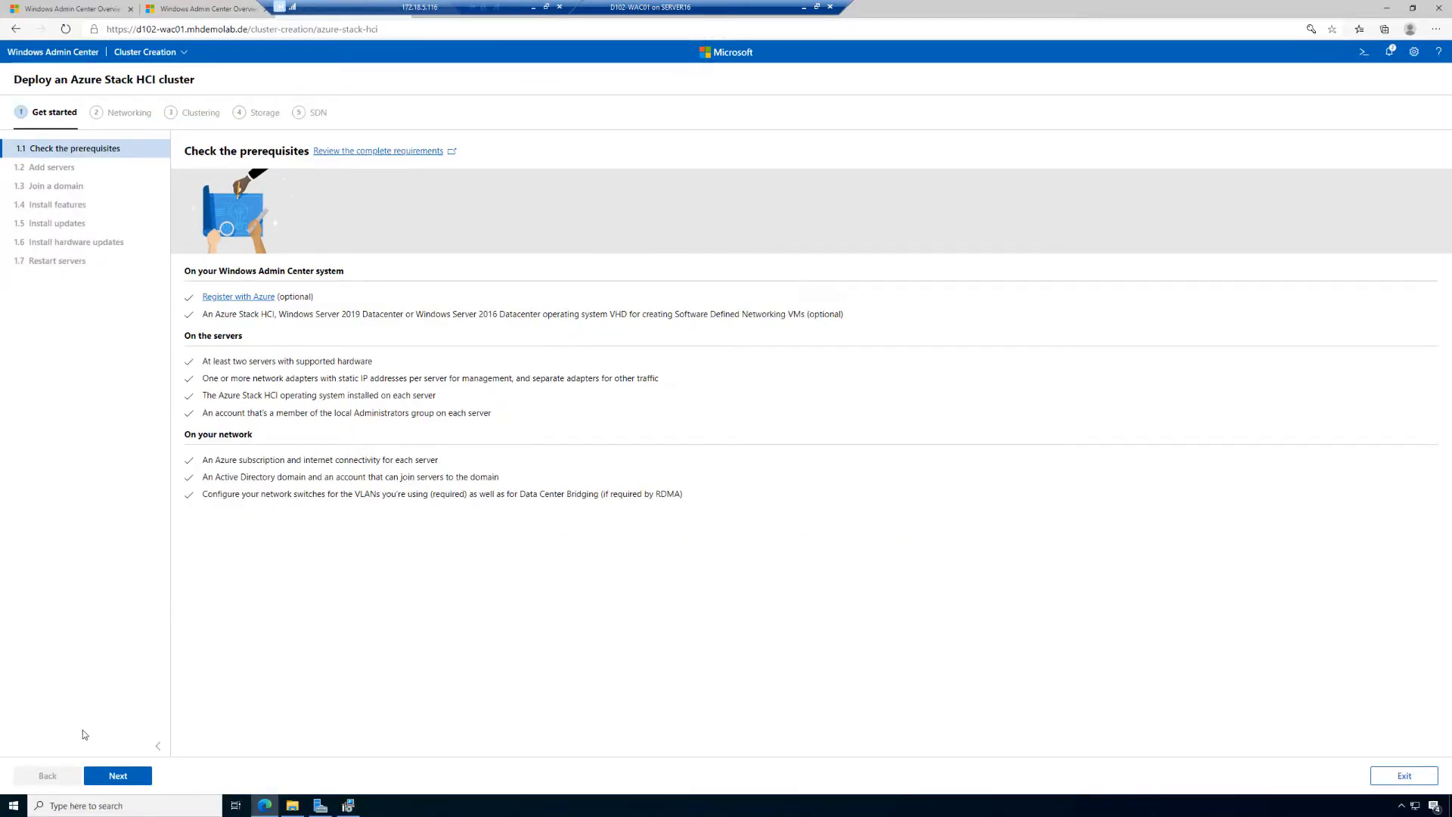
Continue past the prerequisites and add the server D102-ASHCI31 to the cluster deployment
left_click(136, 776)
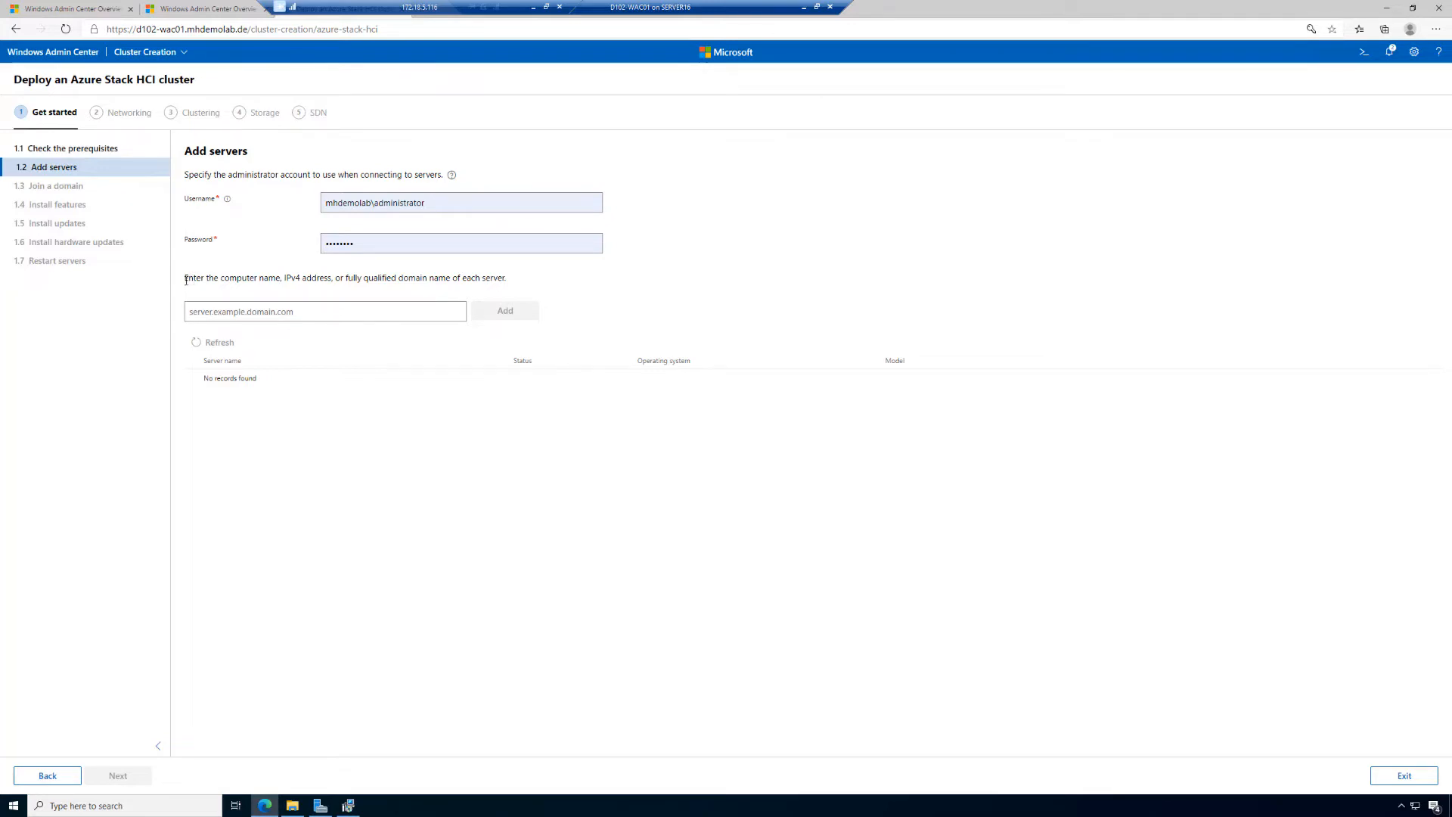
left_click_drag(187, 281, 387, 280)
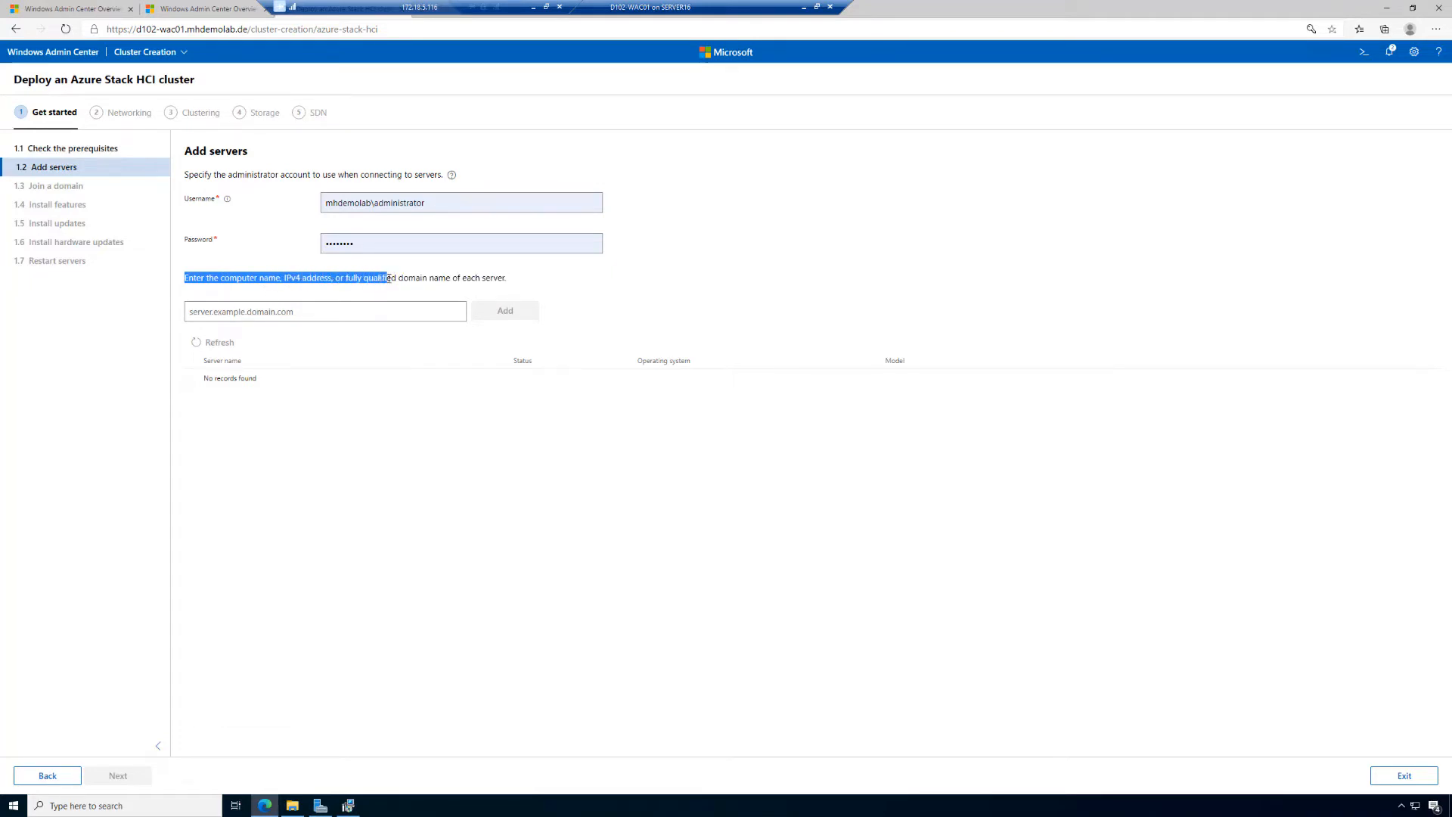
left_click(317, 311)
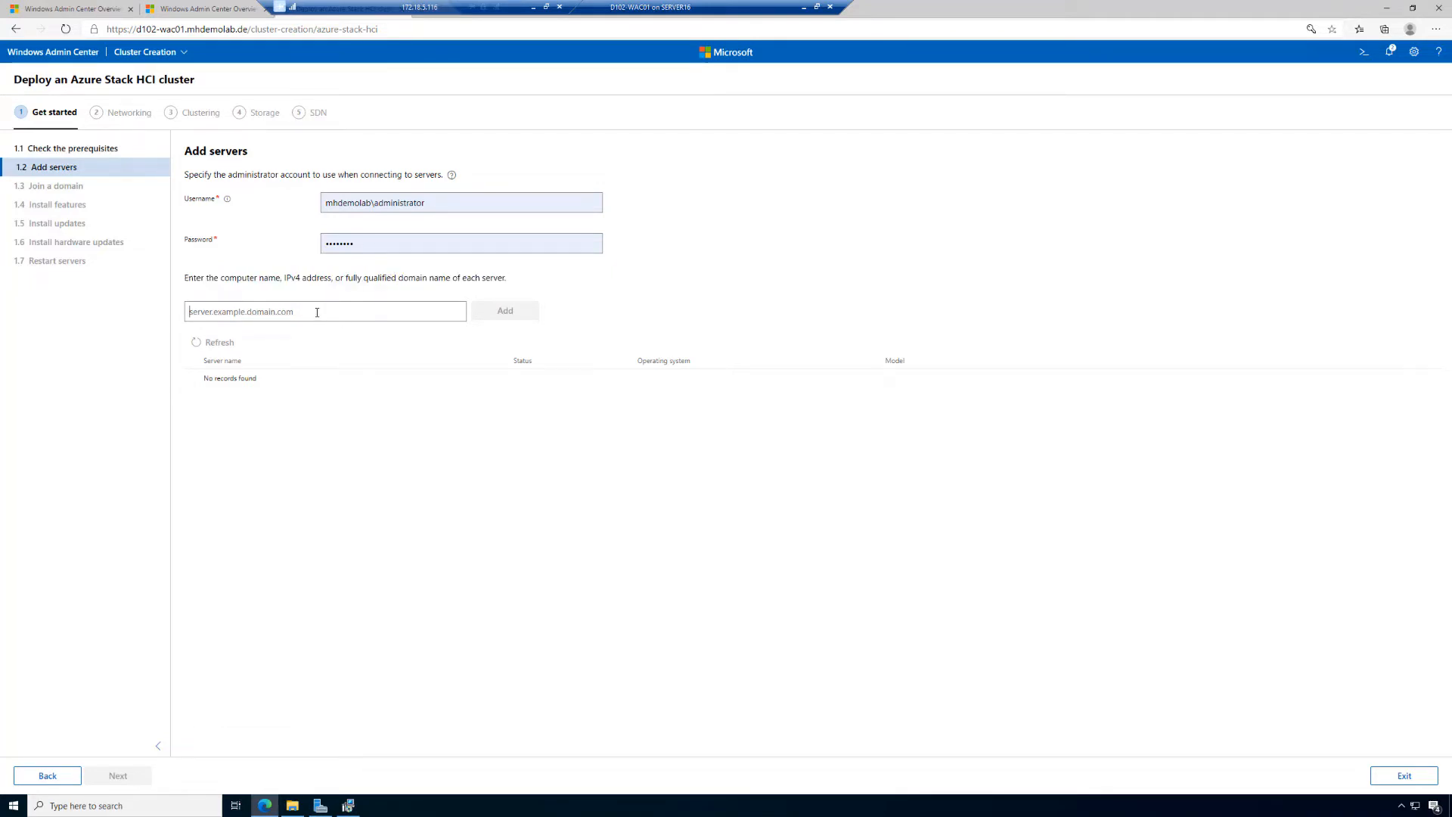
type("D102-ASHCI")
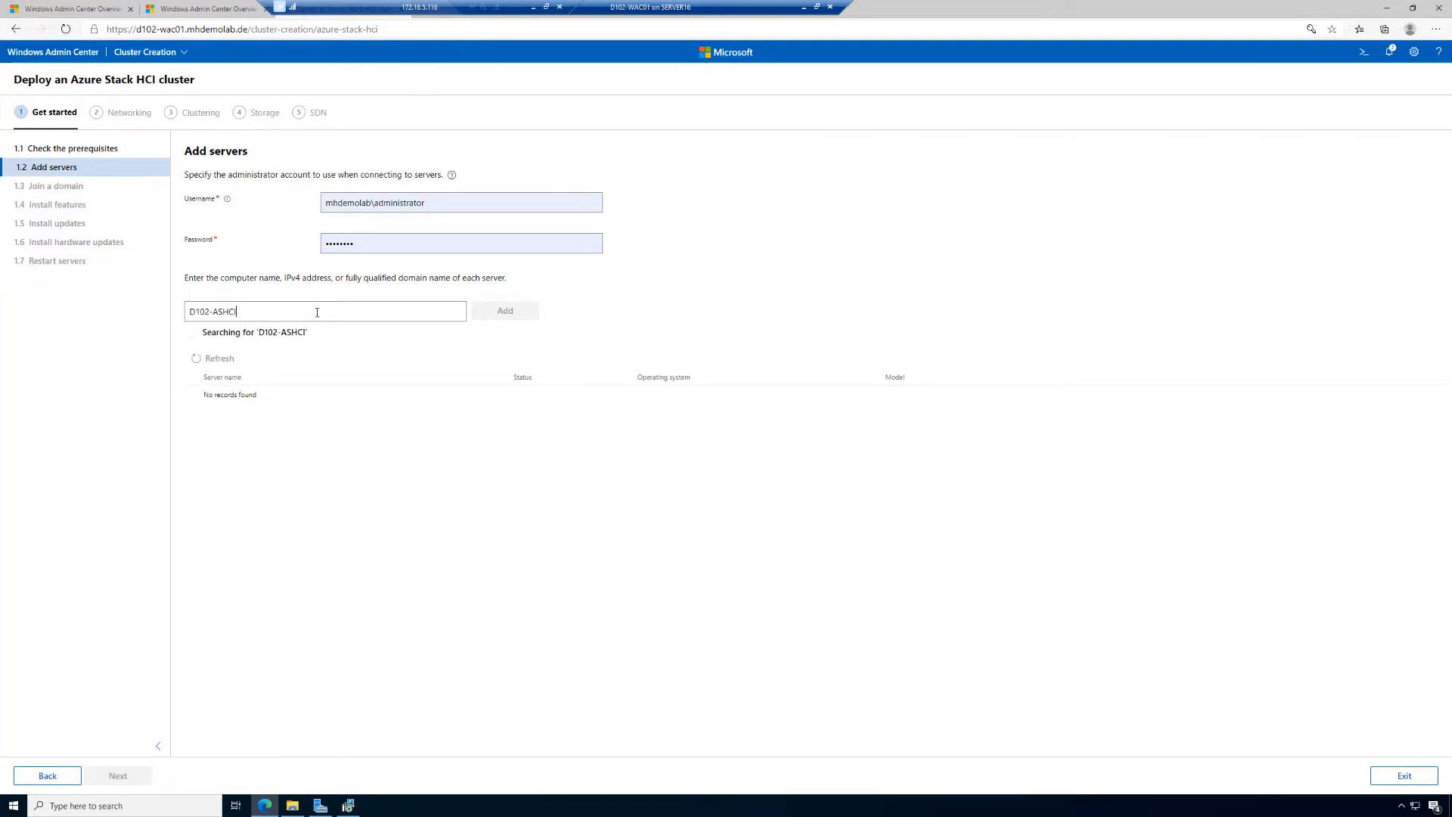
type("31")
key("ctrl+a")
key("ctrl+c")
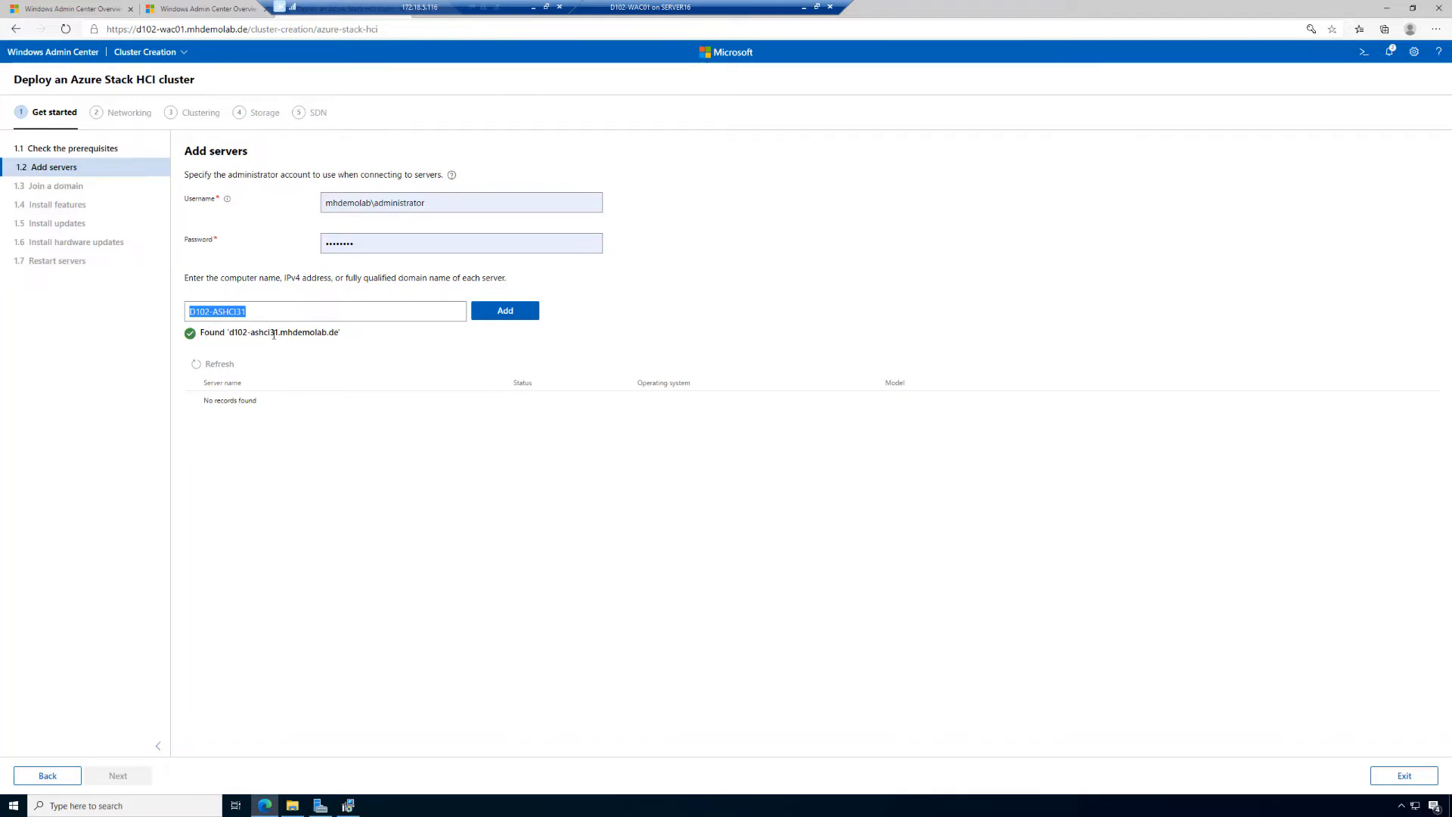
left_click(499, 313)
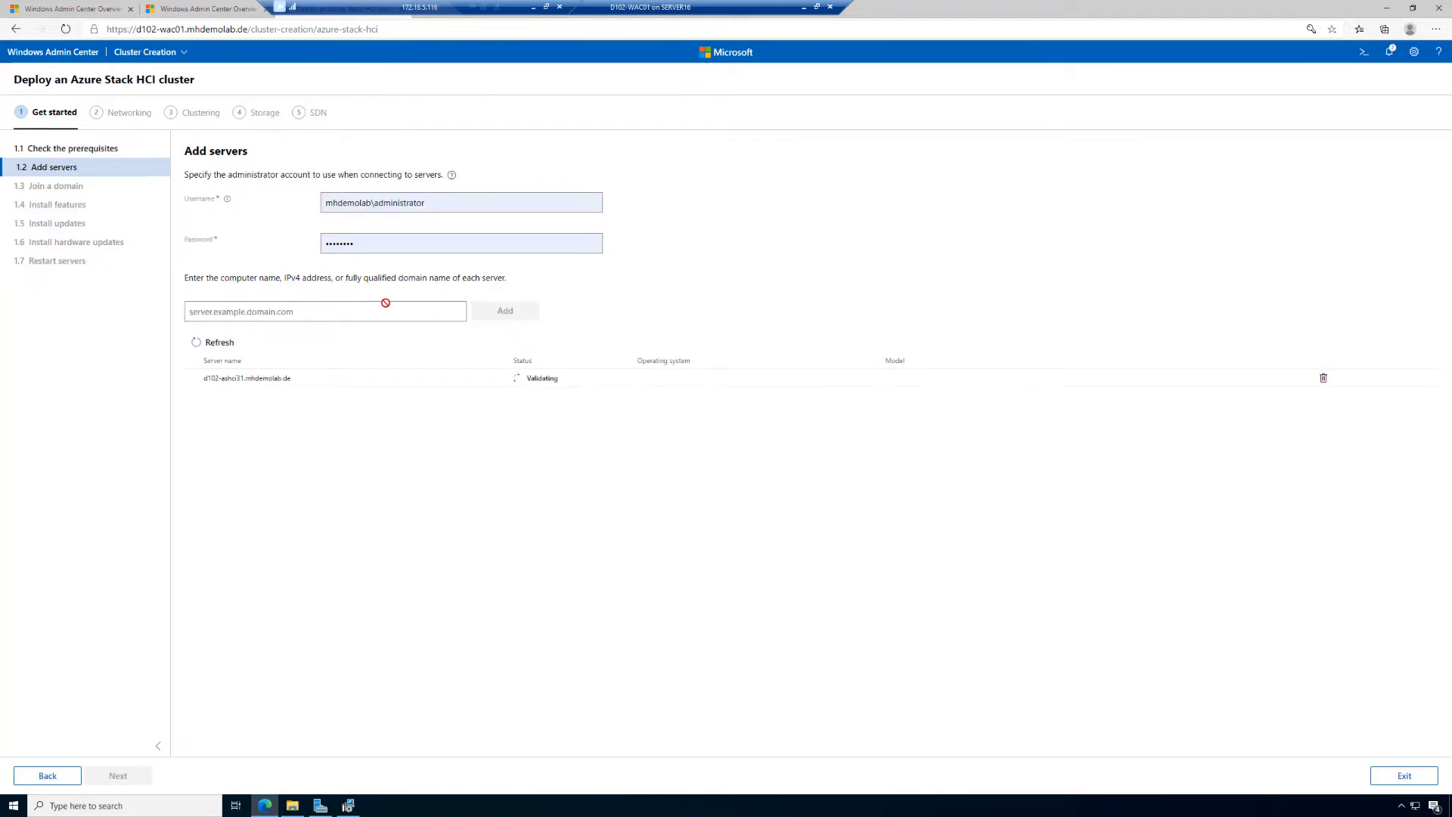
Add D102-ASHCI32 as the second server of the cluster, reusing the copied server name
left_click(339, 306)
key("ctrl+v")
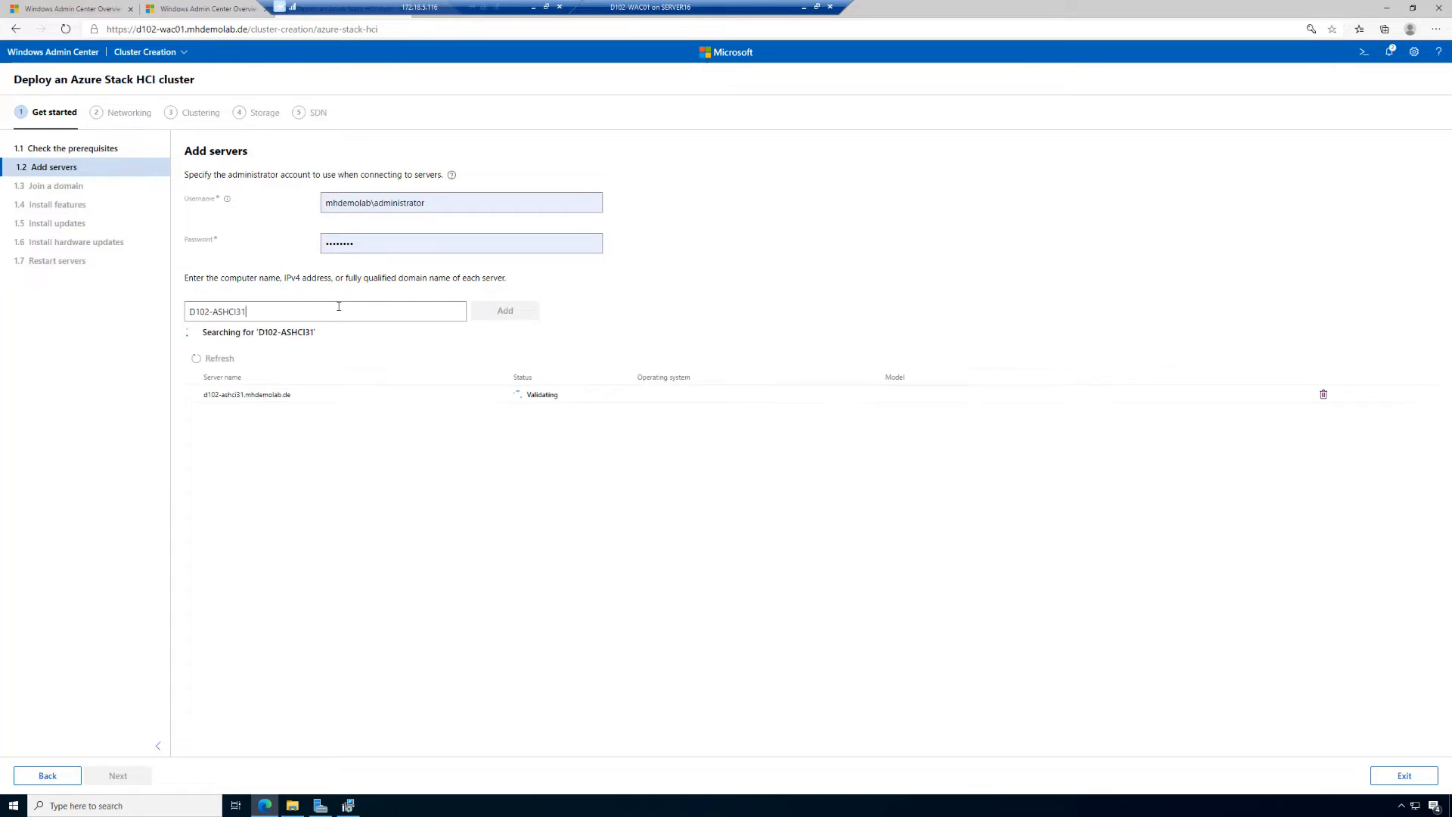
type("2")
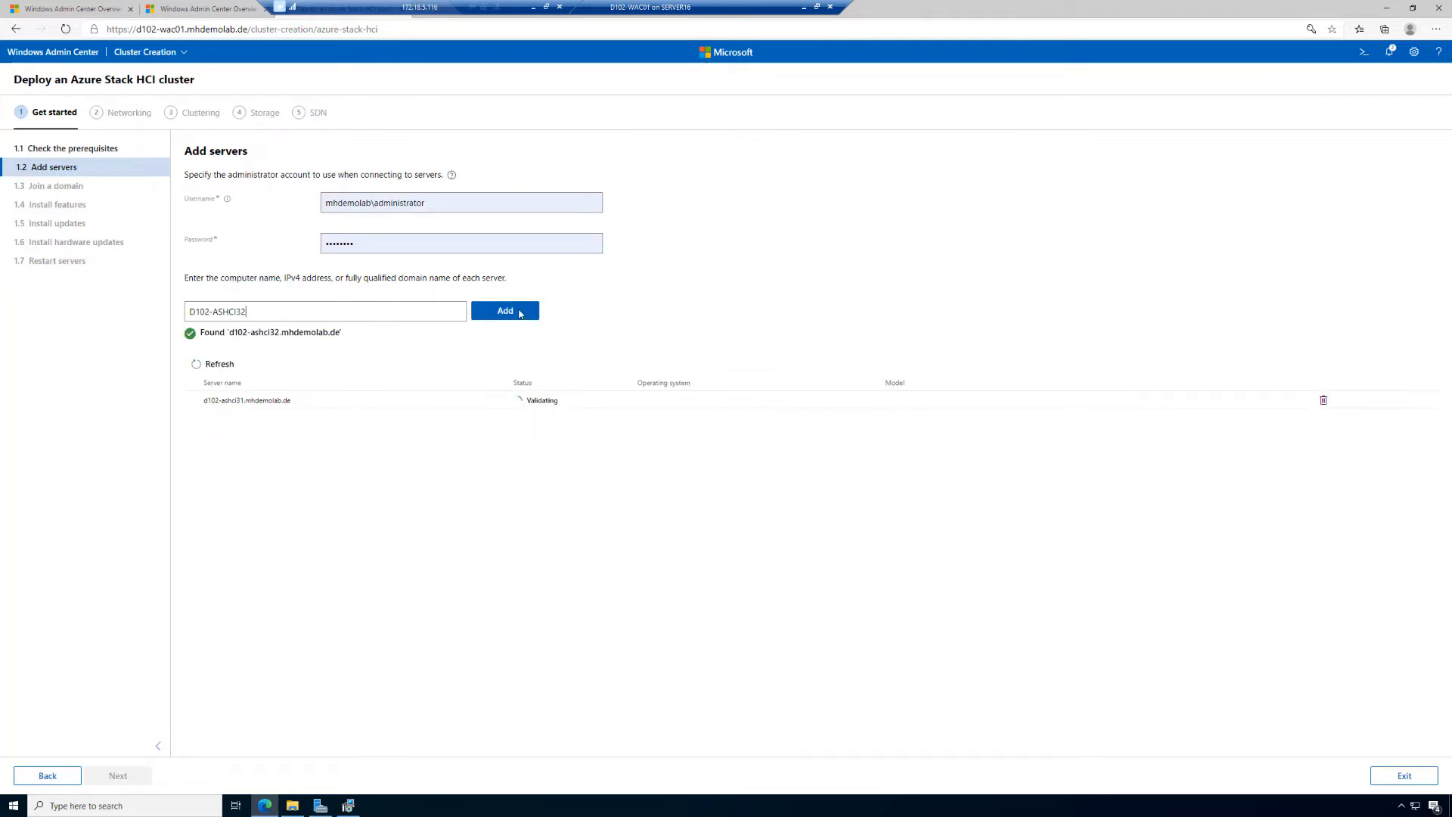
left_click(520, 313)
Add D102-ASHCI33 as the third server and continue past the domain join stage to the required features
left_click(370, 311)
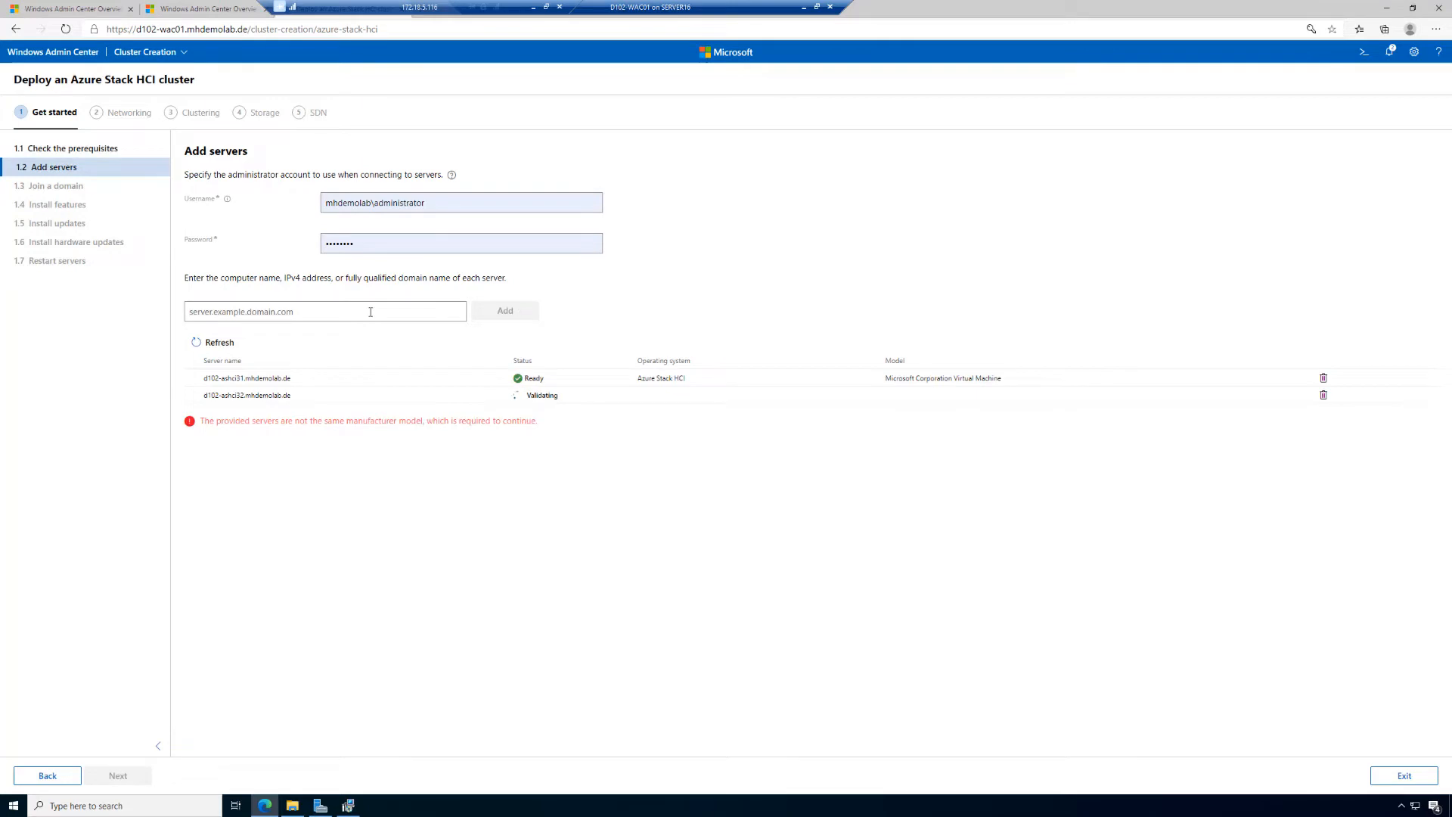
key("ctrl+v")
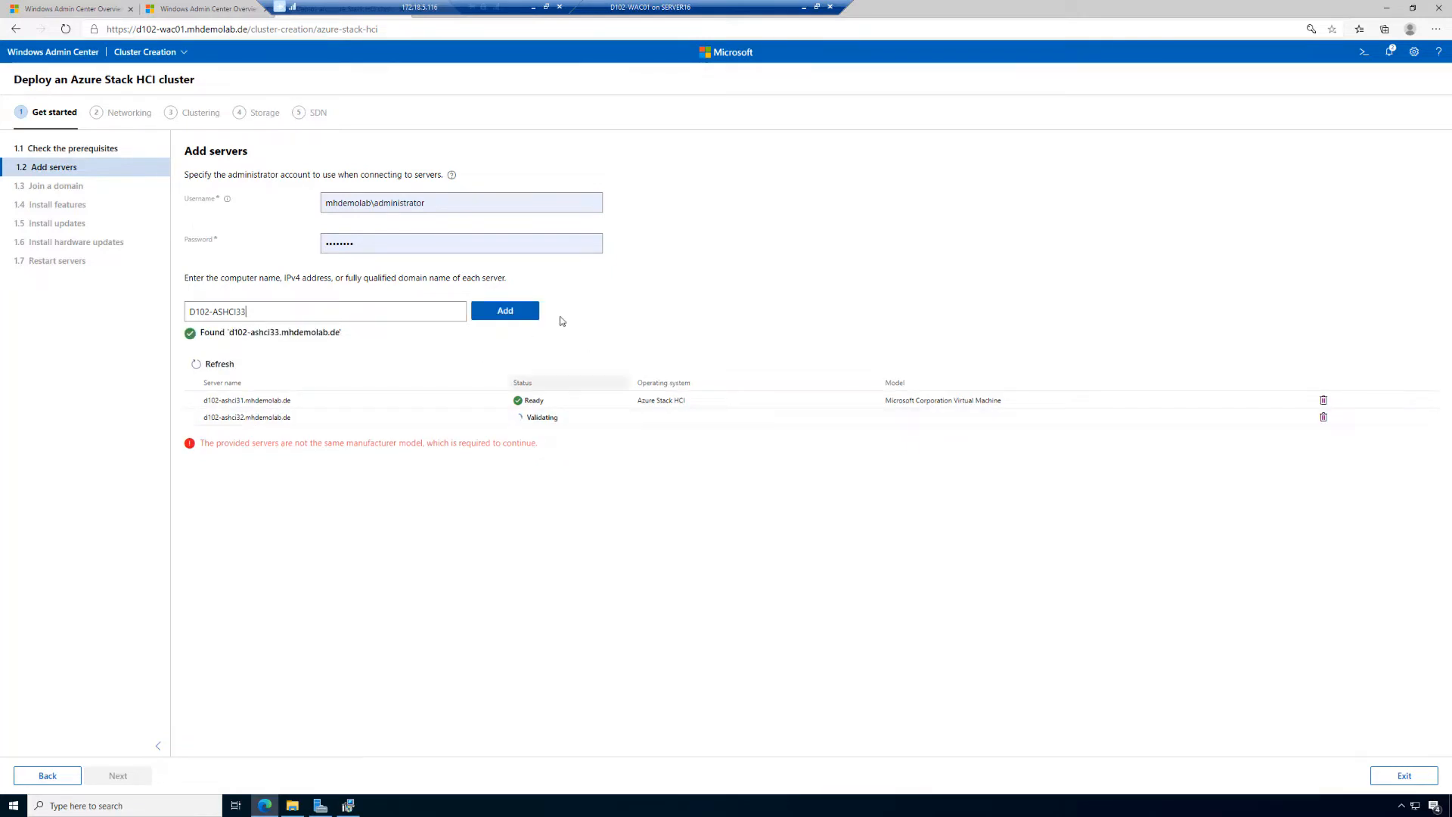
left_click(519, 313)
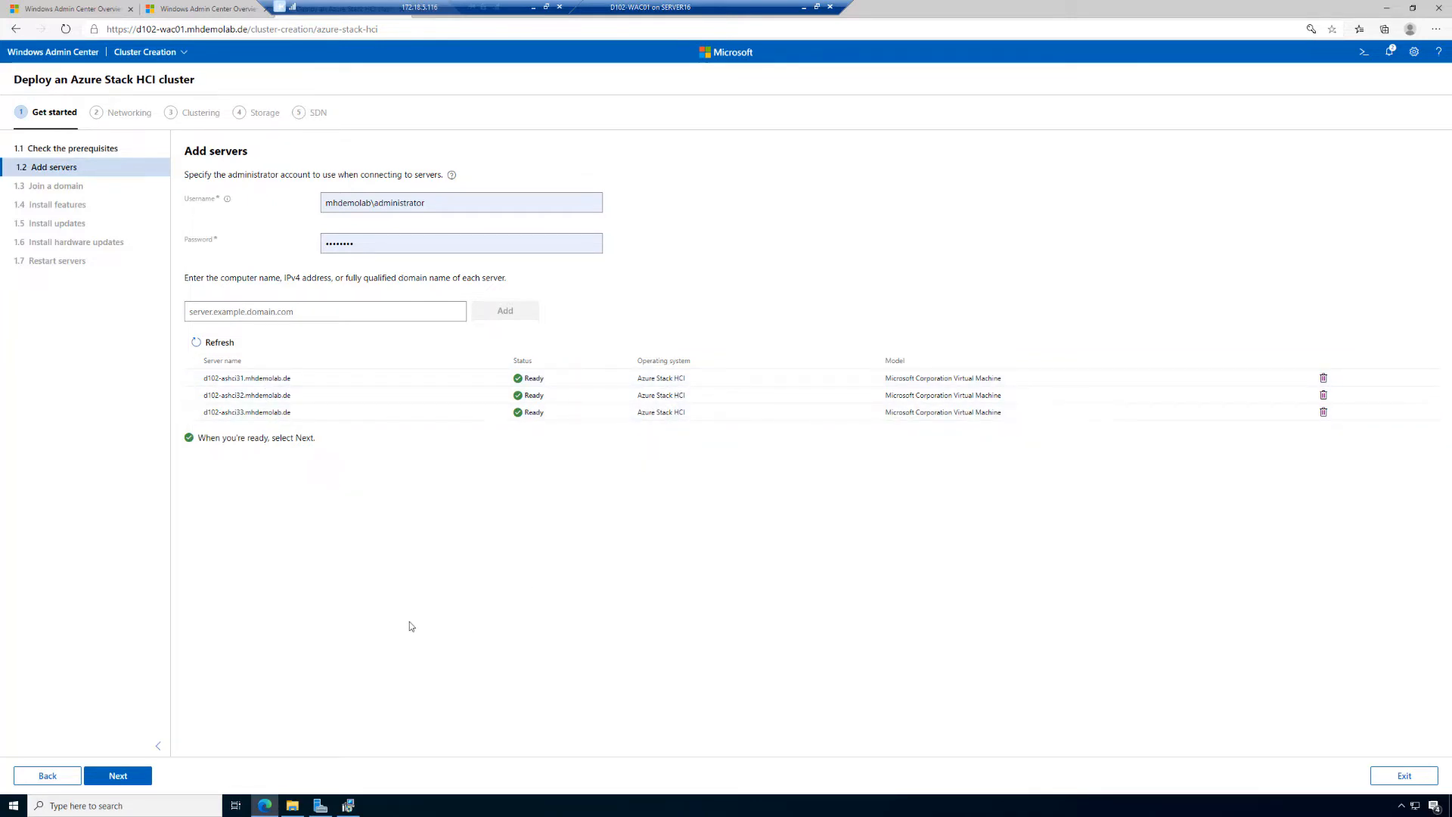
left_click(118, 776)
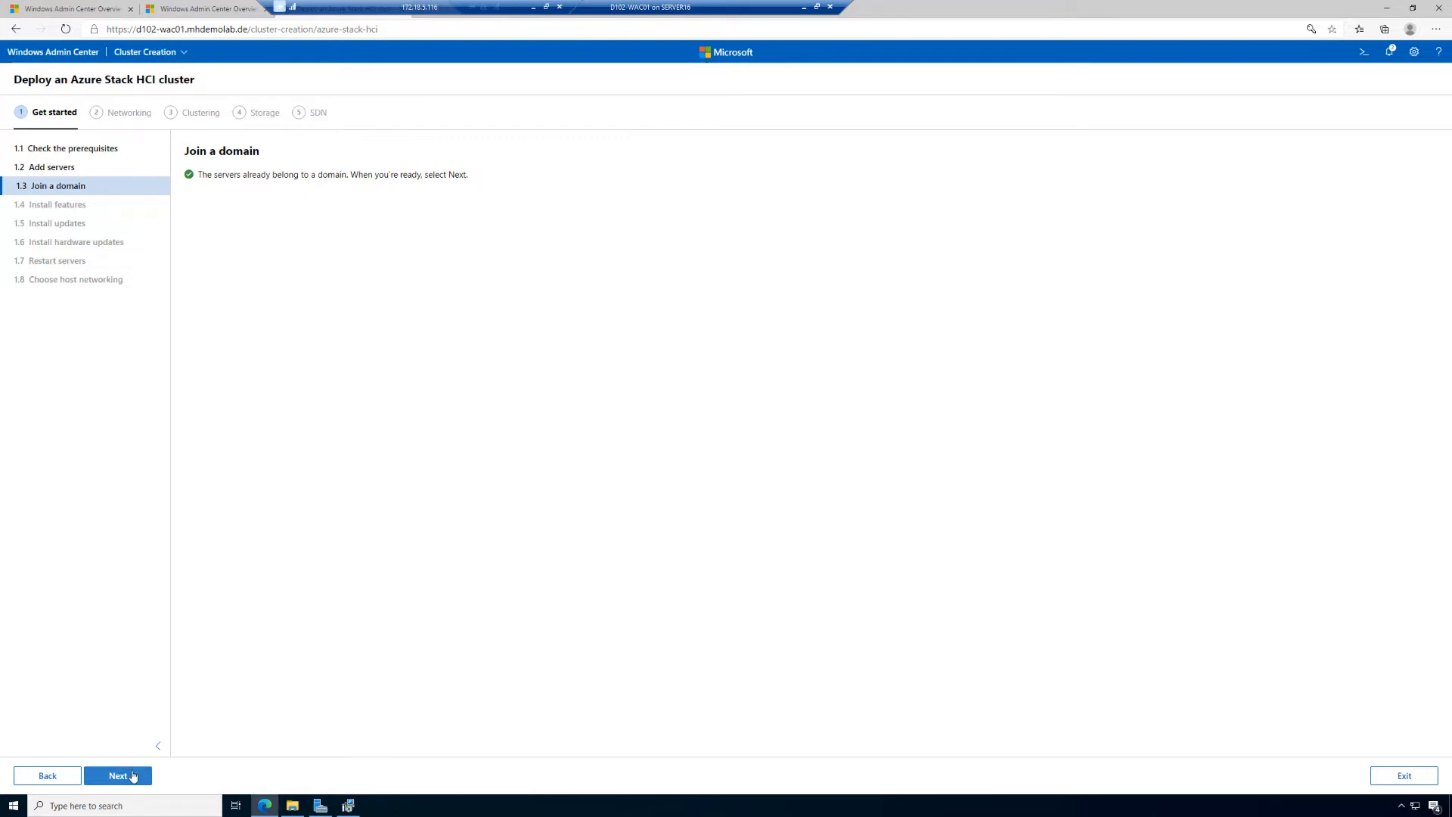
left_click(132, 778)
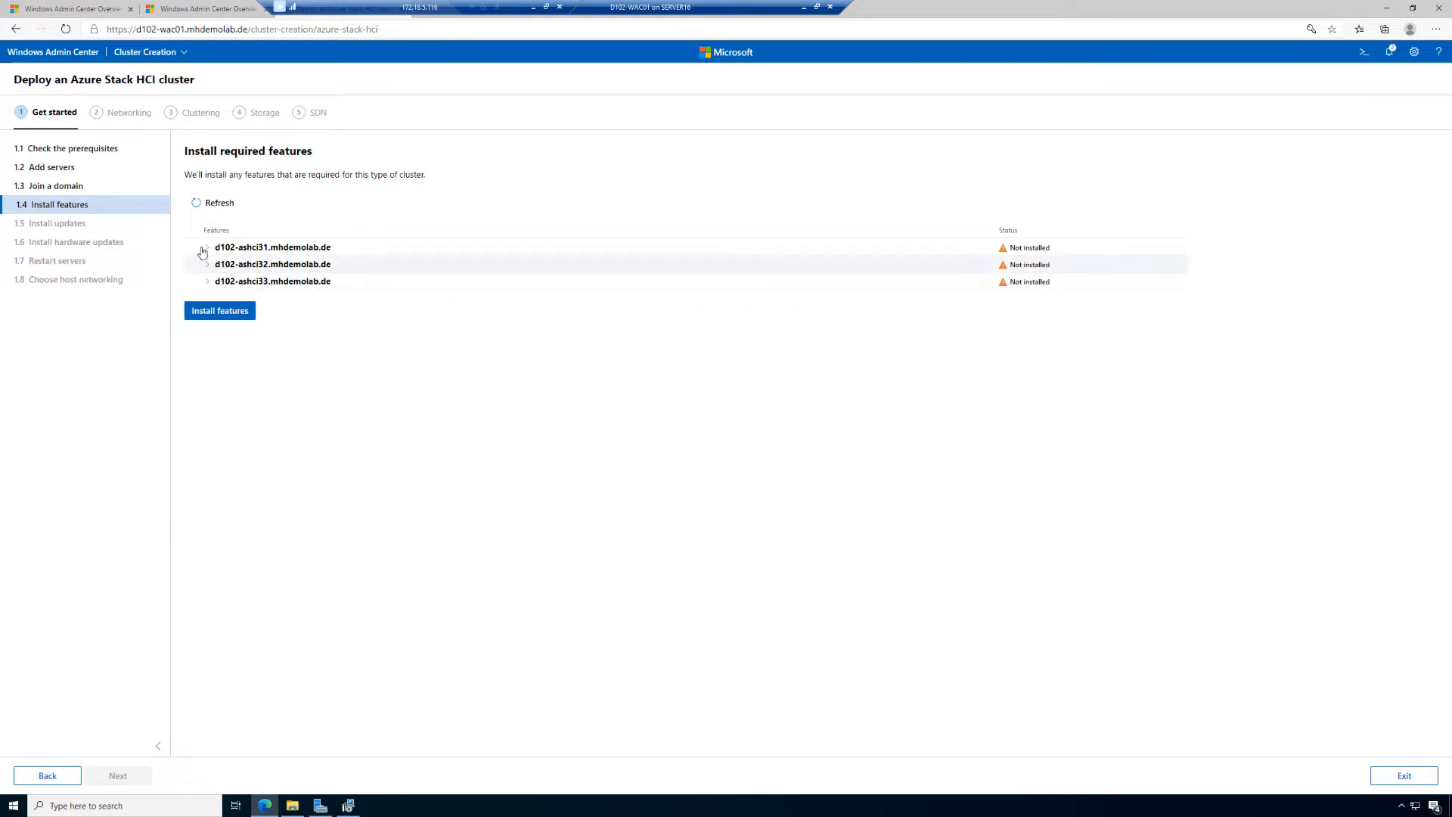
Expand the required feature lists of all three servers and install the features on them
left_click(208, 249)
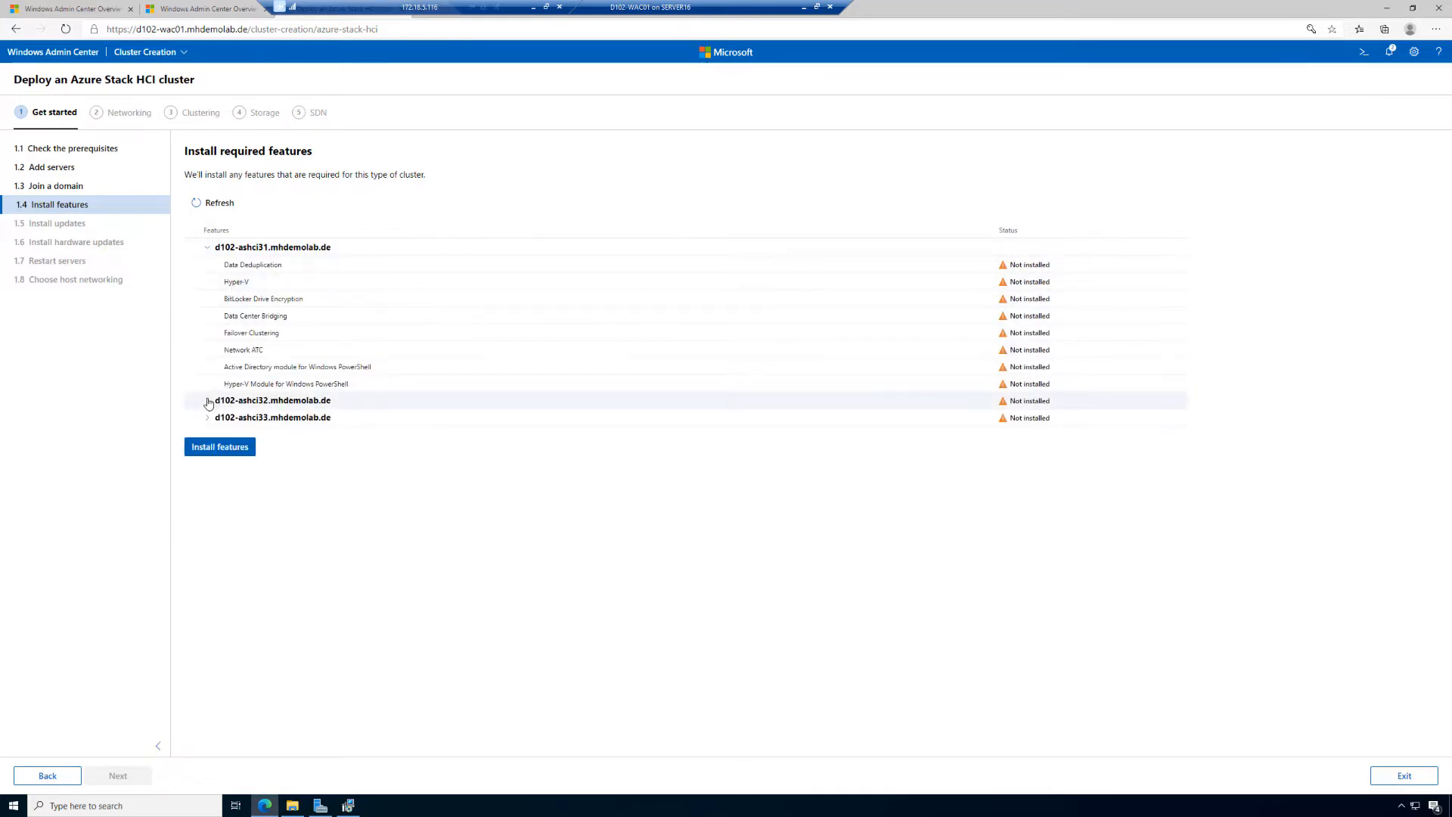
left_click(209, 401)
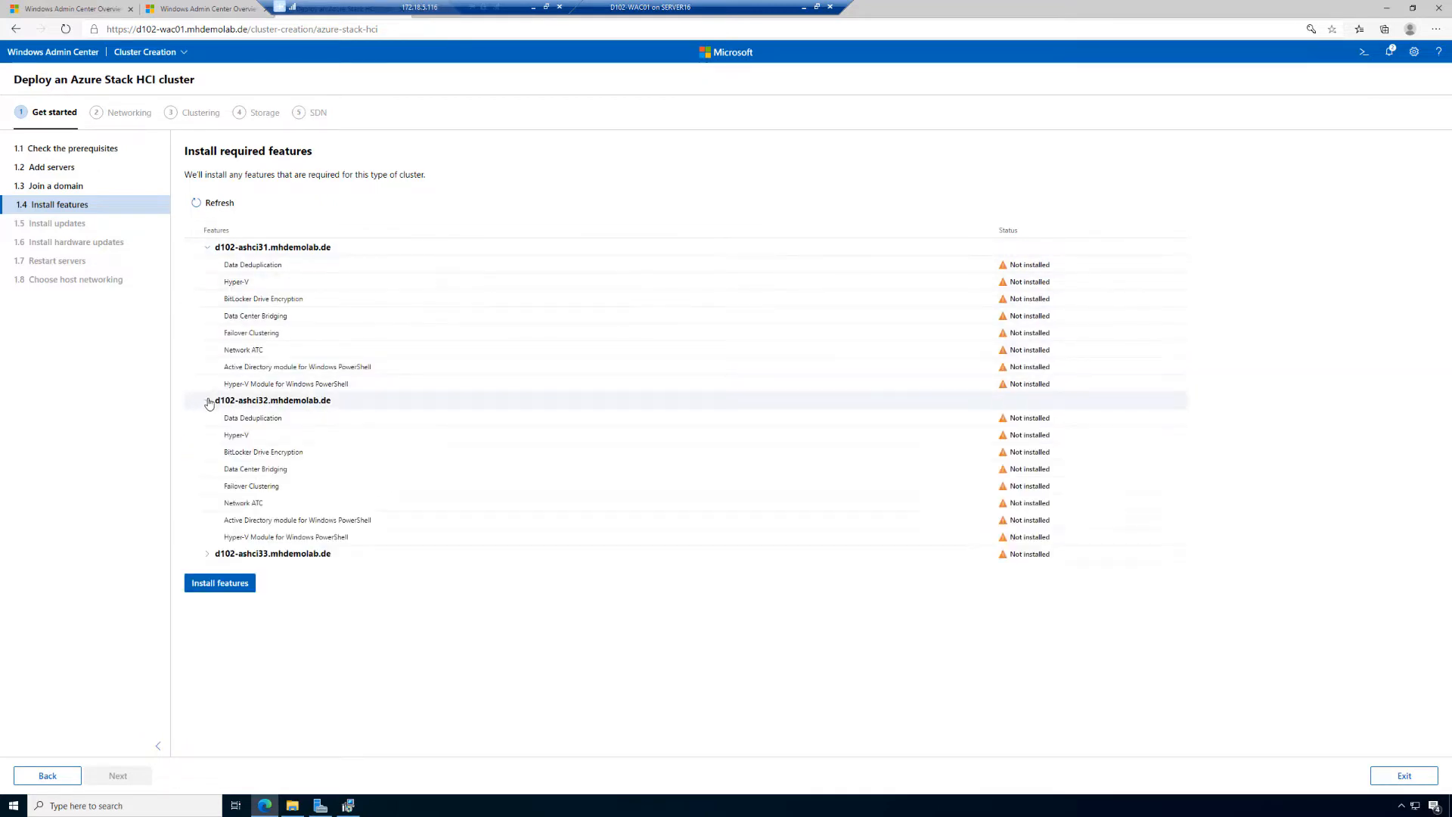
left_click(208, 556)
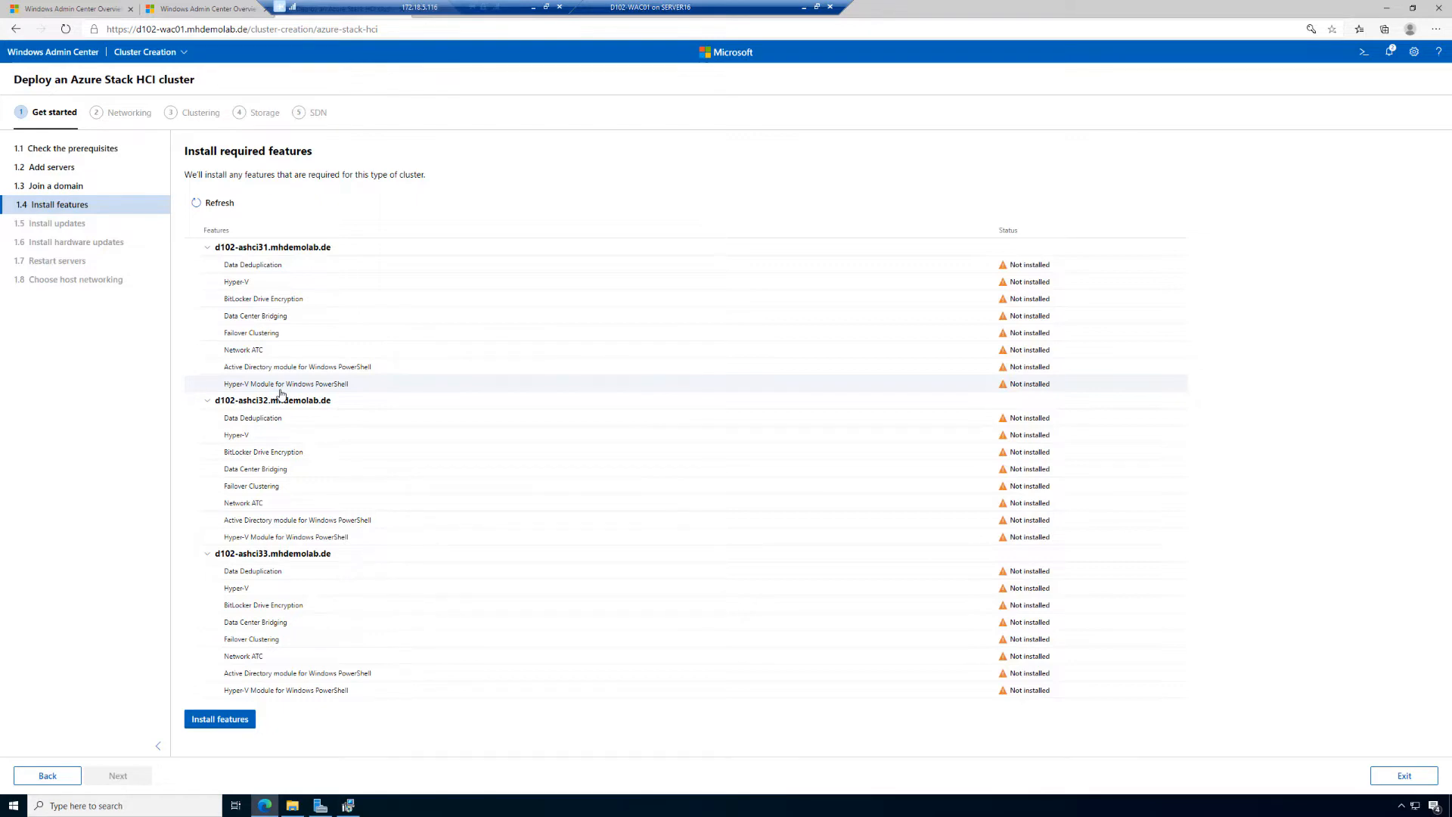
left_click(239, 721)
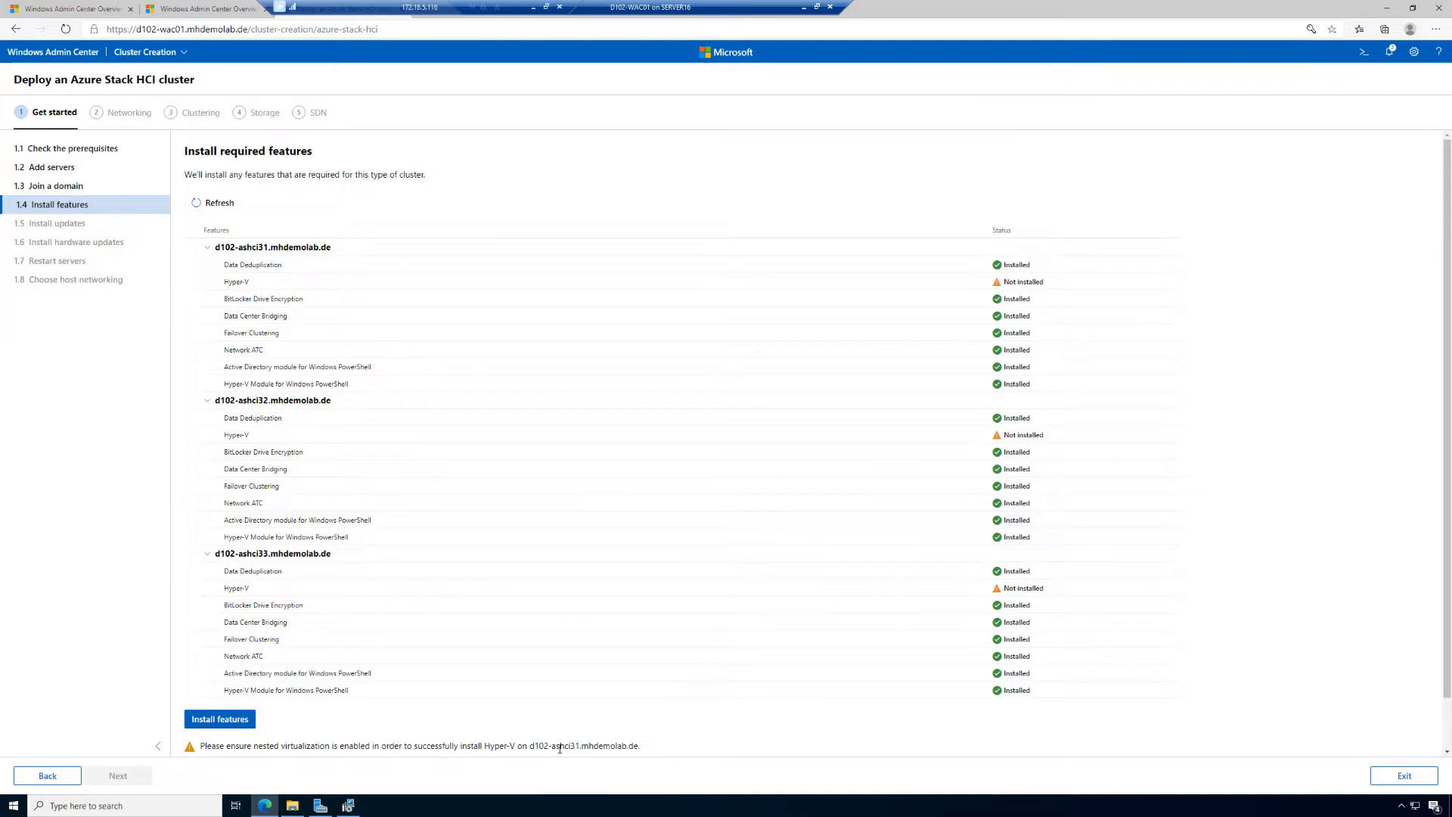
scroll(612, 747, "down", 1)
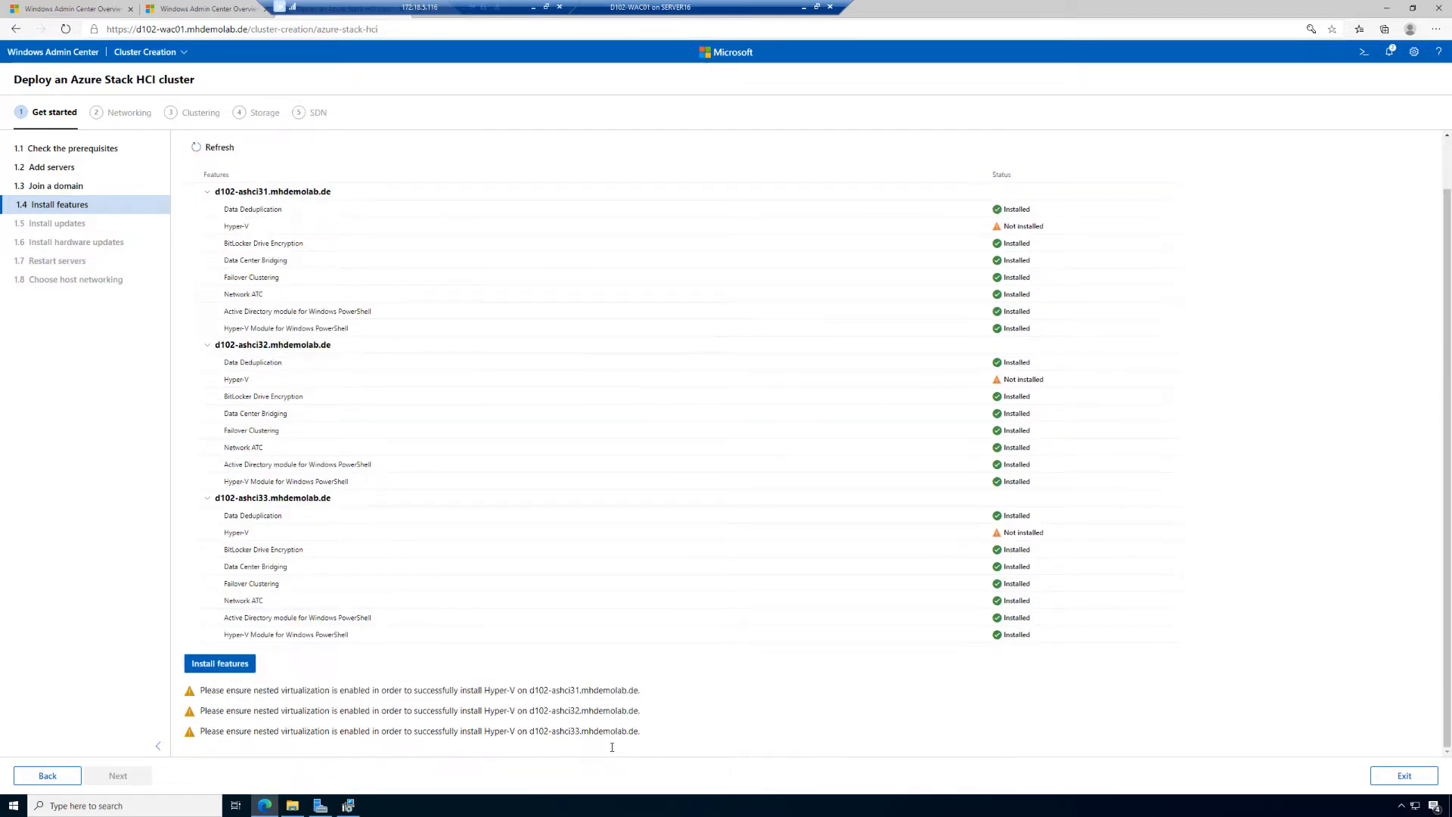
Open the Windows Admin Center connections overview in a separate browser tab and switch to it
left_click_drag(394, 7, 588, 4)
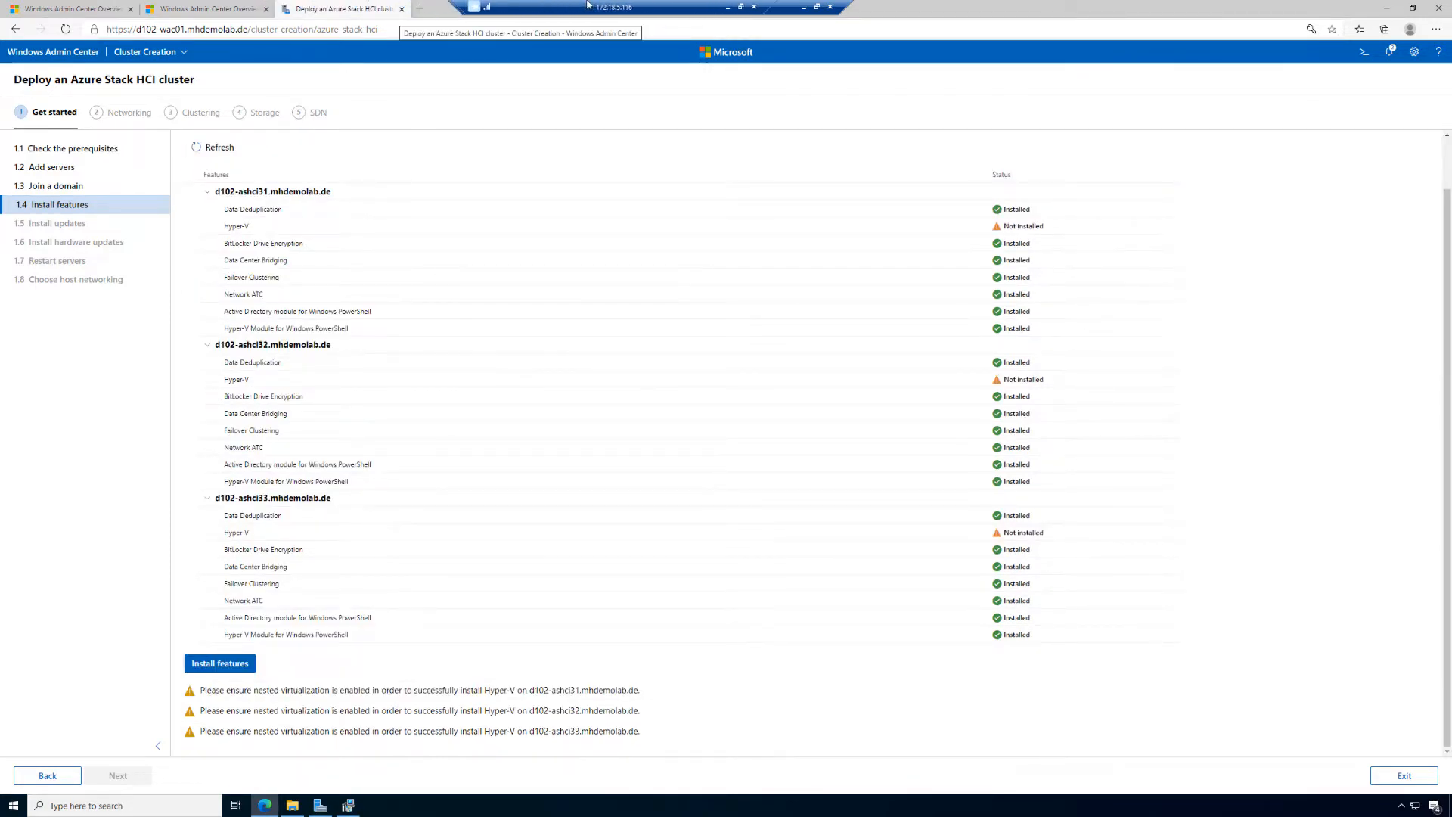
right_click(333, 11)
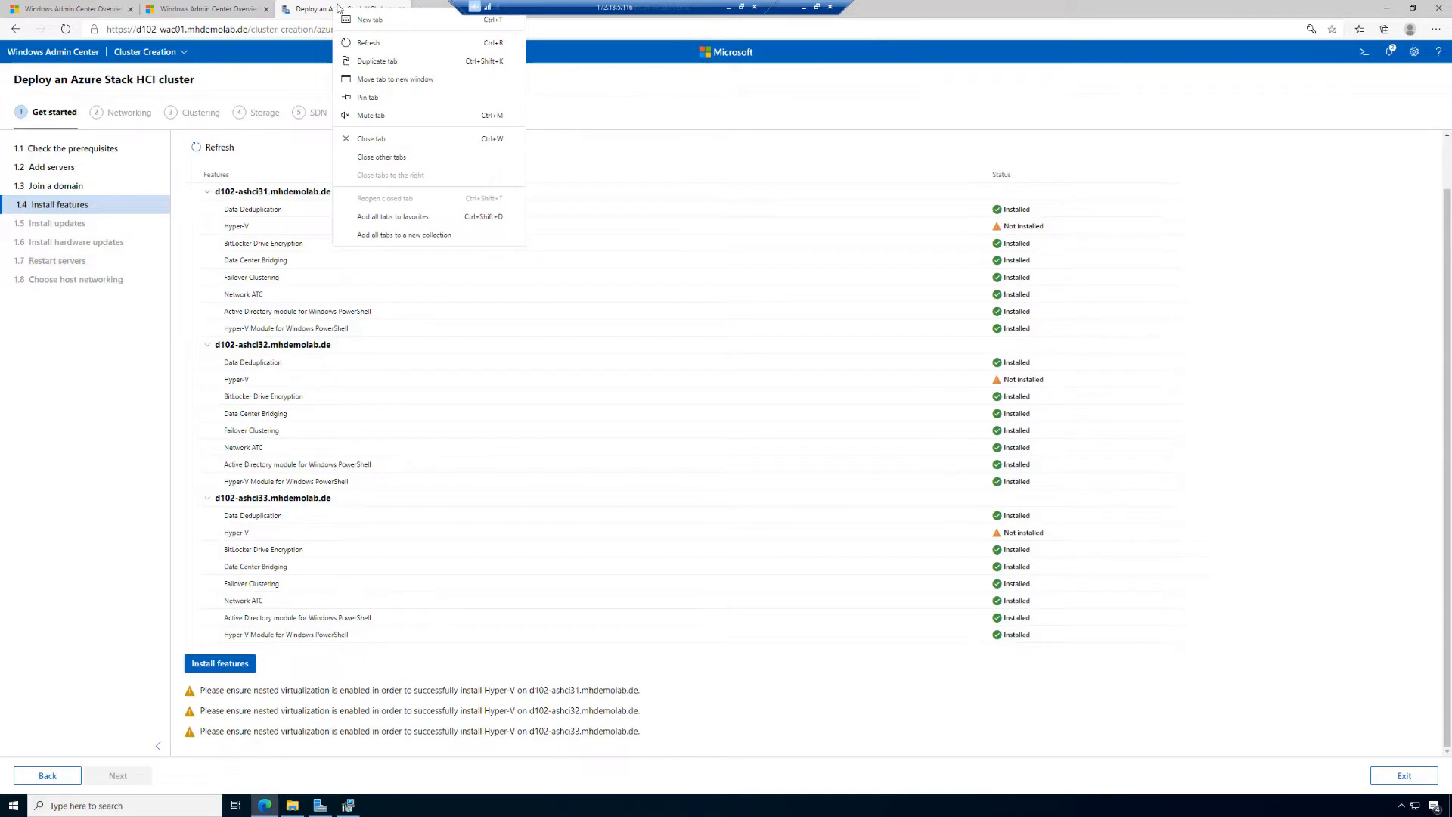
left_click(324, 7)
right_click(81, 59)
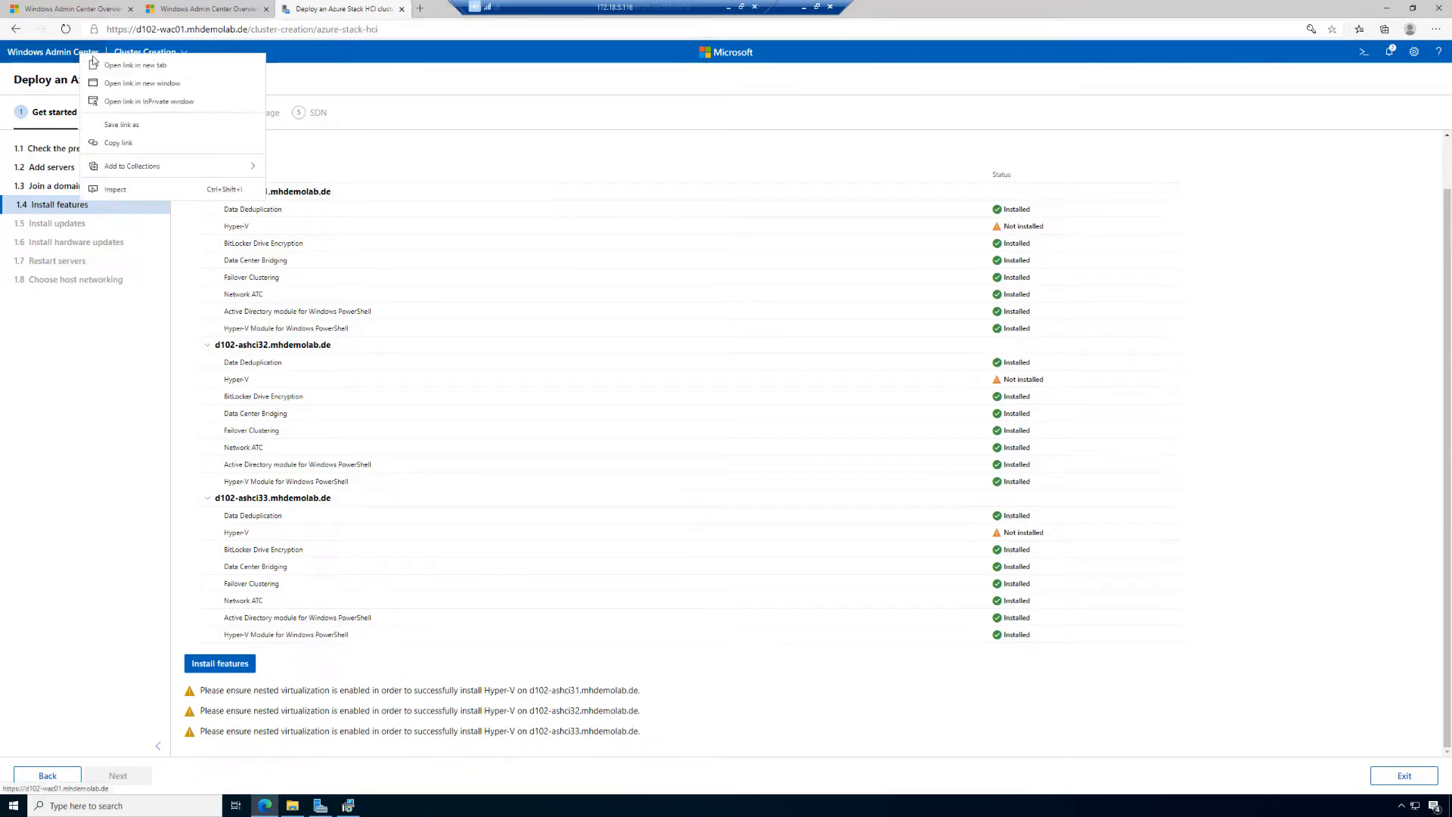
left_click(129, 67)
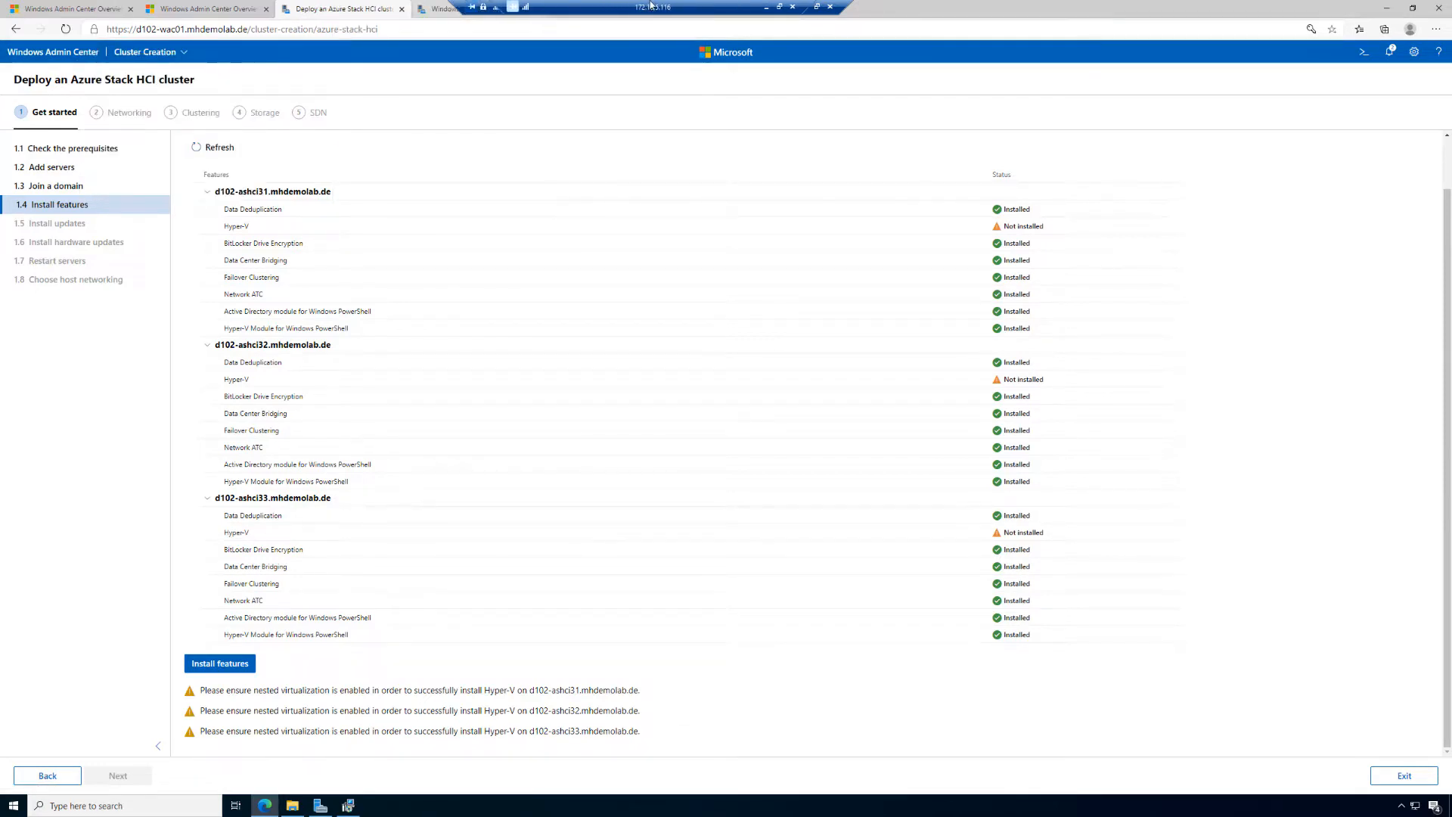
left_click(430, 11)
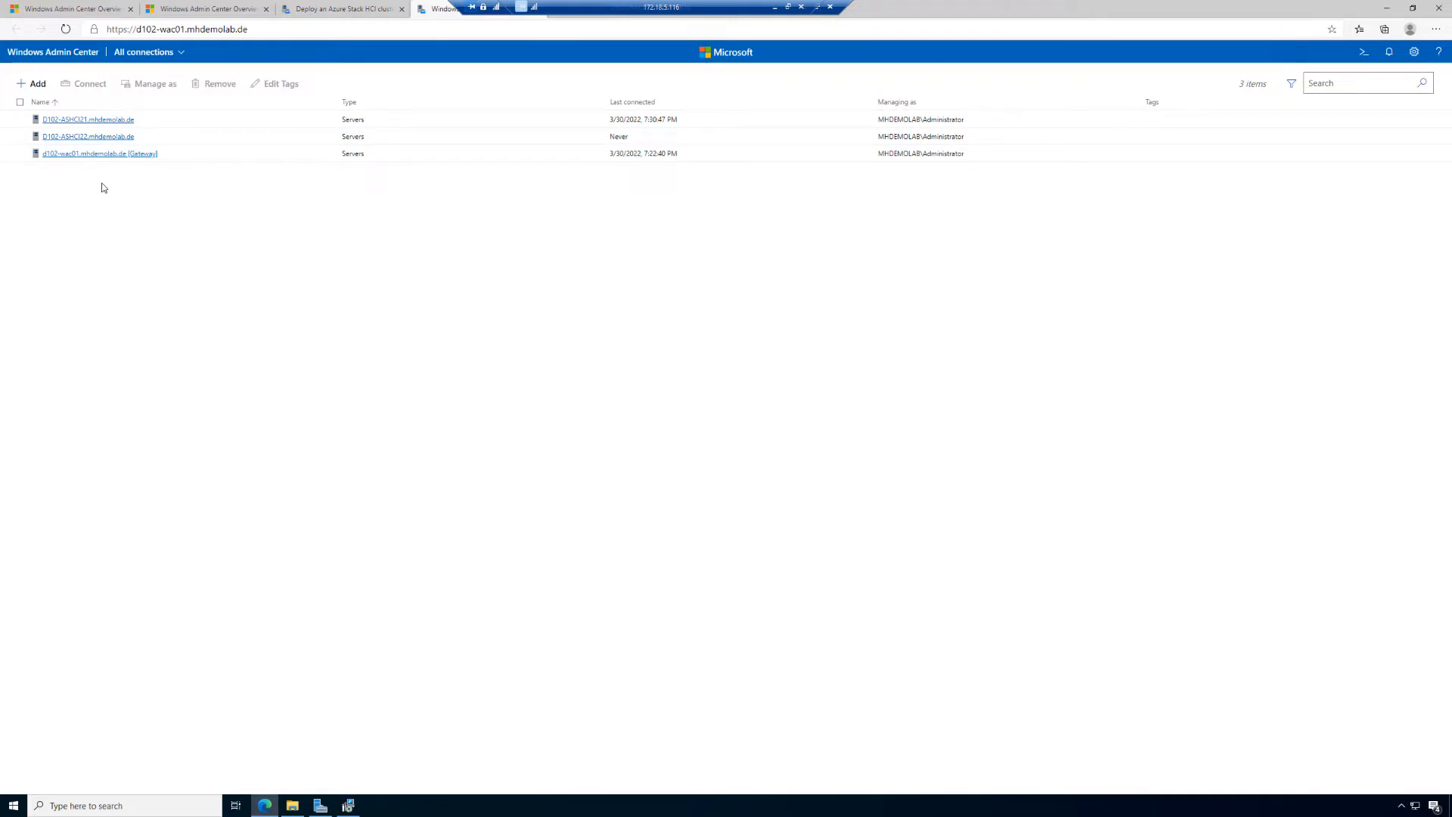
Try to add D102-ASHCI31 as a server cluster connection, using the mhdemolab\administrator account and its password
left_click(34, 84)
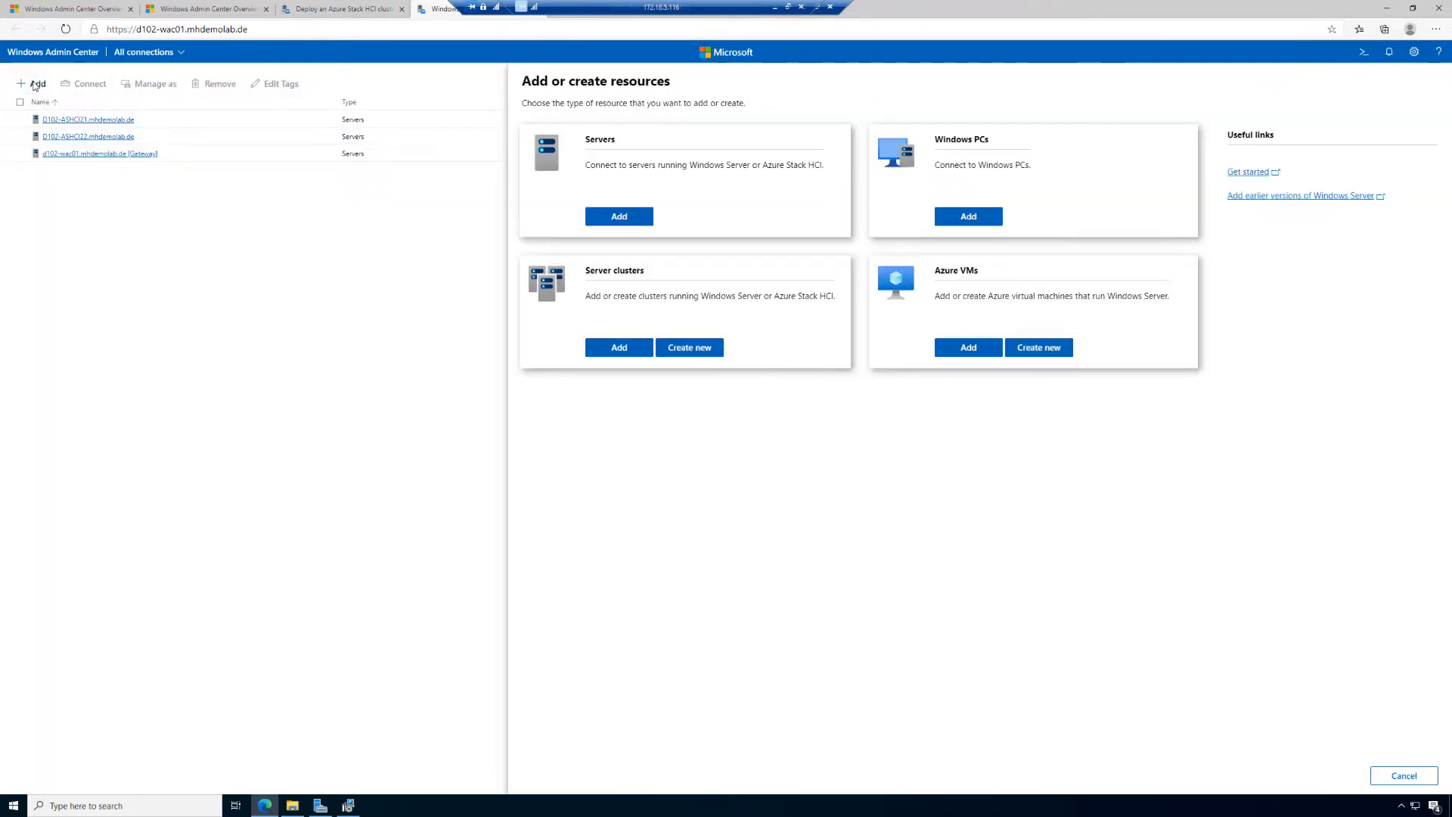
left_click(624, 351)
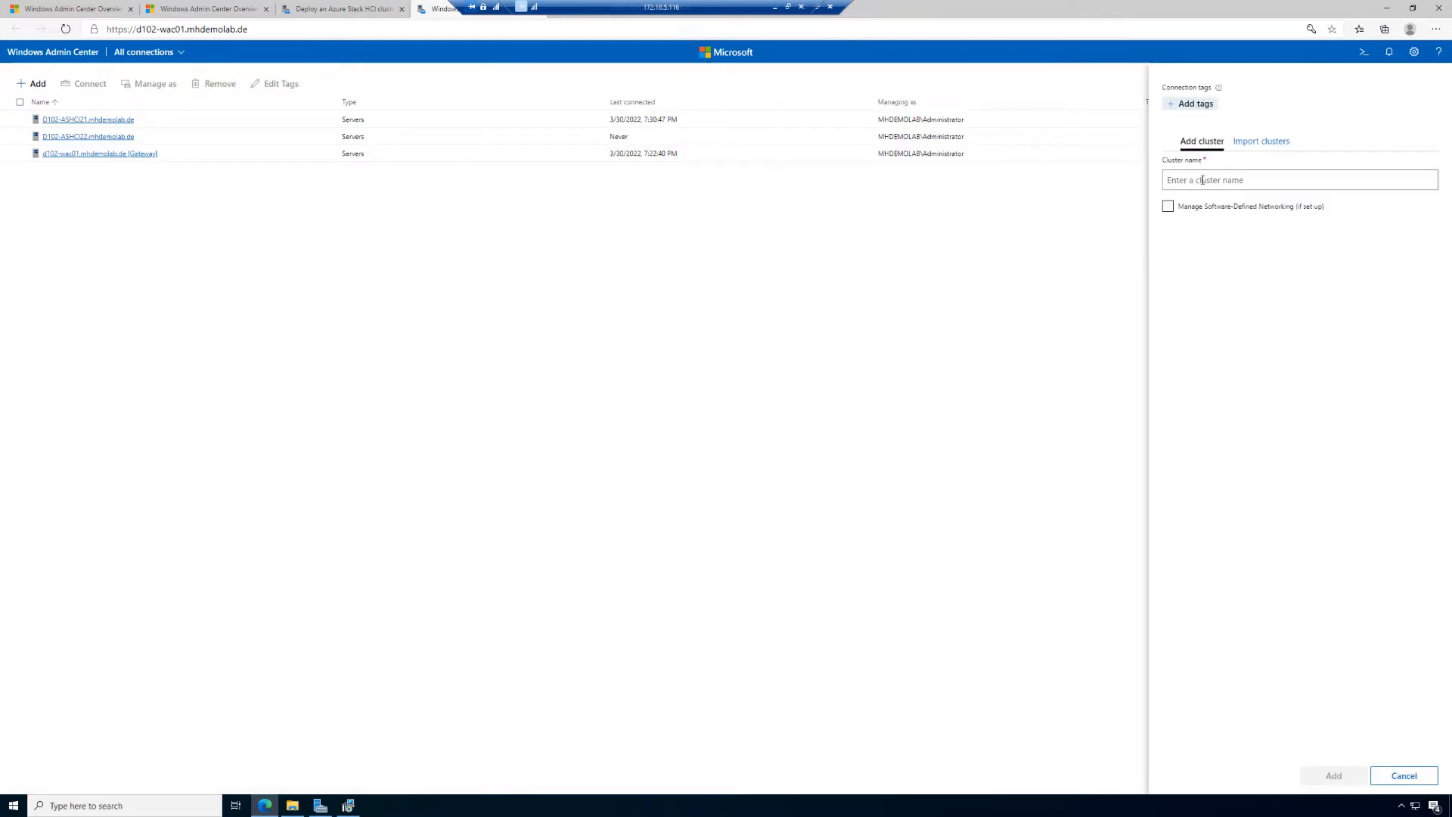
key("ctrl+v")
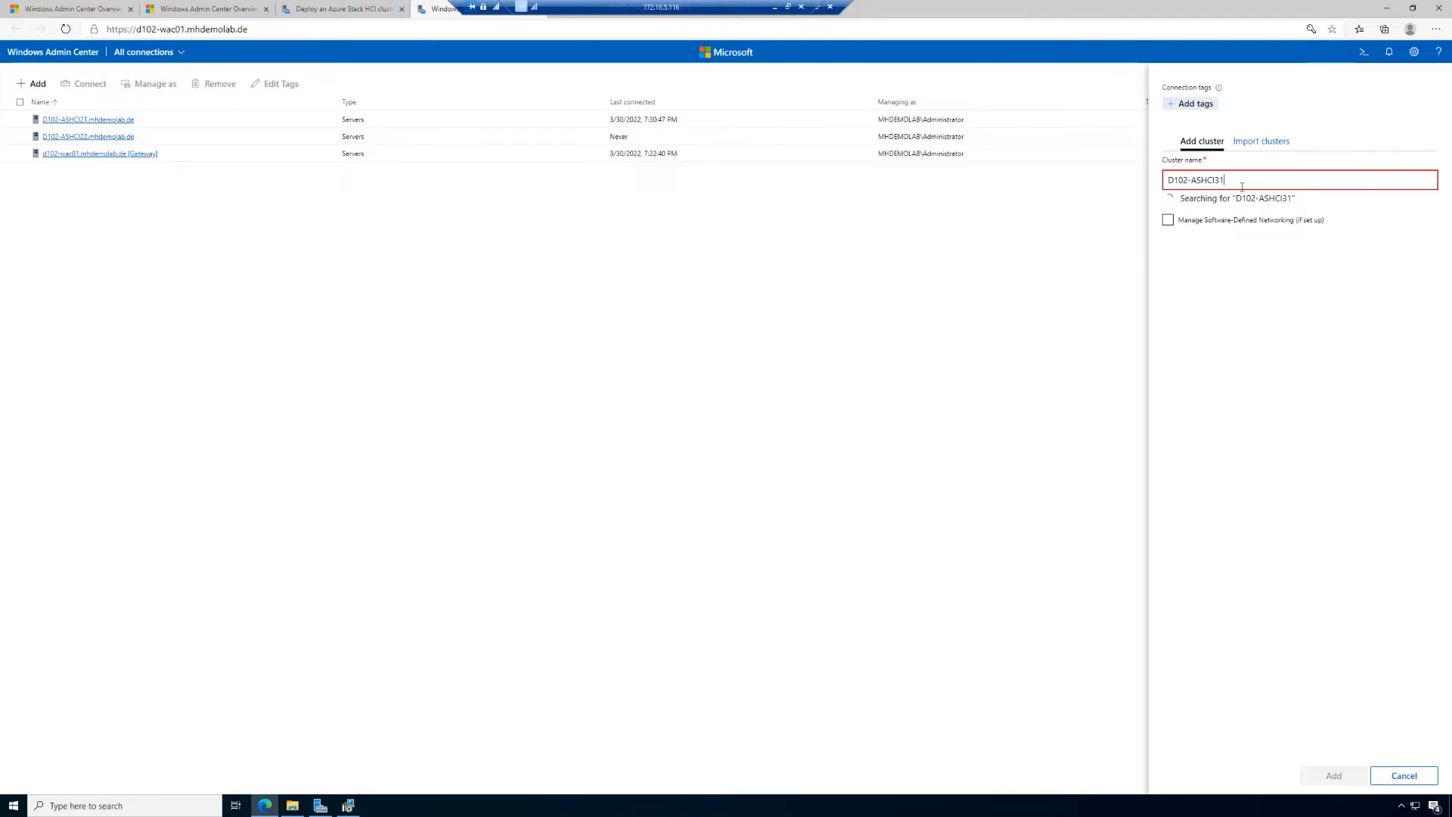
left_click(1225, 266)
left_click(1249, 301)
left_click(1267, 326)
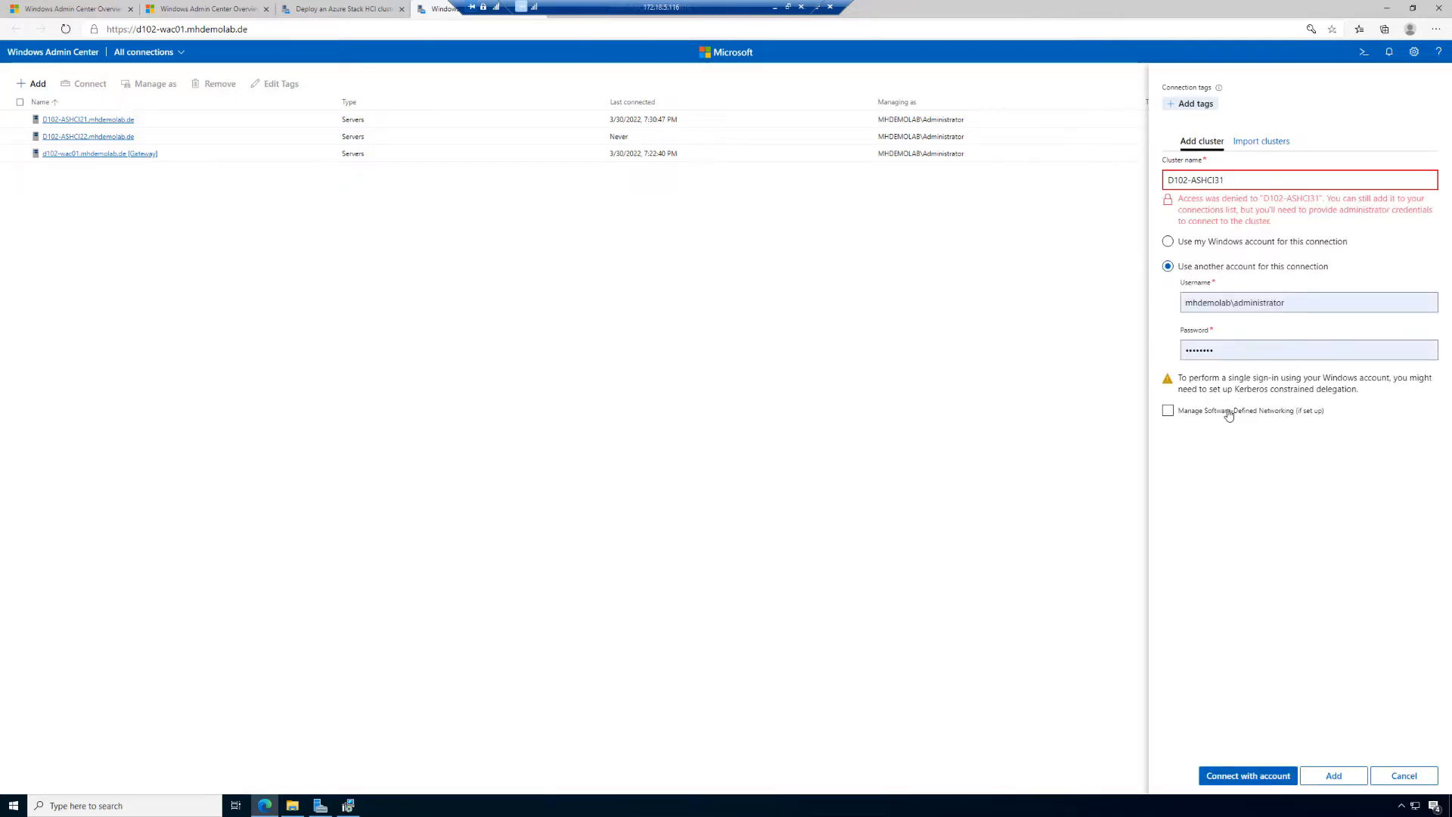
left_click(1276, 777)
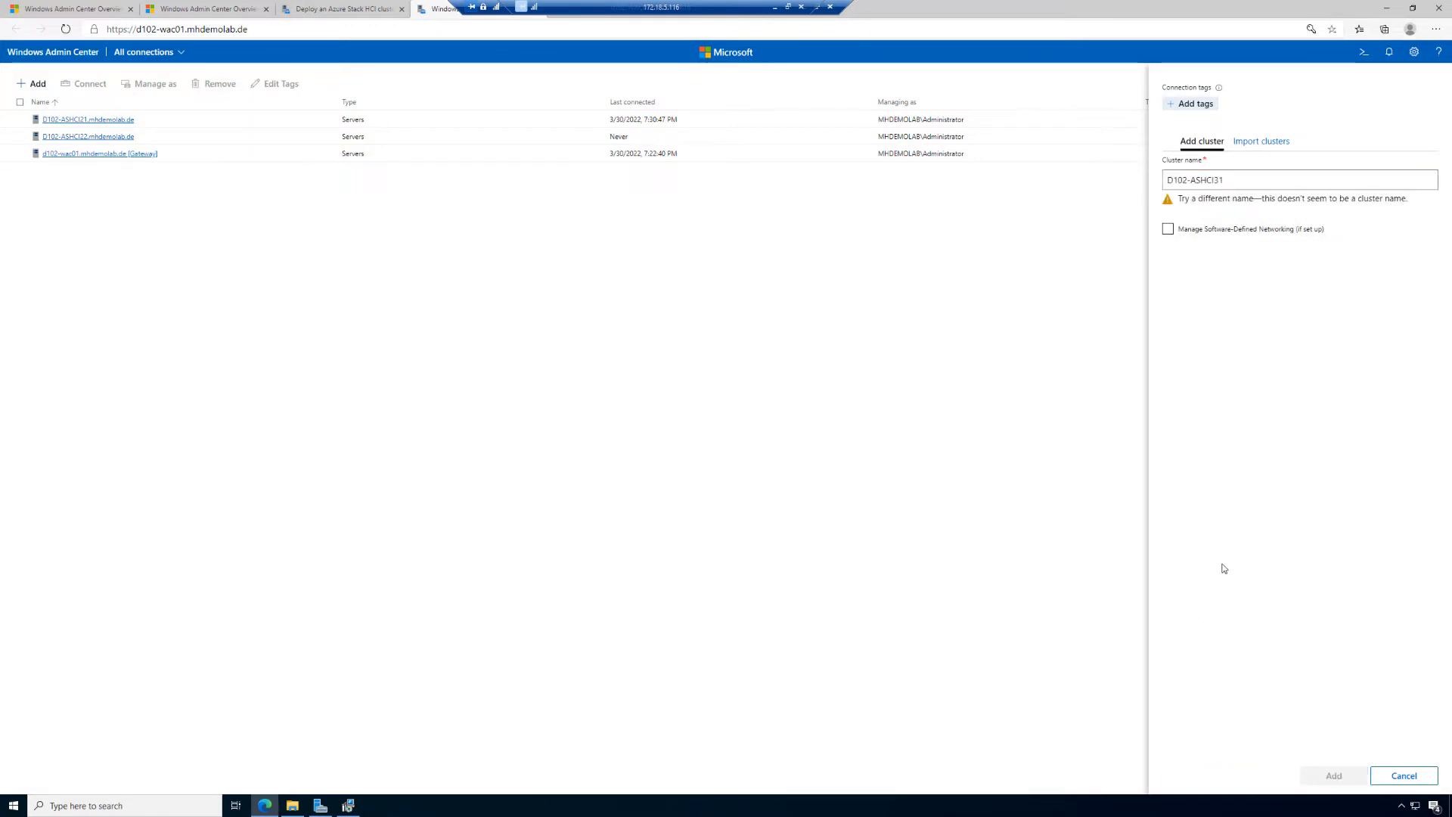
left_click(898, 483)
Add D102-ASHCI31 as a server connection with the mhdemolab\administrator account and its password
left_click(32, 83)
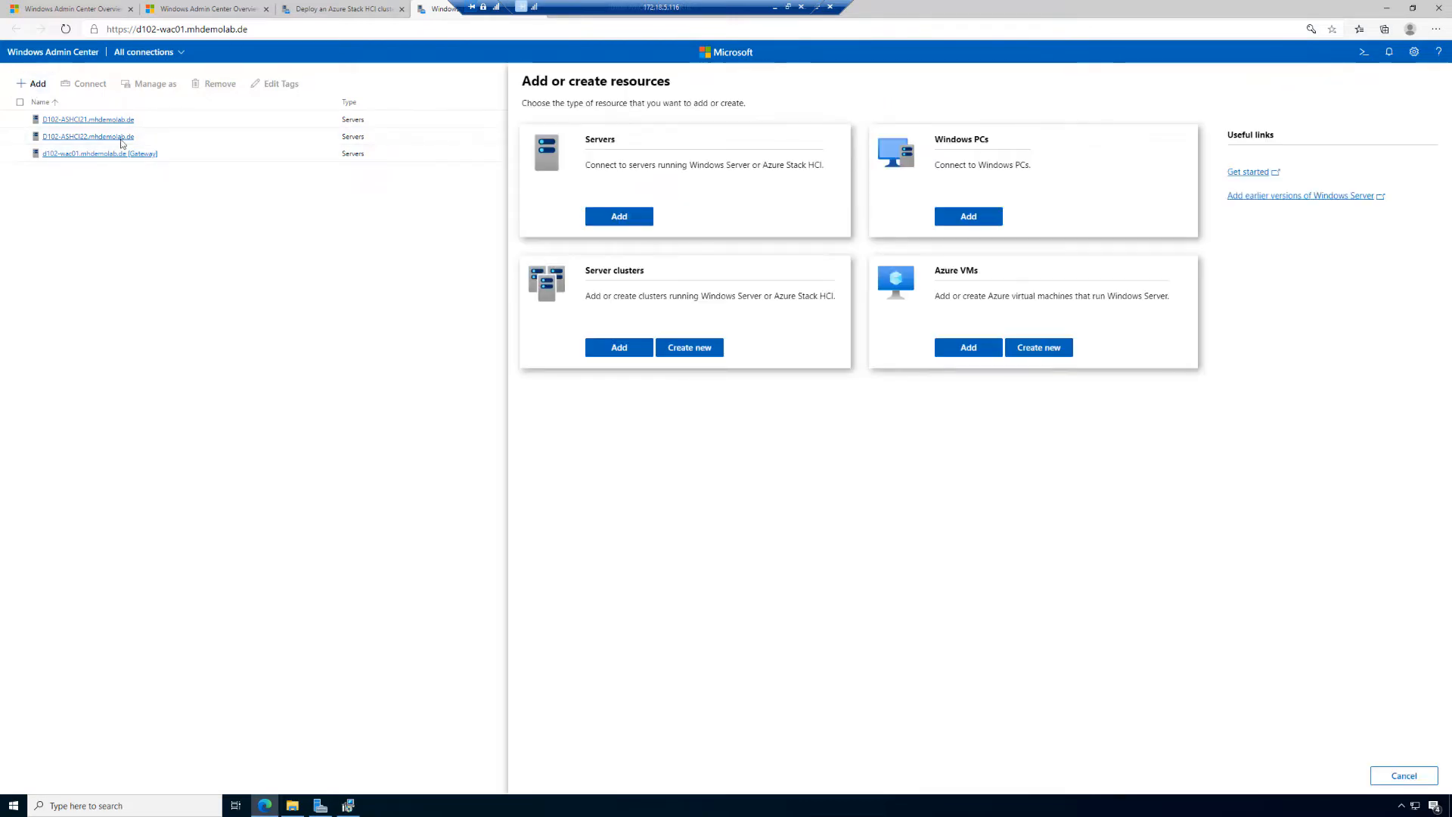
left_click(606, 217)
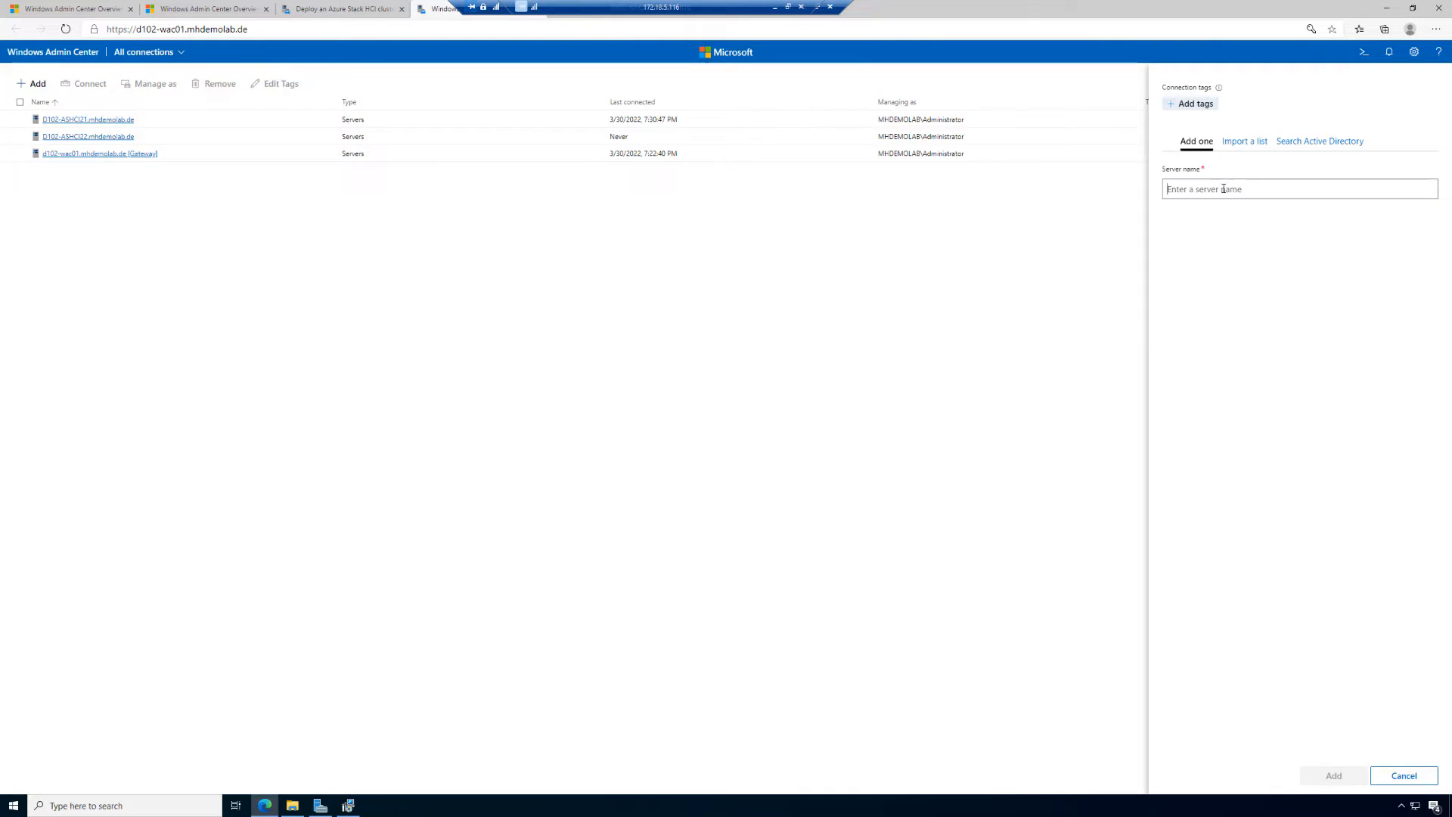
left_click(1224, 189)
type("D102-ASHCI31")
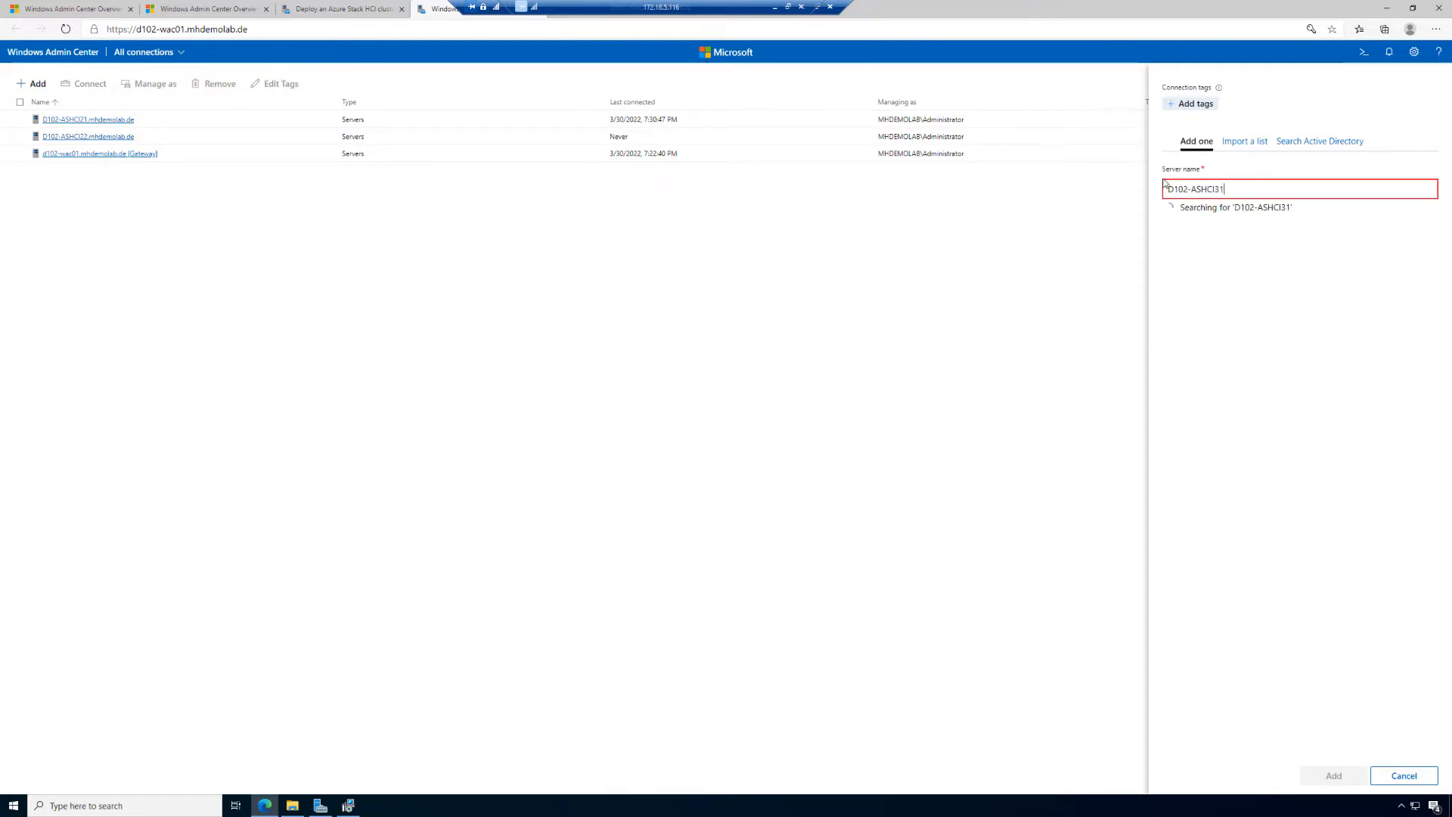
left_click(1255, 297)
left_click(1281, 334)
left_click(1304, 356)
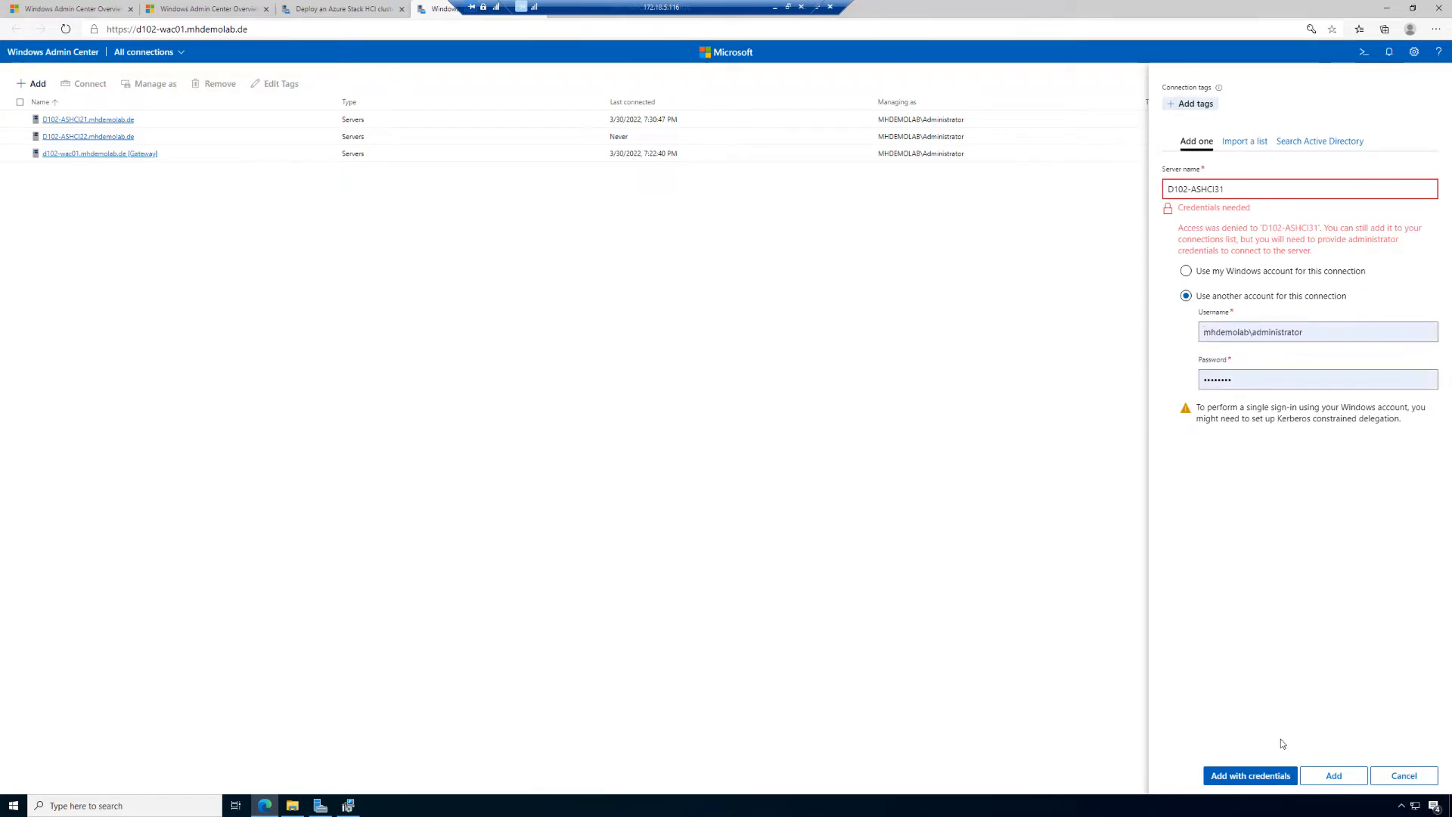
left_click(1280, 777)
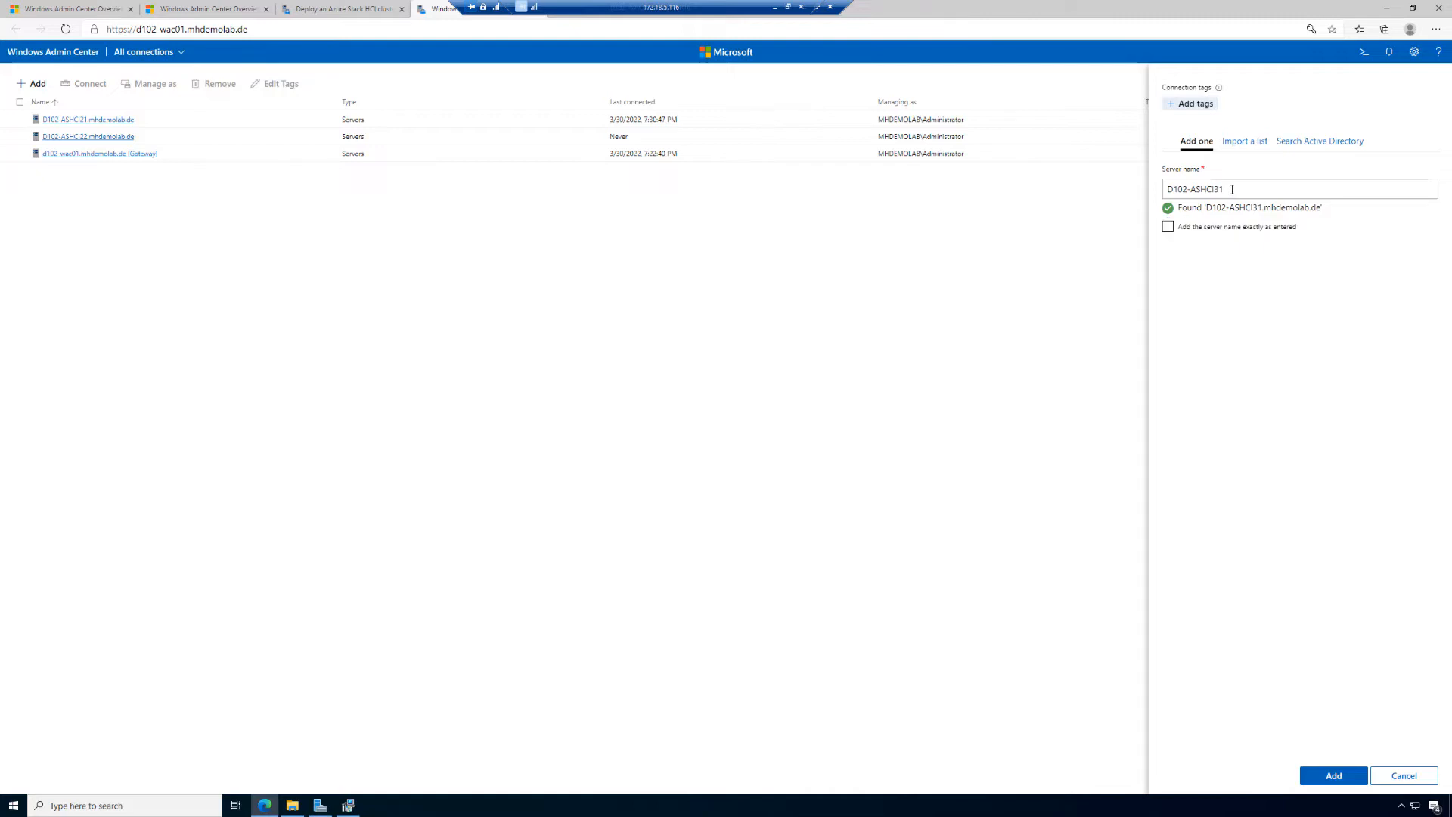
left_click(1333, 777)
Add D102-ASHCI32 as a server connection, authenticating with the mhdemolab\administrator account and its password
left_click(34, 84)
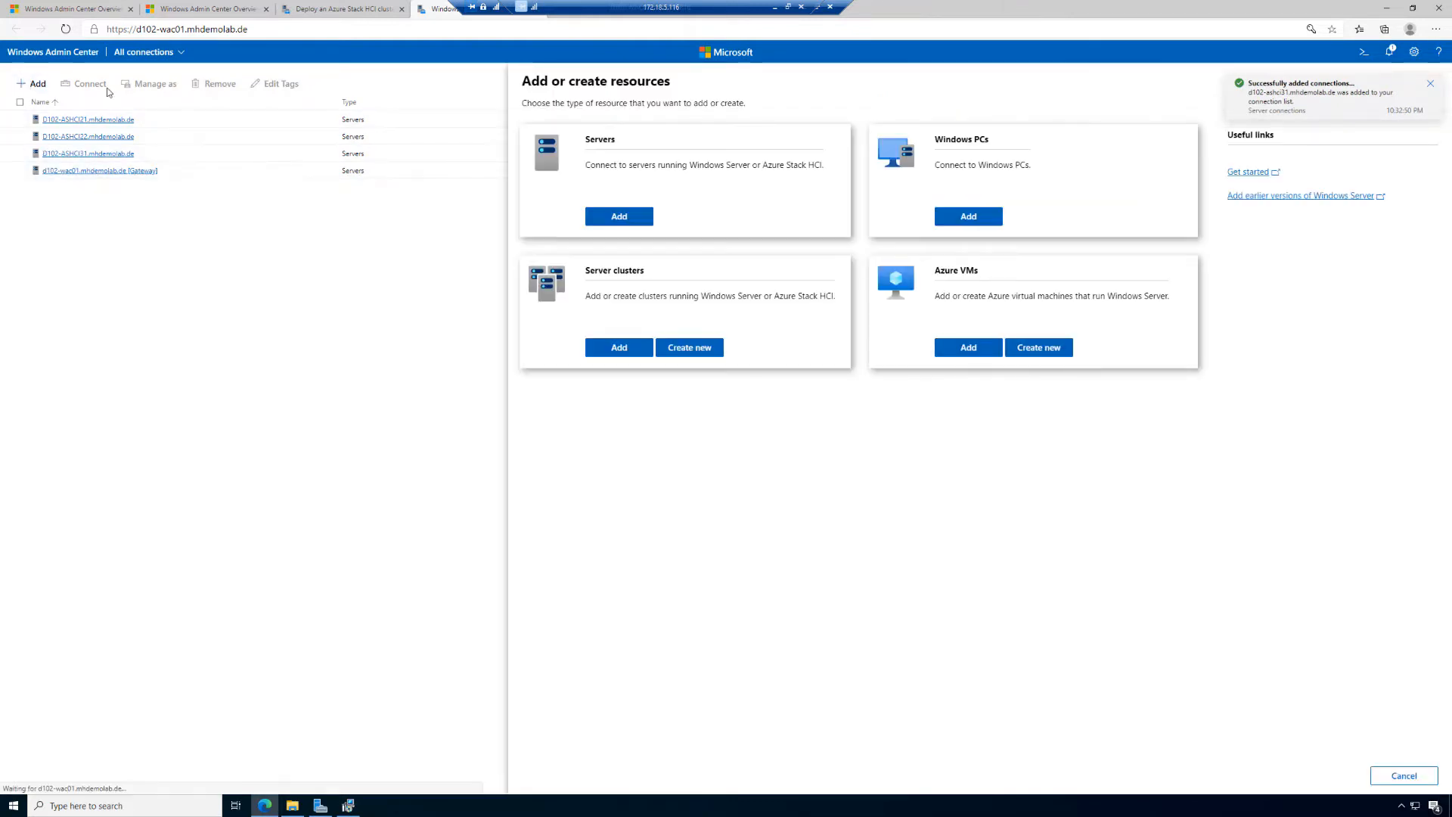
left_click(618, 217)
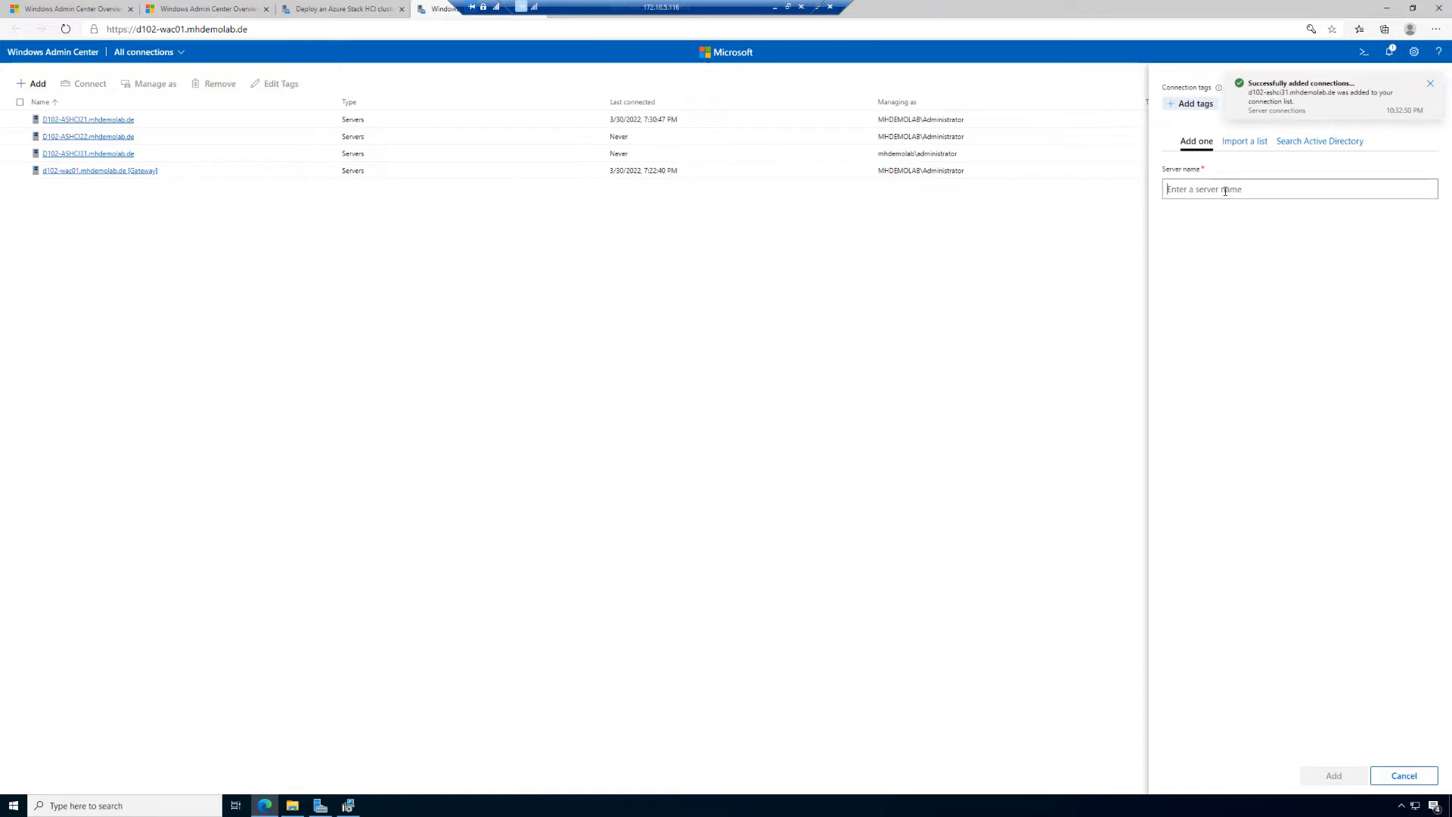
type("D102-ASHCI31")
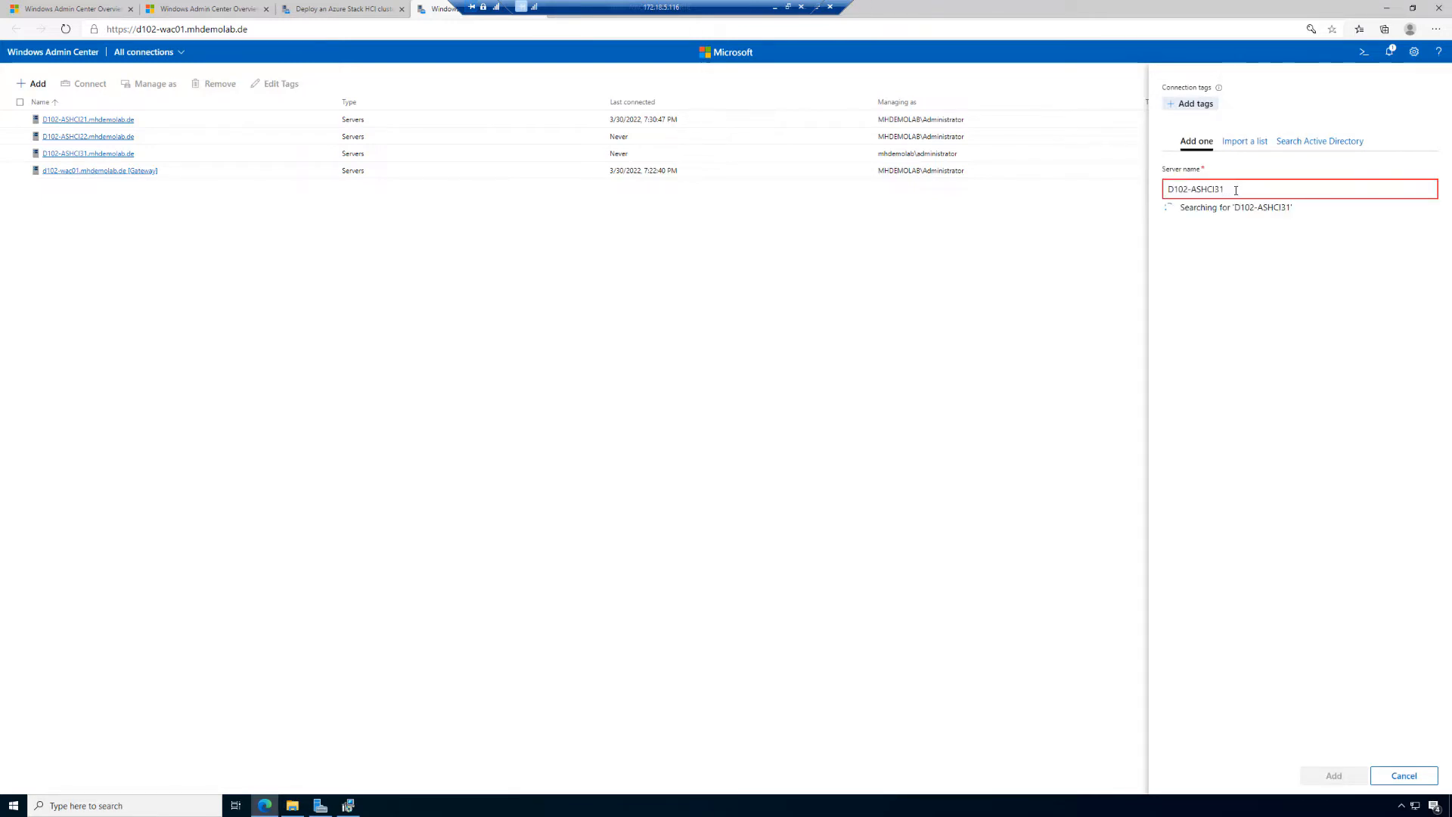
key("BackSpace")
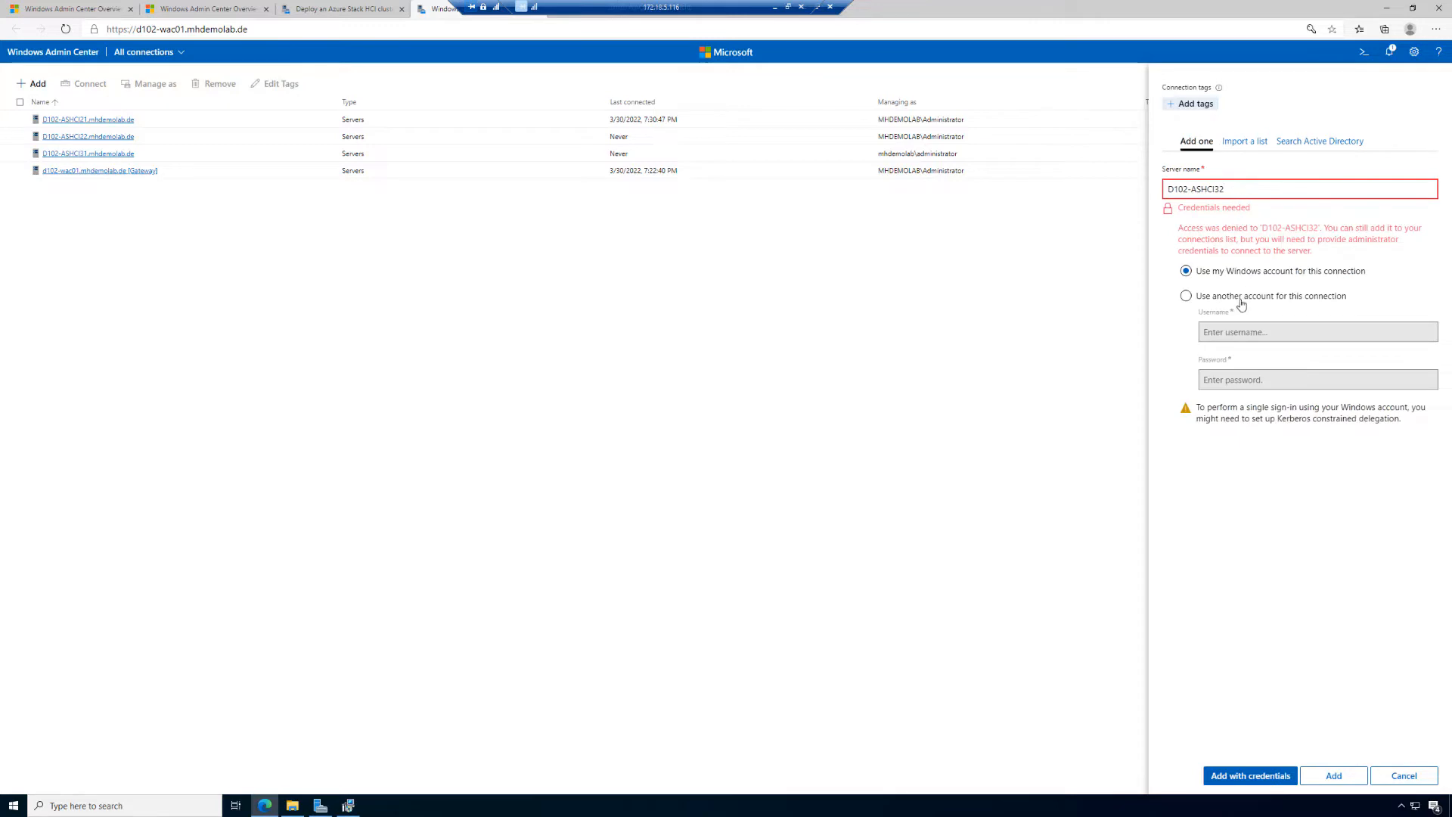
left_click(1242, 299)
left_click(1280, 328)
left_click(1301, 361)
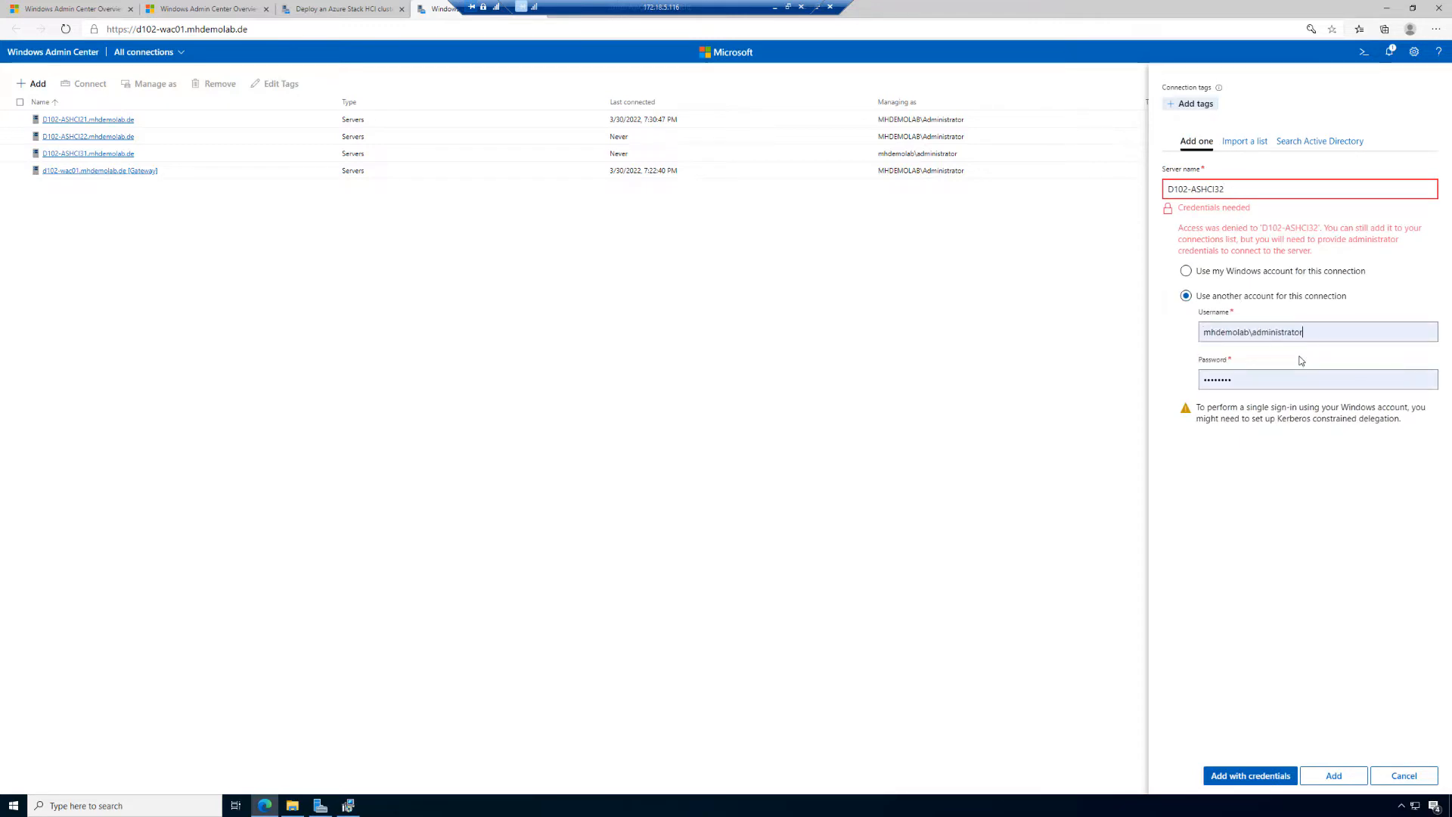
left_click(1249, 775)
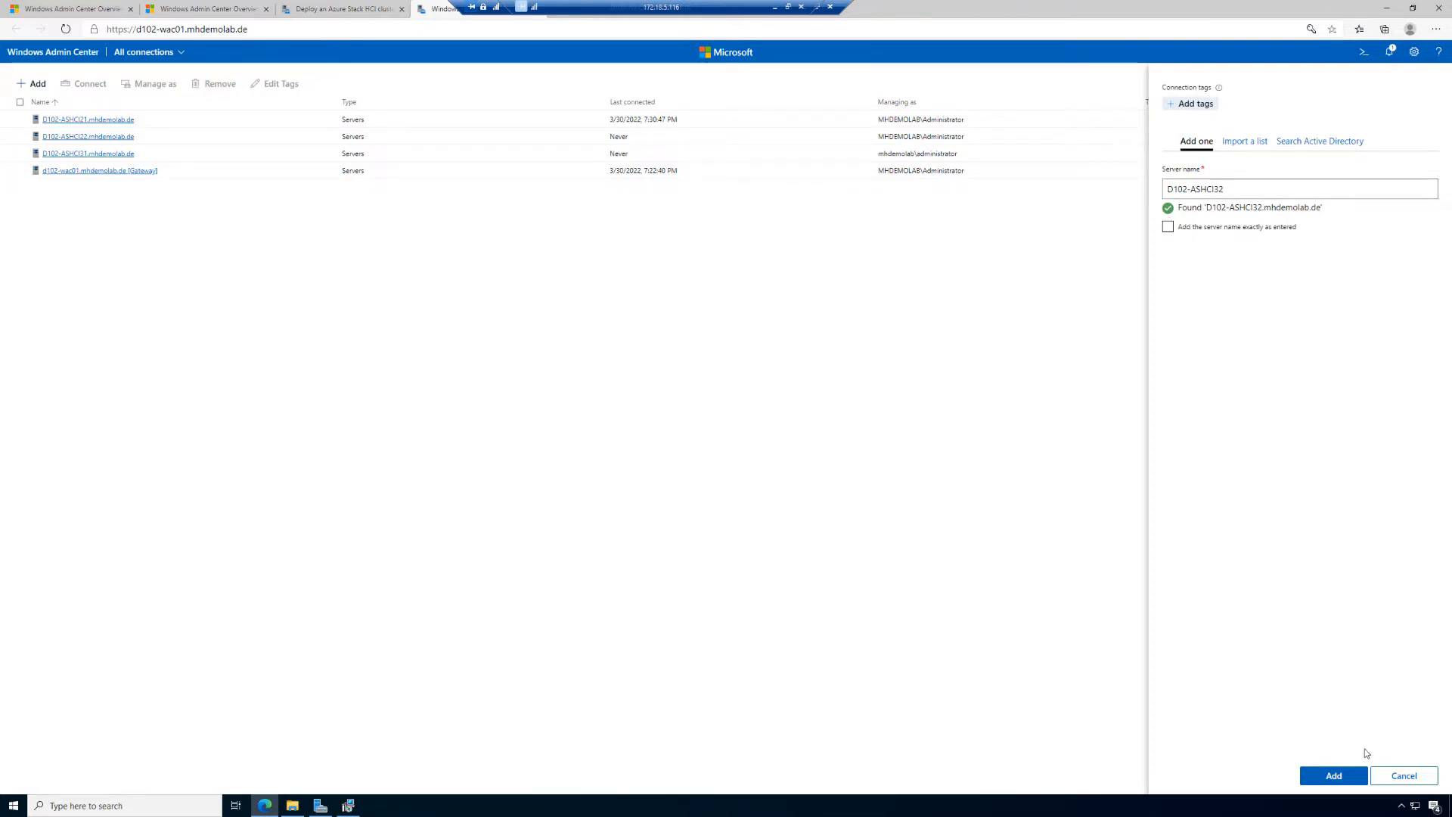
left_click(1353, 779)
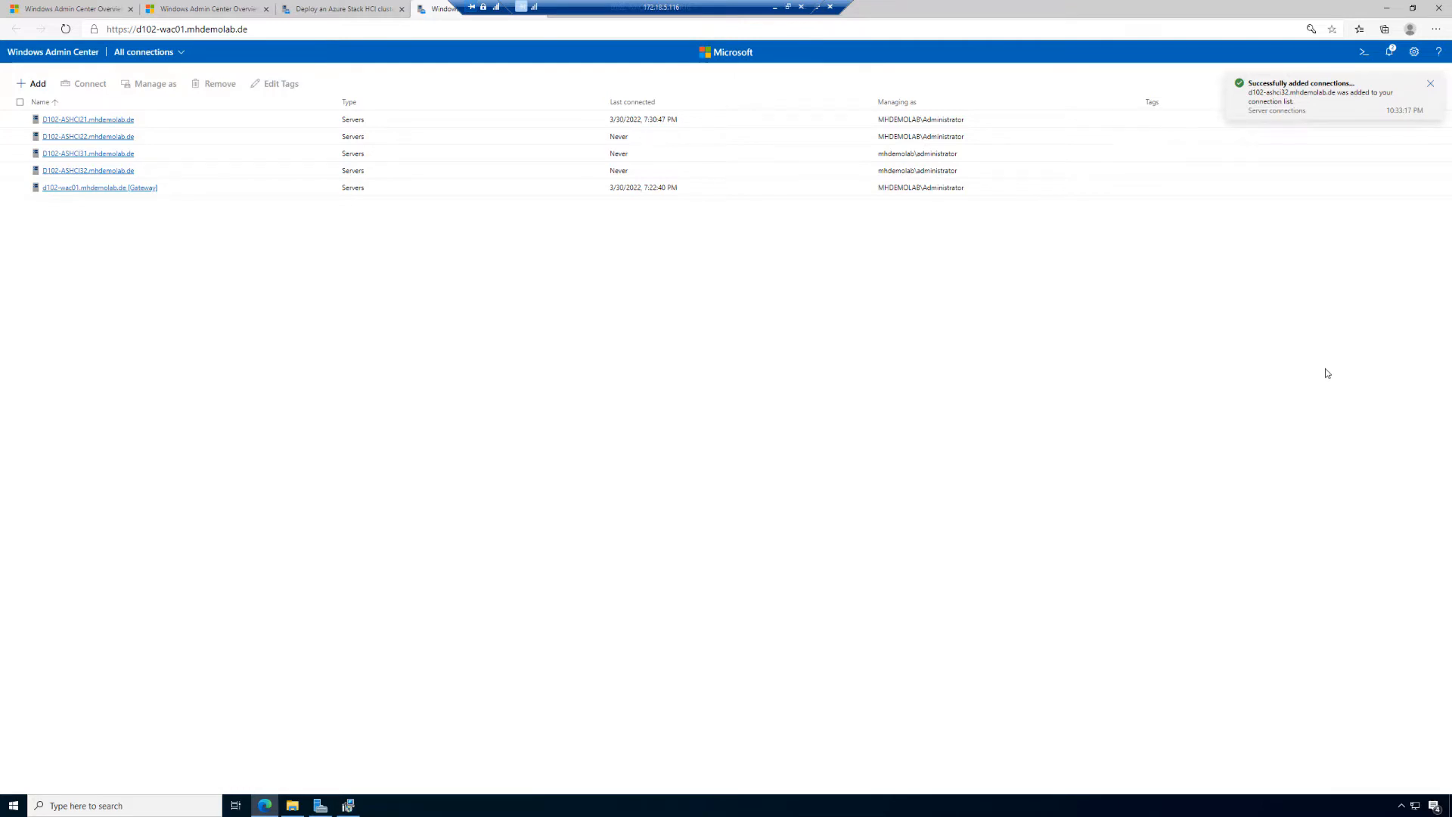
Add D102-ASHCI33 as a server connection, supplying the mhdemolab\administrator account and its password
left_click(34, 85)
left_click(619, 218)
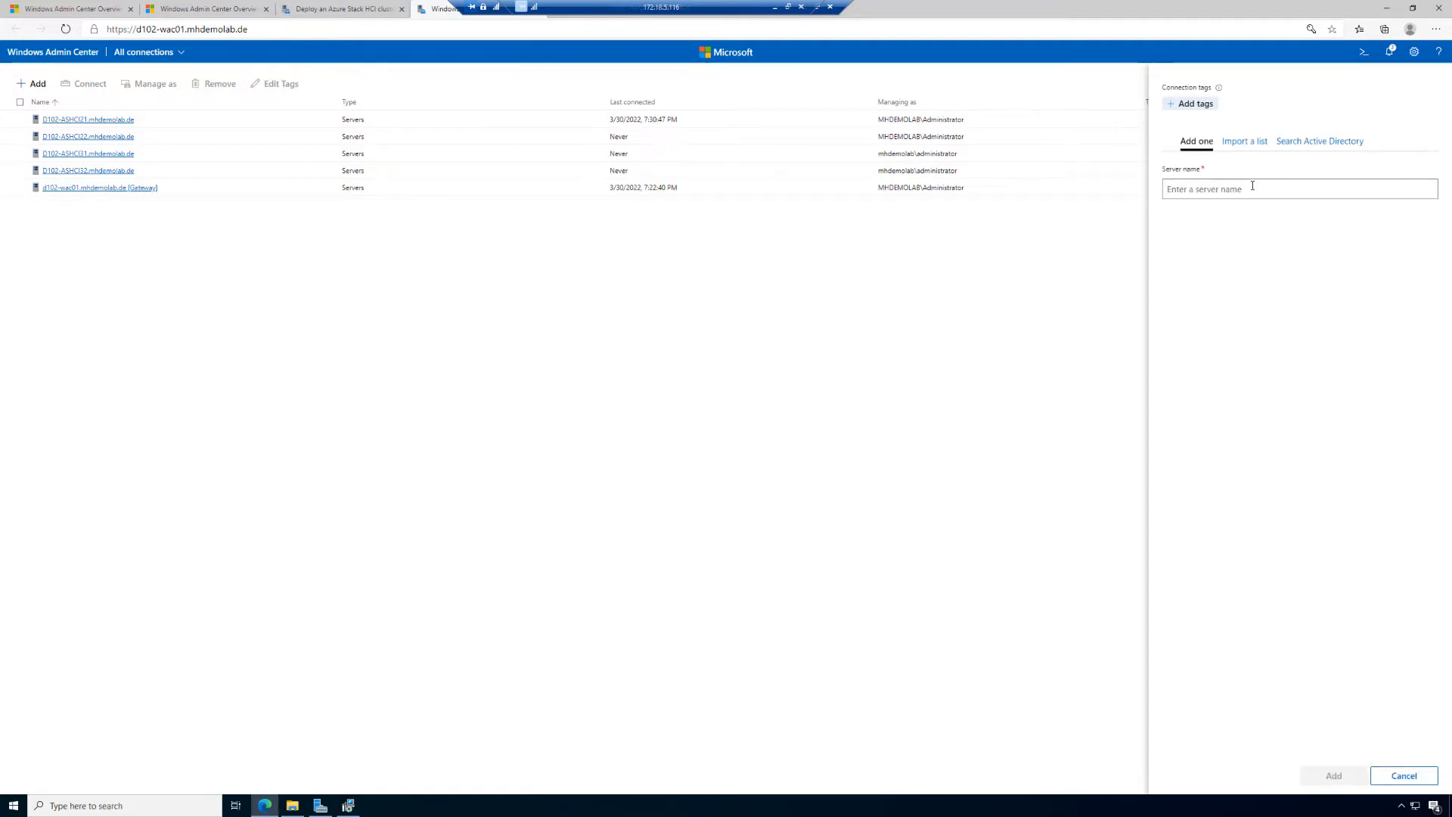
left_click(1252, 185)
type("D102-ASHCI31")
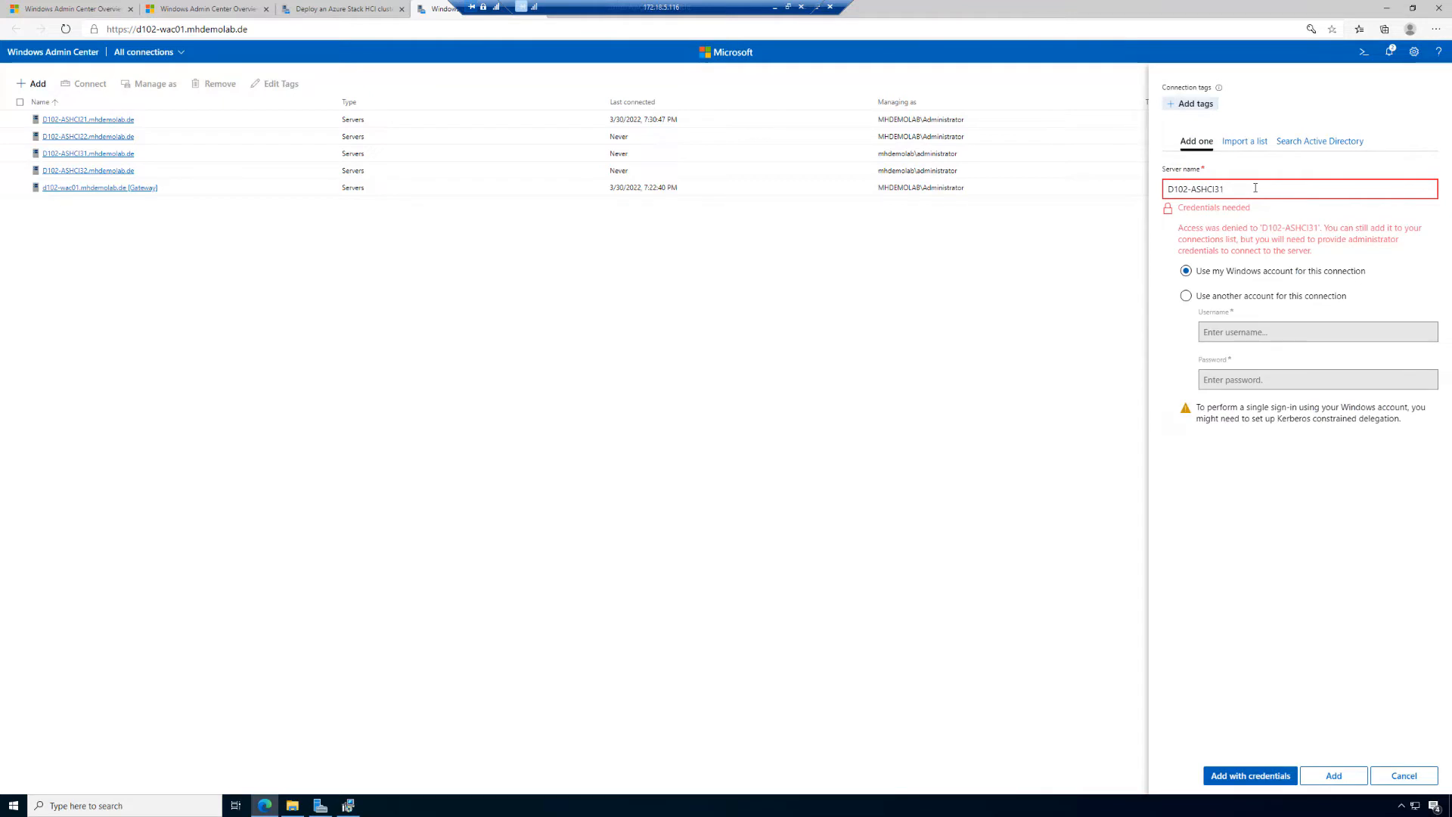
key("BackSpace")
type("3")
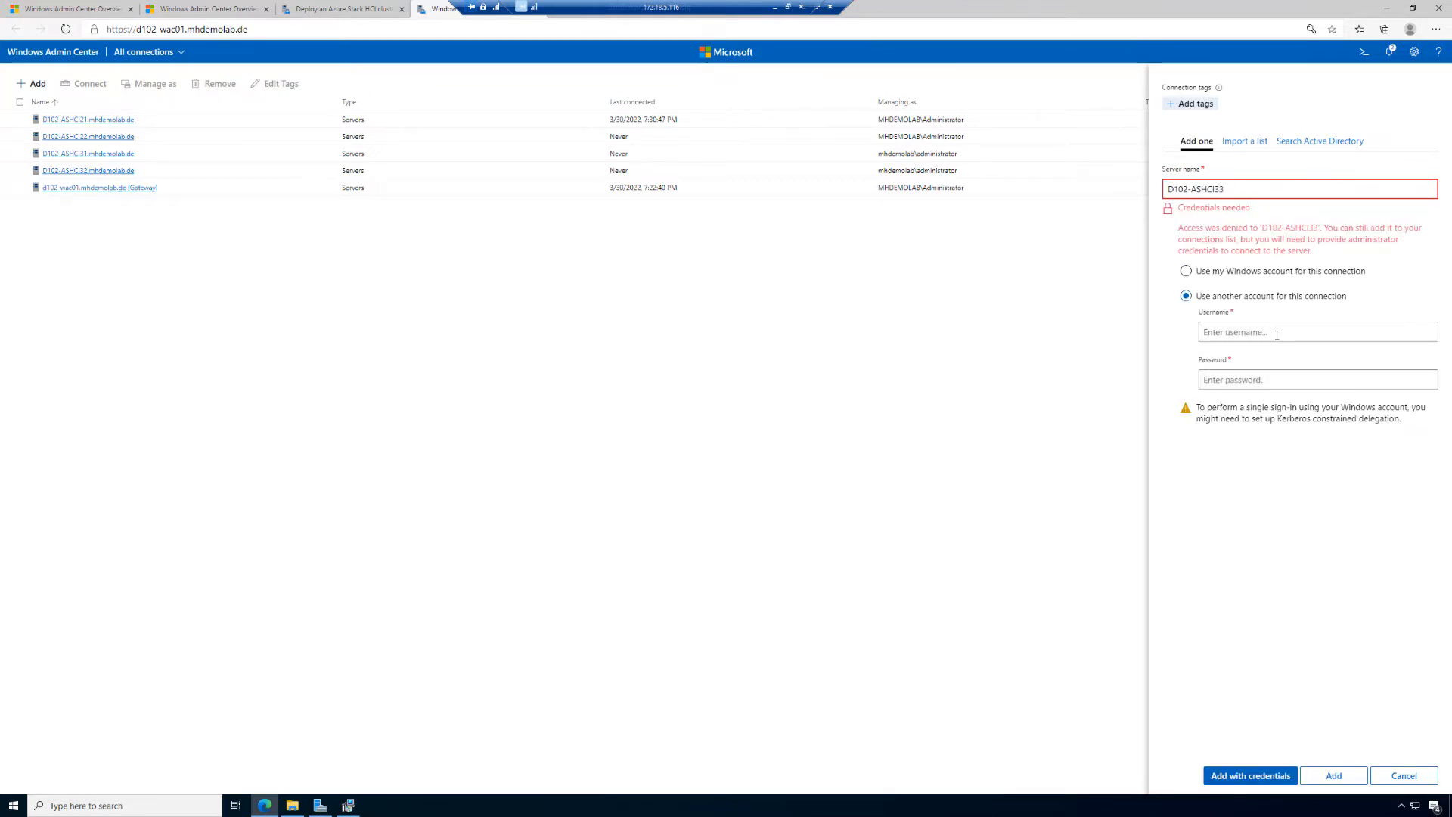
left_click(1277, 335)
left_click(1287, 354)
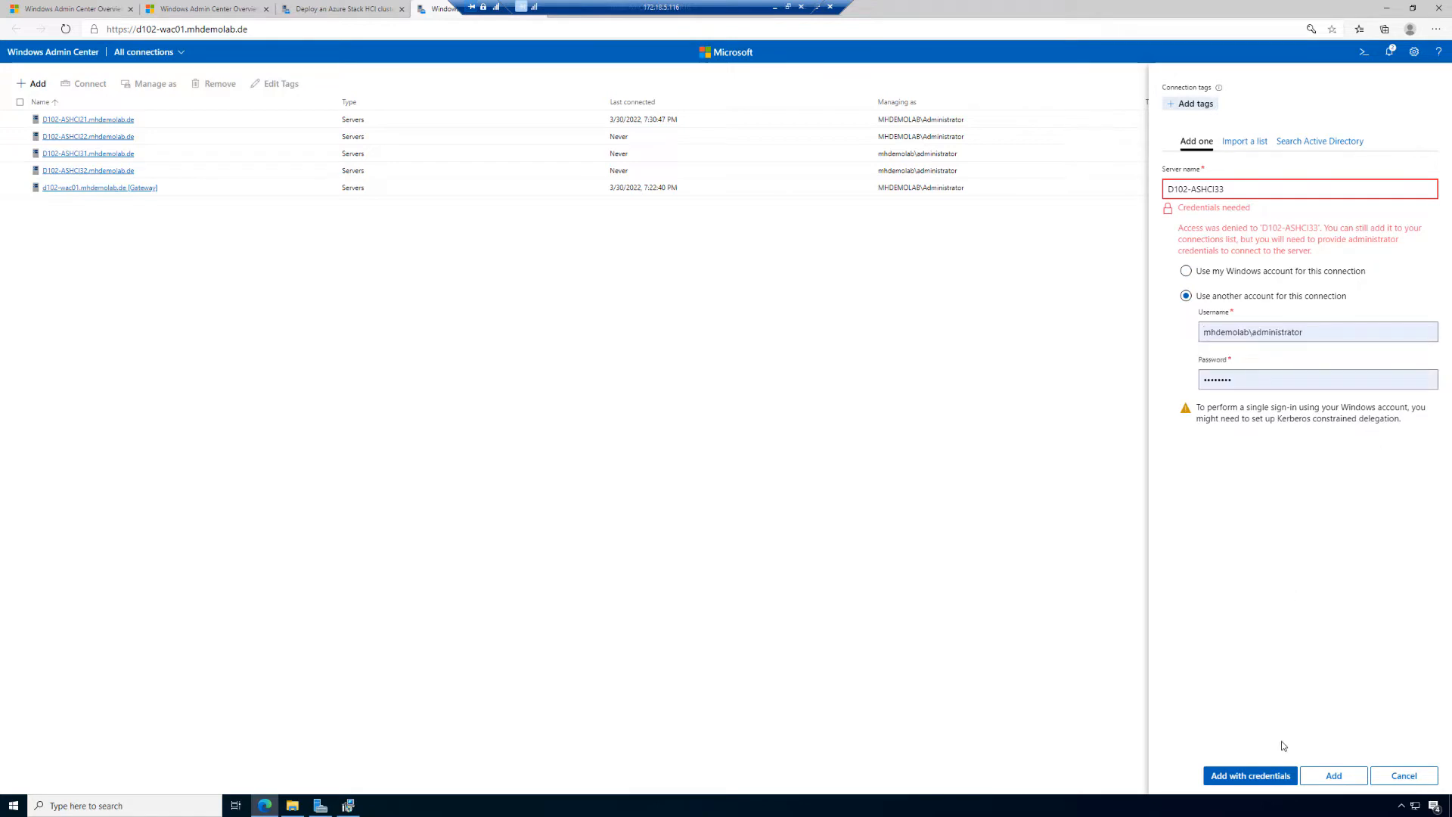
left_click(1268, 775)
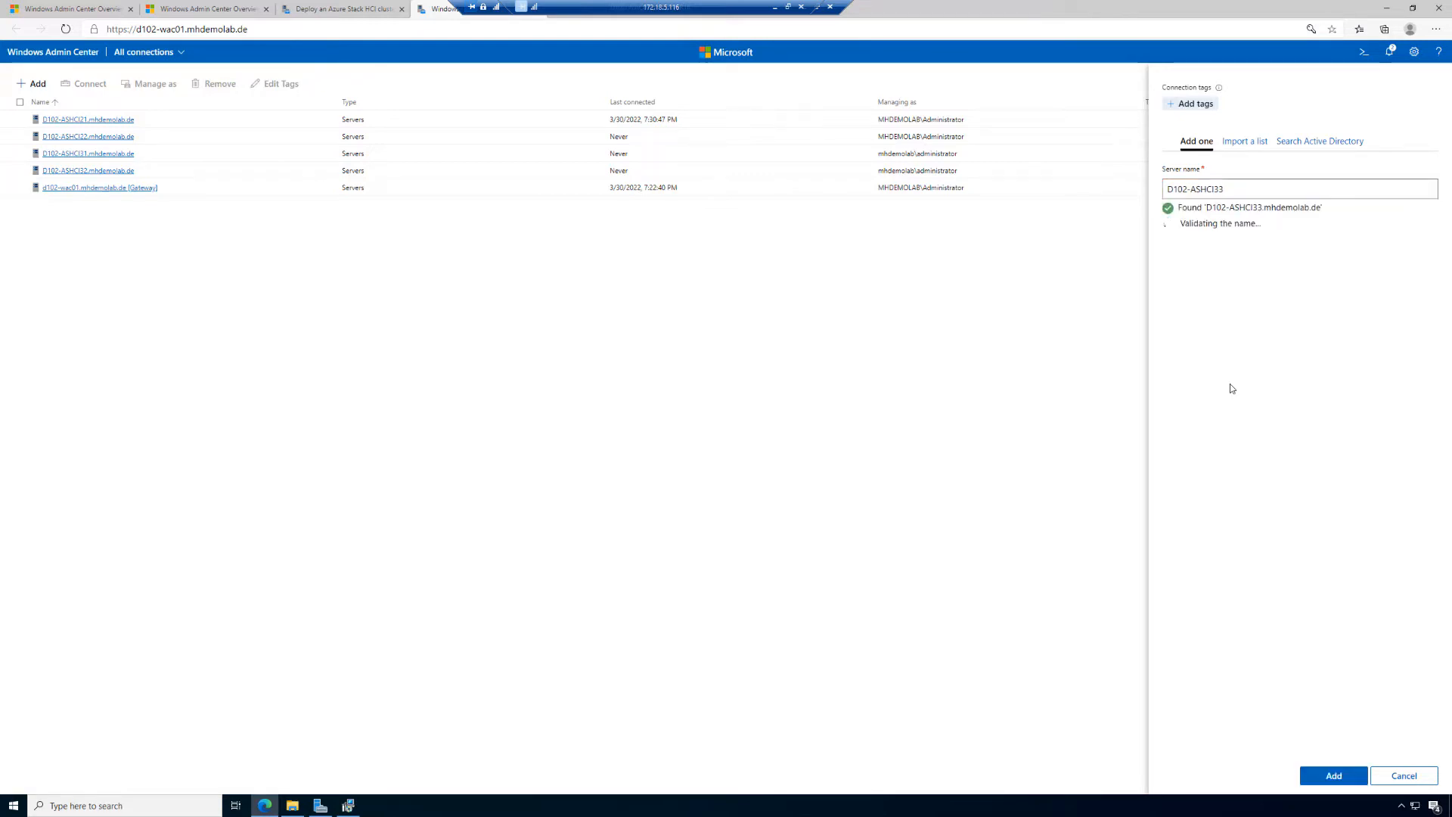
left_click(1335, 776)
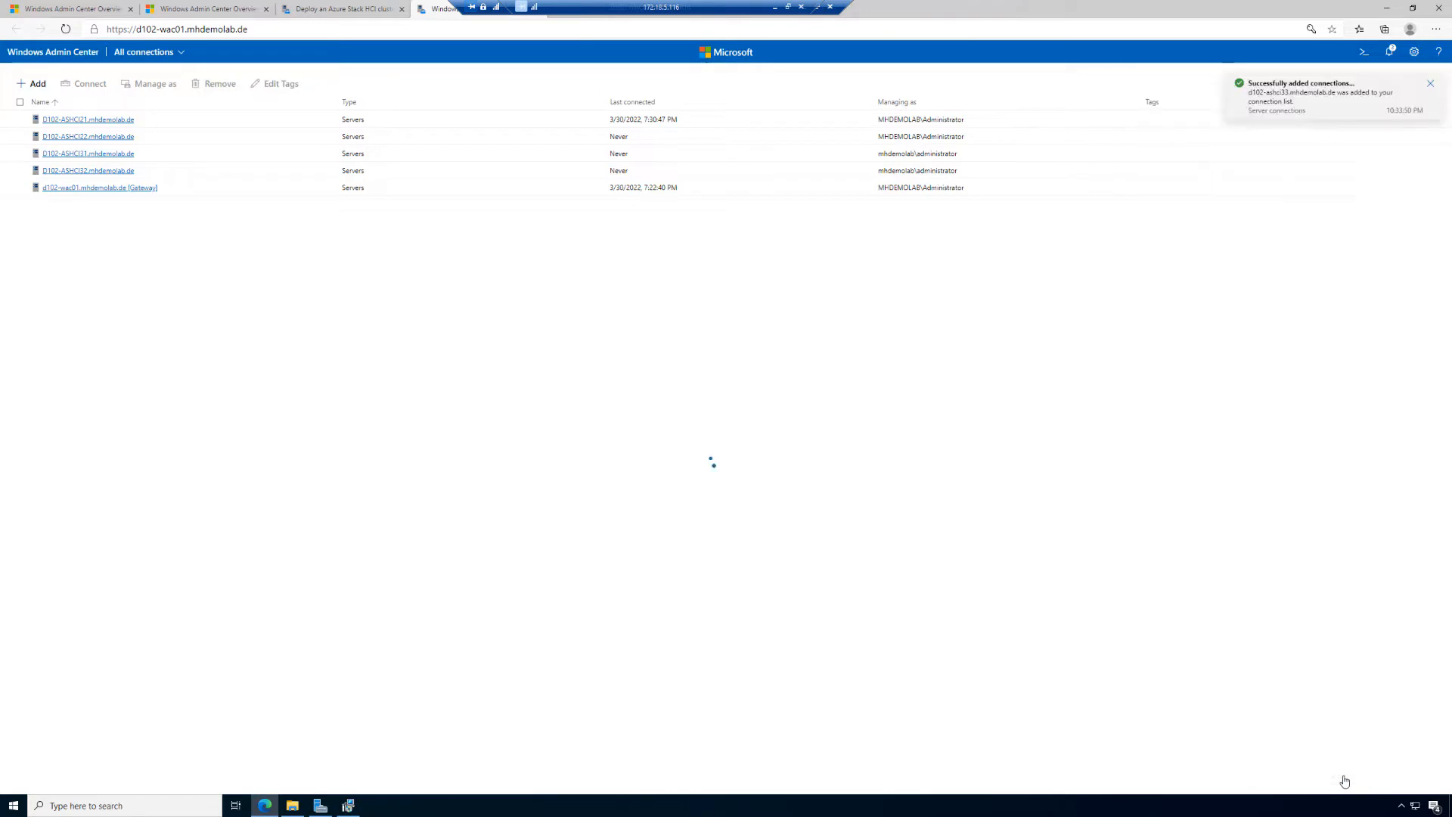
Install the Hyper-V role on D102-ASHCI31 with automatic reboot if required, and check the installation's progress notification
left_click(95, 155)
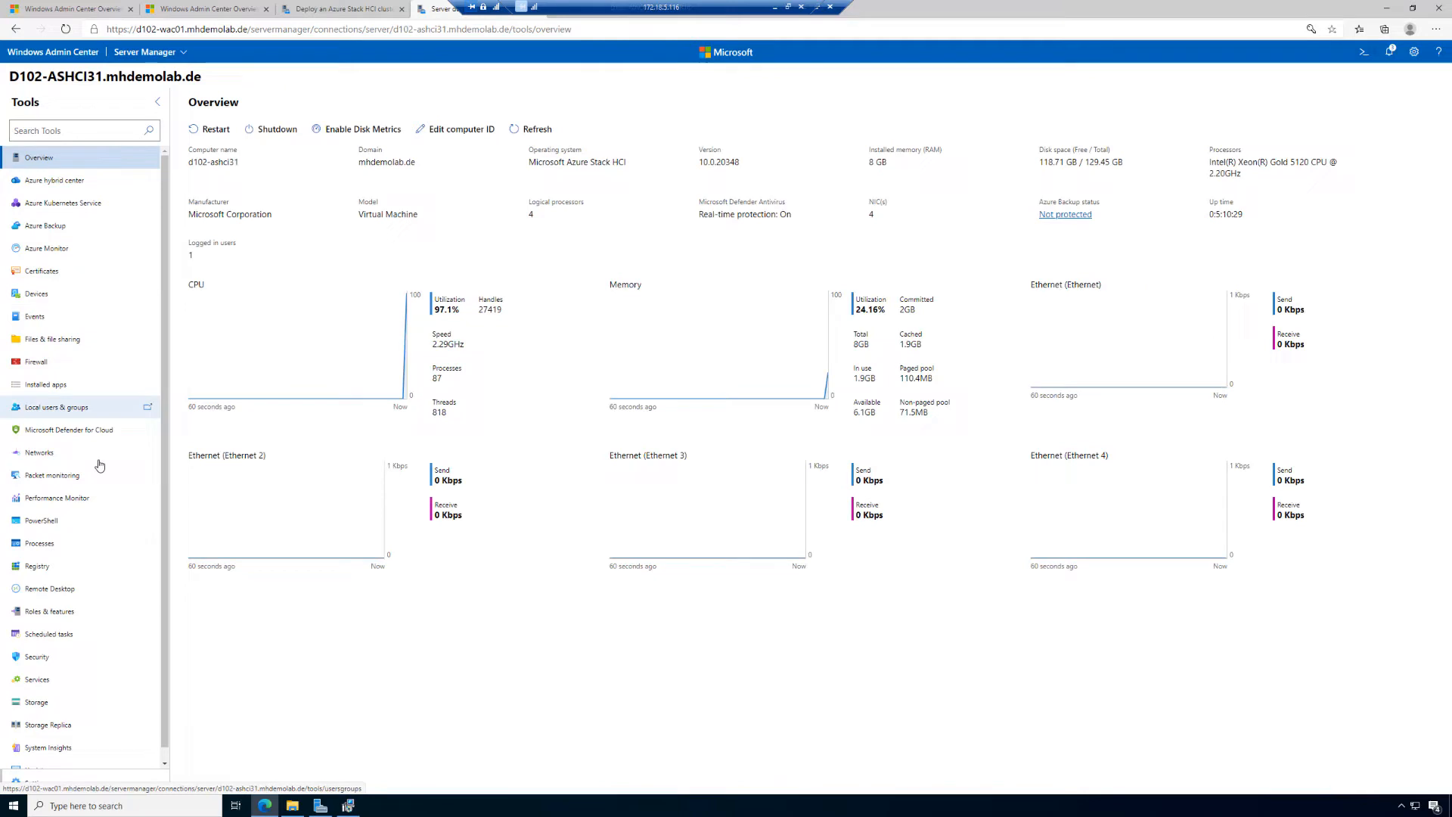
left_click(66, 613)
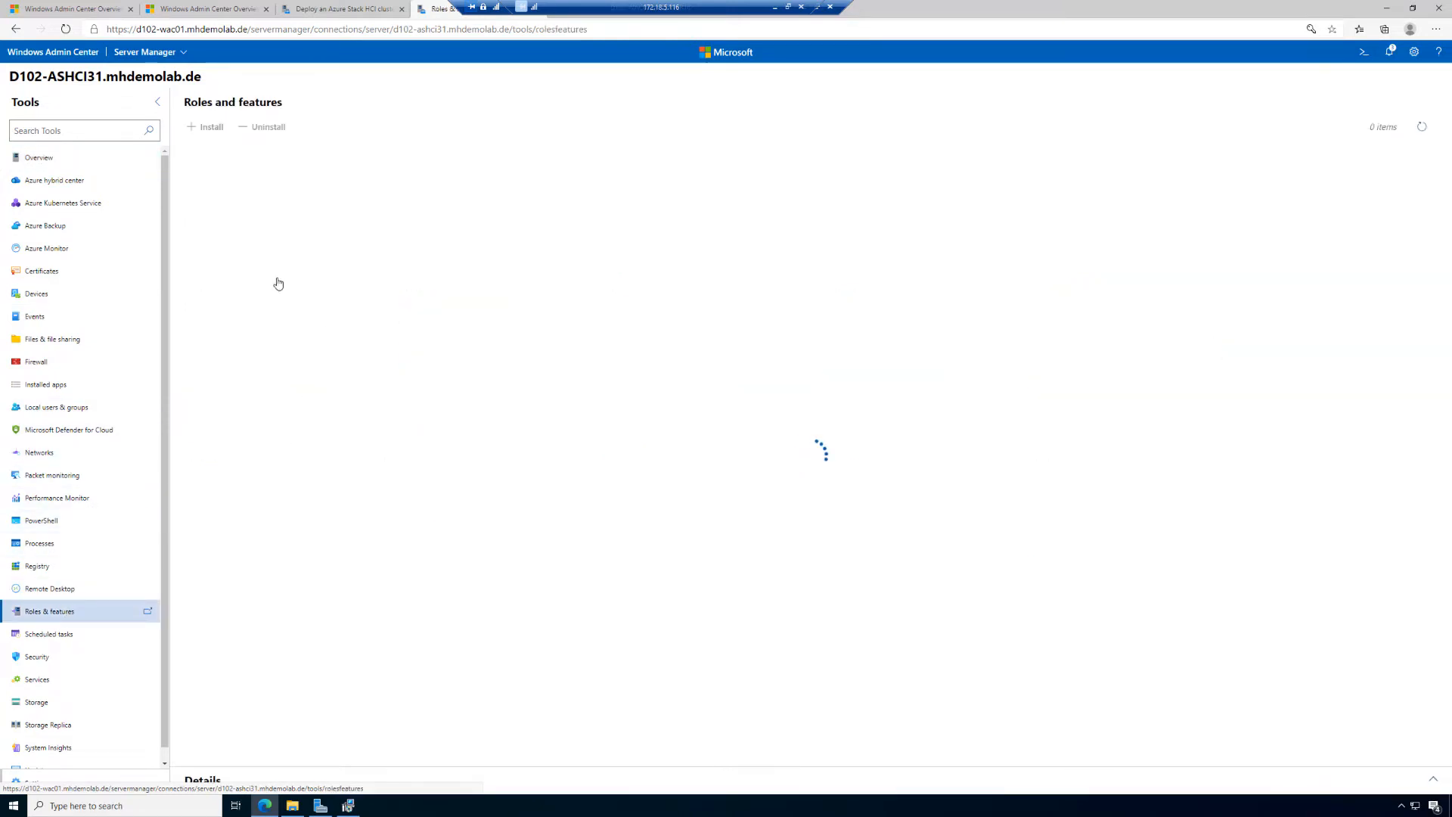
left_click(208, 197)
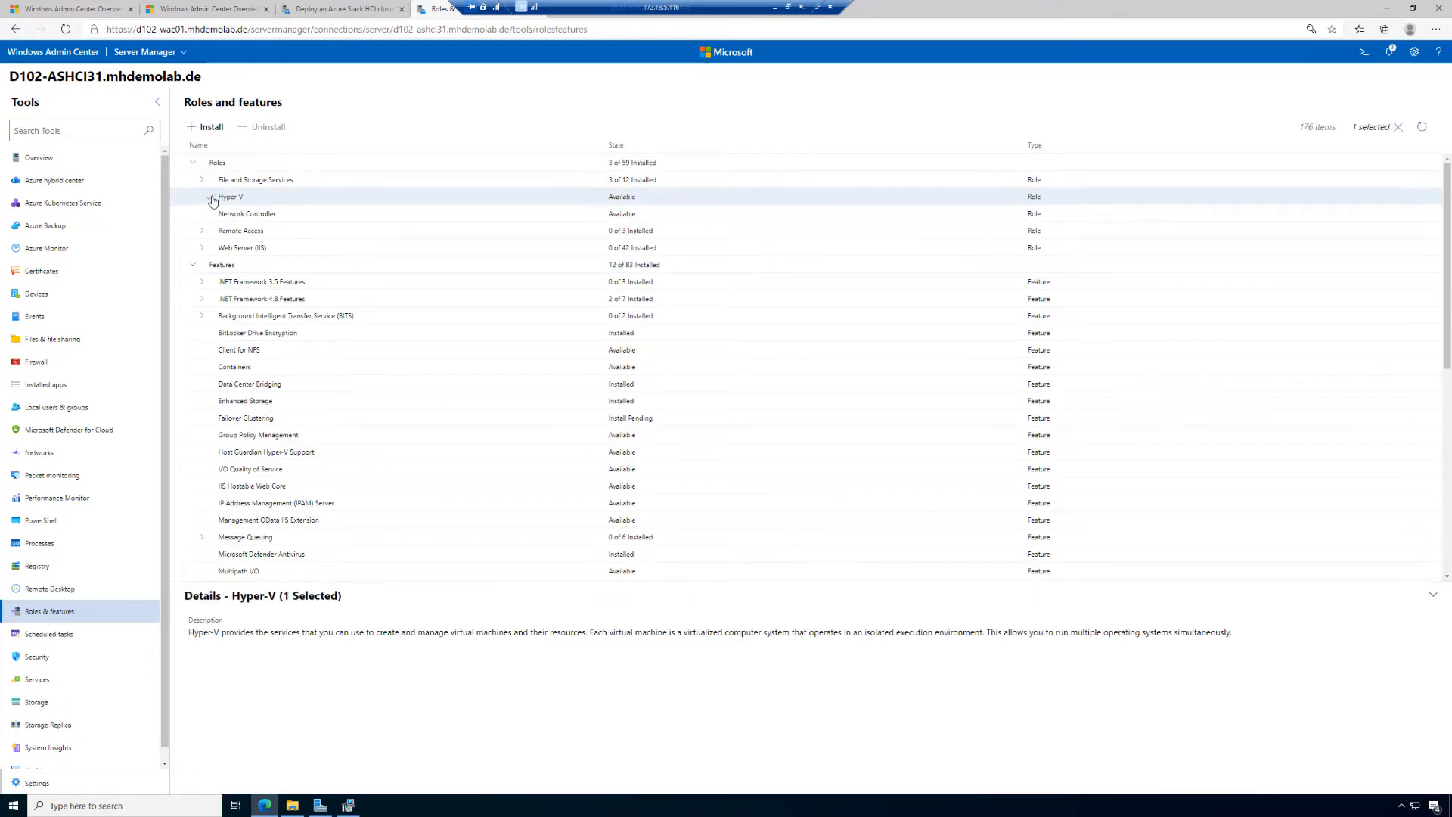
left_click(205, 128)
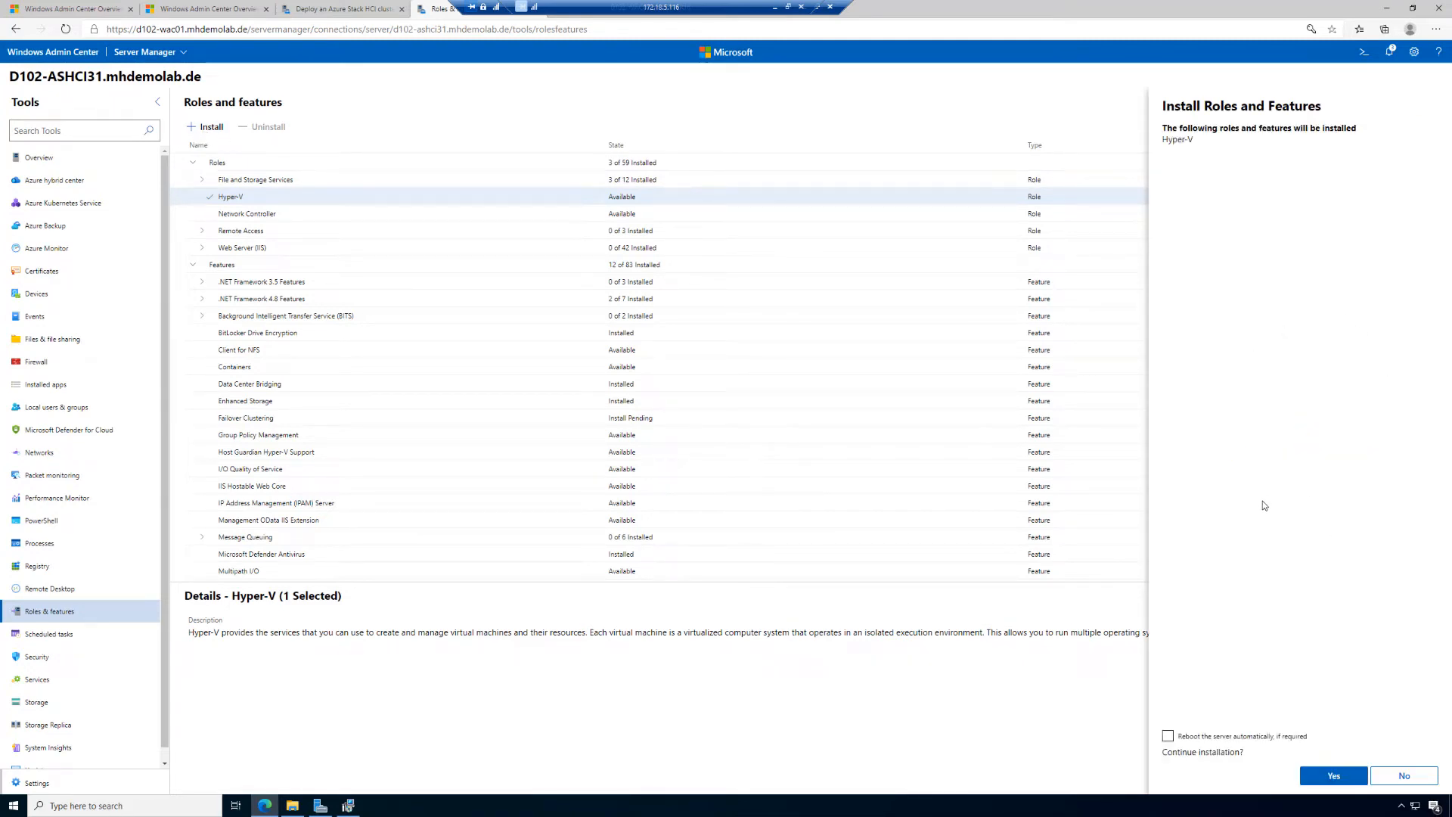
left_click(1168, 739)
left_click(1334, 775)
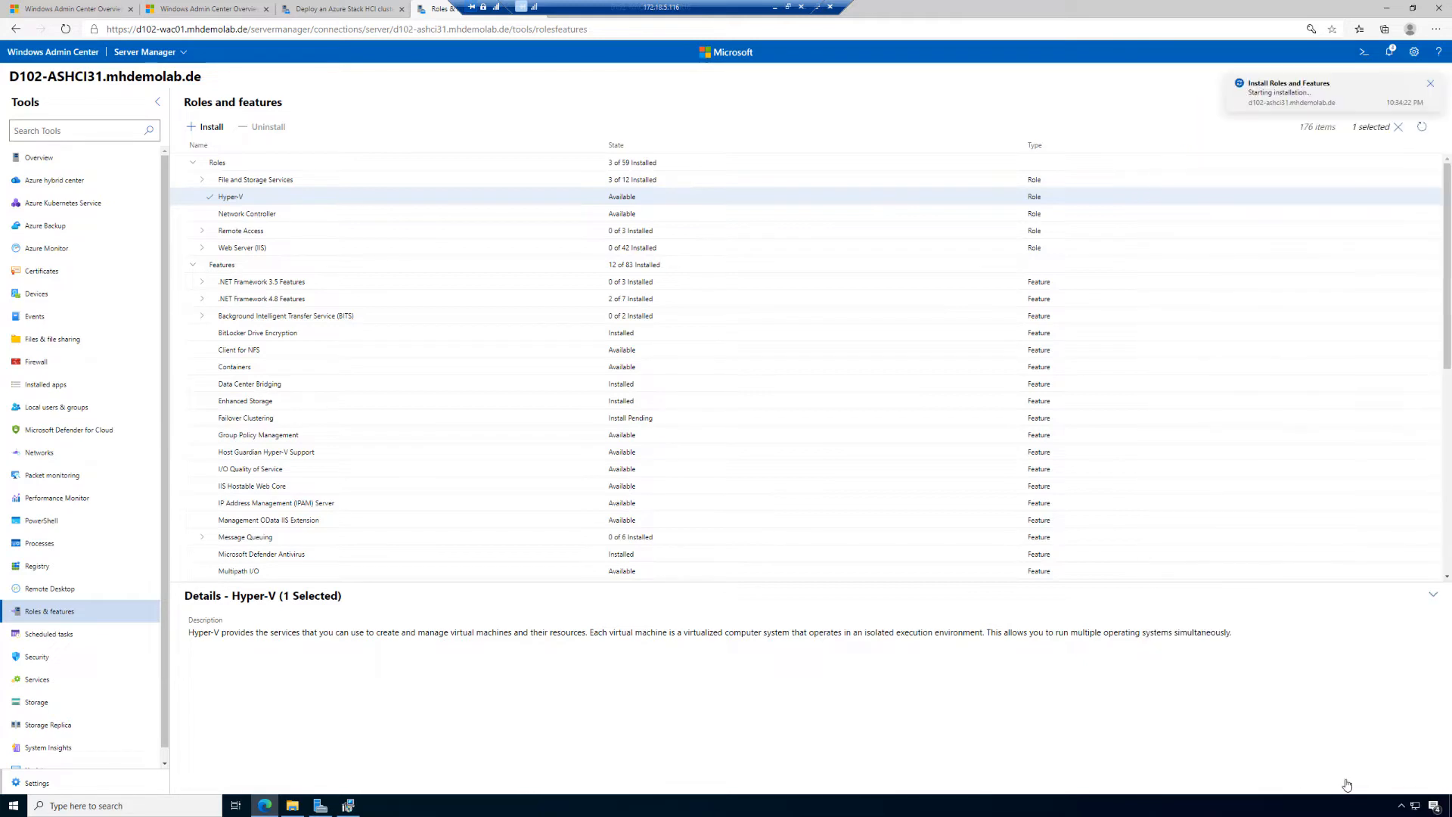
left_click(1390, 53)
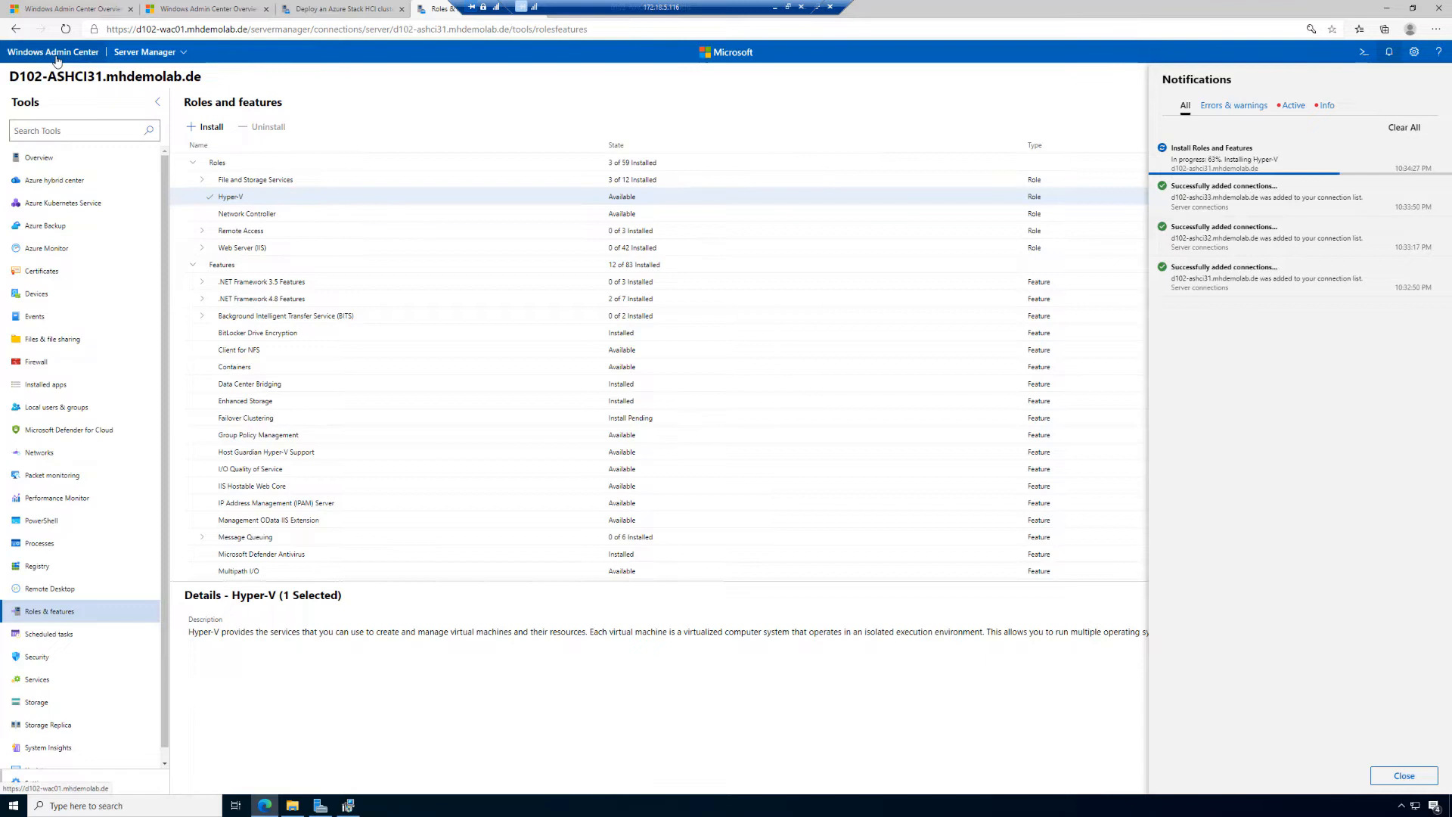
Open the Windows Admin Center connections overview in another new browser tab and switch to it
right_click(57, 61)
left_click(104, 70)
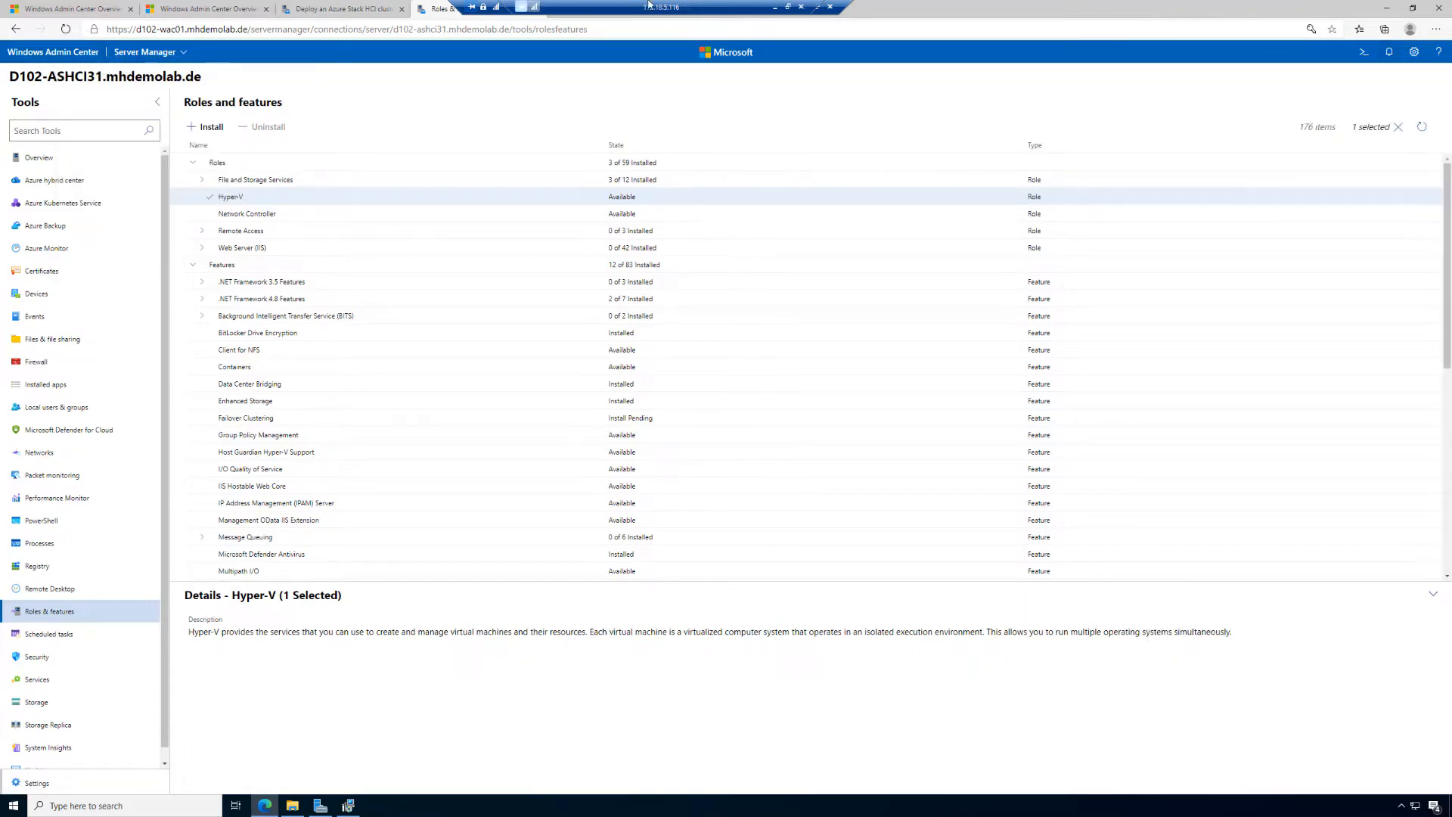
left_click(590, 8)
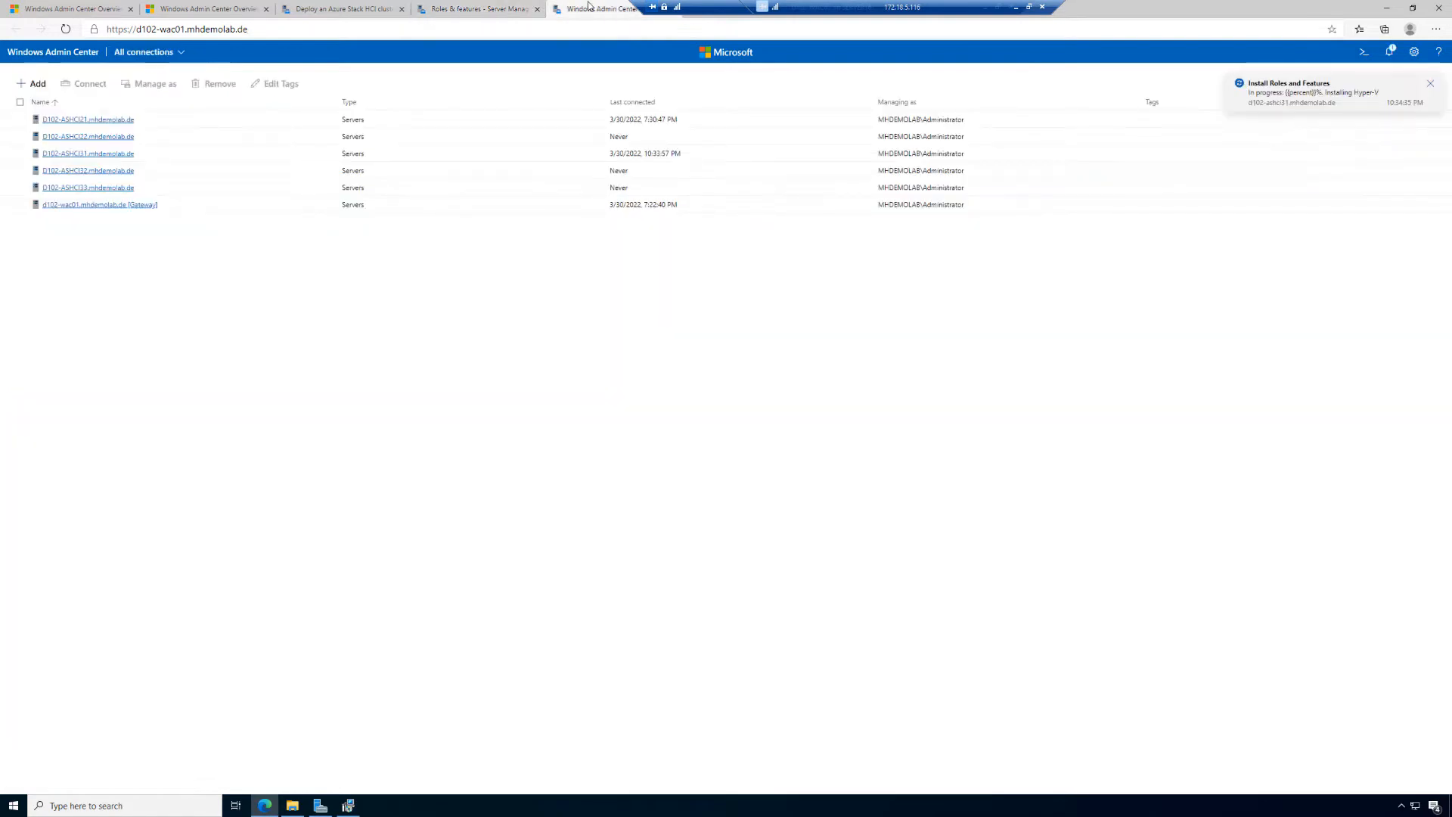
Connect to D102-ASHCI32 with another account's username and password, using these credentials for all connections
left_click(71, 171)
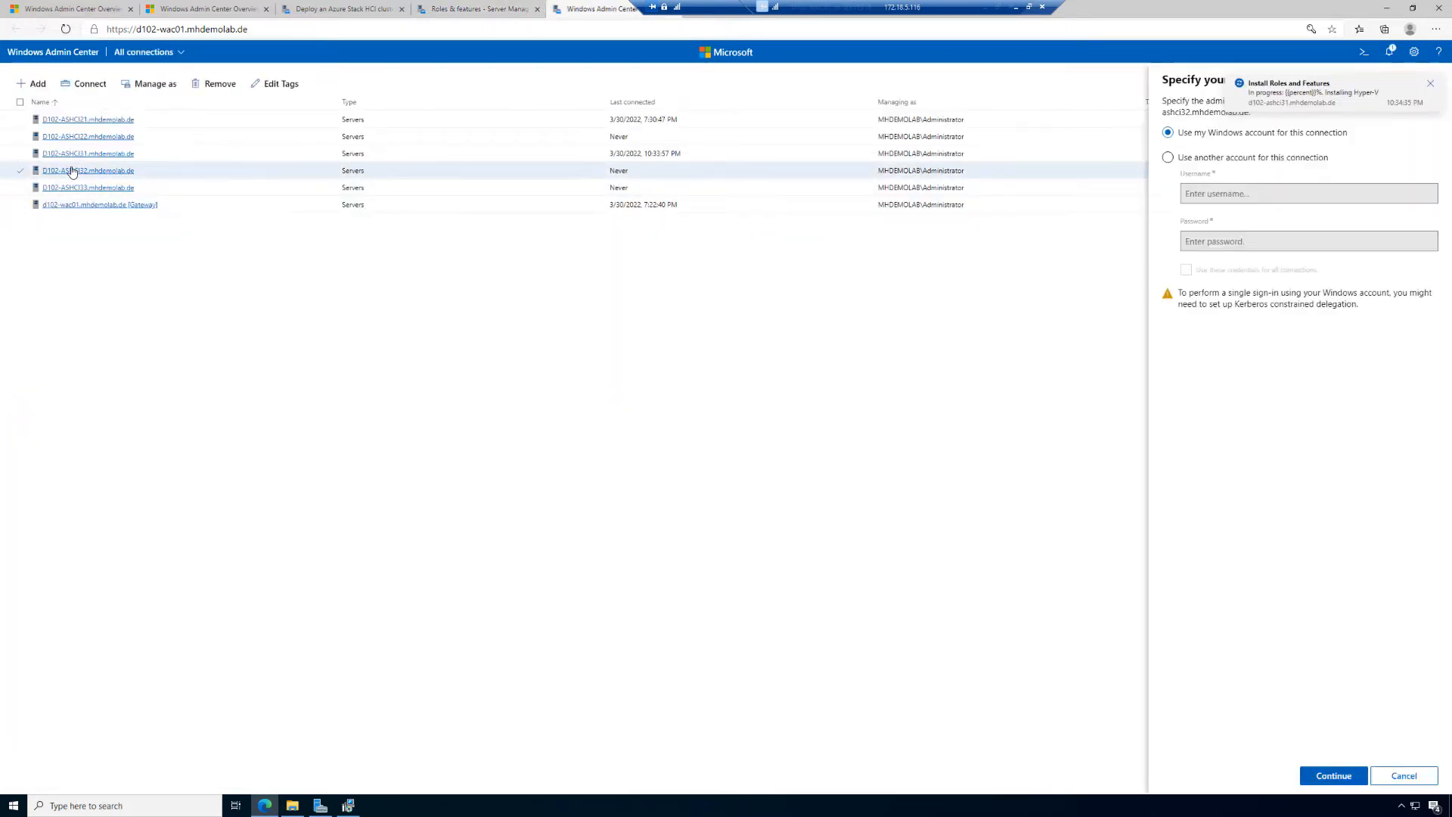
left_click(1235, 159)
left_click(1248, 195)
left_click(1244, 215)
left_click(1234, 272)
left_click(1343, 778)
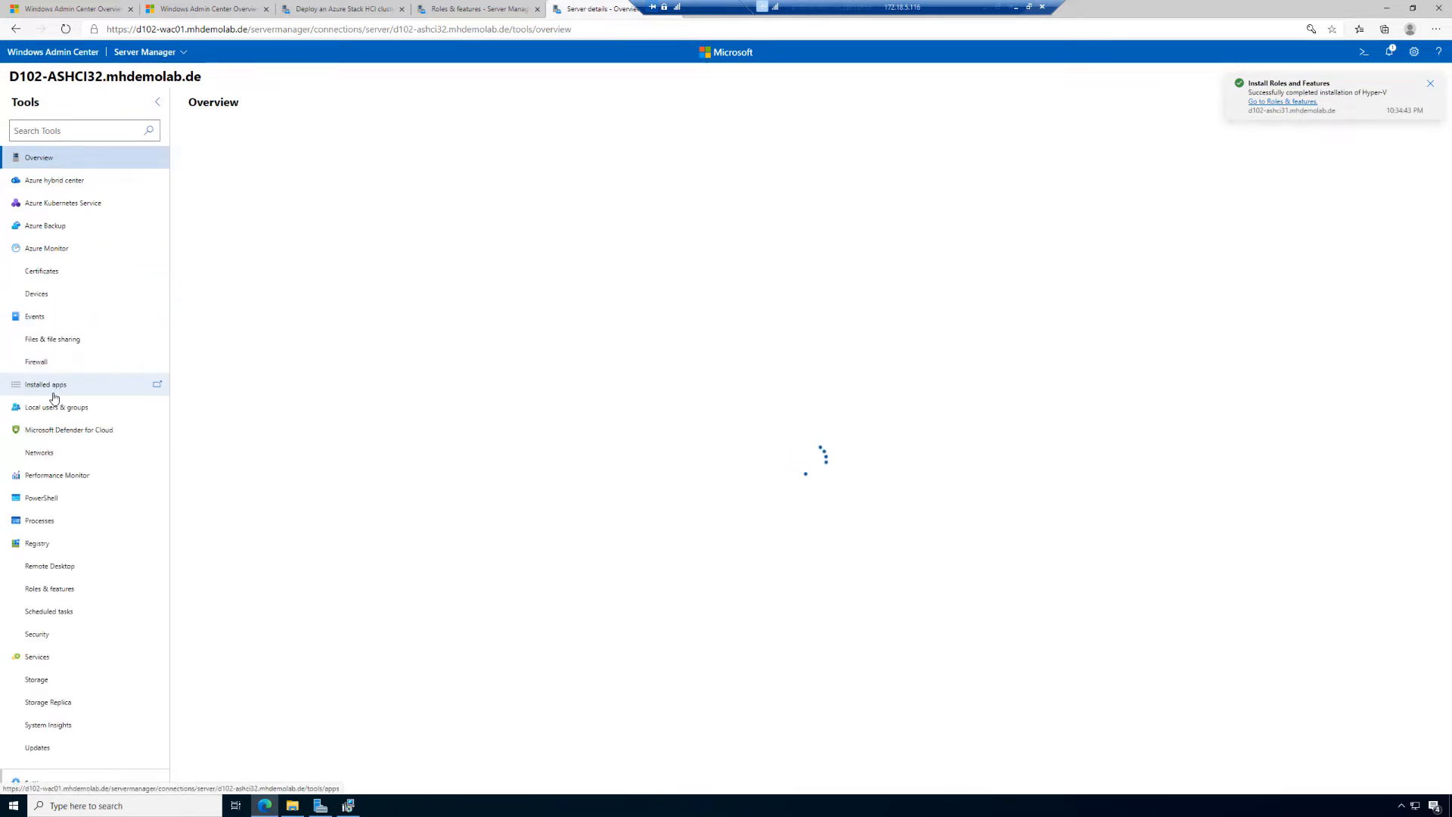
Install the Hyper-V role on D102-ASHCI32, letting the server reboot automatically if required
scroll(72, 406, "down", 1)
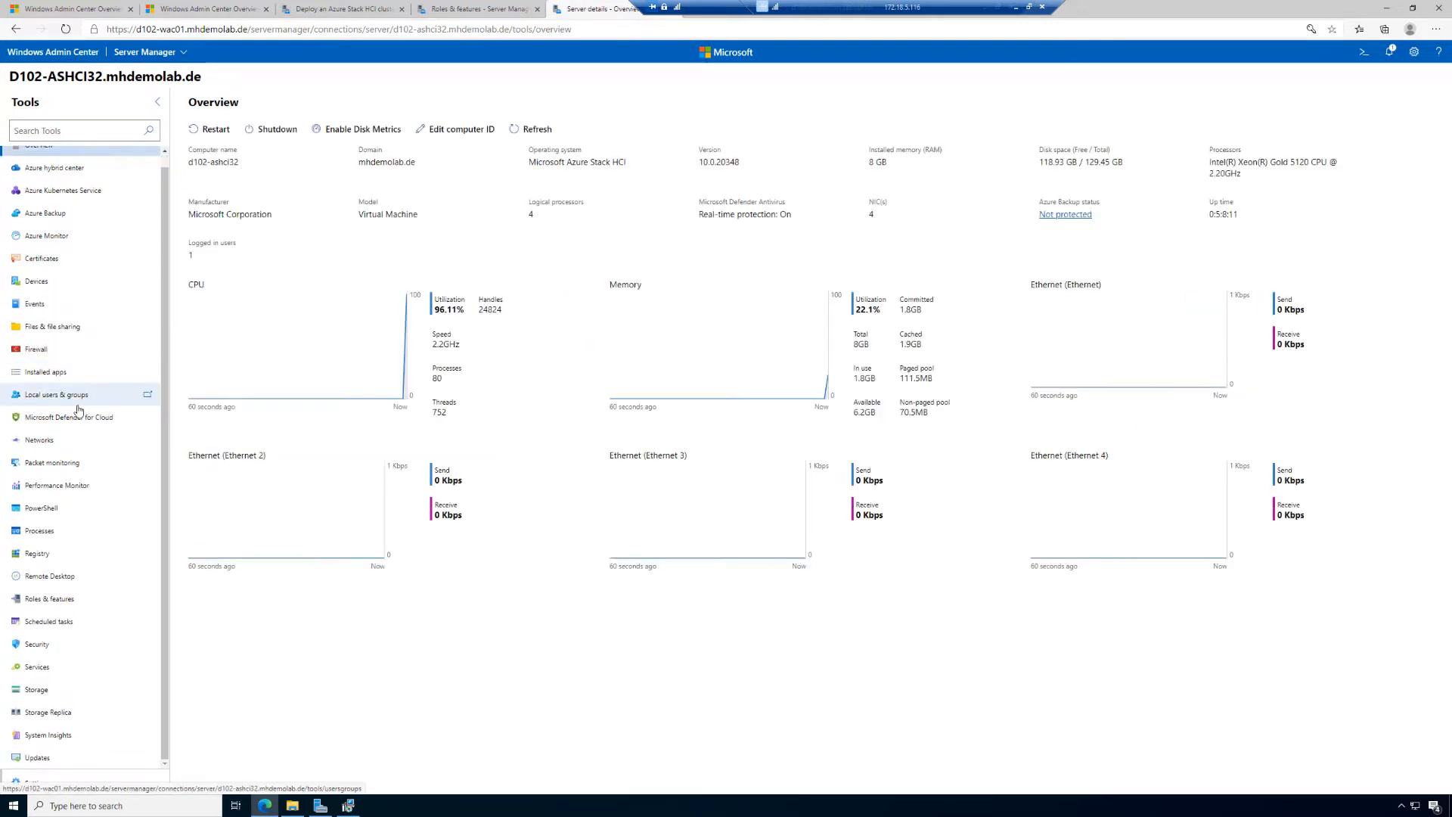
left_click(70, 599)
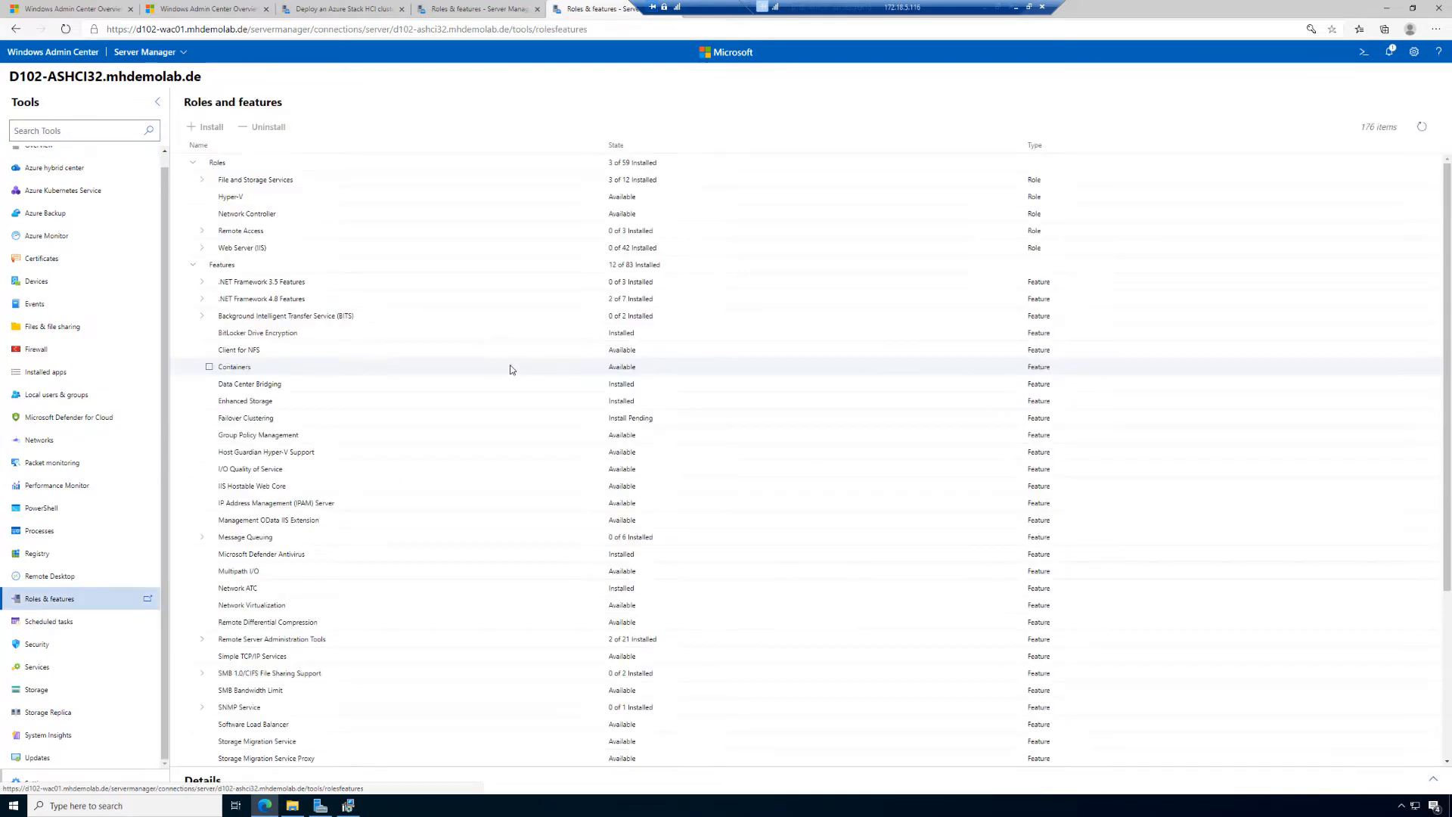
left_click(205, 198)
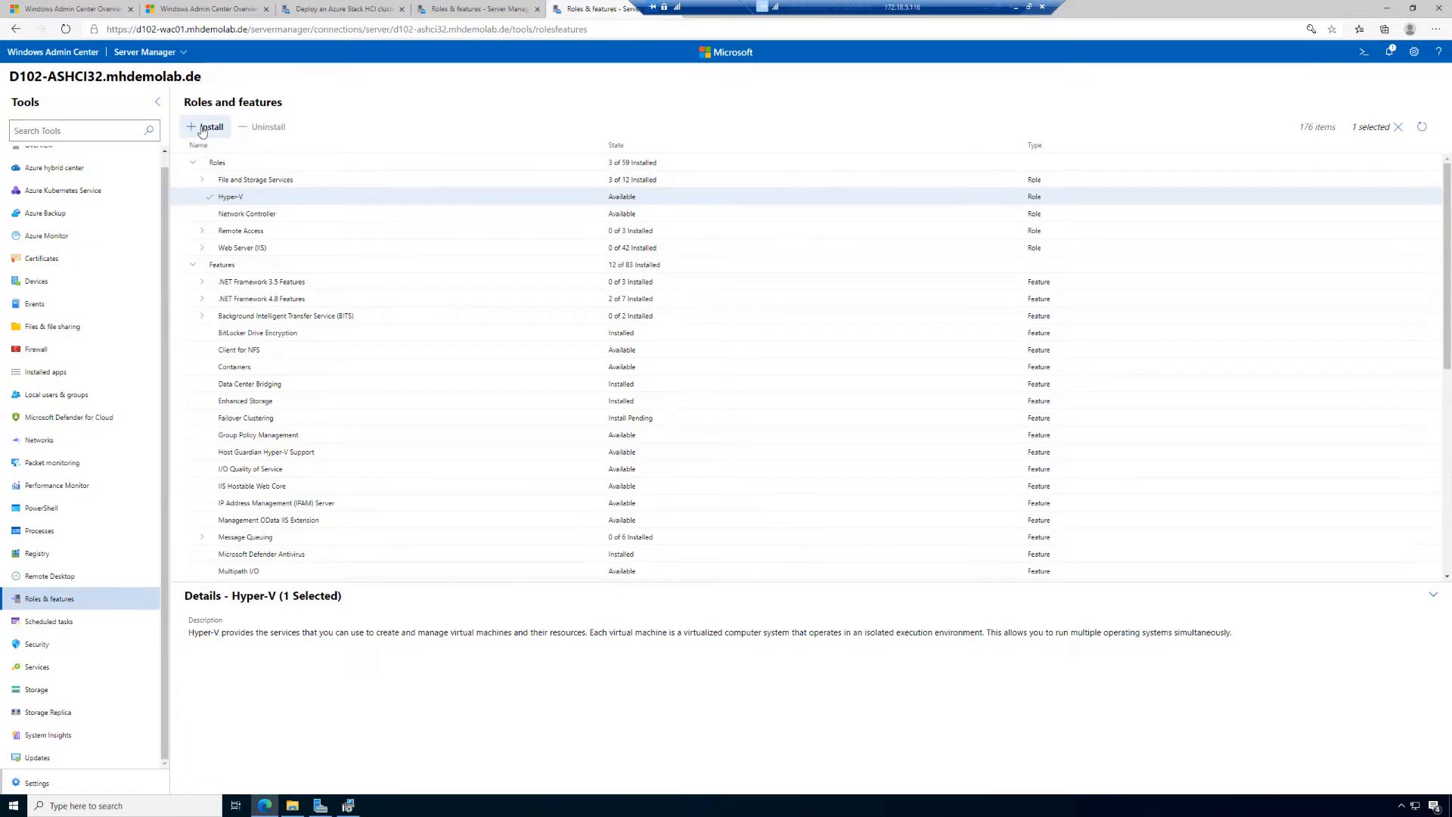
left_click(203, 129)
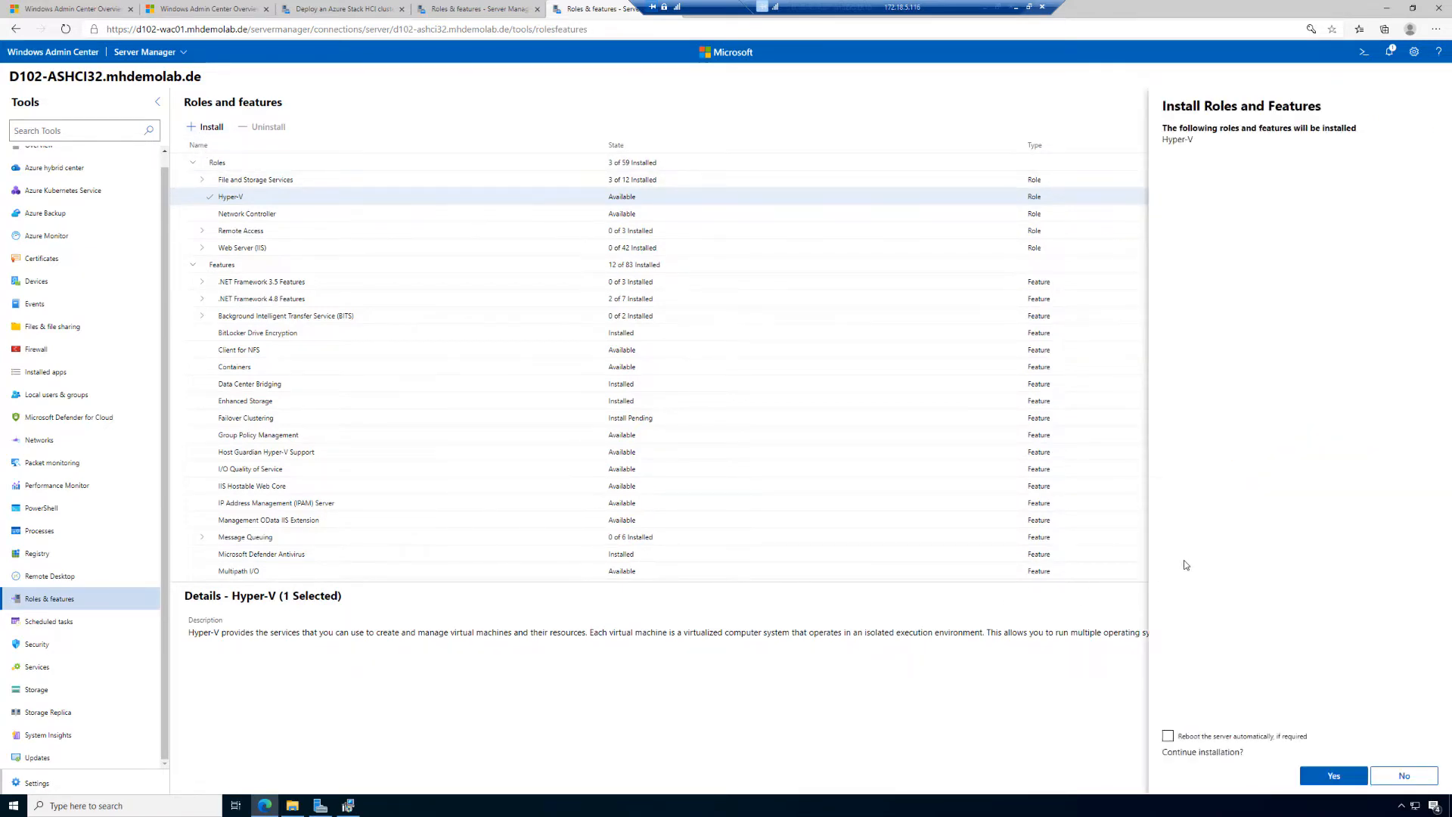
left_click(1169, 736)
left_click(1333, 775)
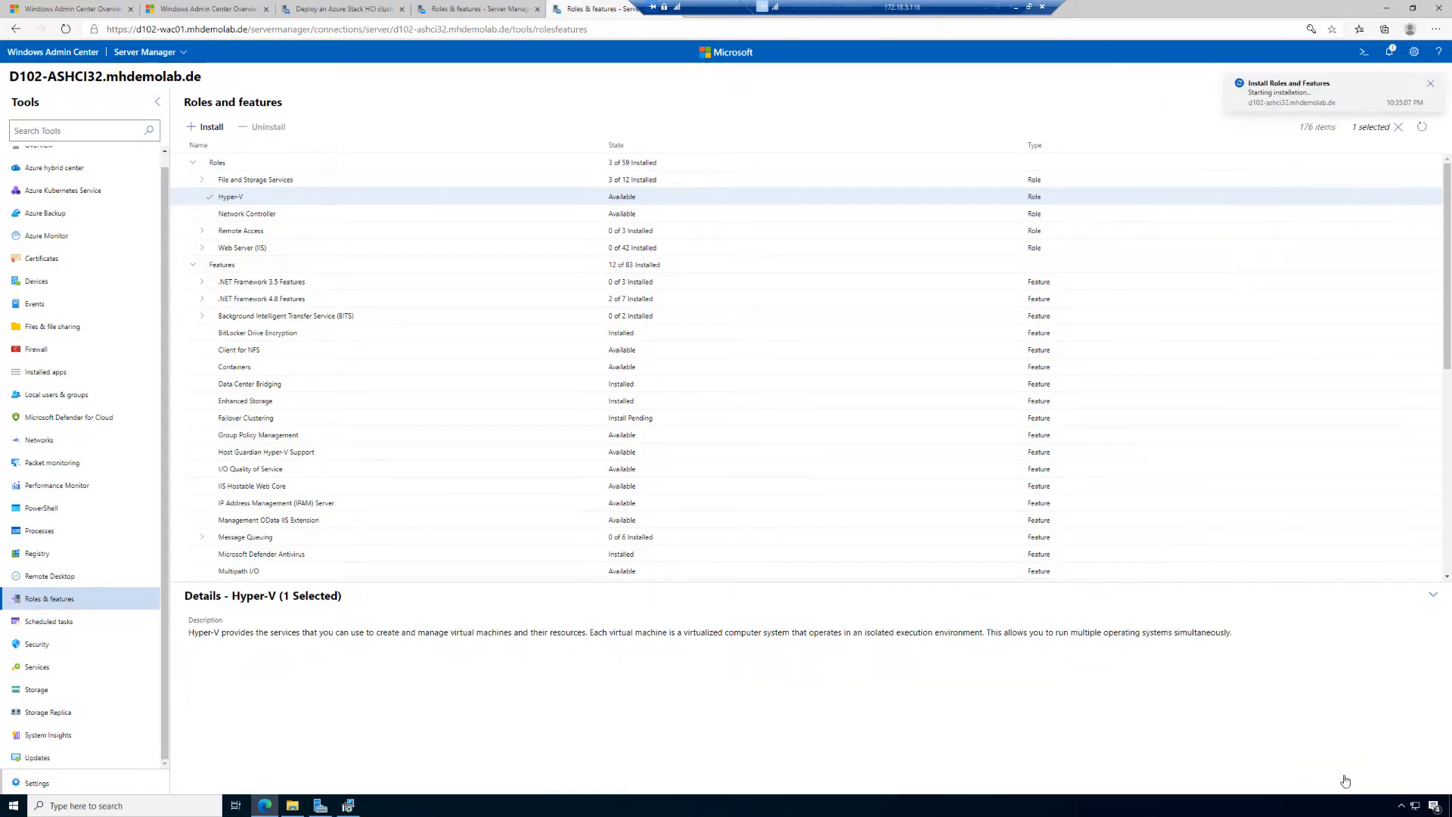
Check the notifications in the D102-ASHCI31 browser tab, and open the D102-ASHCI33 connection in that same tab
left_click(474, 9)
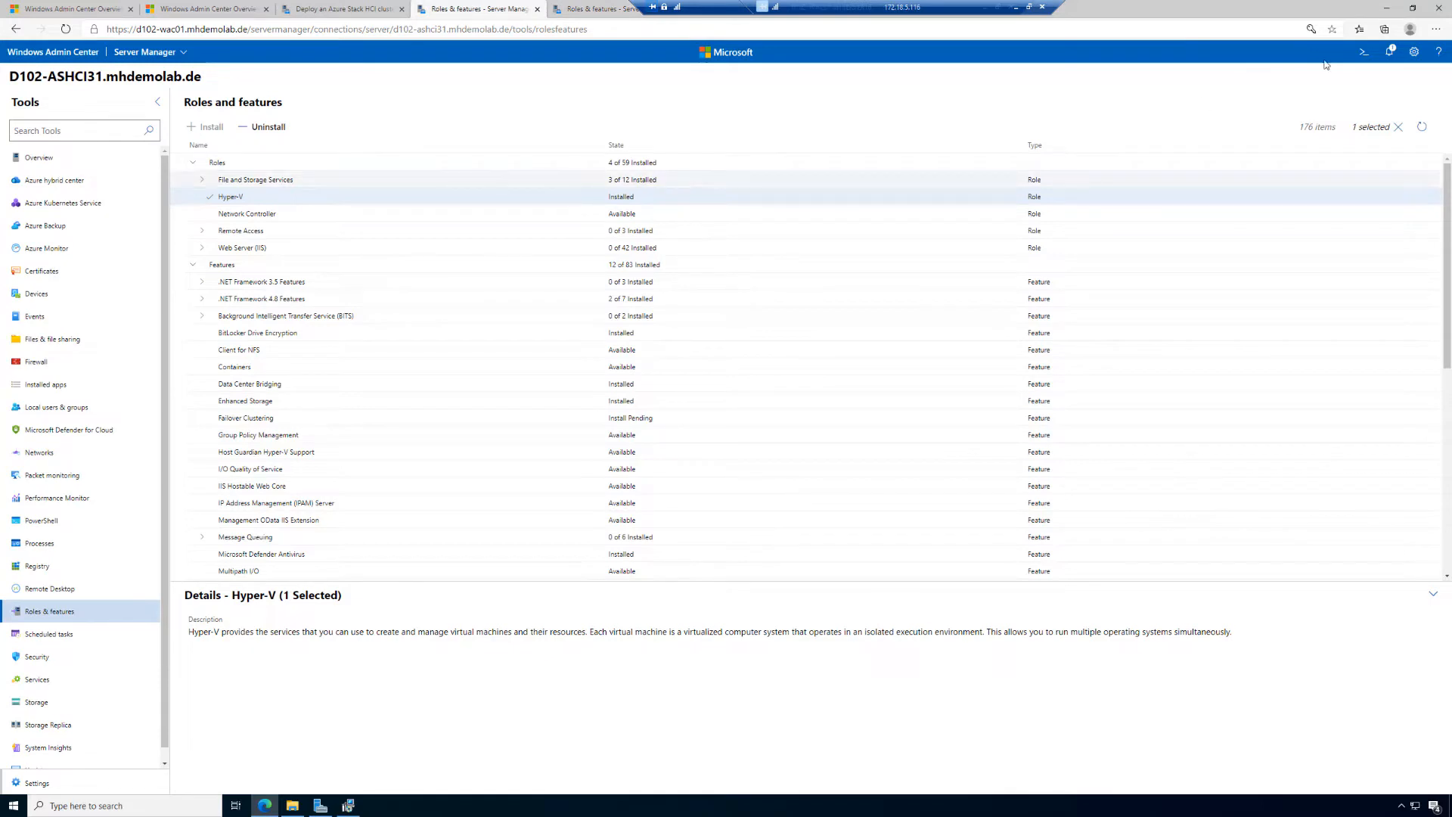
left_click(1392, 52)
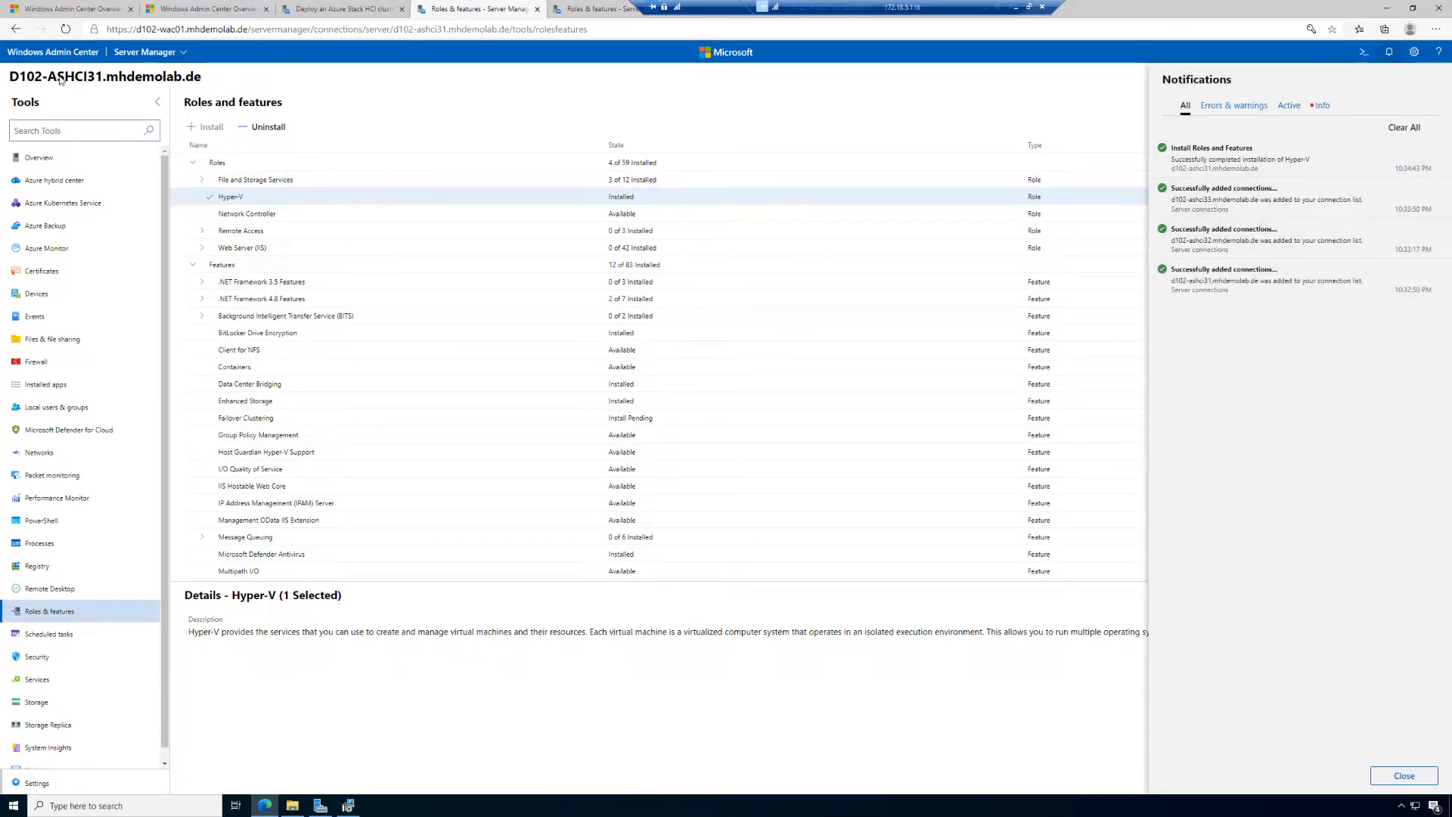
left_click(76, 55)
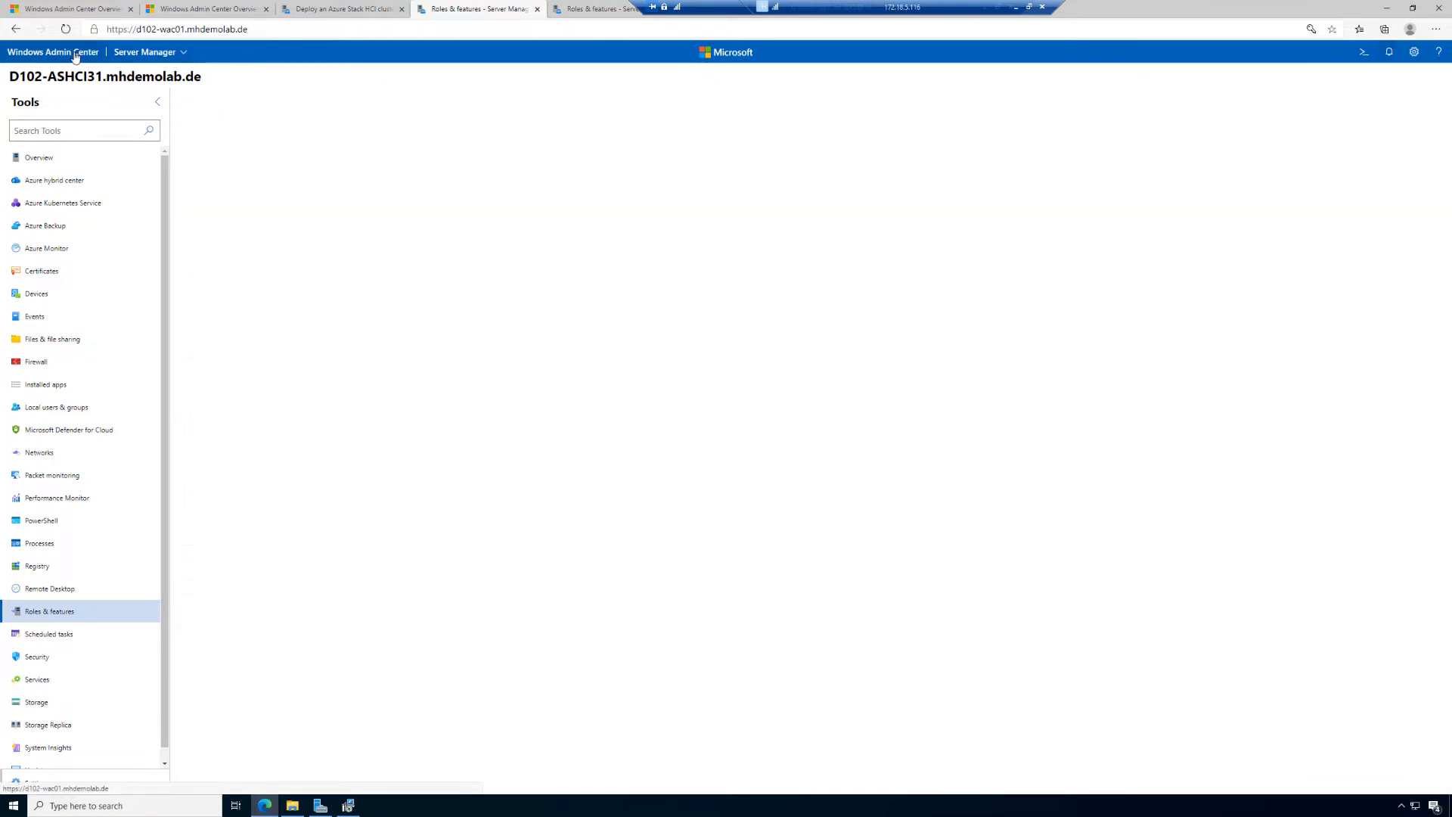
left_click(91, 188)
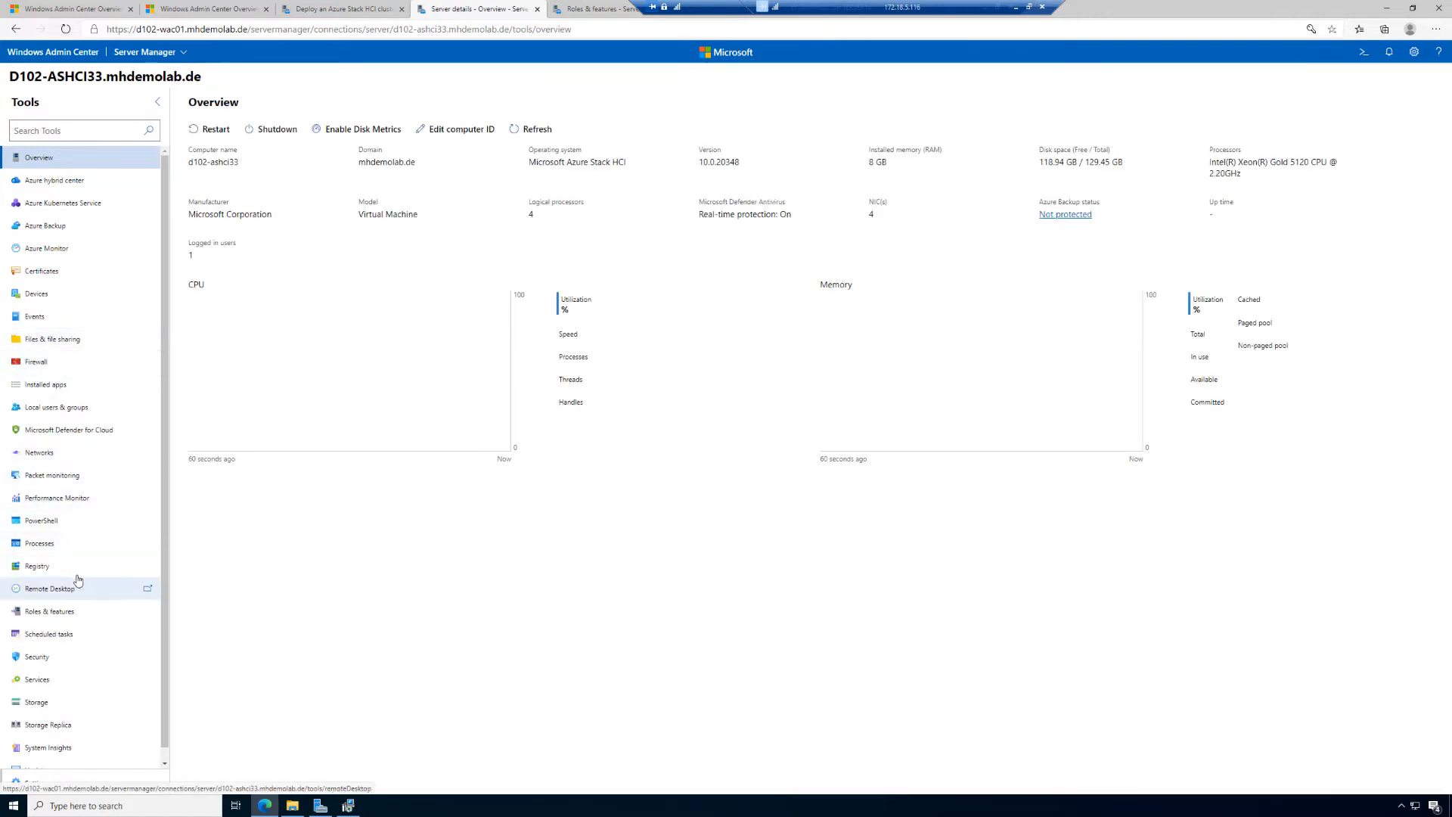
Install the Hyper-V role on D102-ASHCI33, letting the server reboot automatically if required
left_click(84, 609)
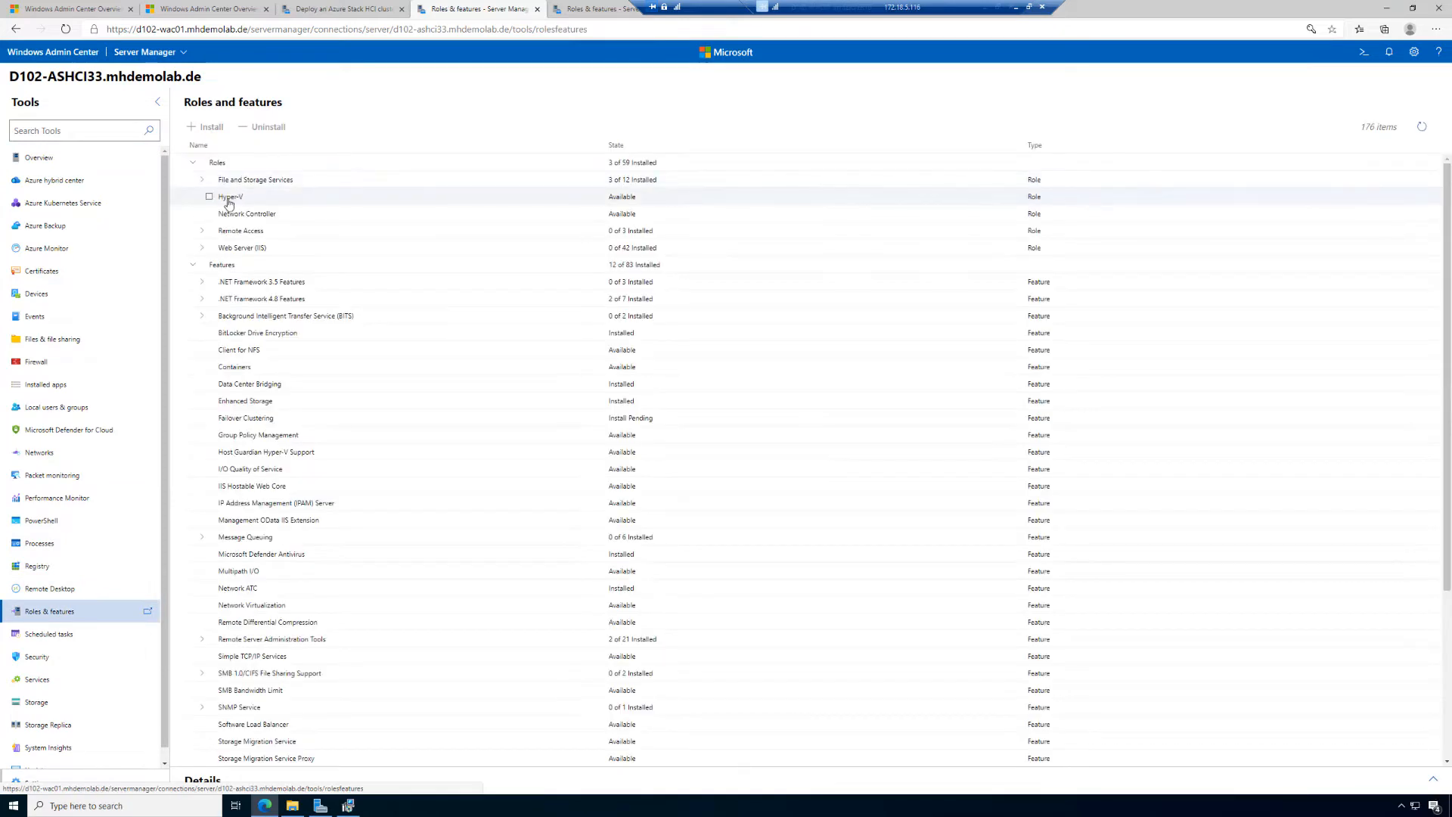
left_click(212, 201)
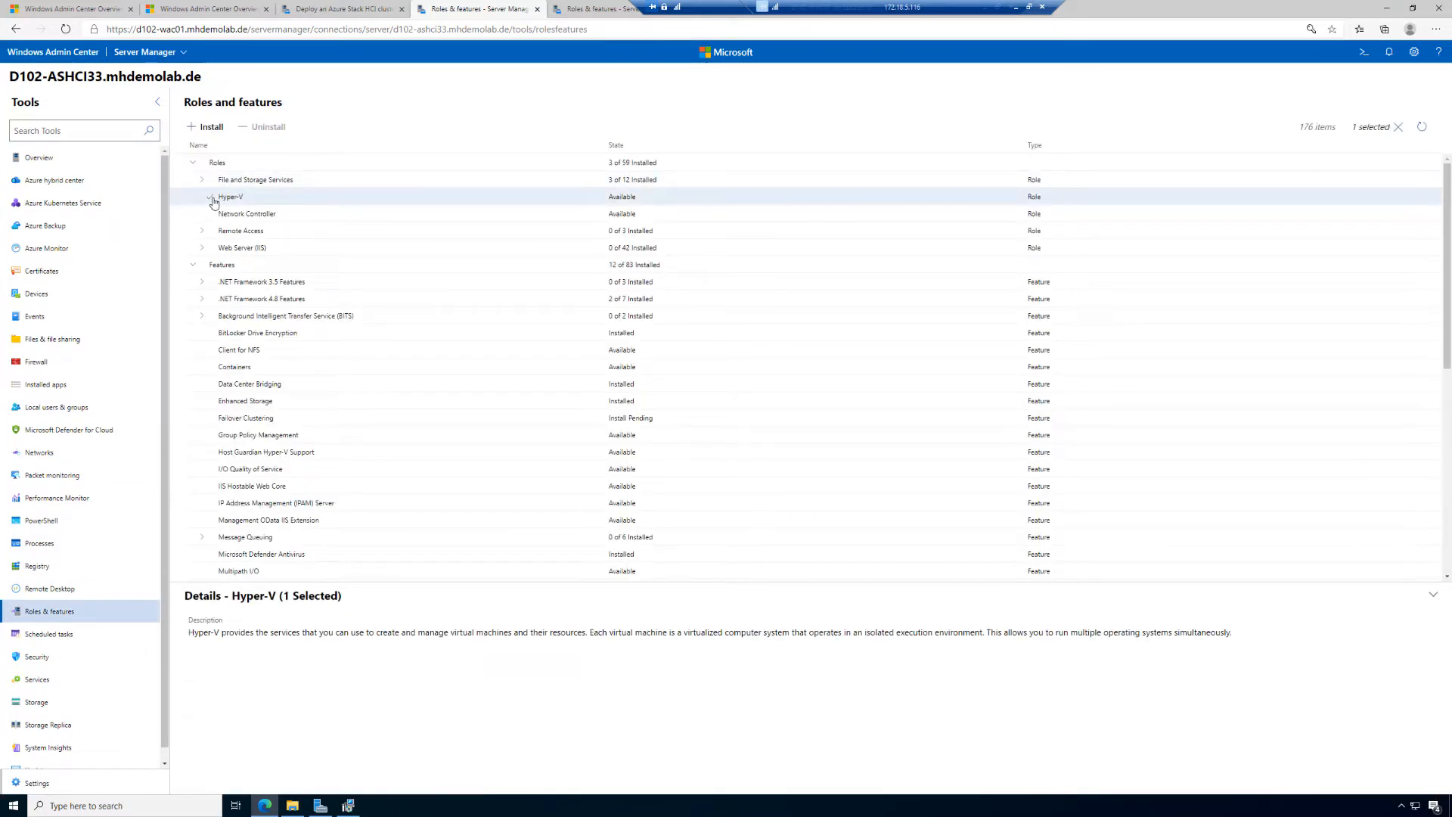
left_click(206, 128)
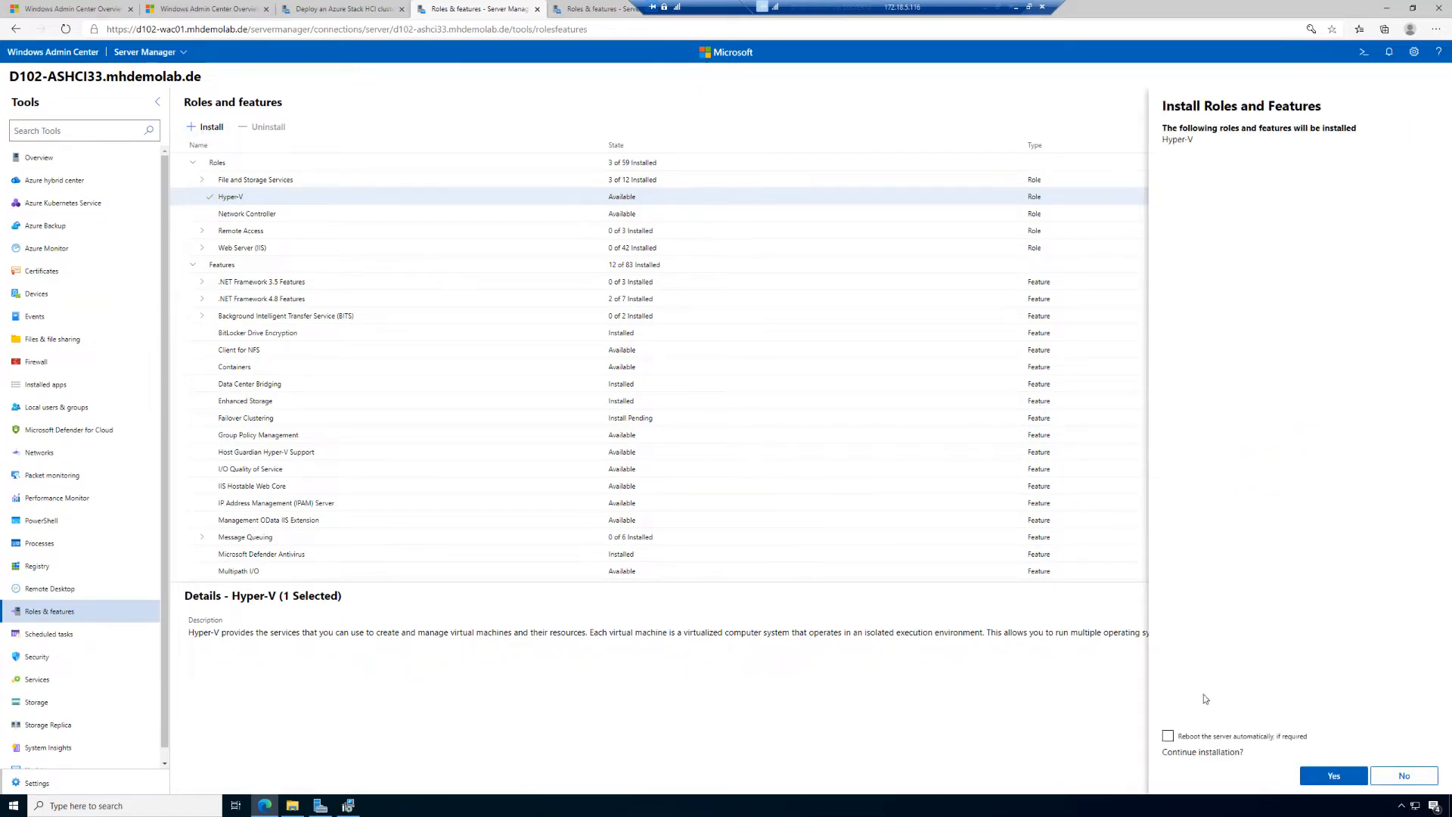
left_click(1228, 739)
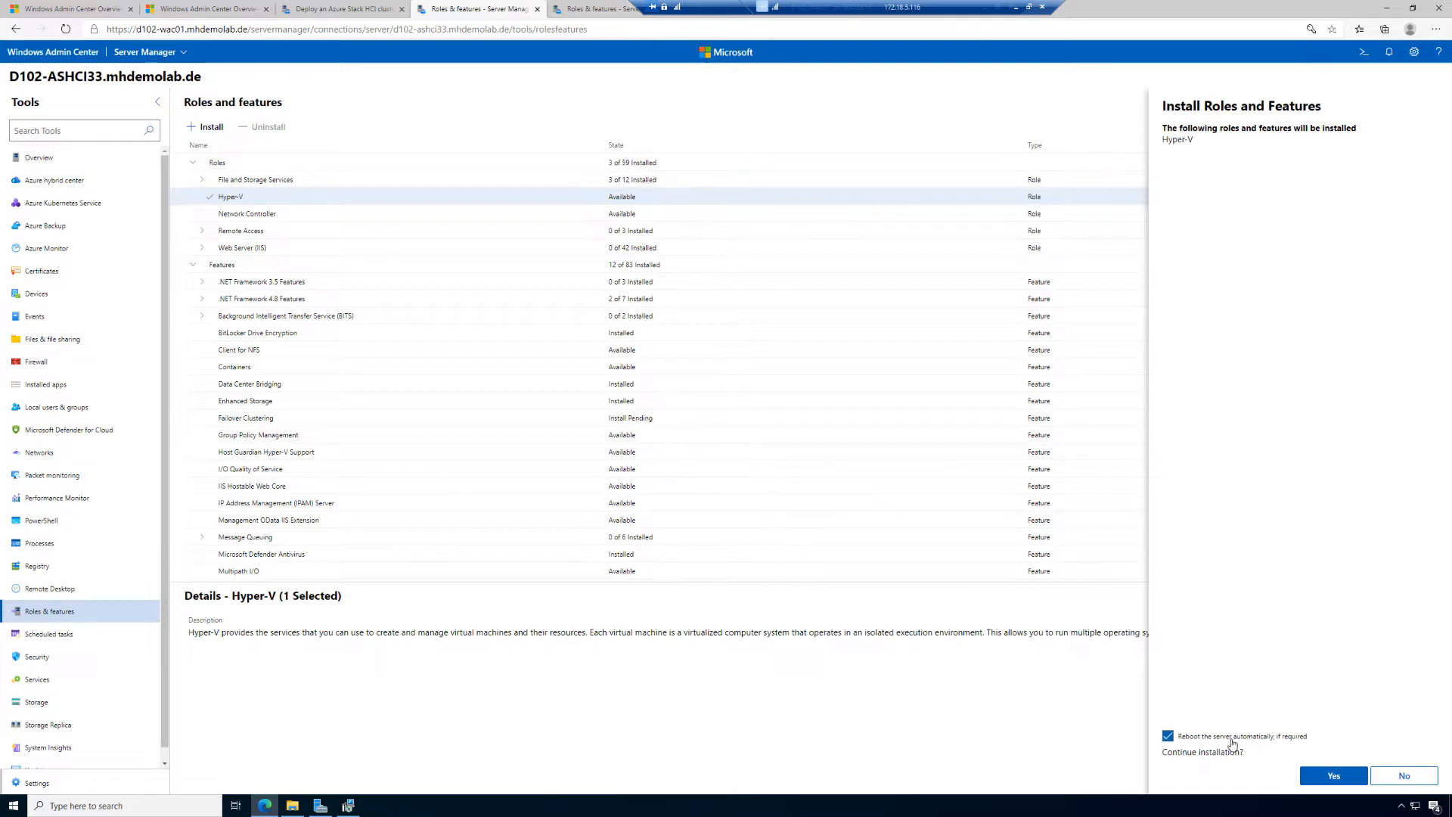
left_click(1334, 776)
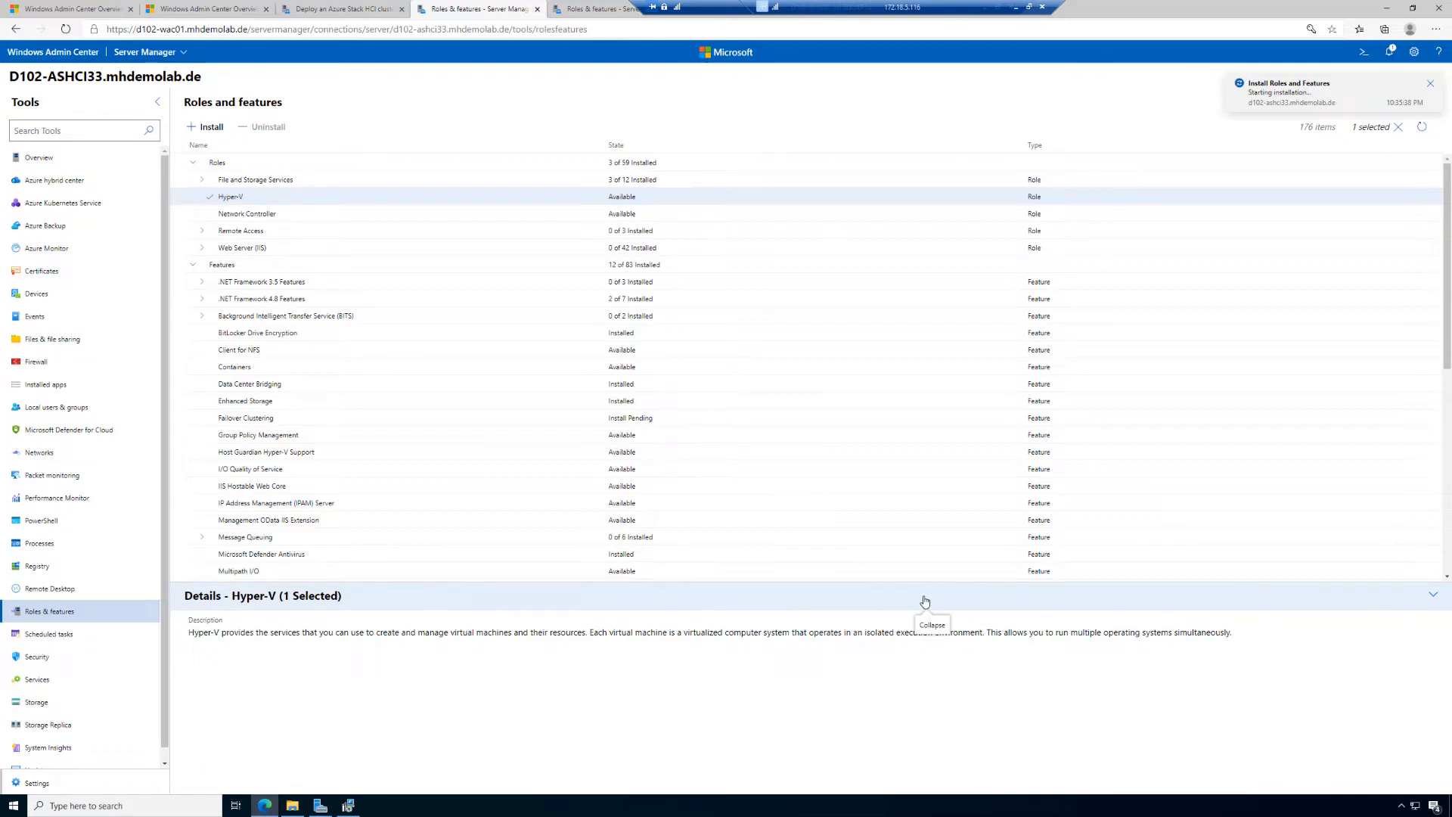
Refresh the required features list in the Azure Stack HCI cluster deployment wizard and continue to the operating system updates
left_click(341, 8)
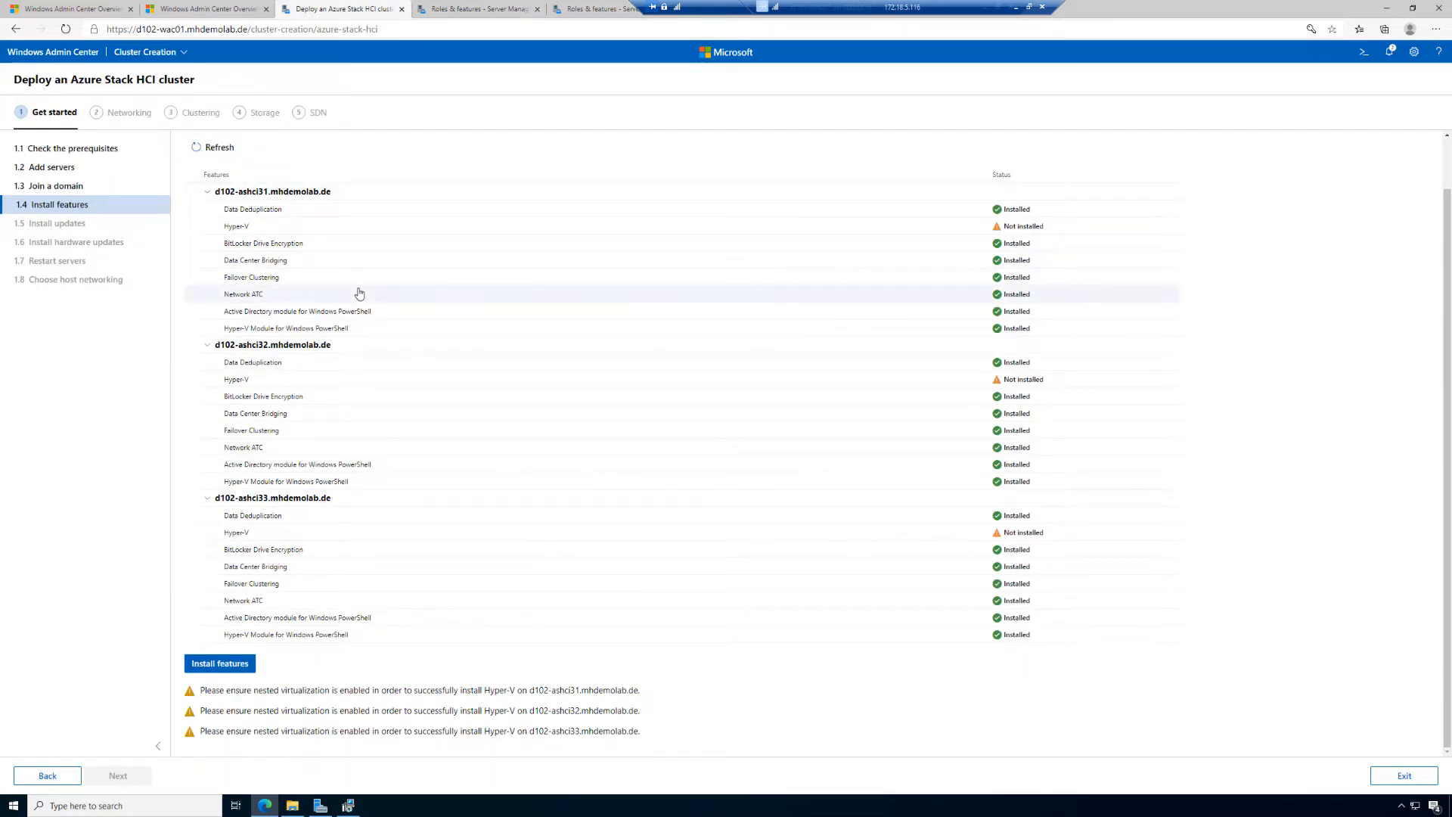
left_click(220, 152)
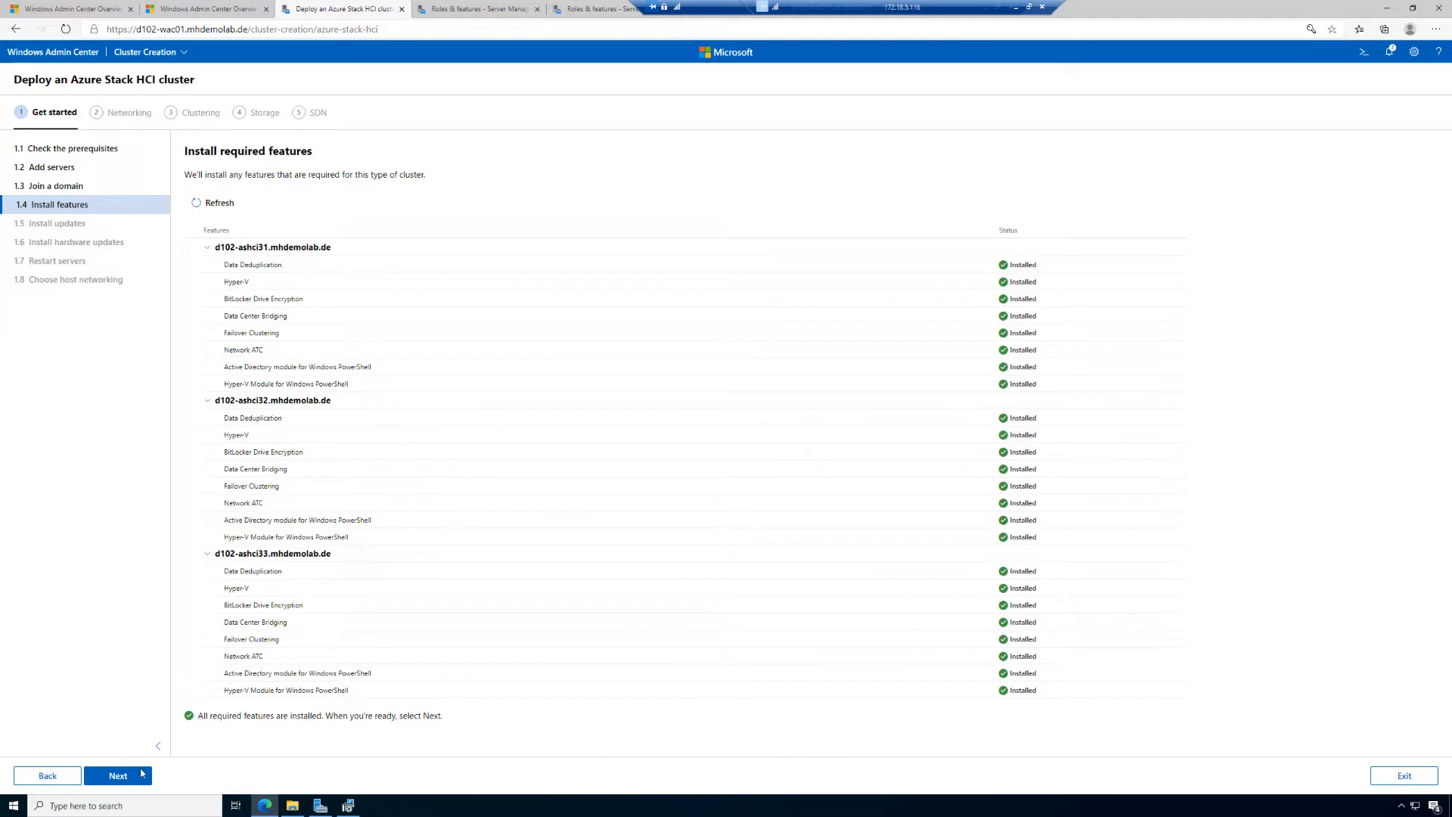
left_click(119, 777)
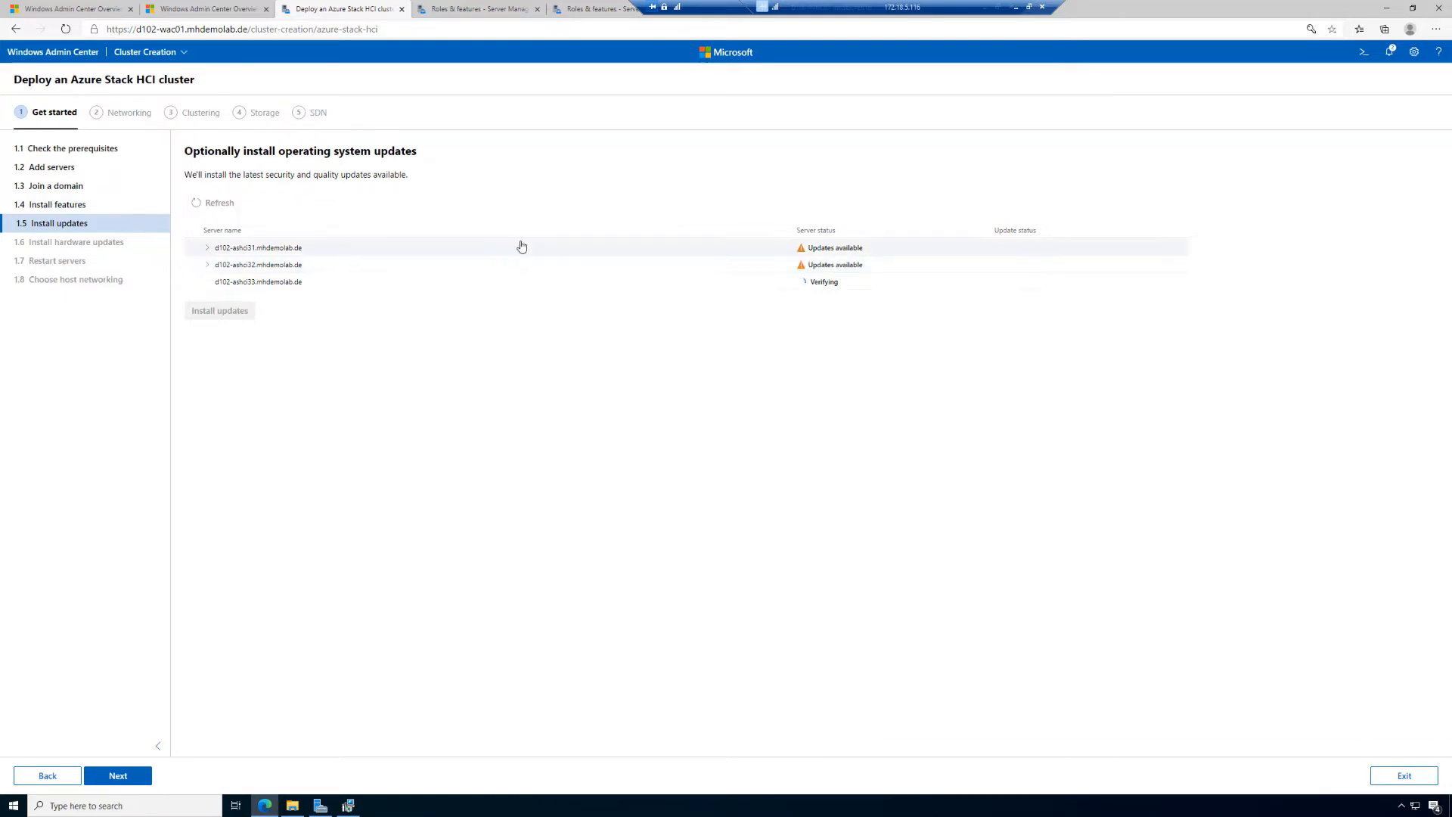
Review the operating system updates listed for all three servers and continue to the hardware updates without installing them
left_click(206, 248)
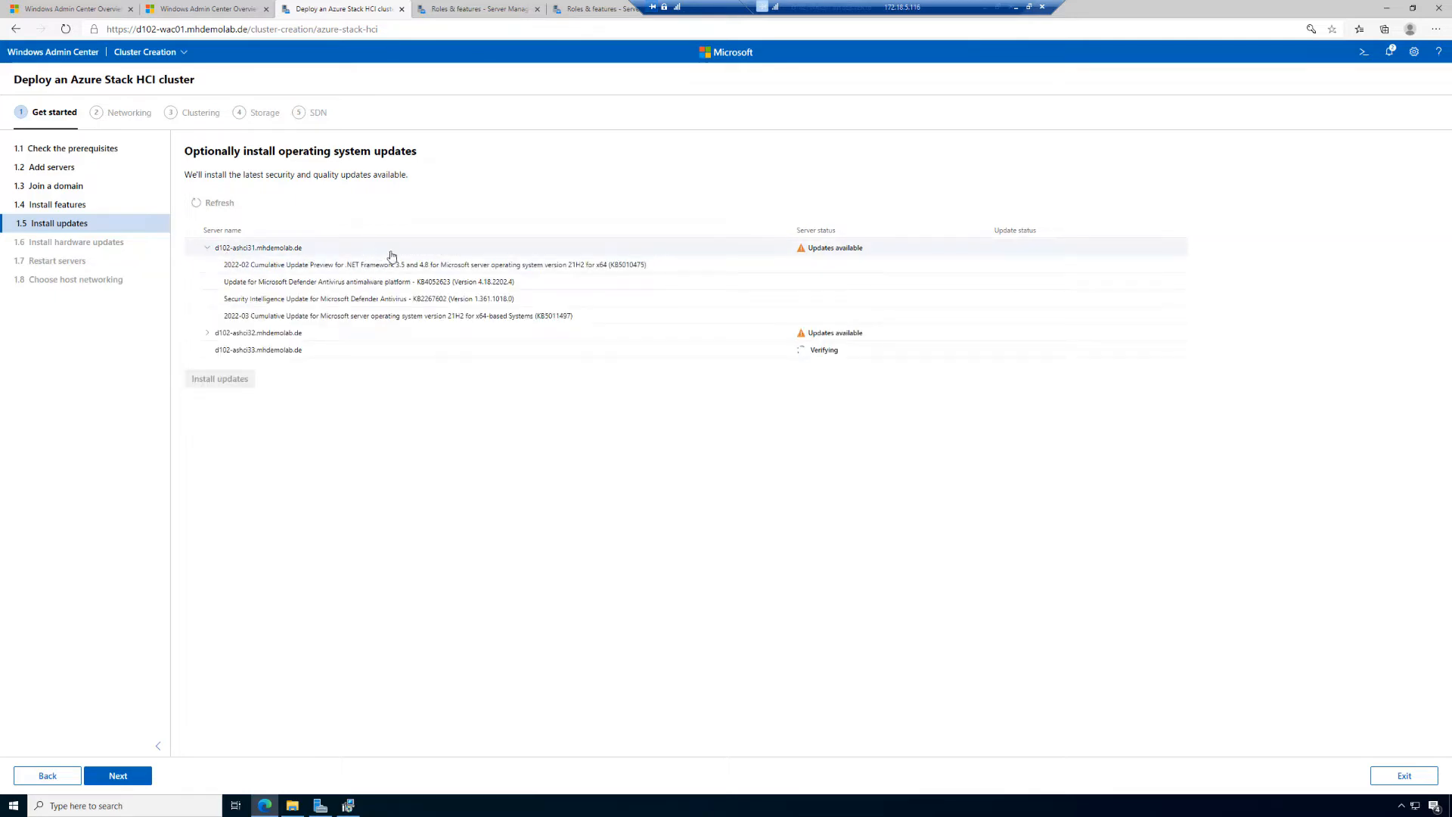
left_click(206, 333)
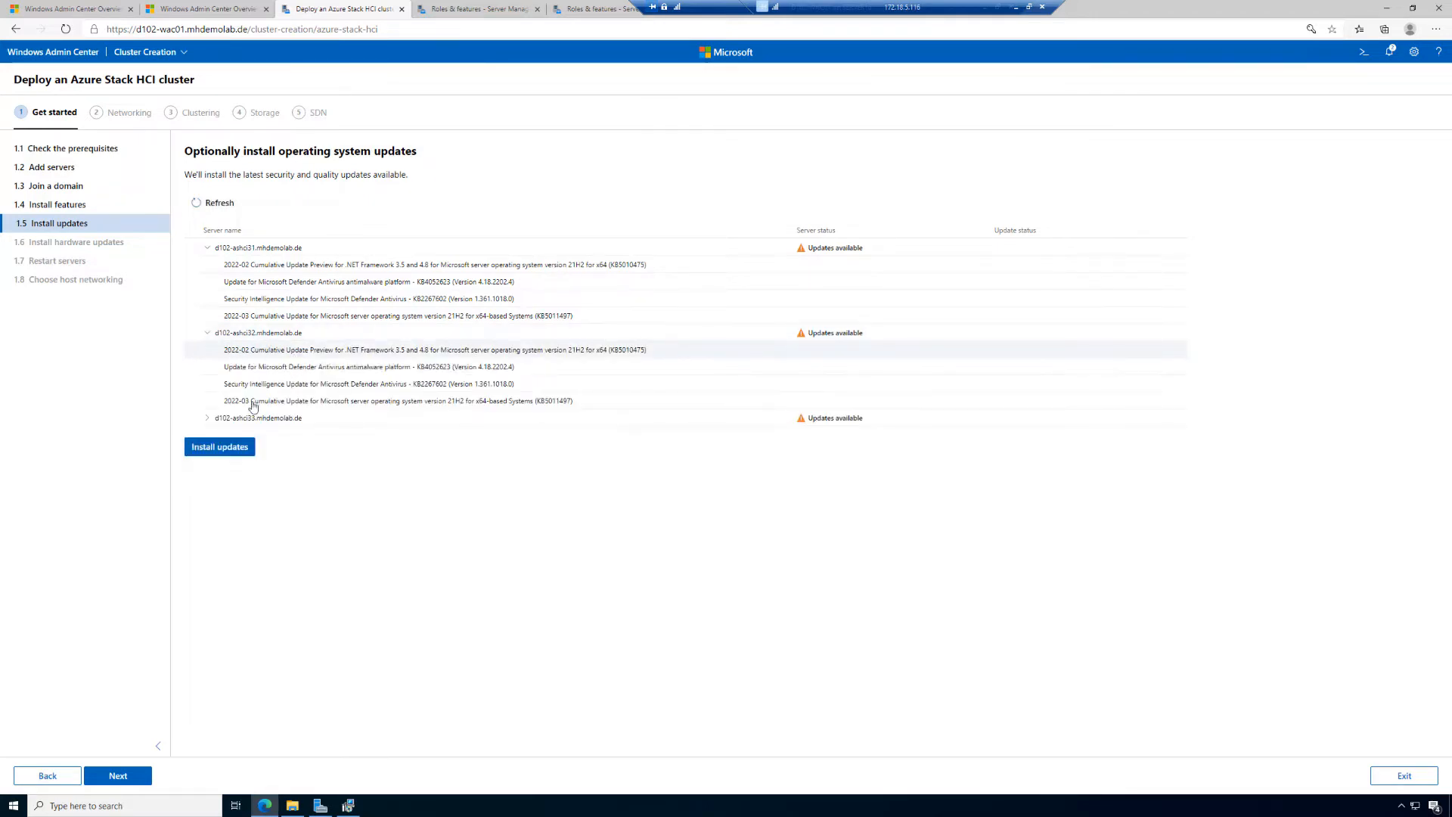
left_click(207, 419)
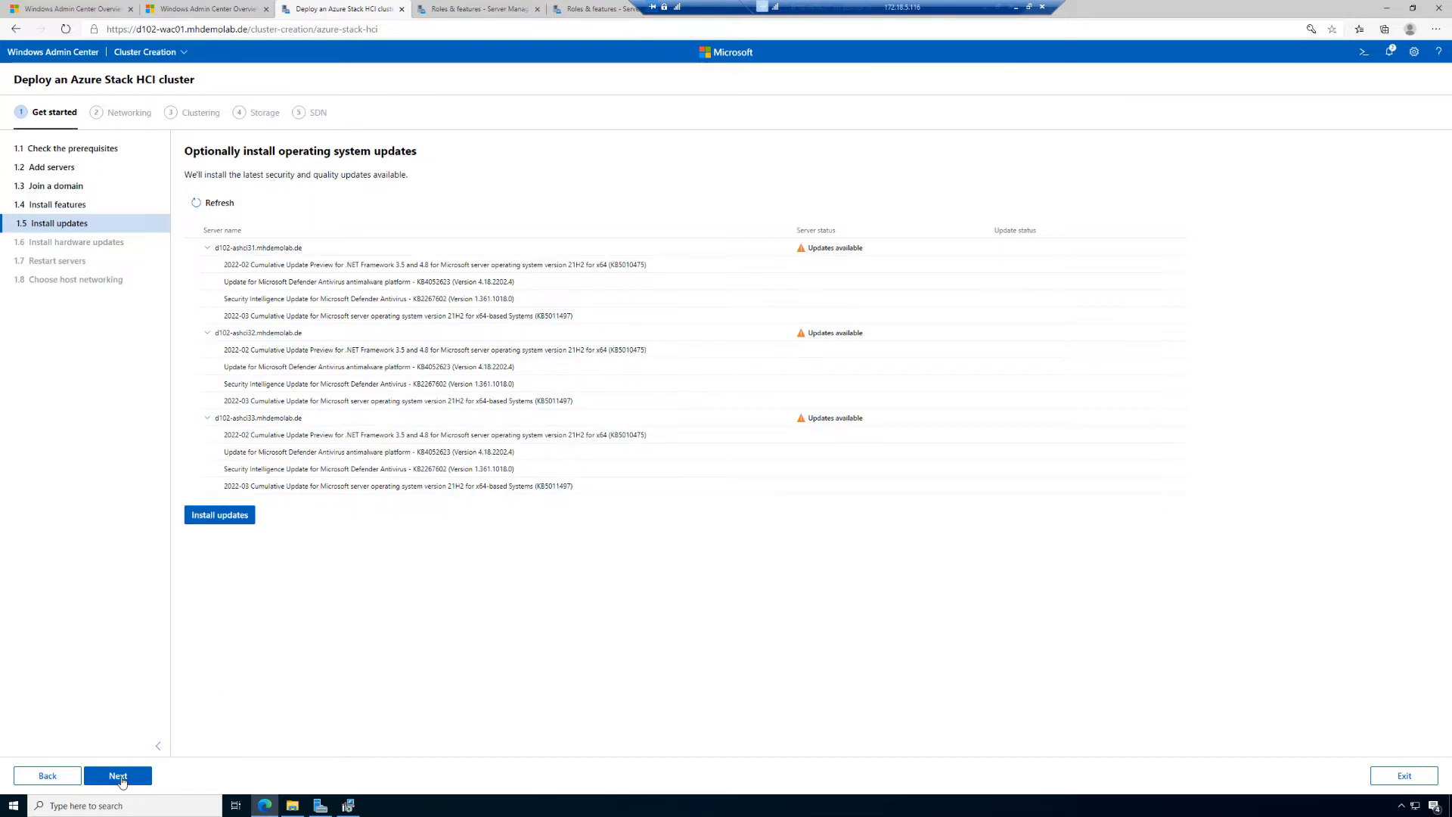
left_click(118, 776)
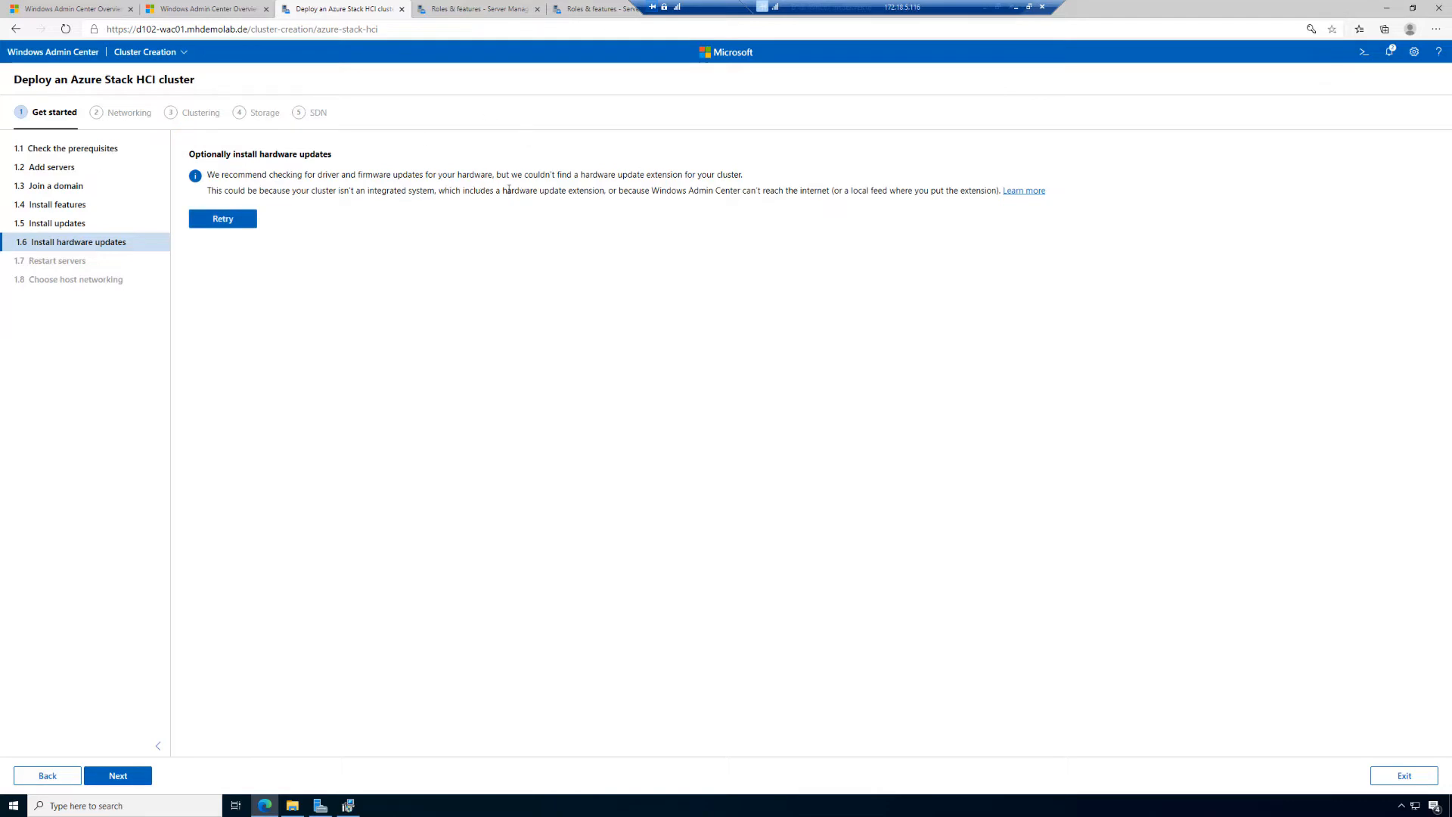
Skip the hardware updates, restart all three servers and continue to the host networking choice
left_click_drag(360, 190, 429, 191)
left_click(118, 776)
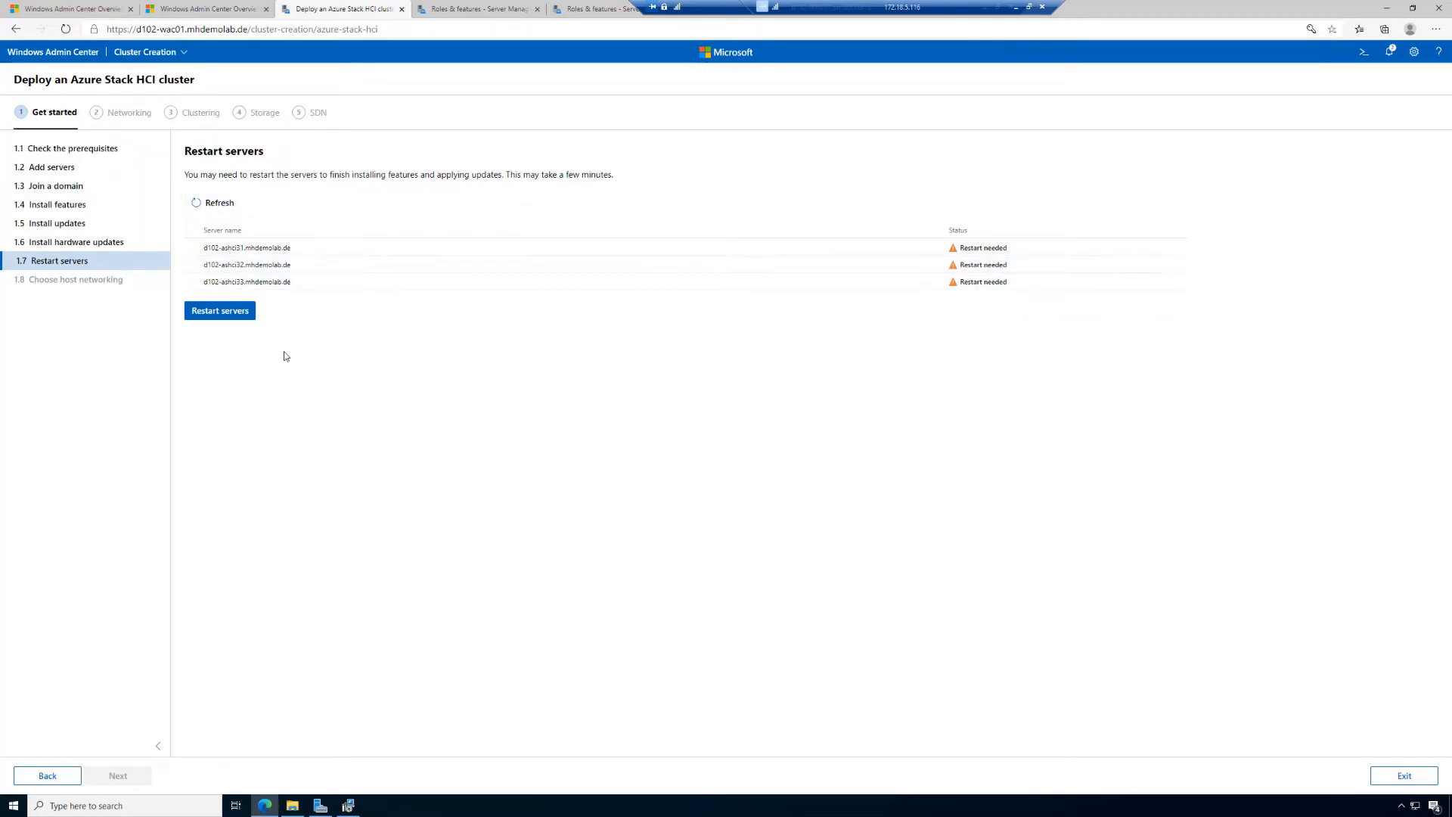
left_click(225, 314)
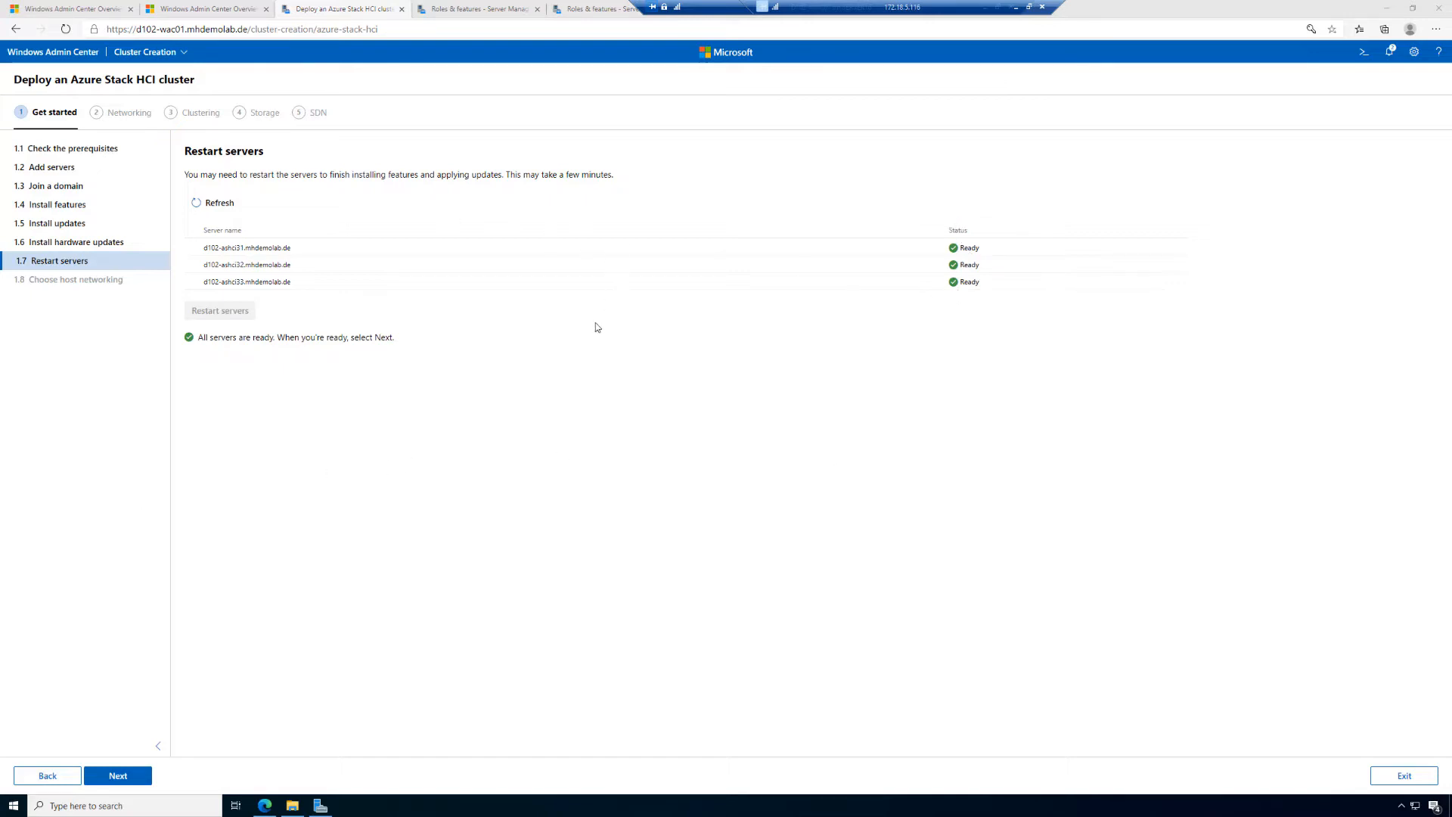
left_click(131, 777)
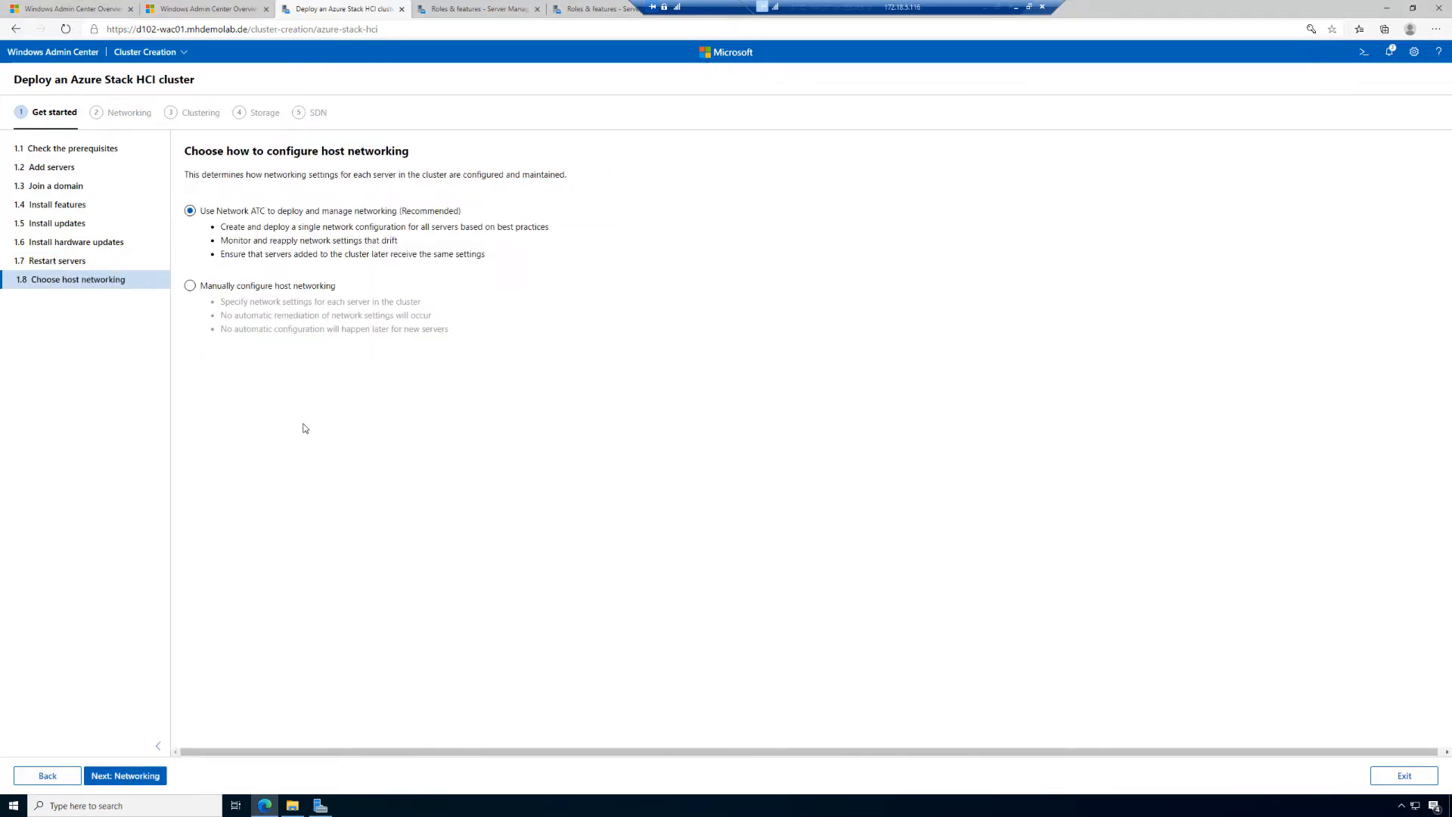
Choose to configure host networking manually instead of using Network ATC, and proceed to the Networking stage
left_click(190, 287)
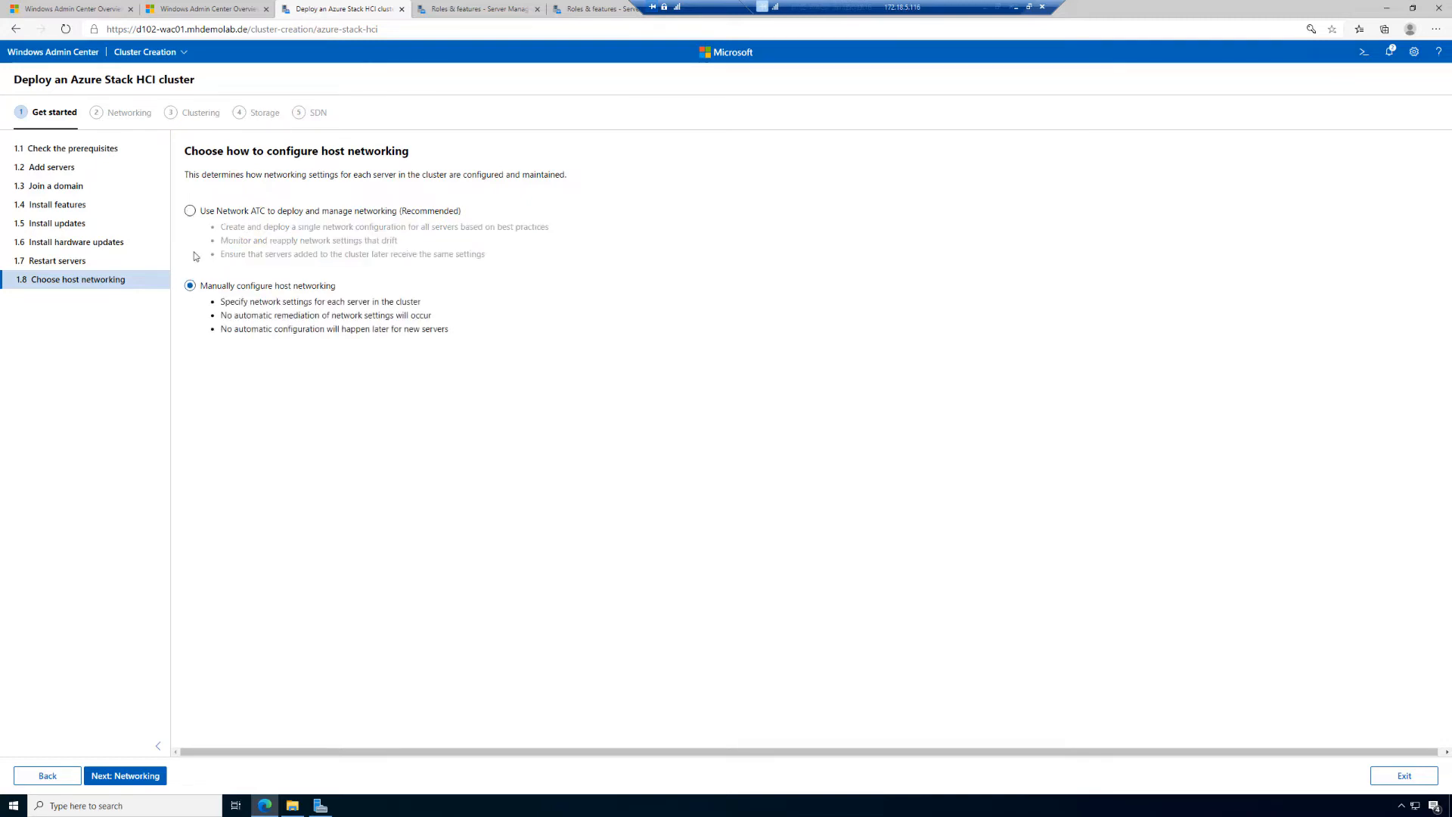
left_click(192, 213)
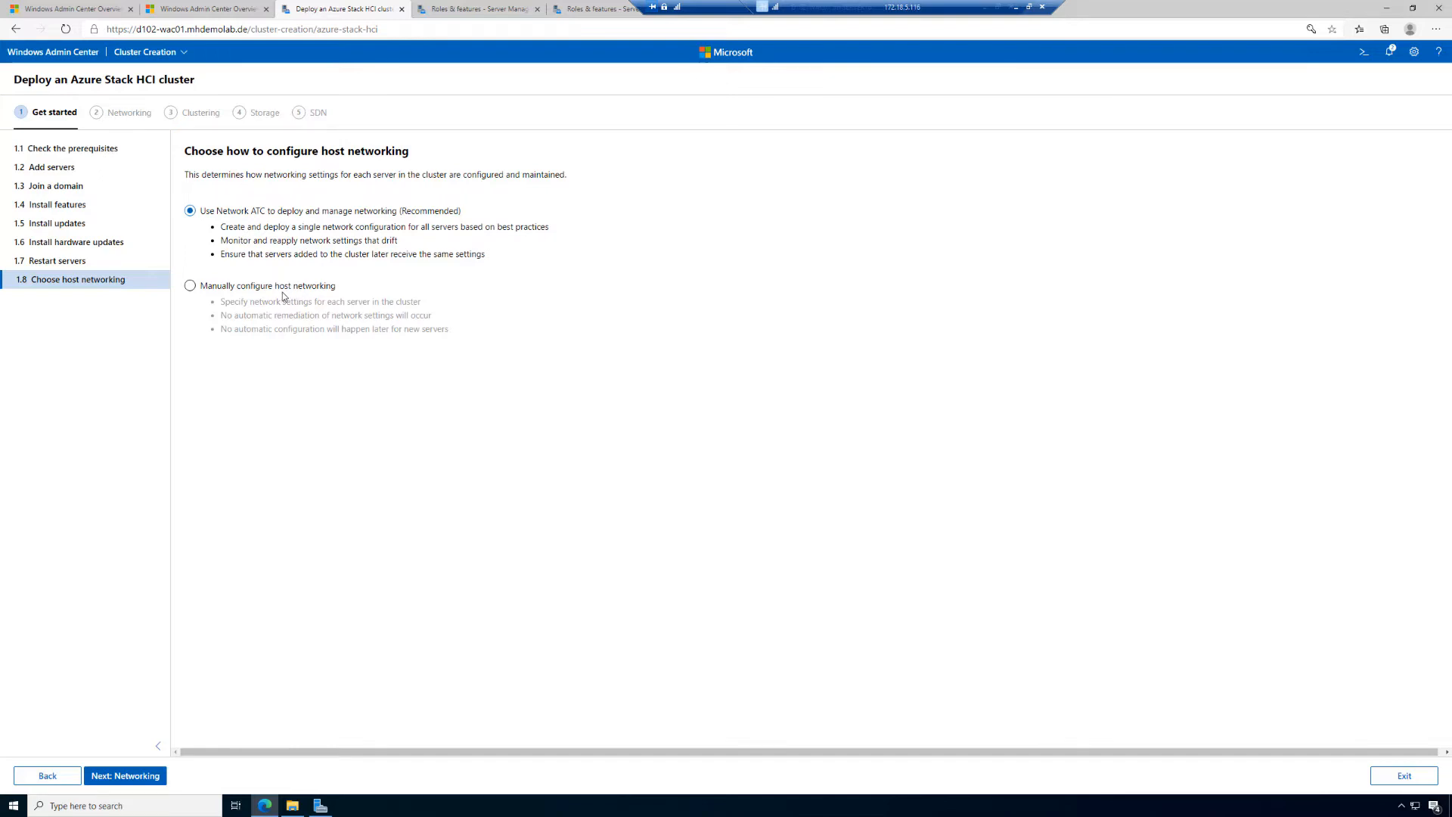
left_click(222, 293)
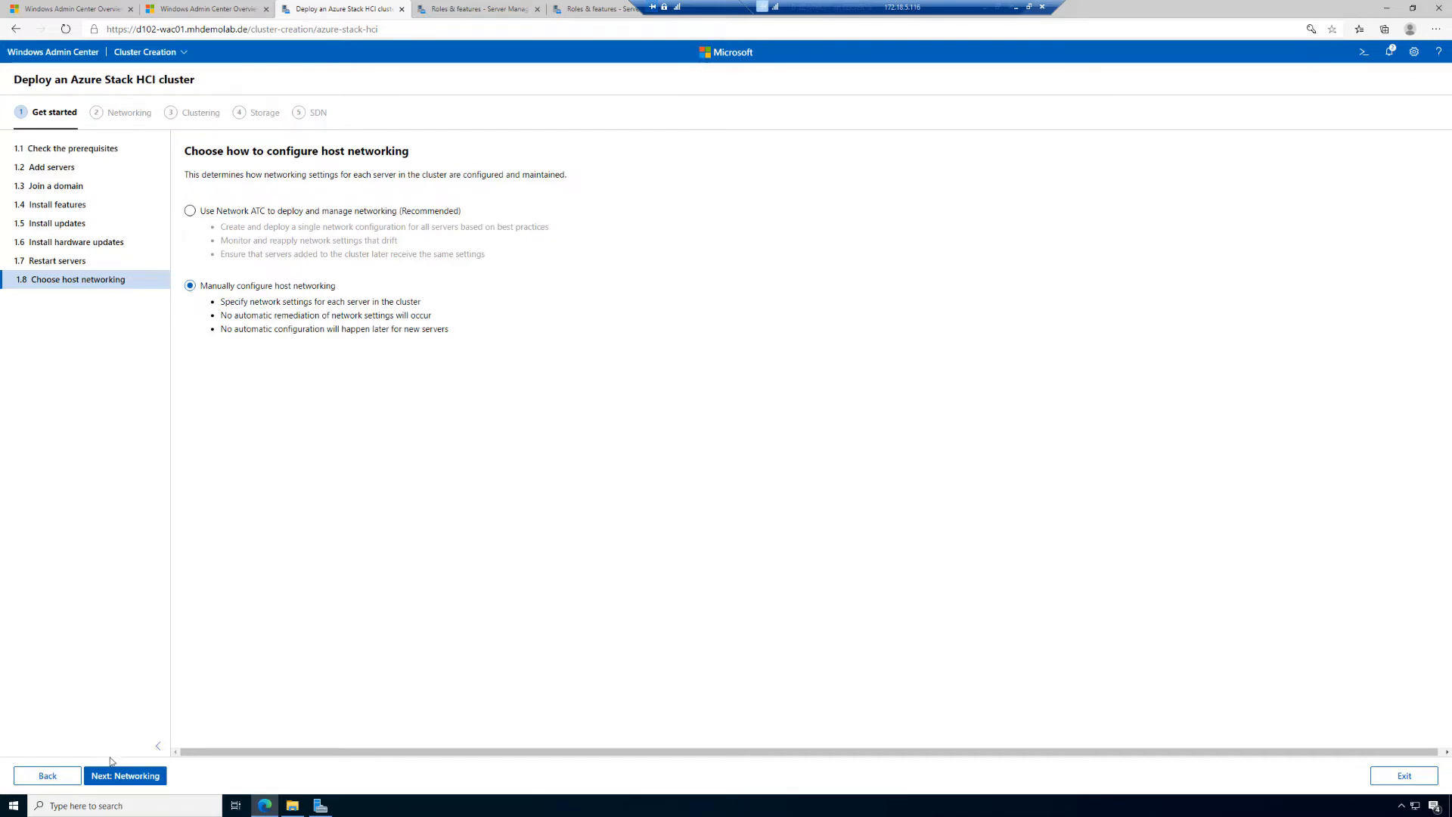
left_click(144, 784)
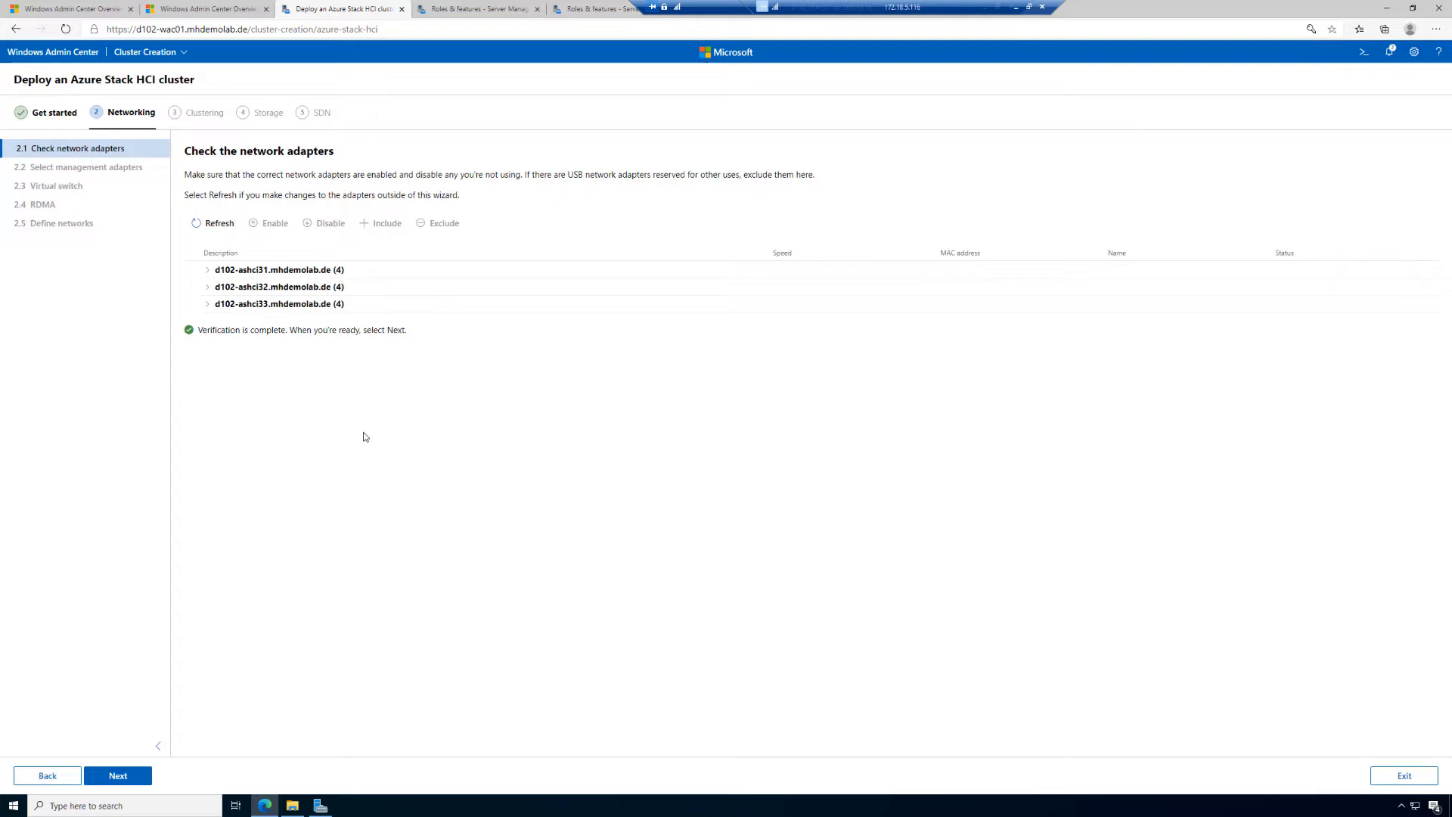
Review the network adapters of all three servers and continue to the management adapter selection
left_click(208, 271)
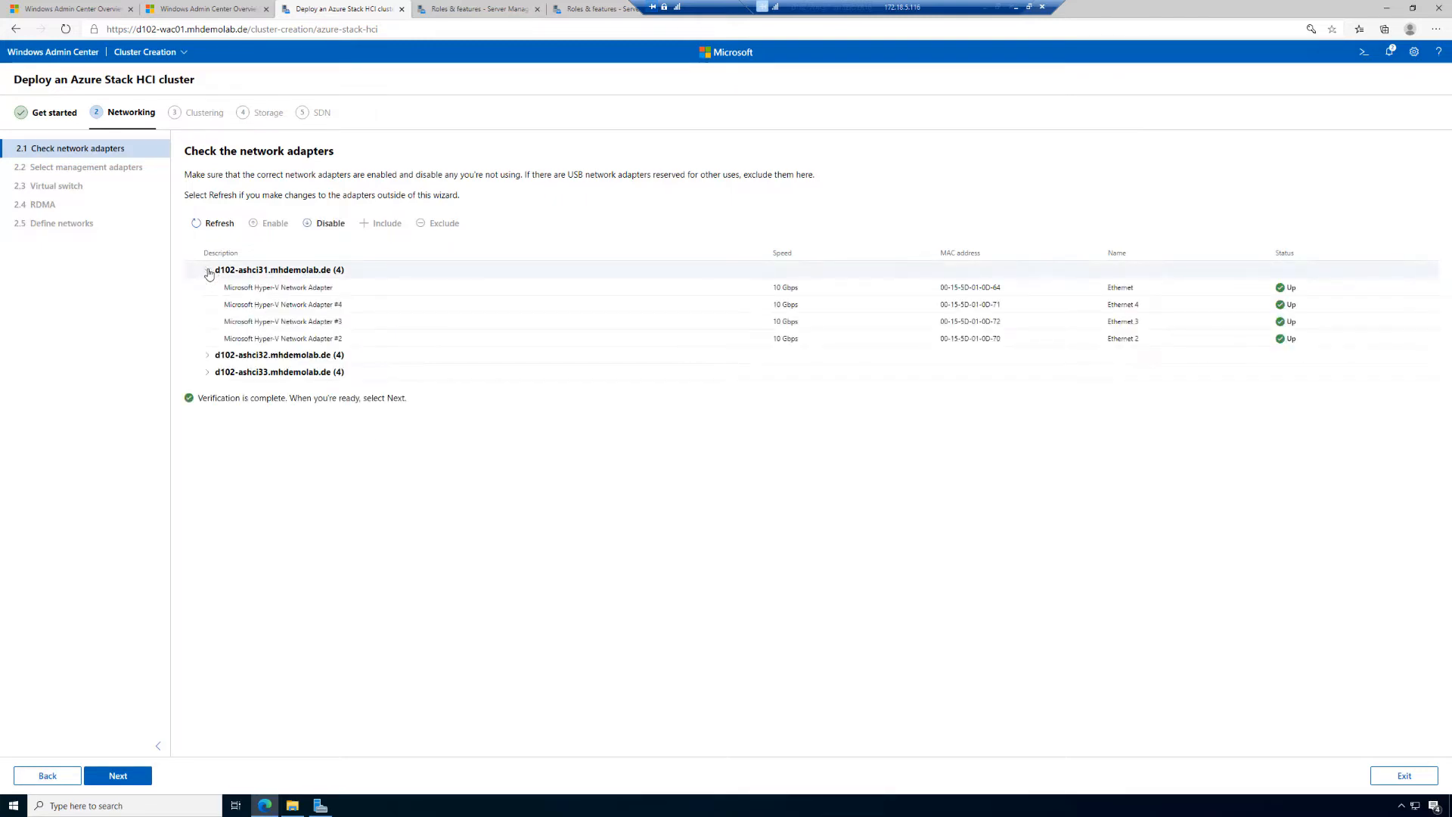
left_click(208, 355)
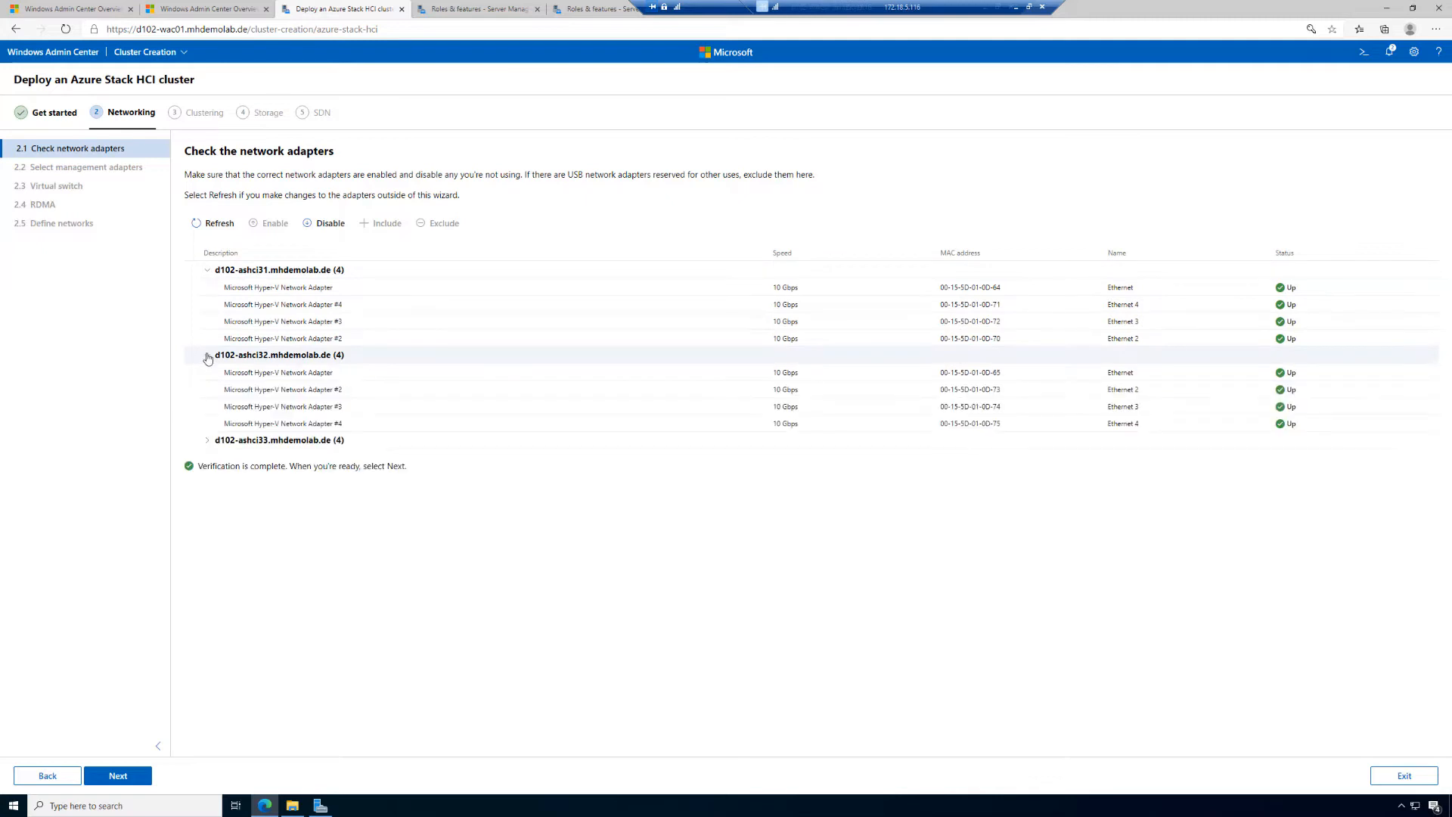
left_click(206, 440)
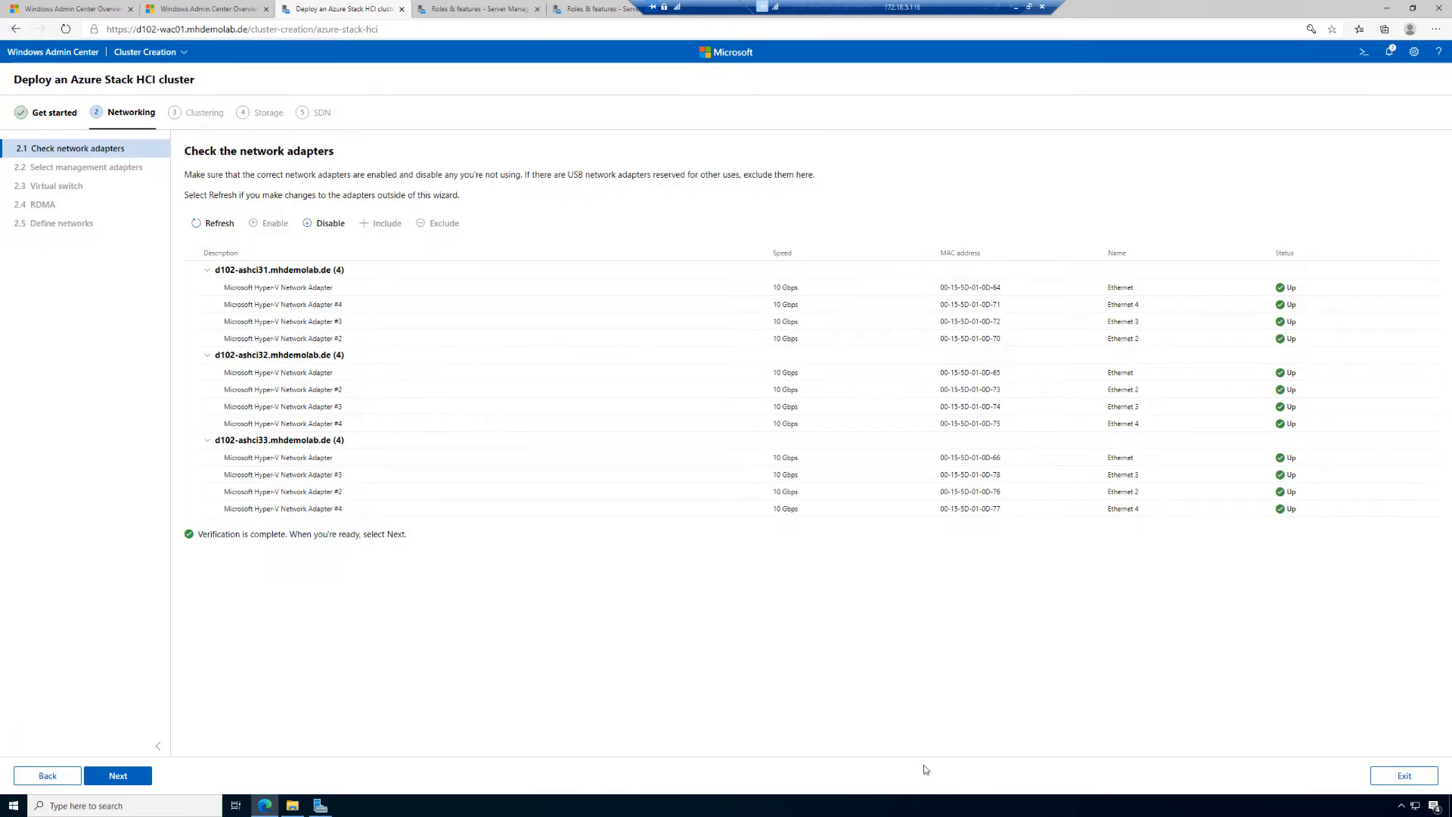
left_click(119, 781)
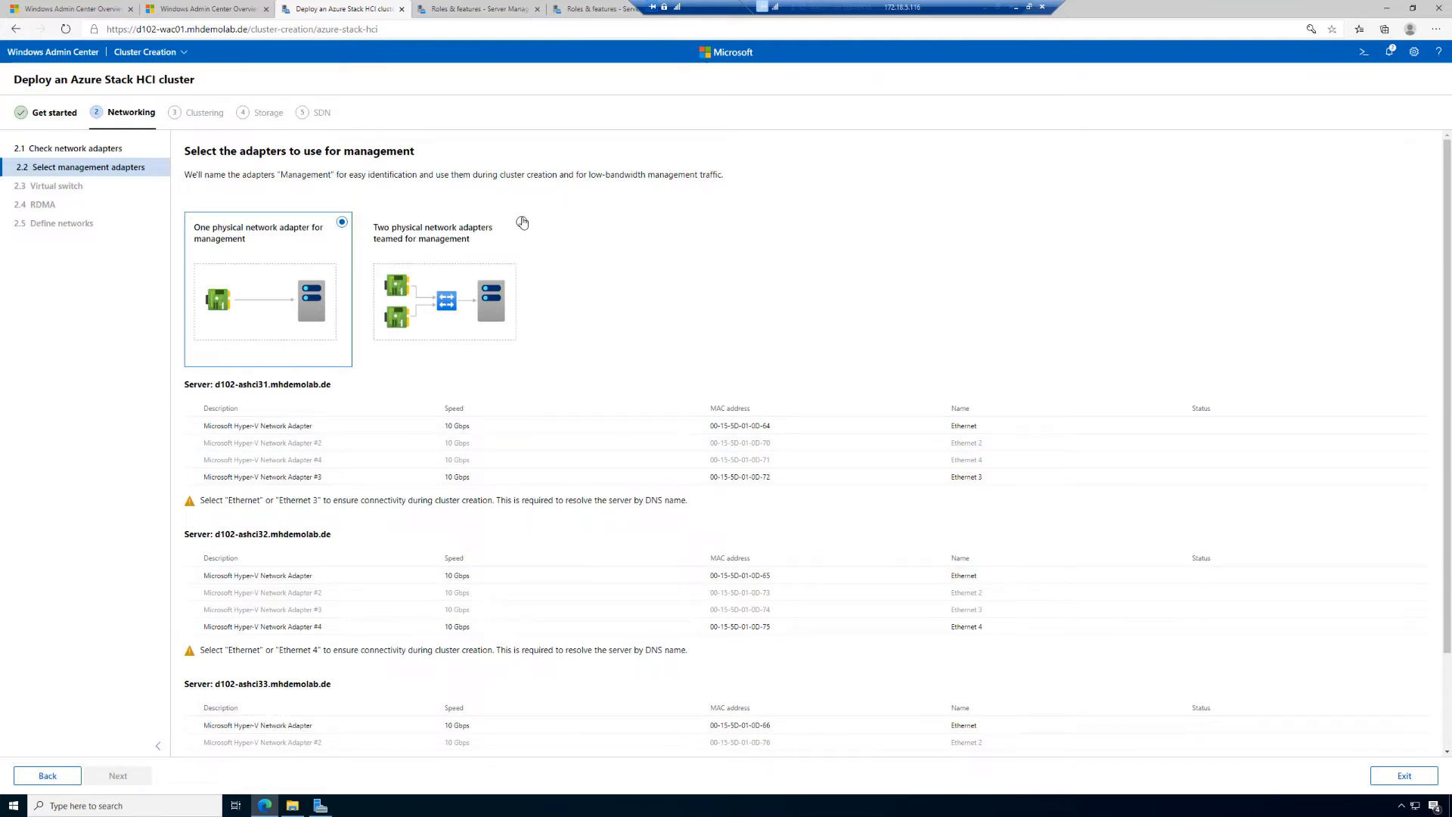
Choose one physical network adapter for management and select the Microsoft Hyper-V Network Adapter named Ethernet on all three servers
left_click(522, 222)
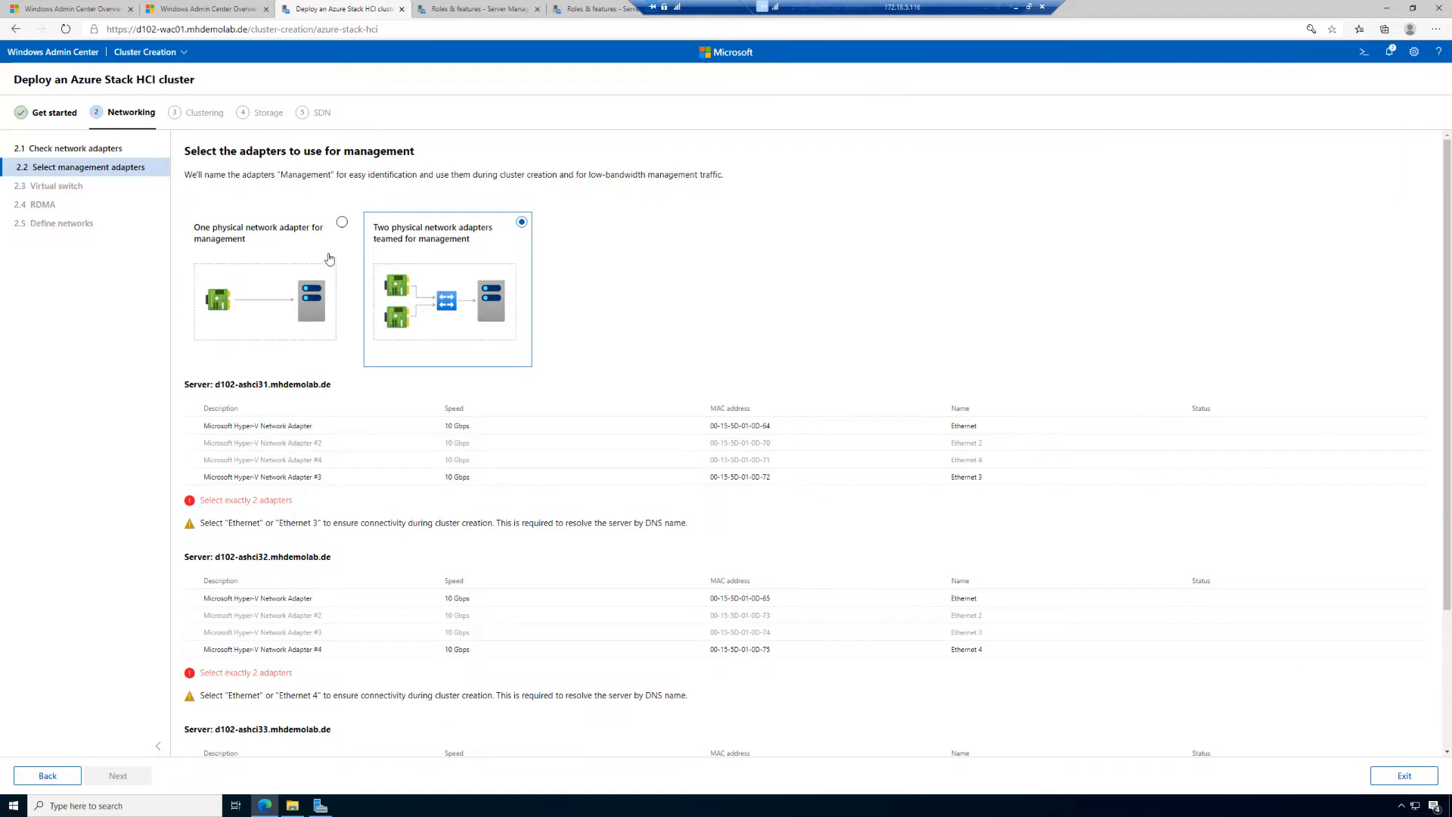
left_click(342, 224)
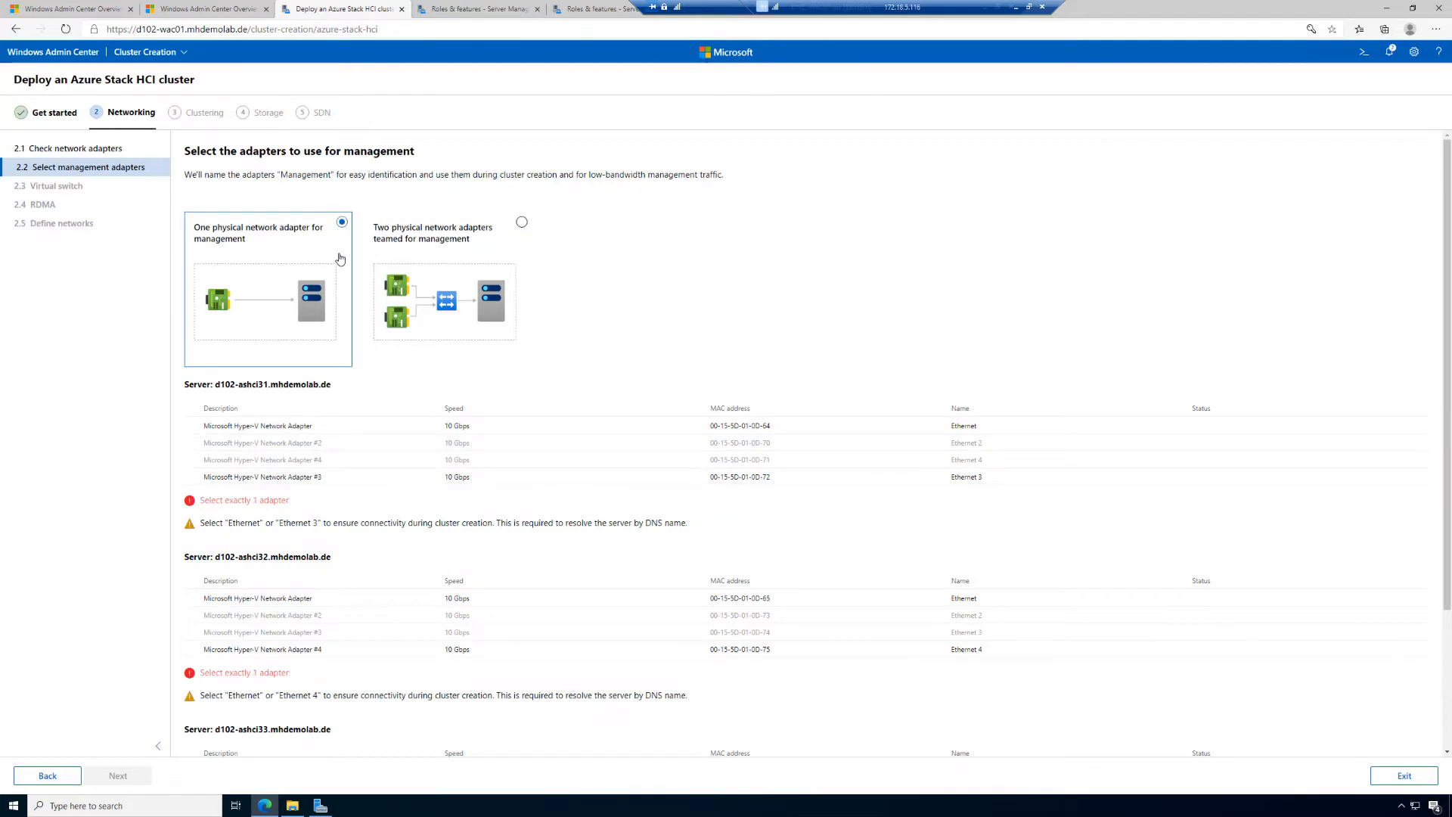
left_click(193, 426)
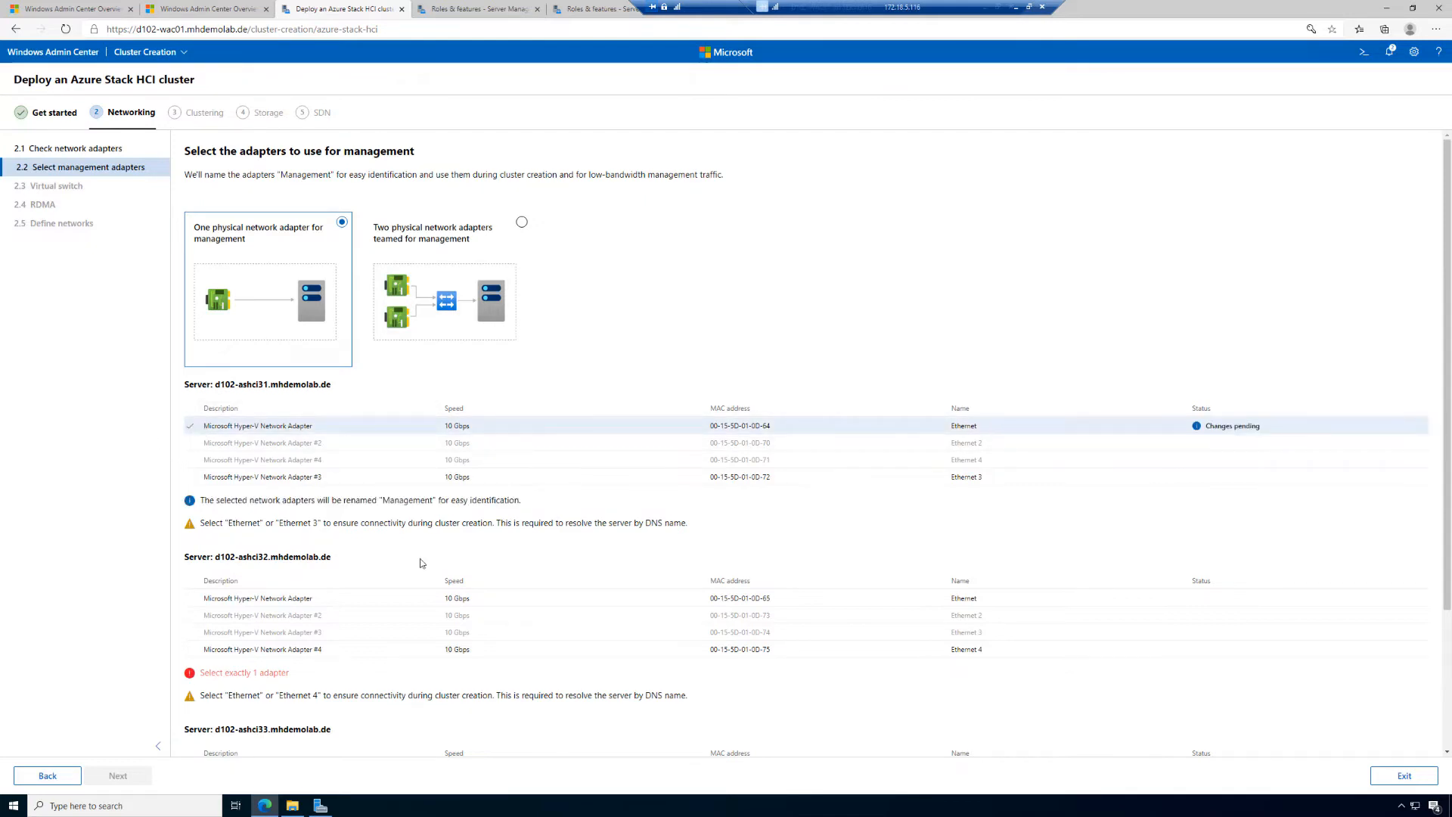
left_click(189, 599)
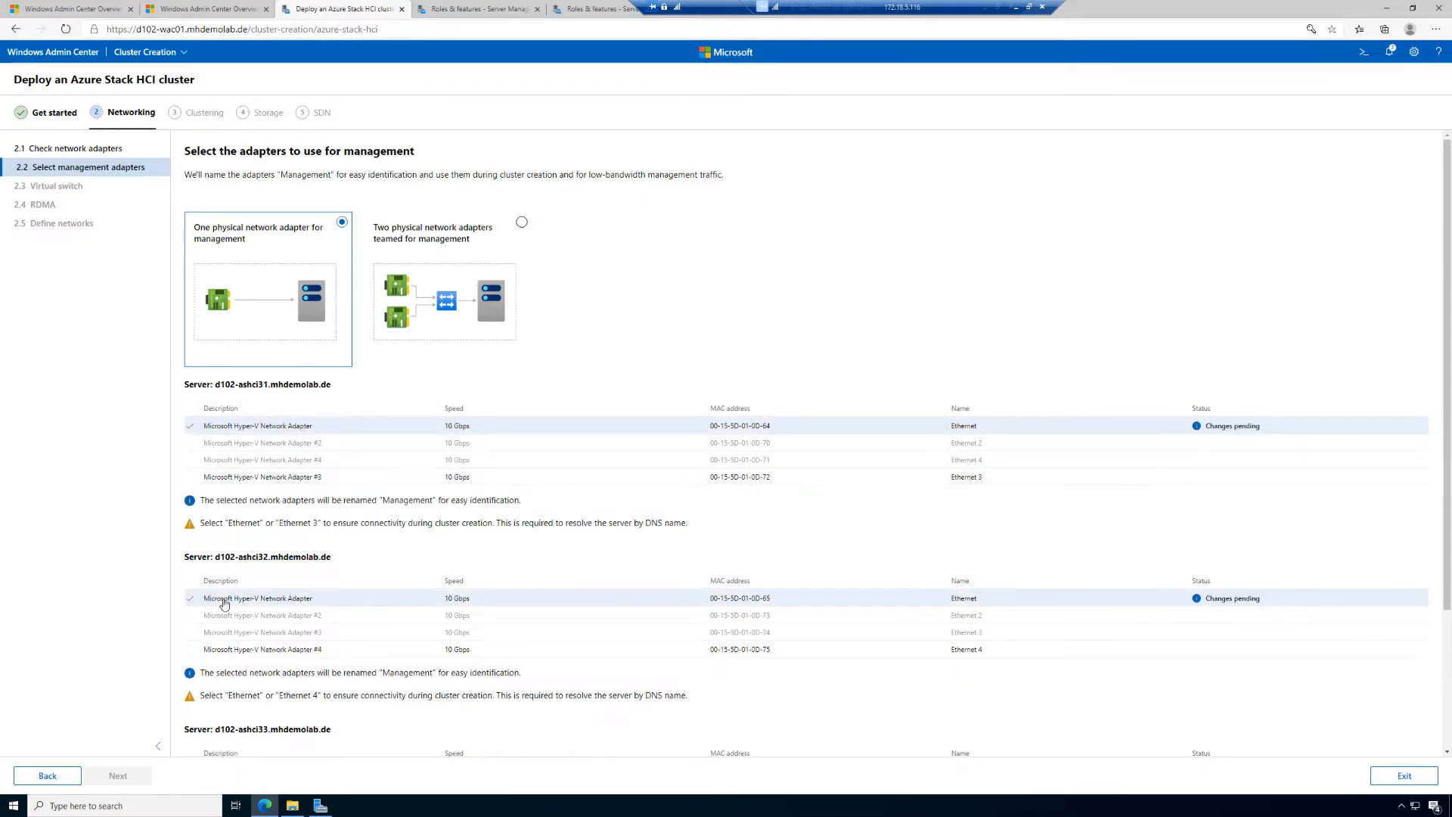
scroll(228, 603, "down", 1)
left_click(190, 678)
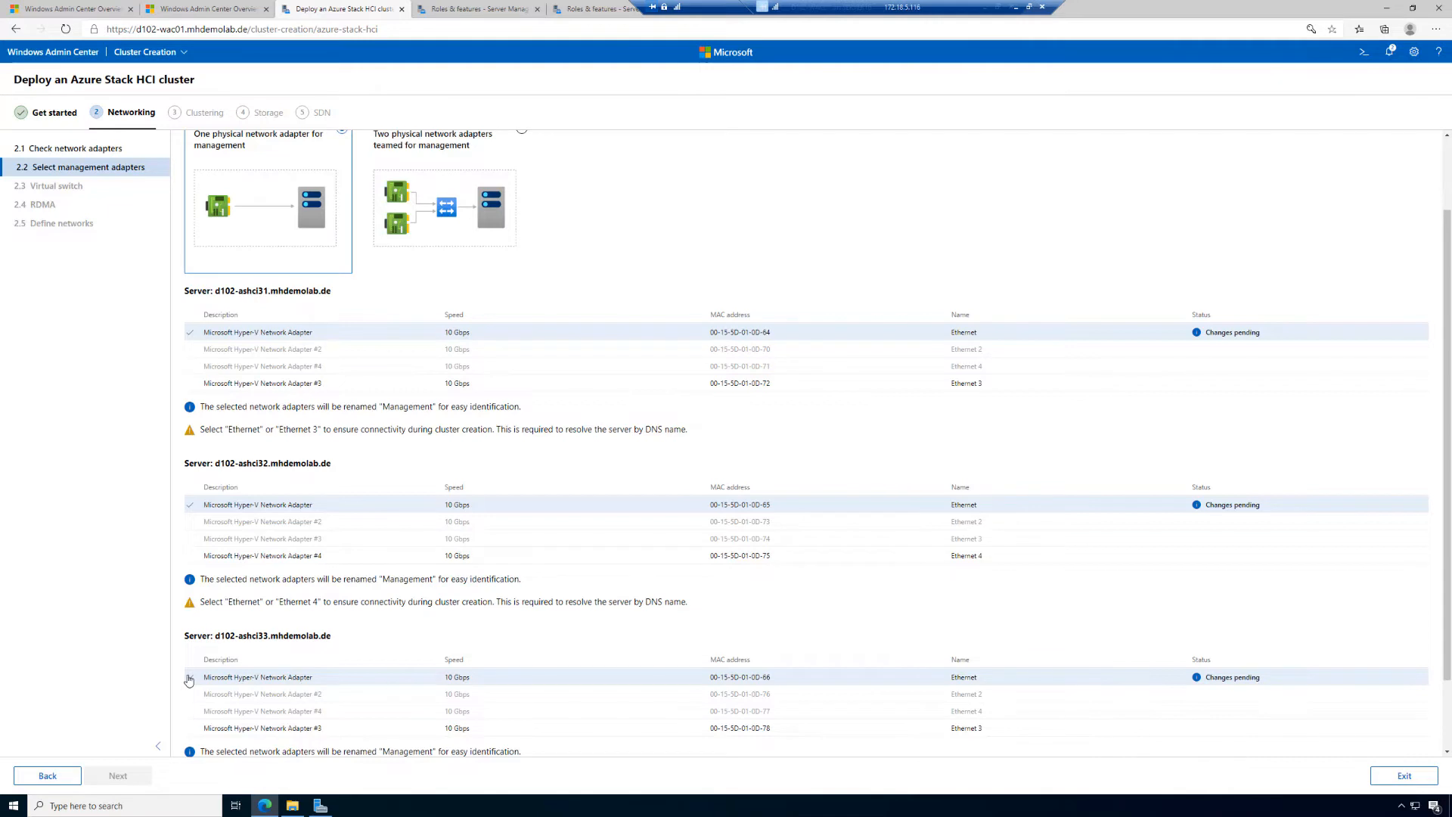
Apply and test the management adapter selection on all three servers, and continue to the virtual switch settings
scroll(249, 589, "up", 1)
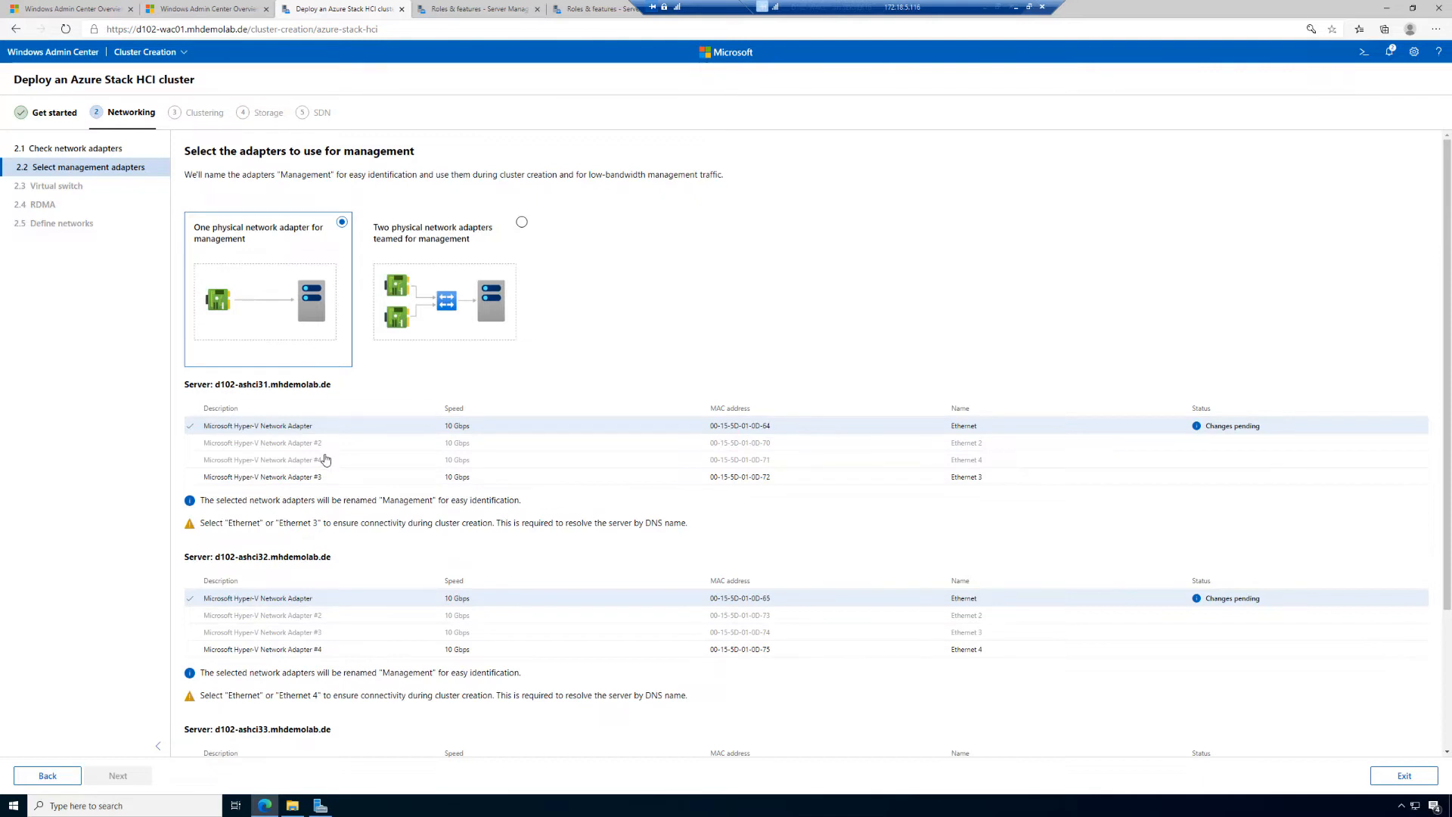
scroll(324, 471, "down", 2)
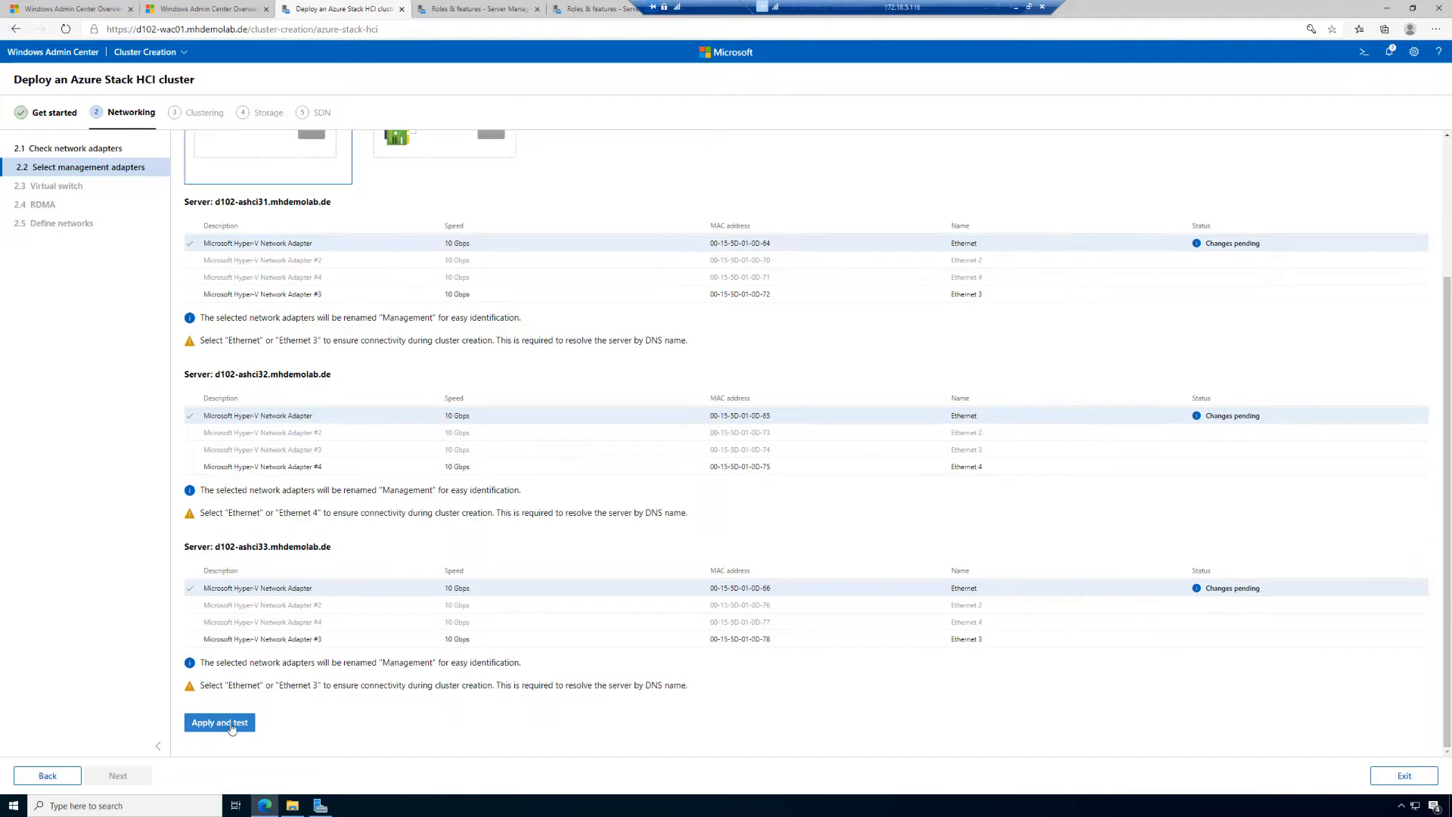
left_click(214, 725)
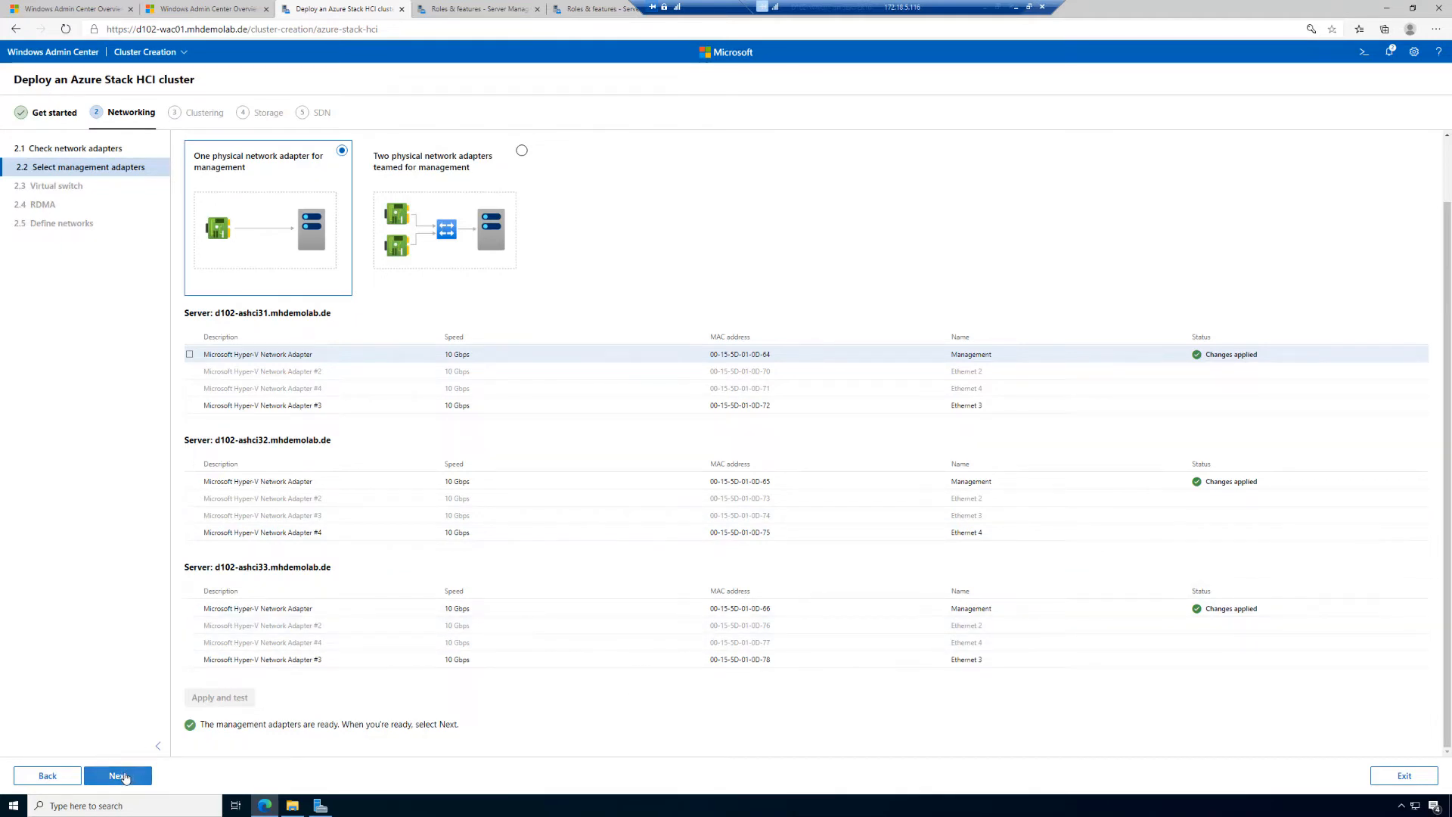
left_click(126, 779)
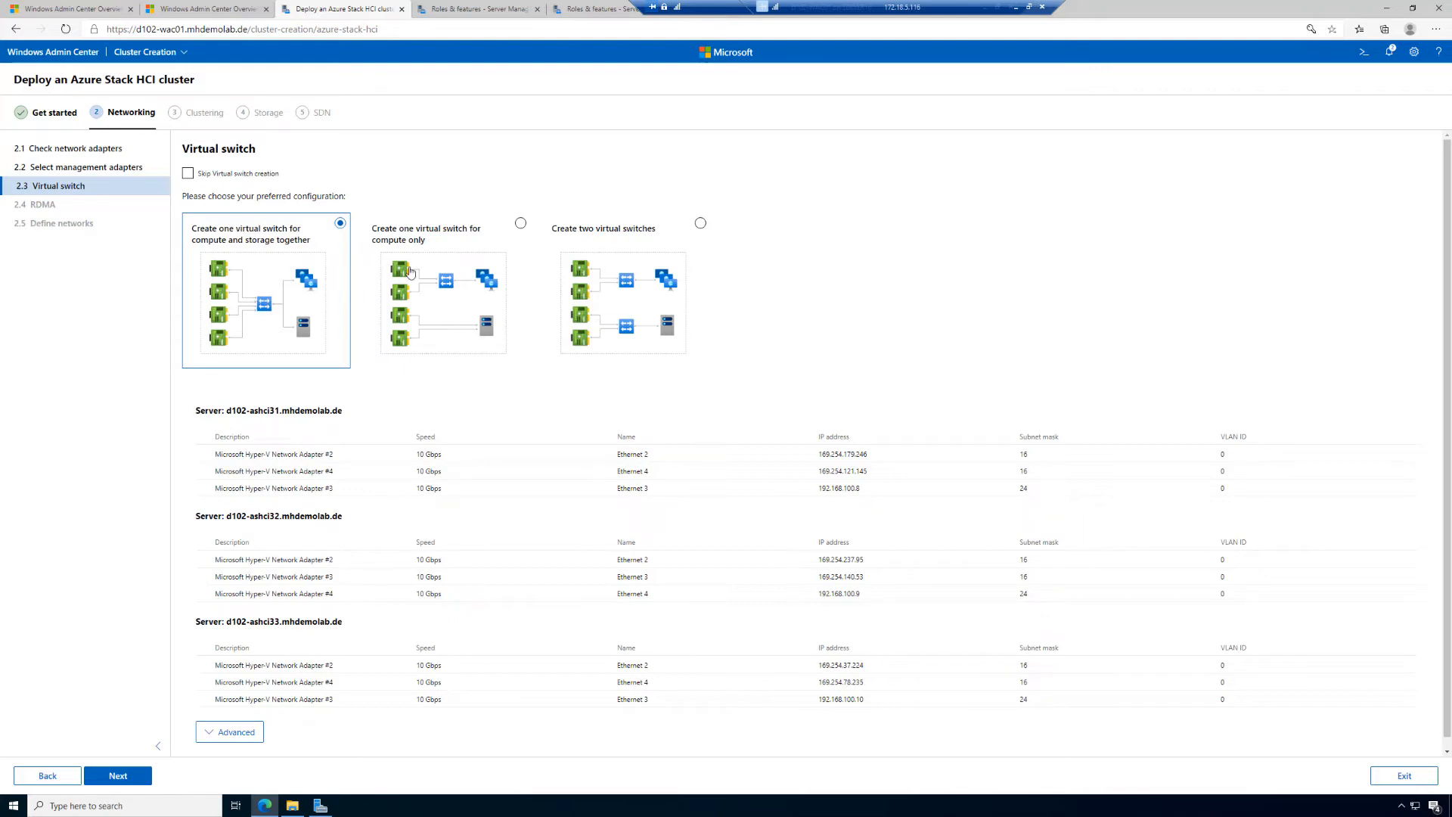
left_click(521, 224)
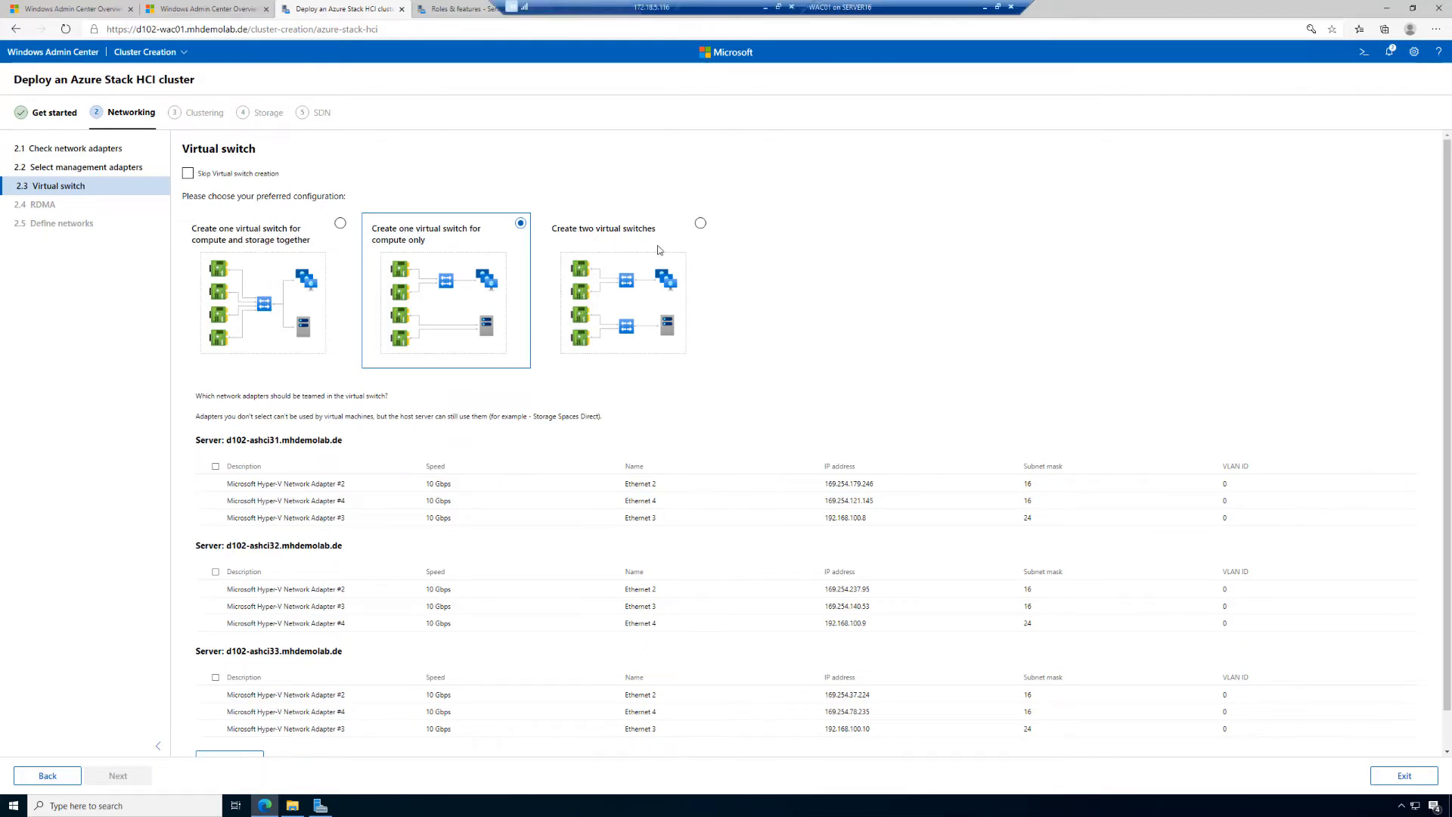
left_click(701, 224)
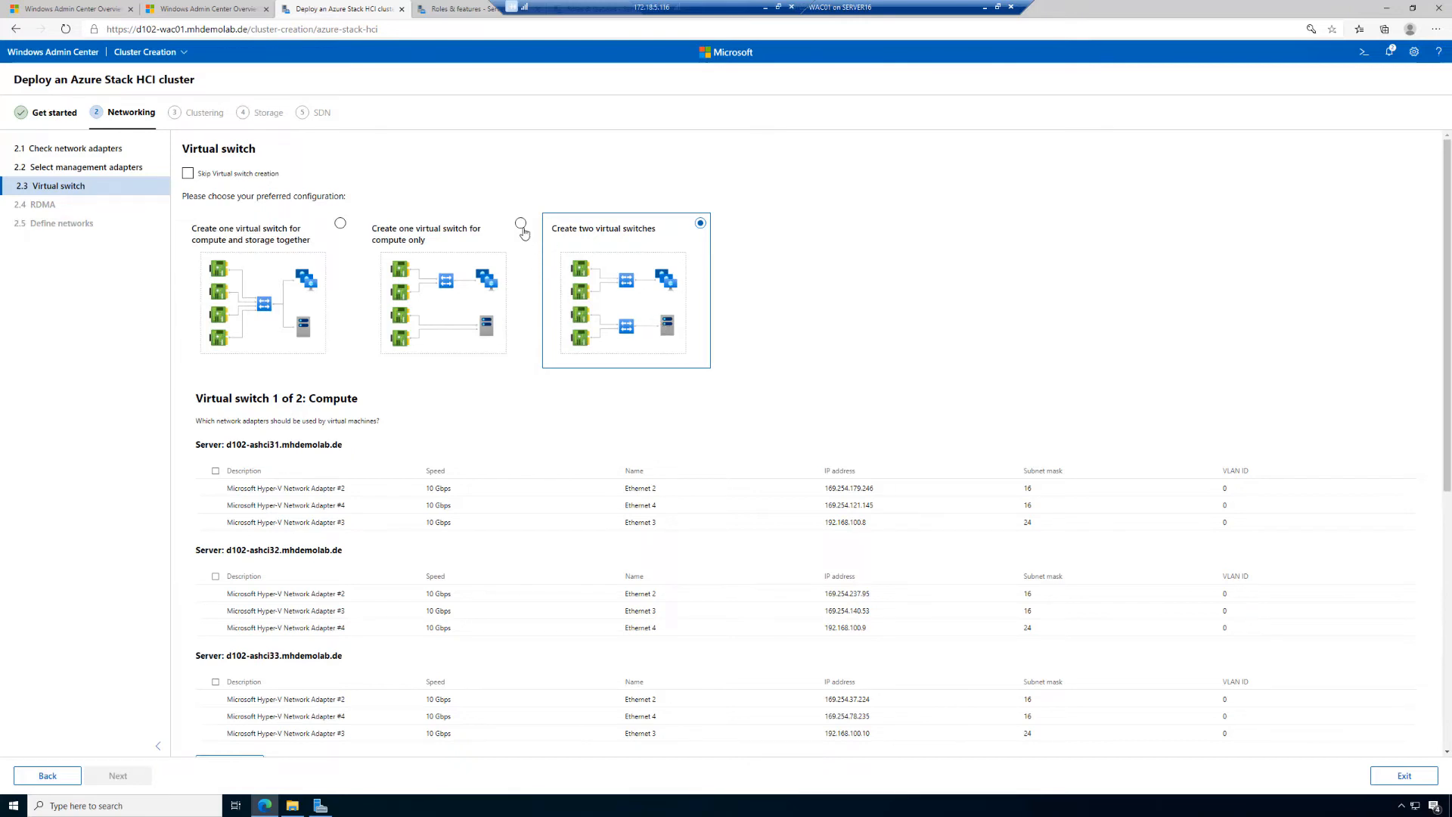
left_click(487, 229)
left_click(340, 227)
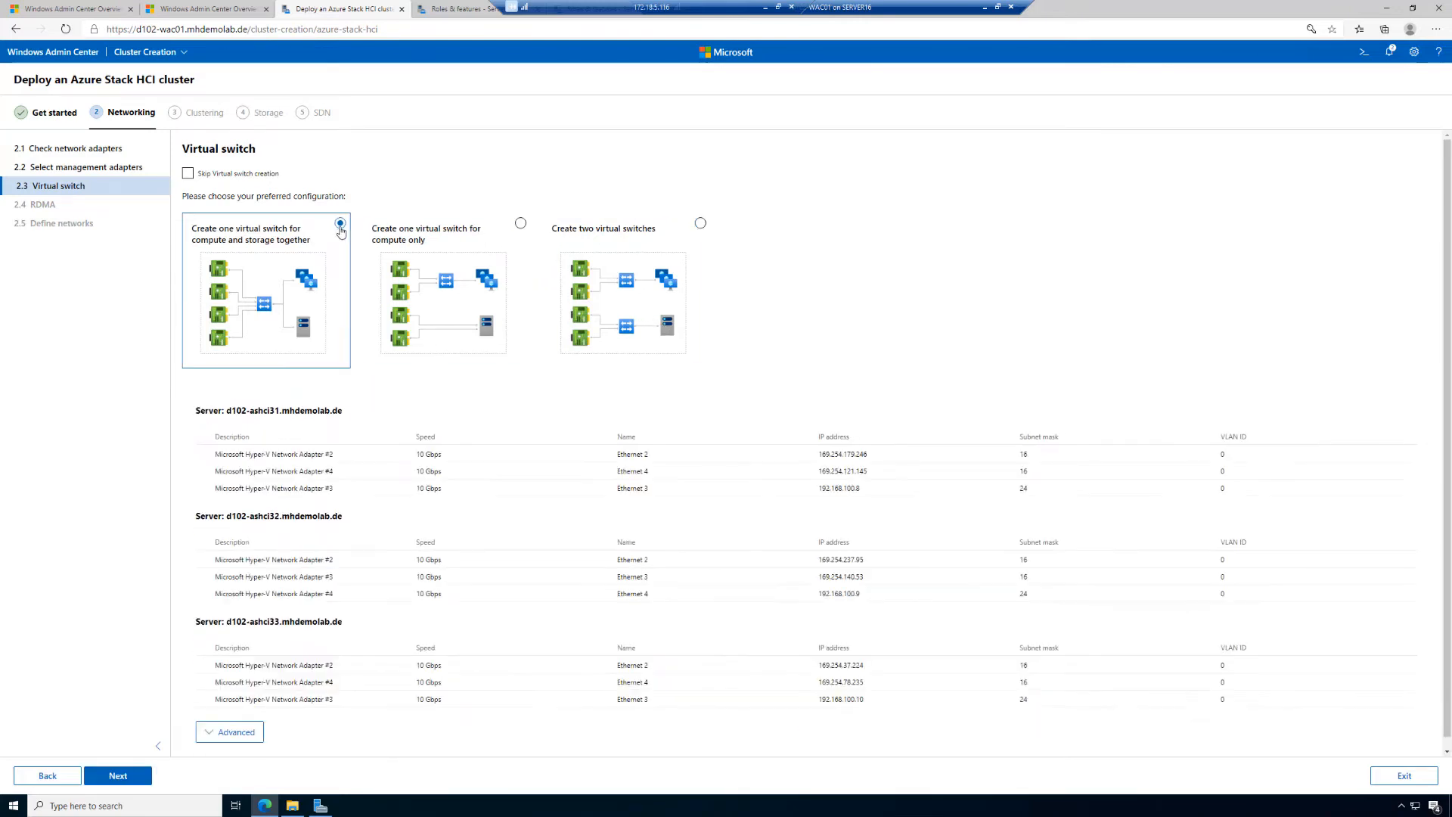
left_click(188, 174)
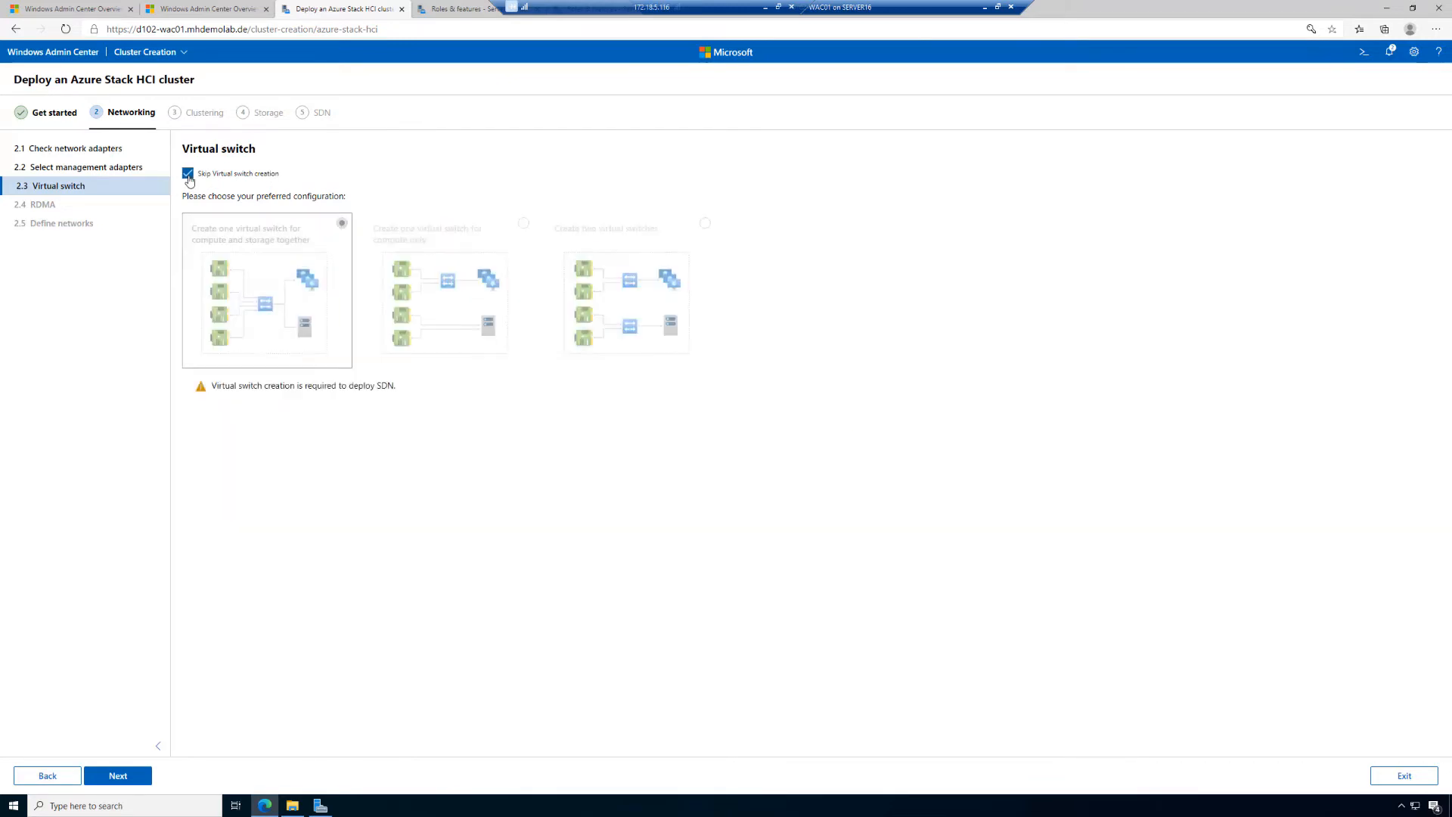
left_click(188, 176)
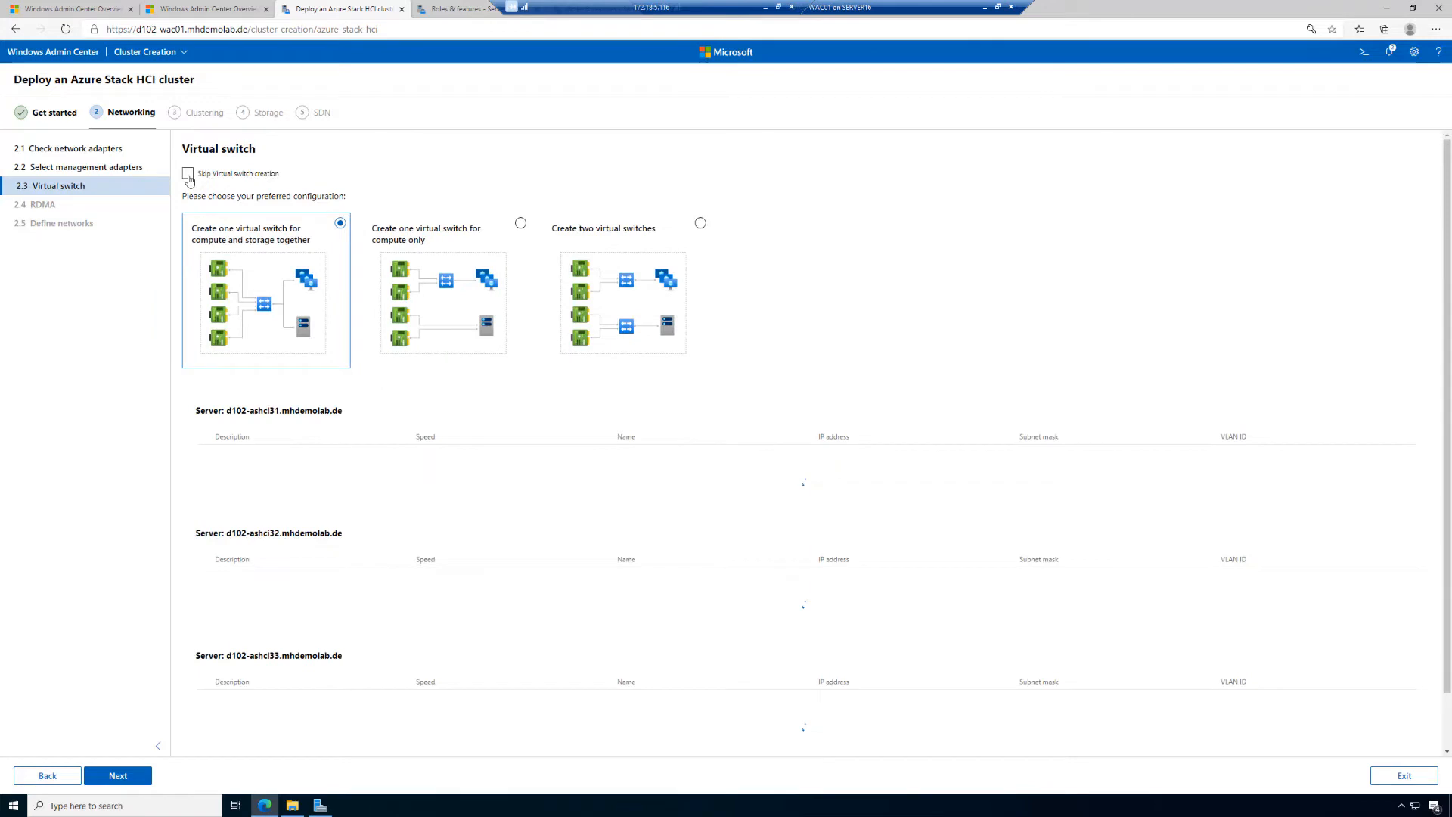
left_click(189, 176)
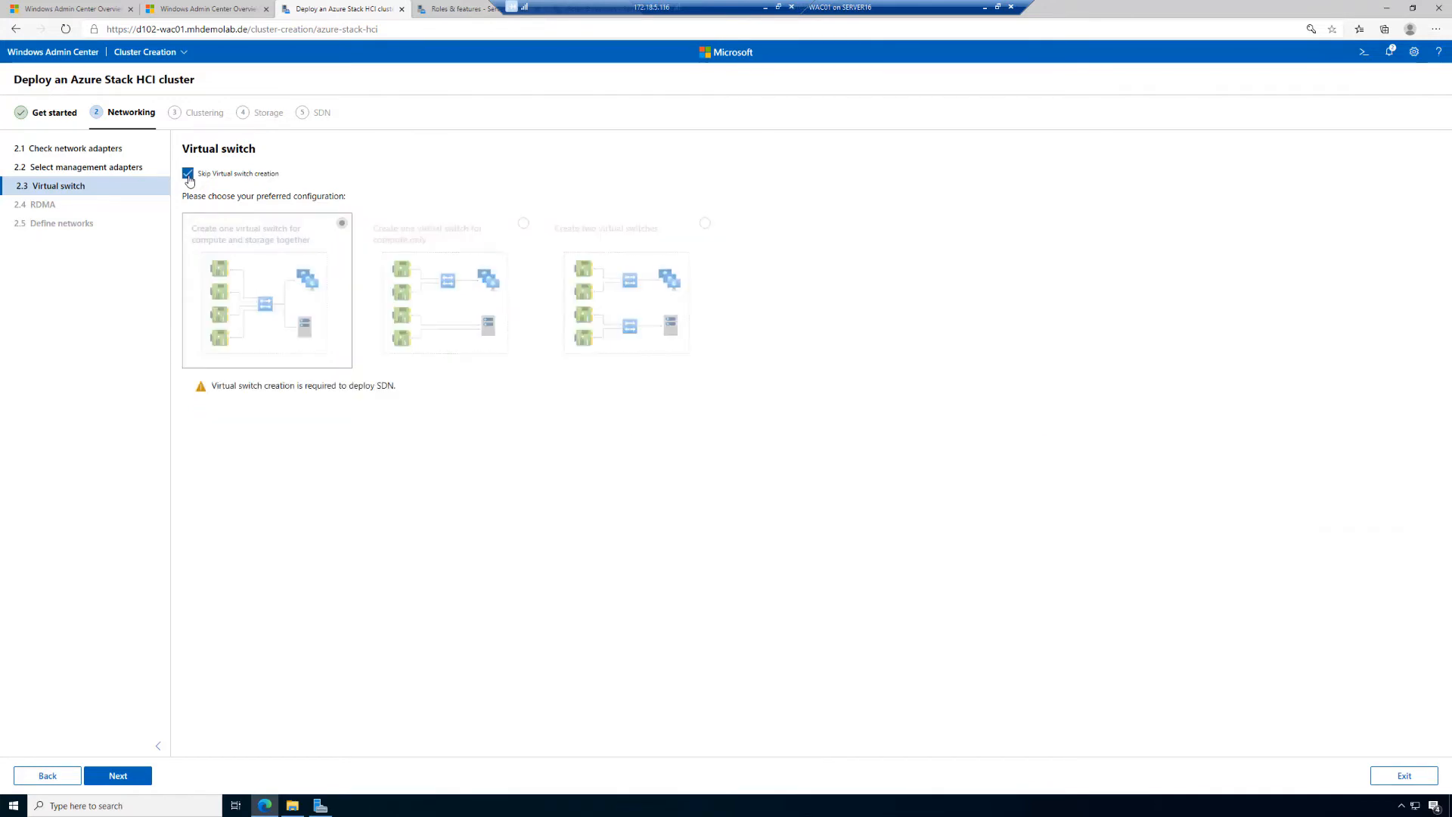
left_click(188, 176)
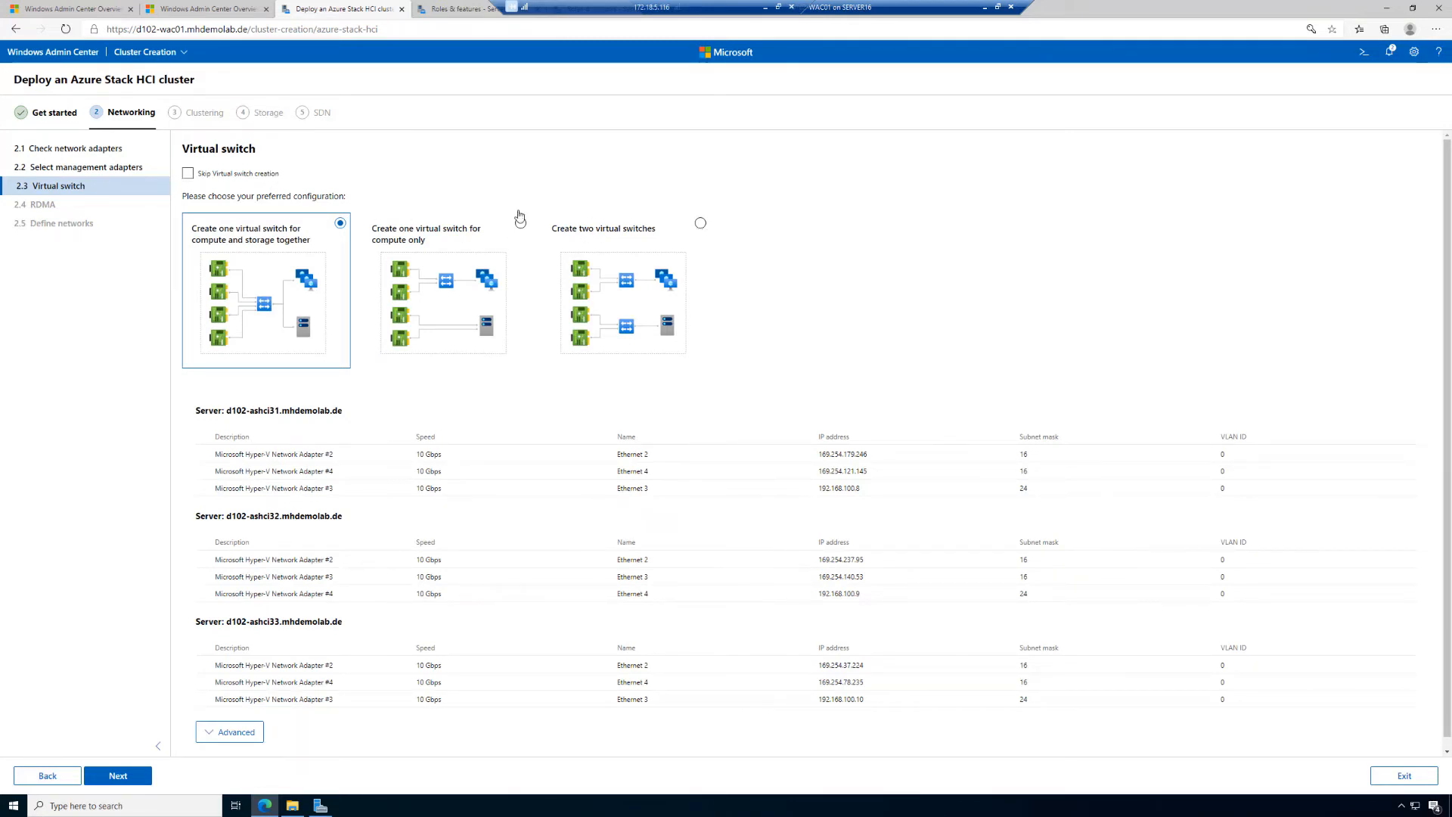
Skip virtual switch creation and leave RDMA unconfigured, continuing to the network definitions
left_click(187, 176)
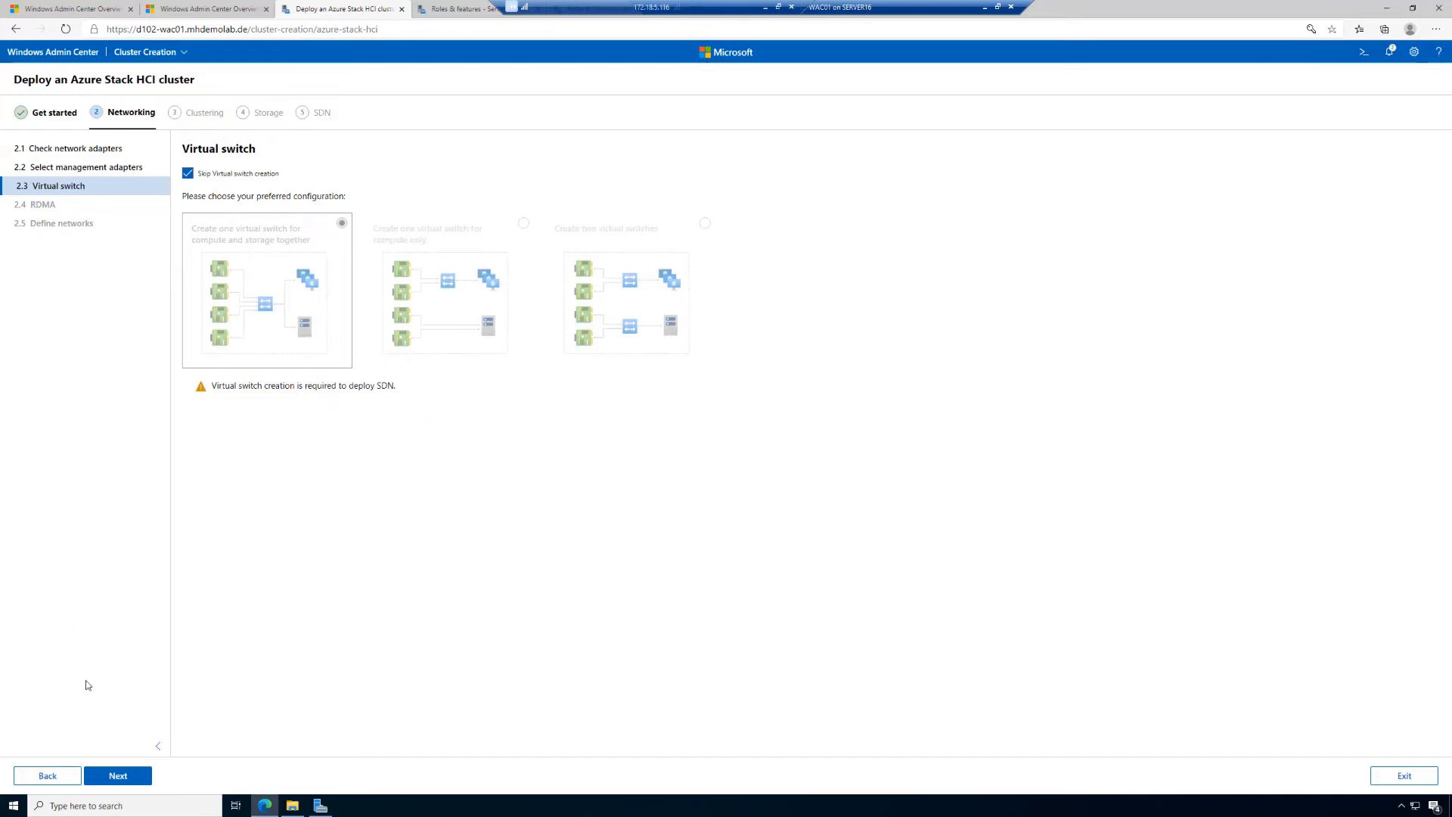
left_click(124, 777)
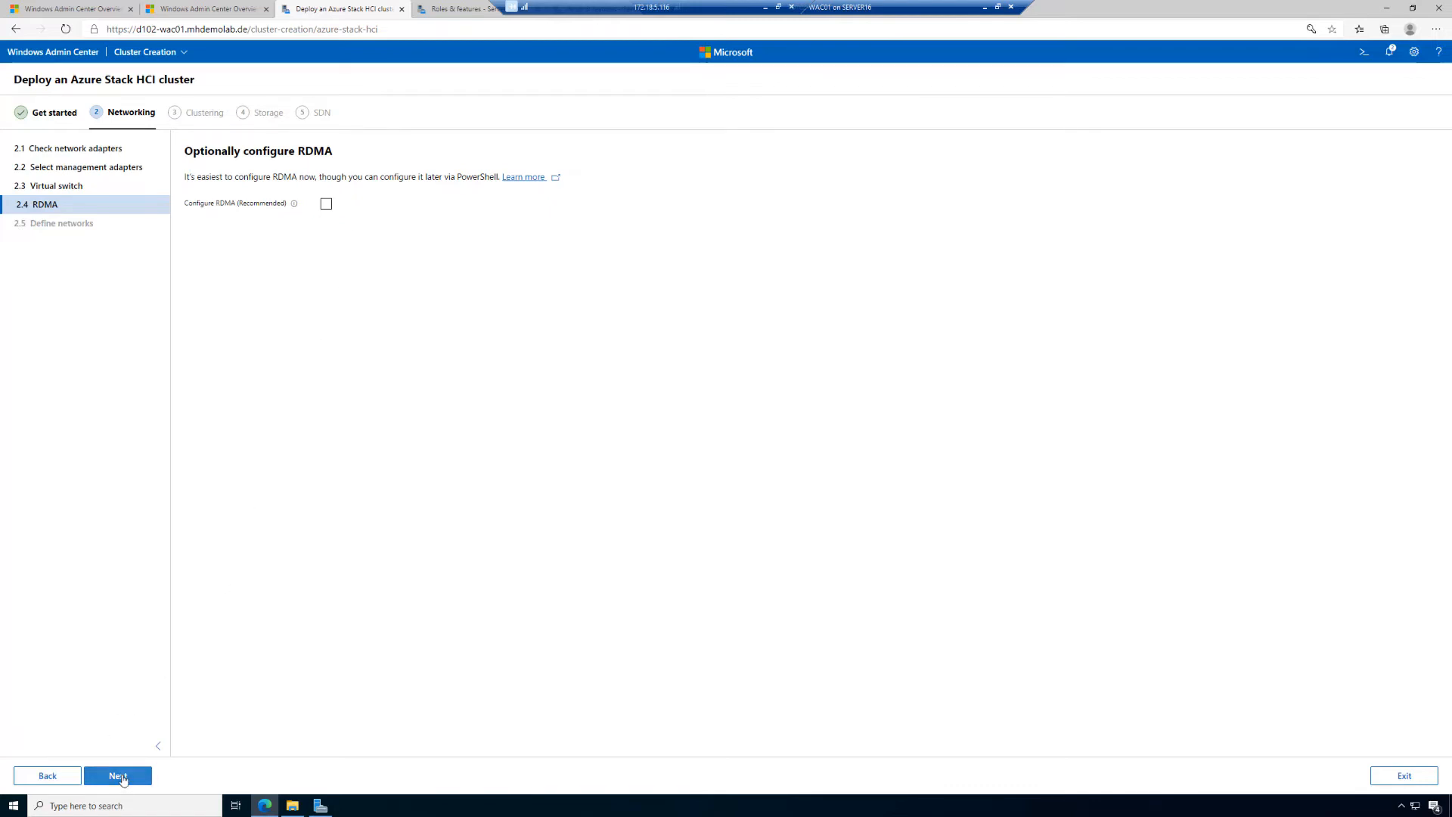
left_click(119, 777)
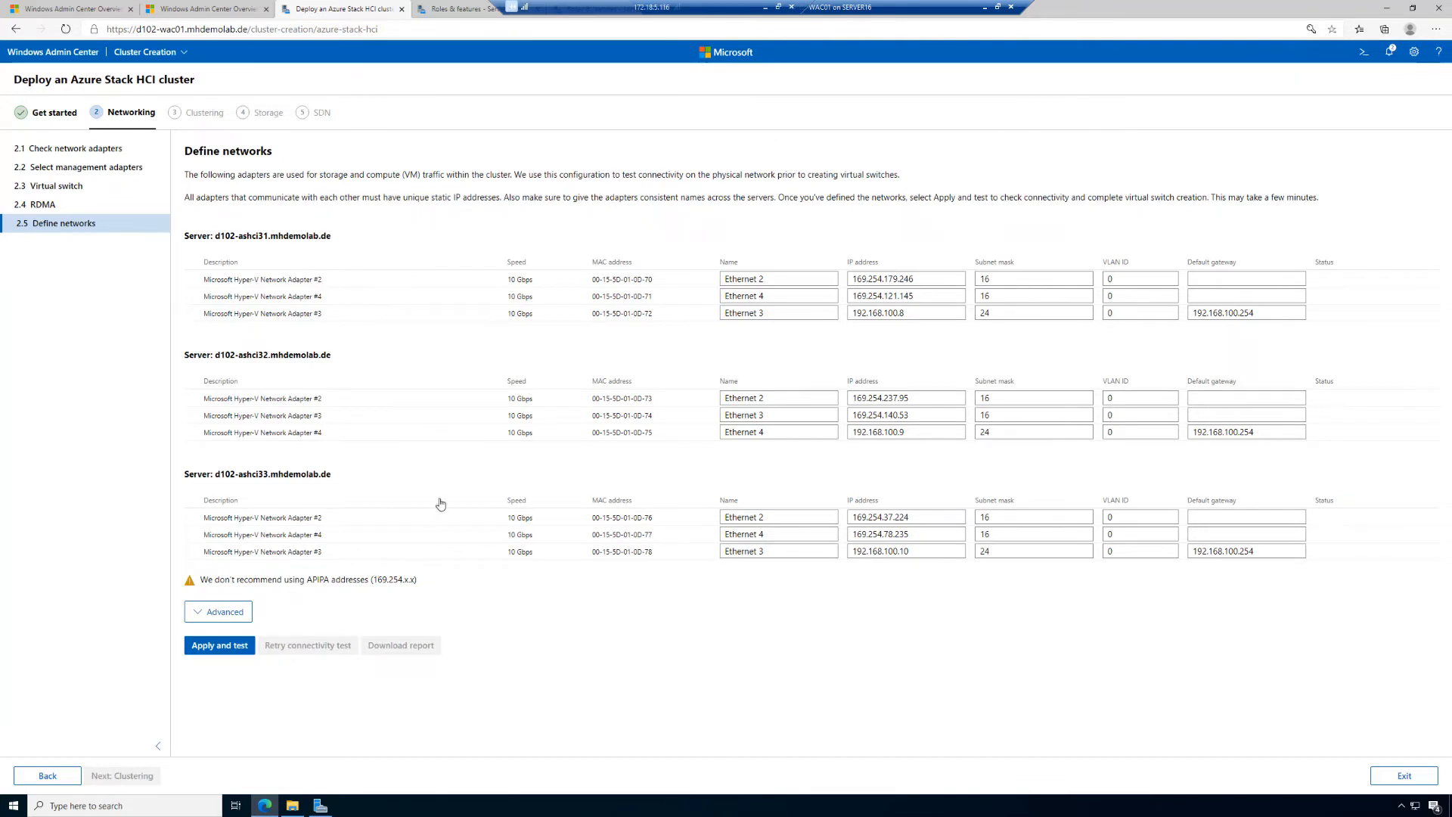
Rename Microsoft Hyper-V Network Adapter #2 of server d102-ashci31 as SMB1
left_click(785, 277)
left_click_drag(785, 277, 702, 279)
left_click(702, 279)
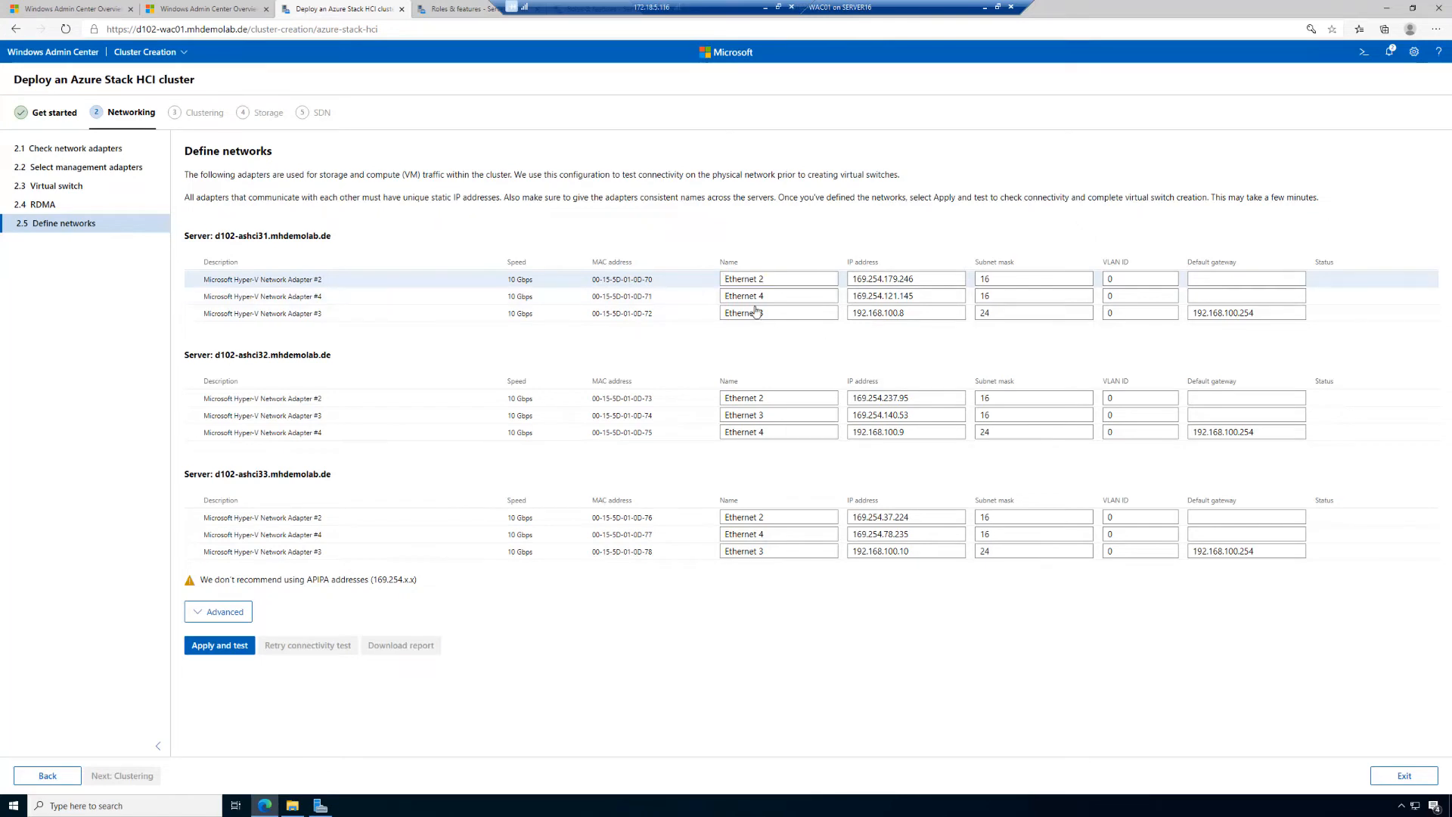
left_click(776, 282)
key("BackSpace")
key("BackSpace")
key("BackSpace")
key("BackSpace")
key("BackSpace")
key("BackSpace")
key("BackSpace")
key("BackSpace")
key("BackSpace")
key("BackSpace")
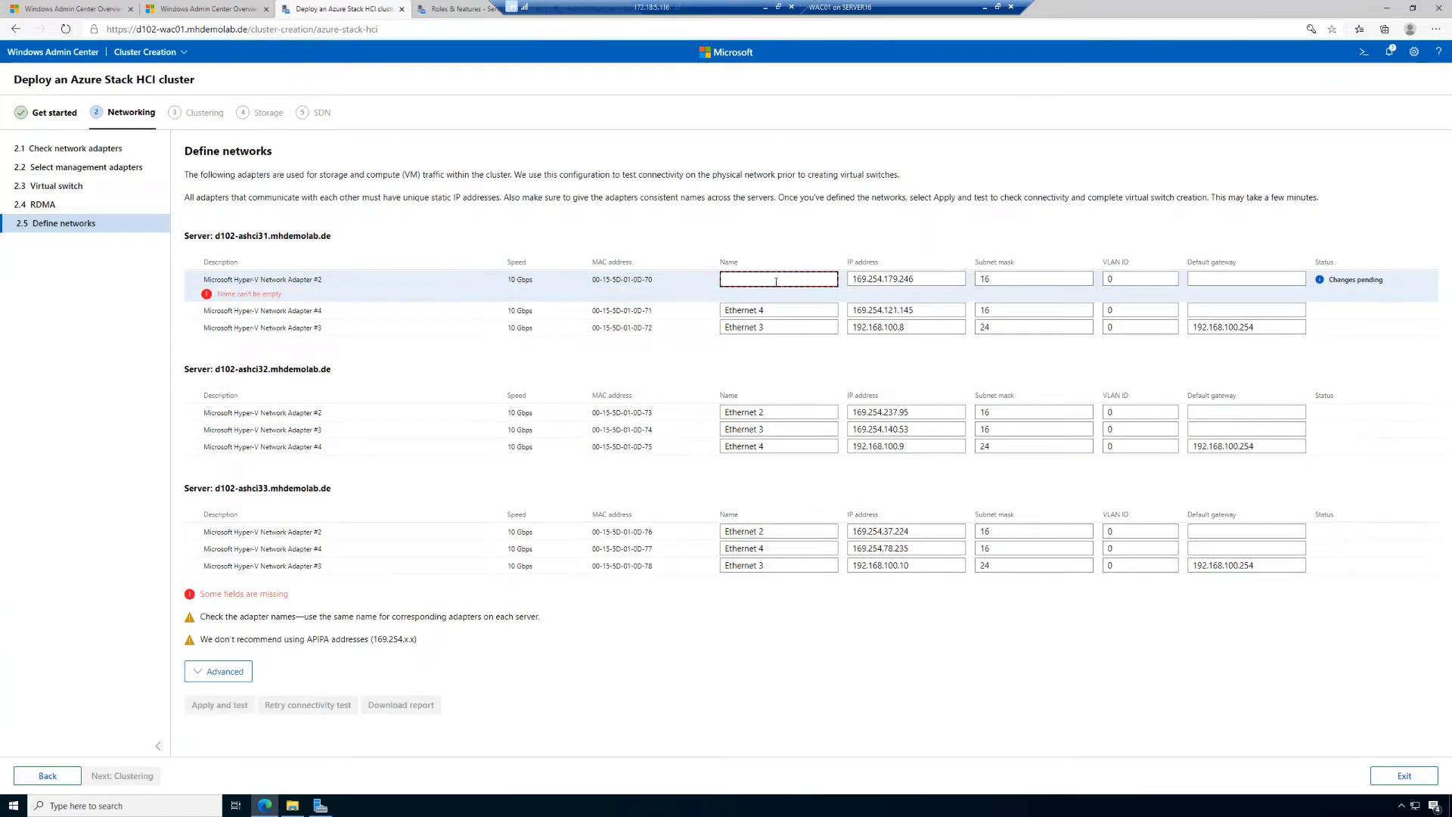
type("SMB")
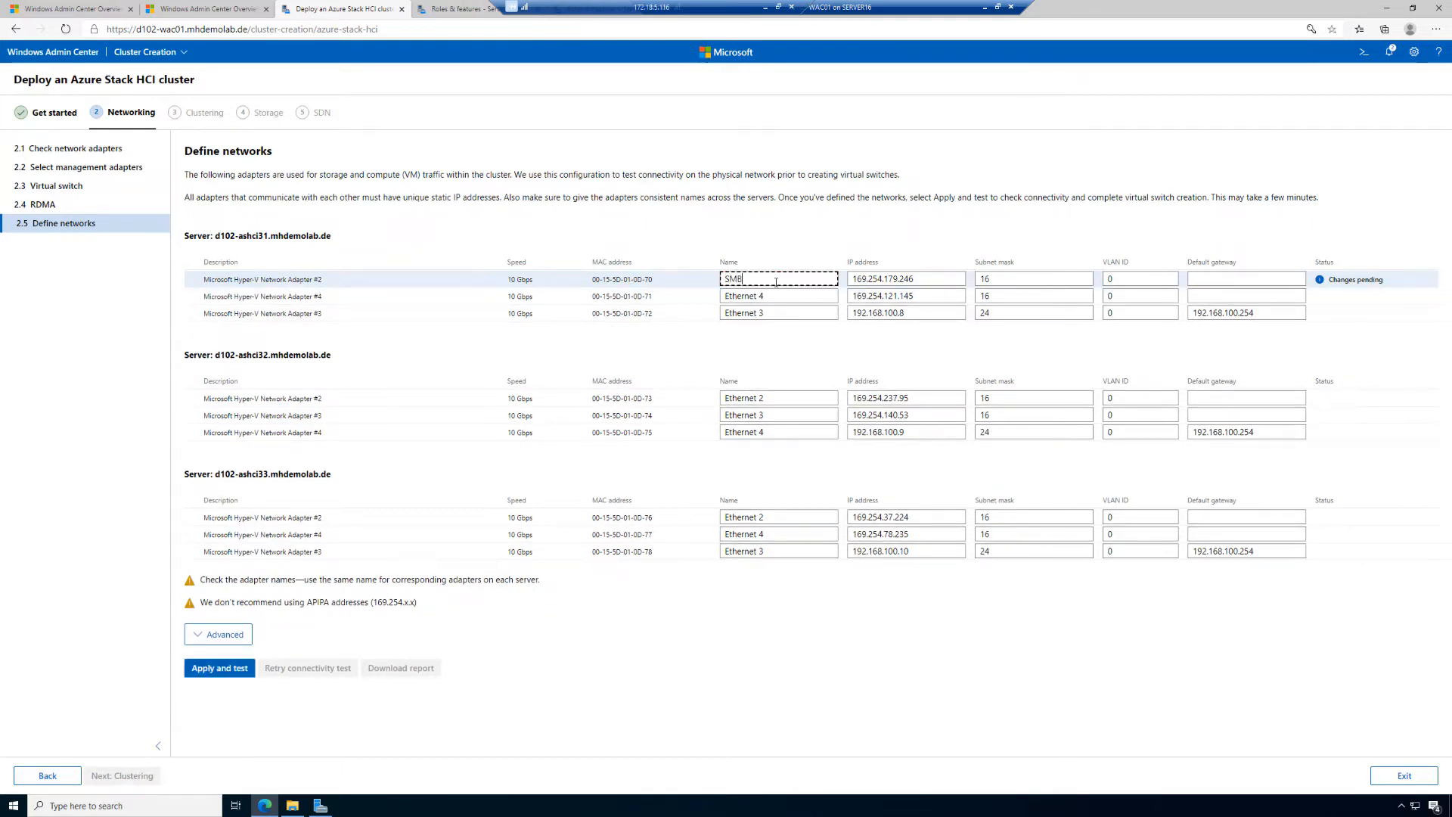
type("1")
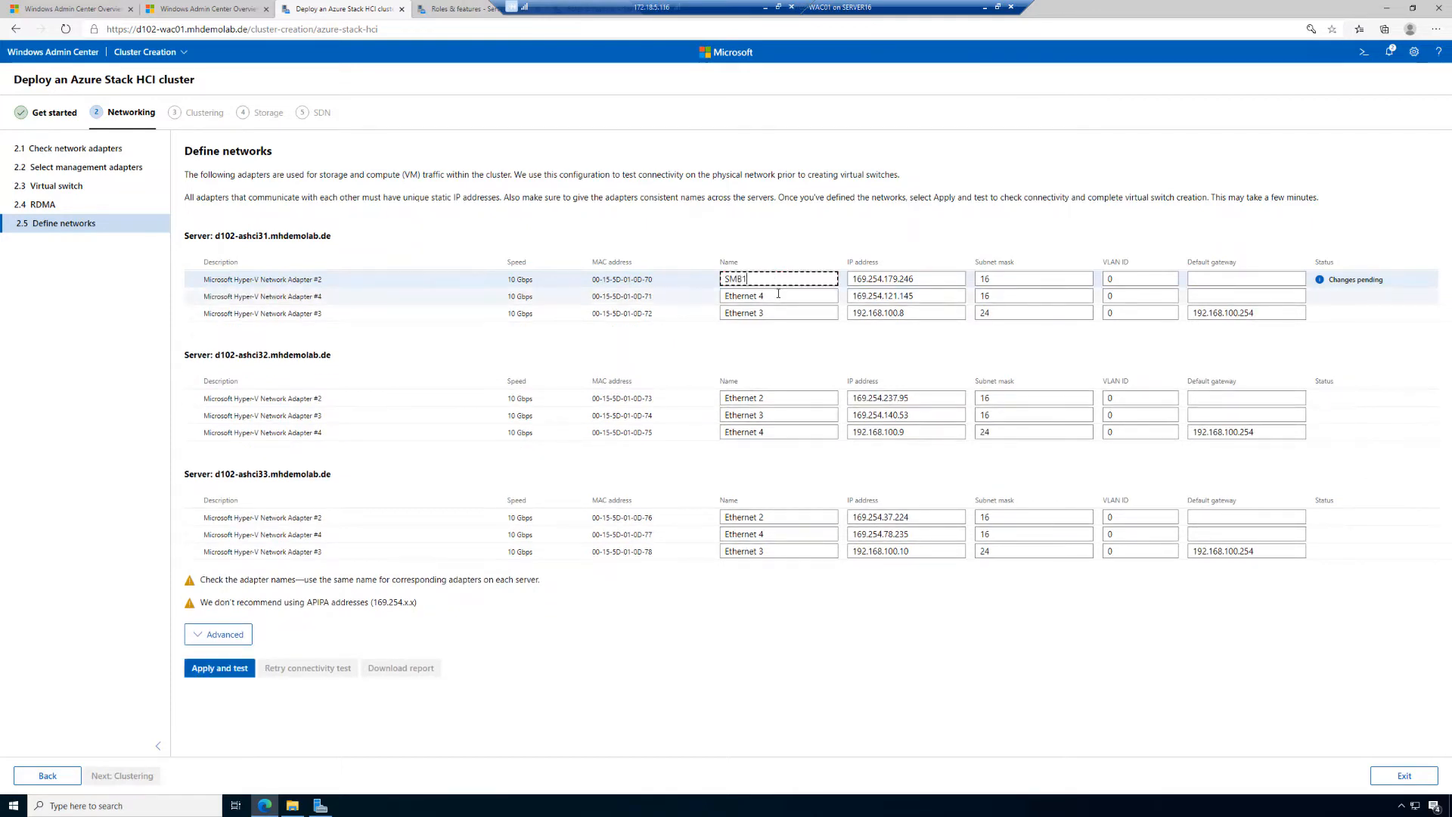
Rename Microsoft Hyper-V Network Adapter #4 of server d102-ashci31 as SMB2
left_click(779, 293)
key("BackSpace")
key("BackSpace")
key("BackSpace")
key("BackSpace")
key("BackSpace")
key("BackSpace")
key("BackSpace")
key("BackSpace")
key("BackSpace")
key("BackSpace")
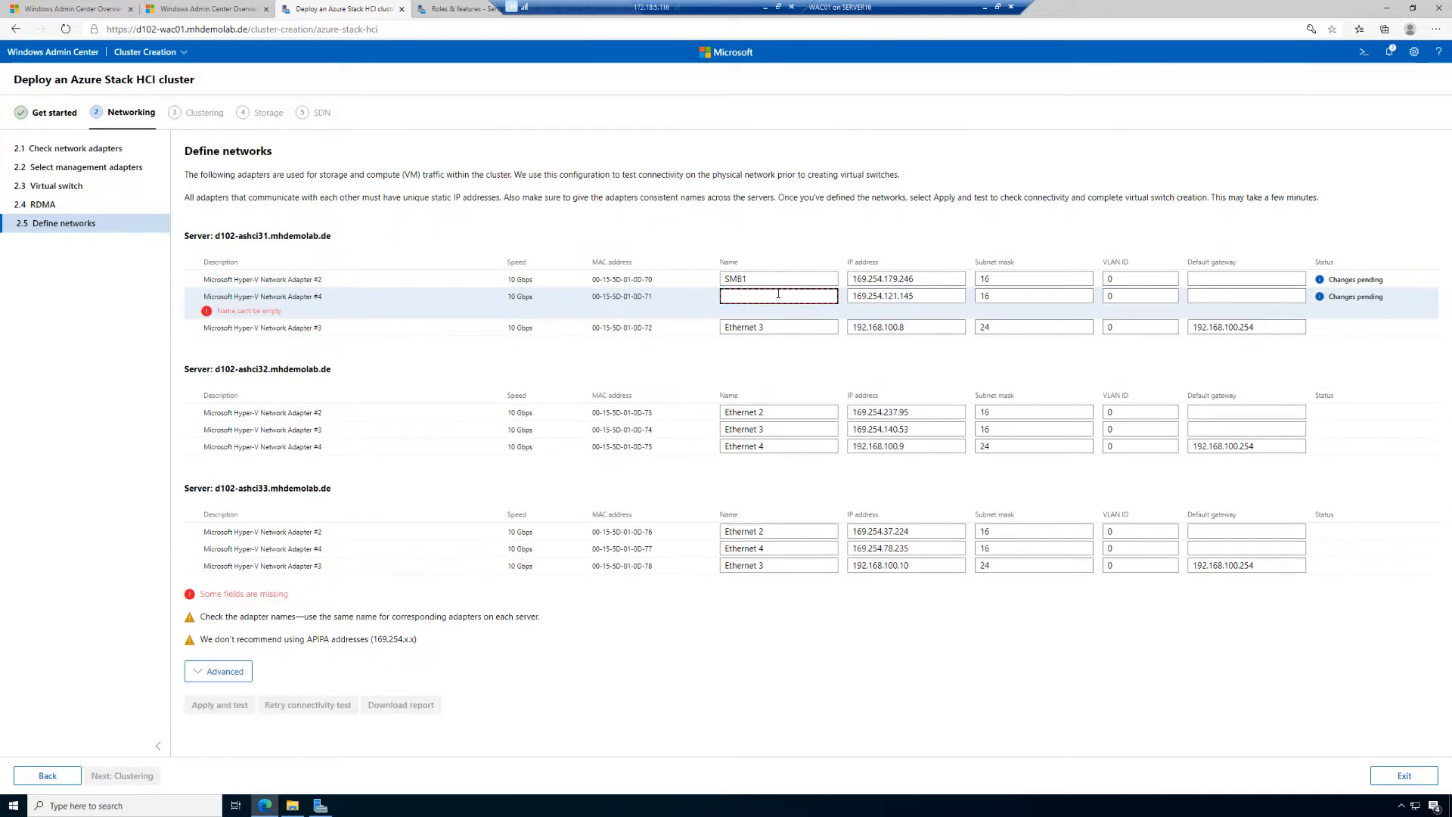
type("SMB")
type("2")
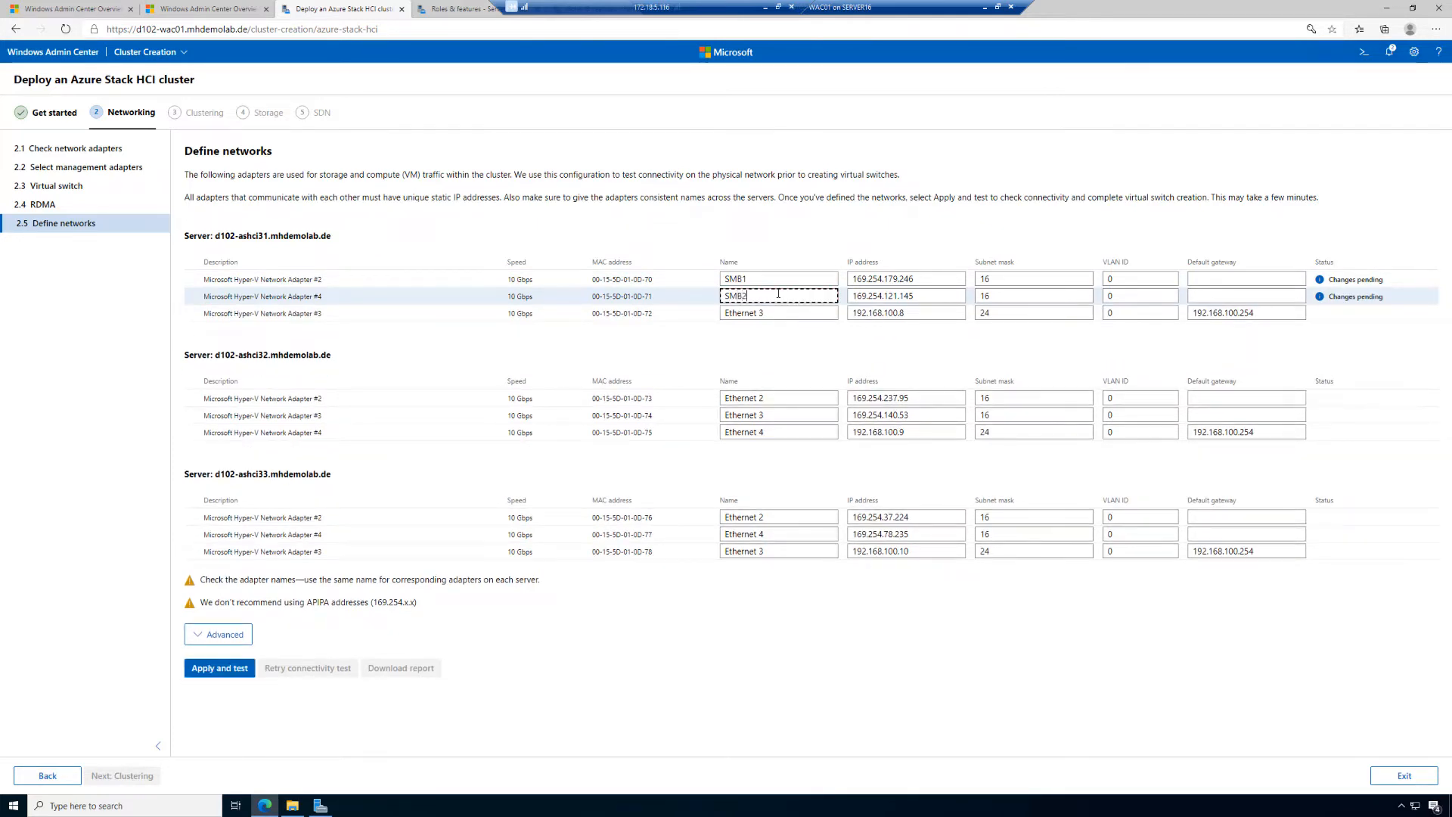
Rename Microsoft Hyper-V Network Adapter #2 of server d102-ashci32 as SMB1
left_click(793, 398)
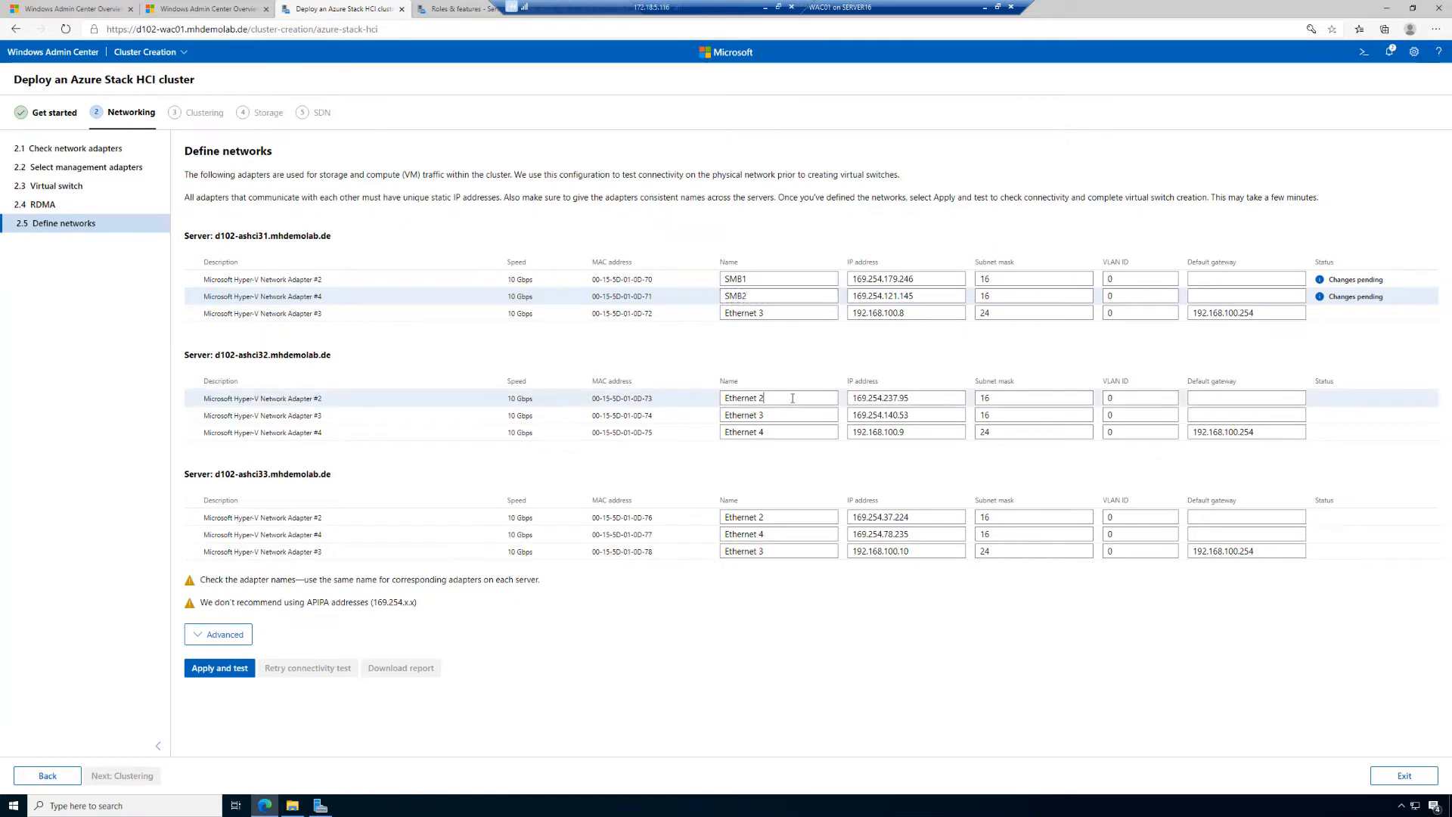
key("BackSpace")
key("BackSpace")
key("BackSpace")
key("BackSpace")
key("BackSpace")
key("BackSpace")
key("BackSpace")
key("BackSpace")
key("BackSpace")
key("BackSpace")
type("SMB1")
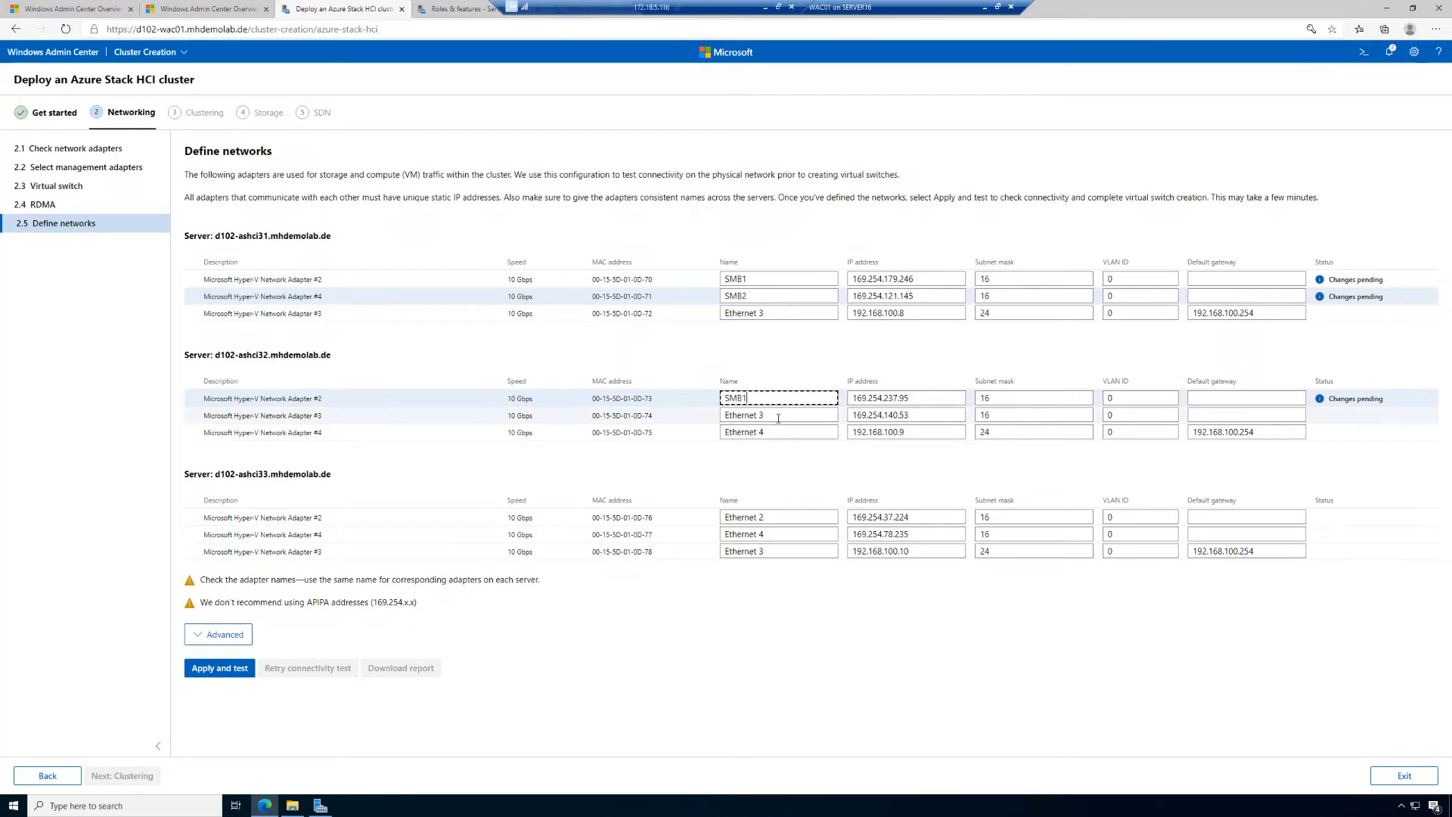
Rename Microsoft Hyper-V Network Adapter #3 of server d102-ashci32 as SMB2
left_click(779, 417)
key("BackSpace")
key("BackSpace")
key("BackSpace")
key("BackSpace")
key("BackSpace")
key("BackSpace")
key("BackSpace")
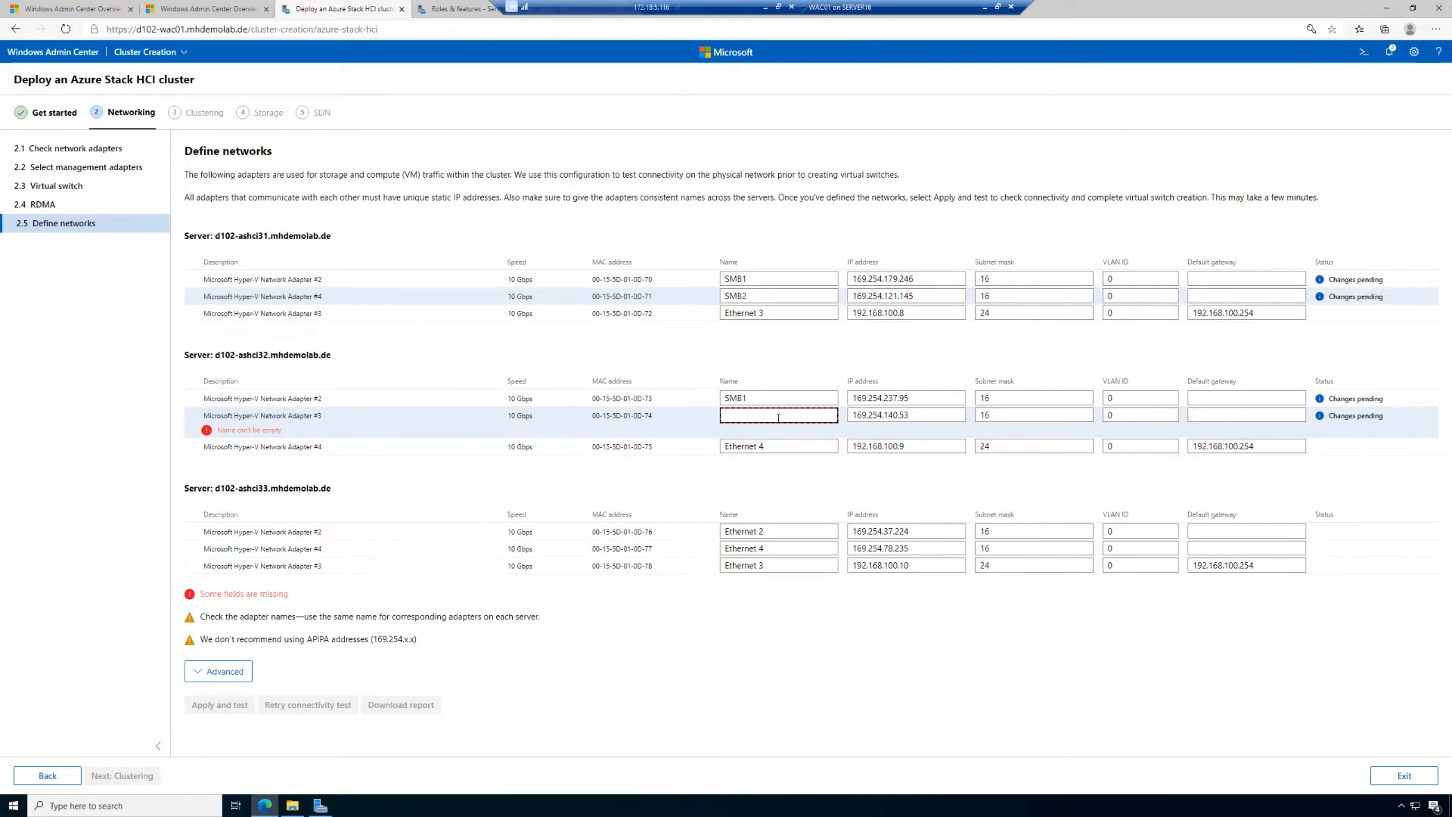
type("SMB2")
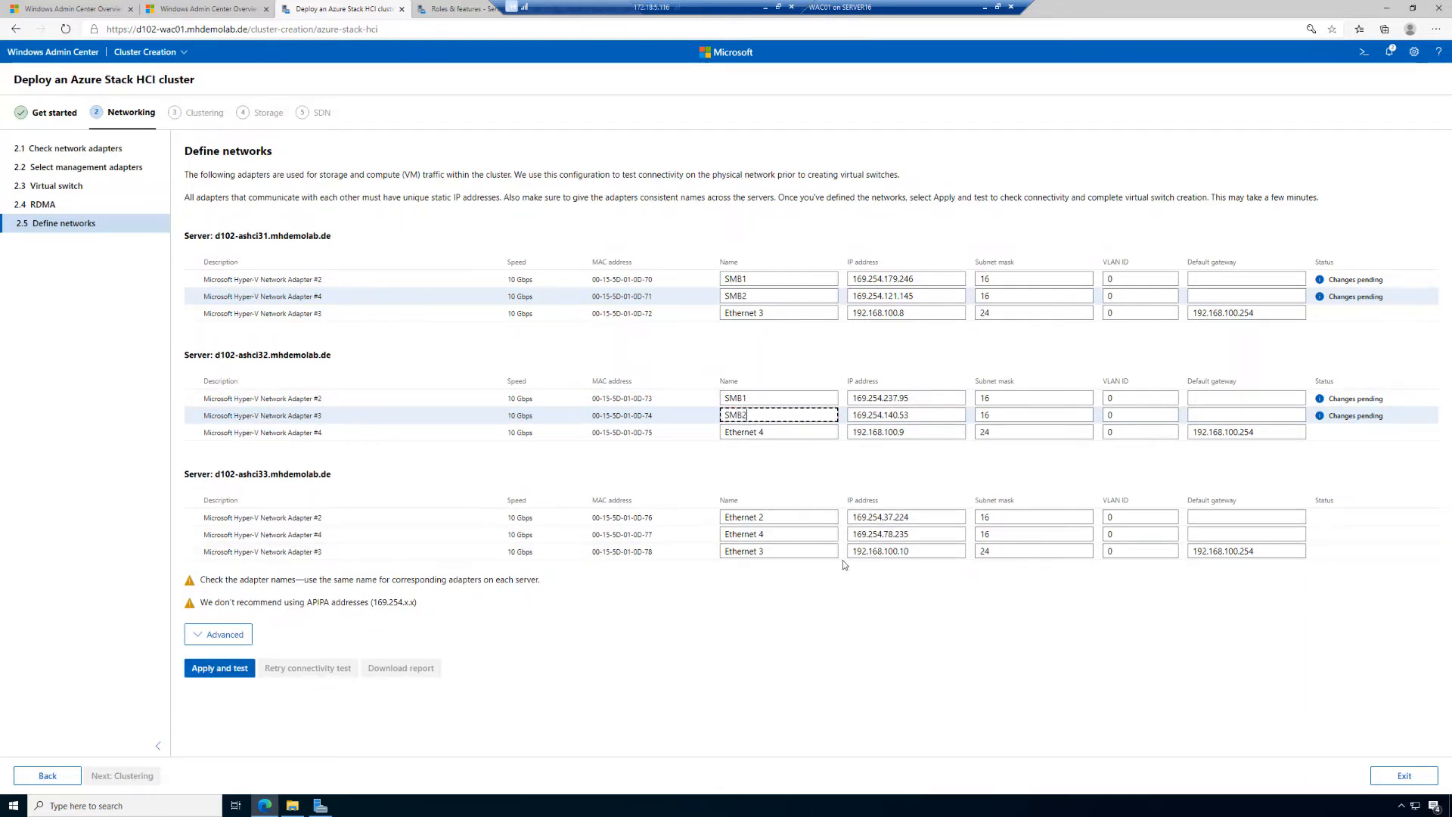
Rename Microsoft Hyper-V Network Adapter #2 of server d102-ashci33 as SMB1
left_click(789, 518)
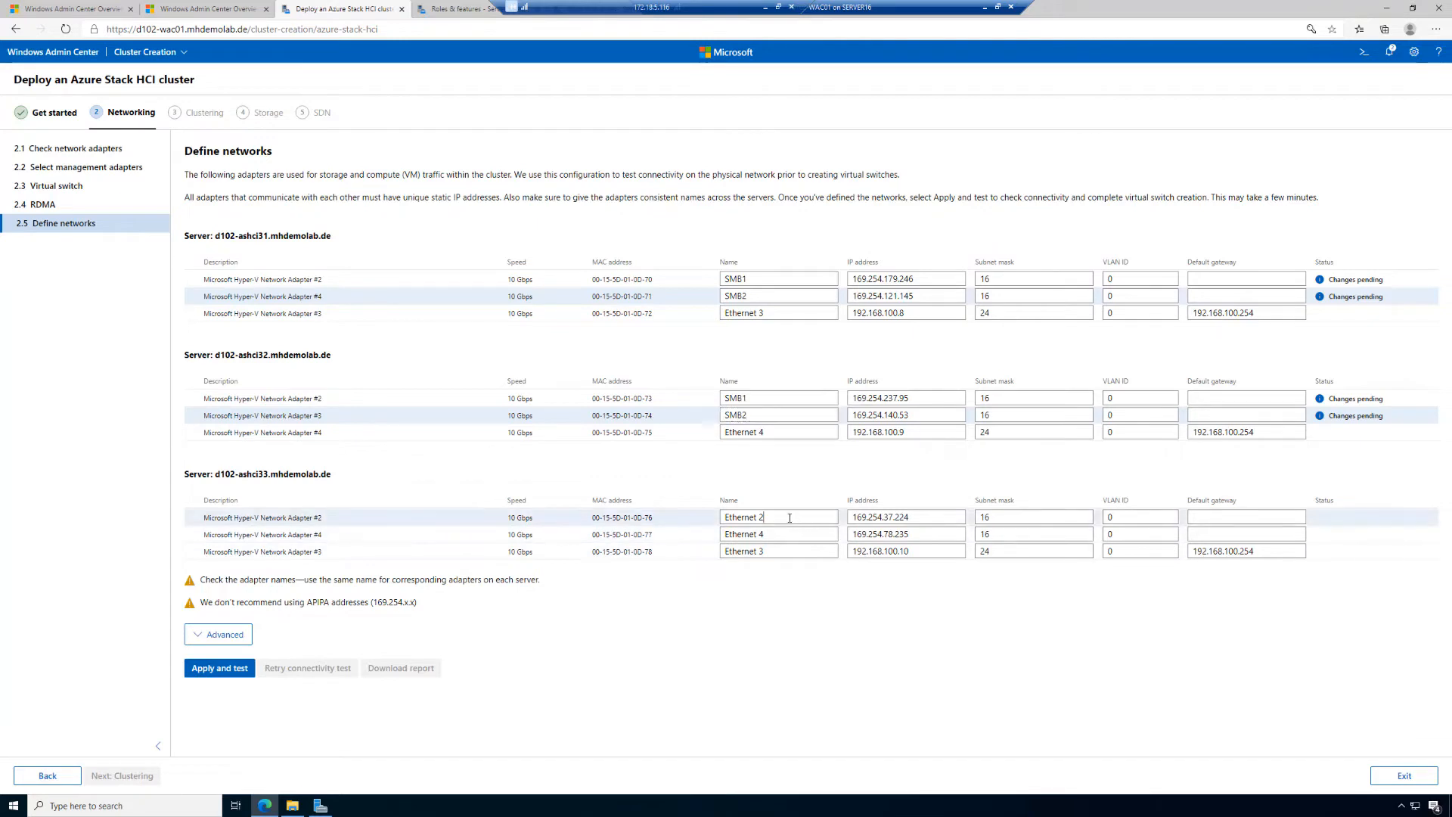
key("BackSpace")
key("BackSpace")
key("BackSpace")
key("BackSpace")
key("BackSpace")
key("BackSpace")
key("BackSpace")
key("BackSpace")
key("BackSpace")
key("BackSpace")
type("SMB1")
Rename Microsoft Hyper-V Network Adapter #4 of server d102-ashci33 as SMB2
left_click(789, 534)
key("BackSpace")
key("BackSpace")
key("BackSpace")
key("BackSpace")
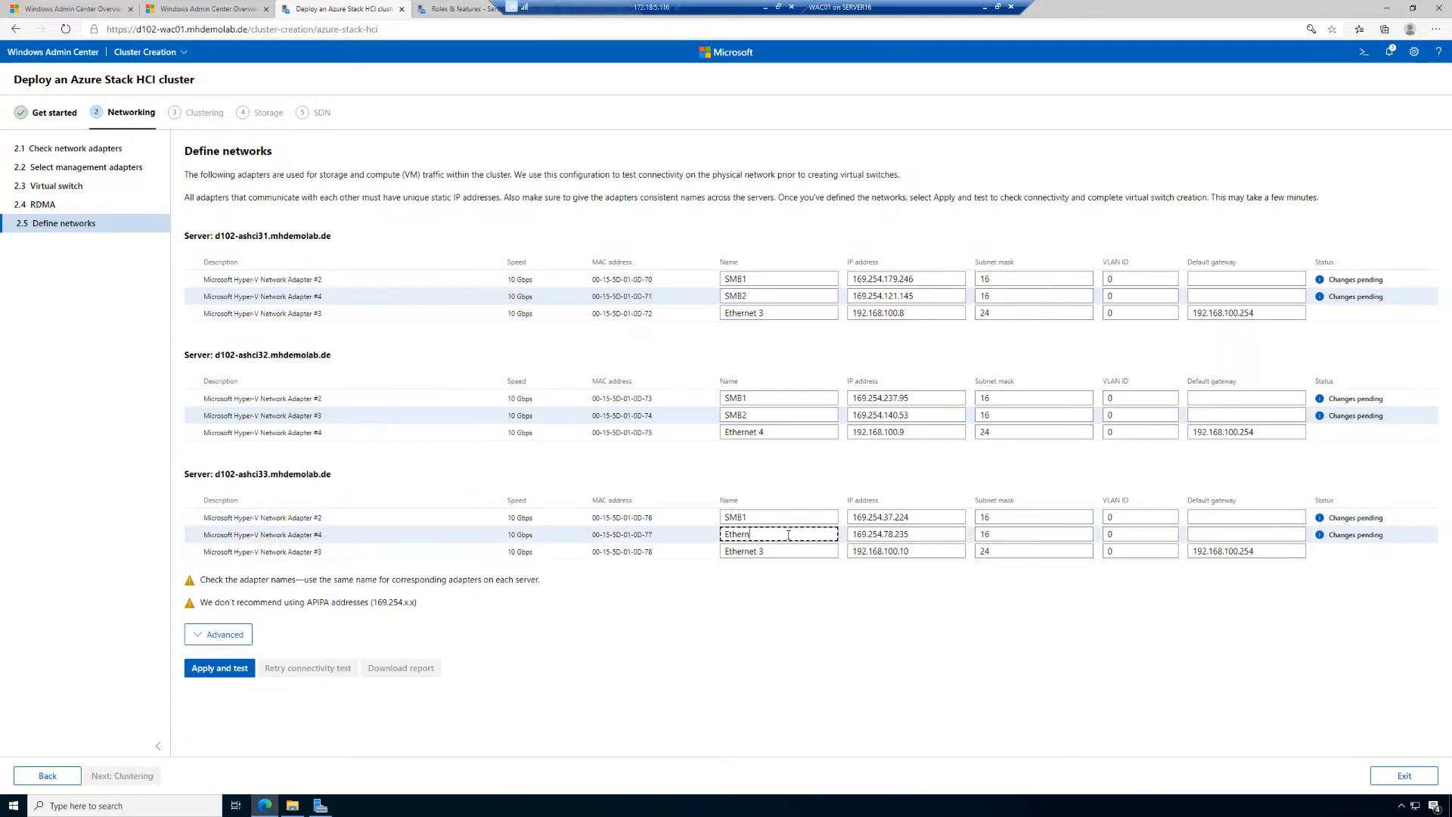
key("BackSpace")
key("BackSpace")
key("BackSpace")
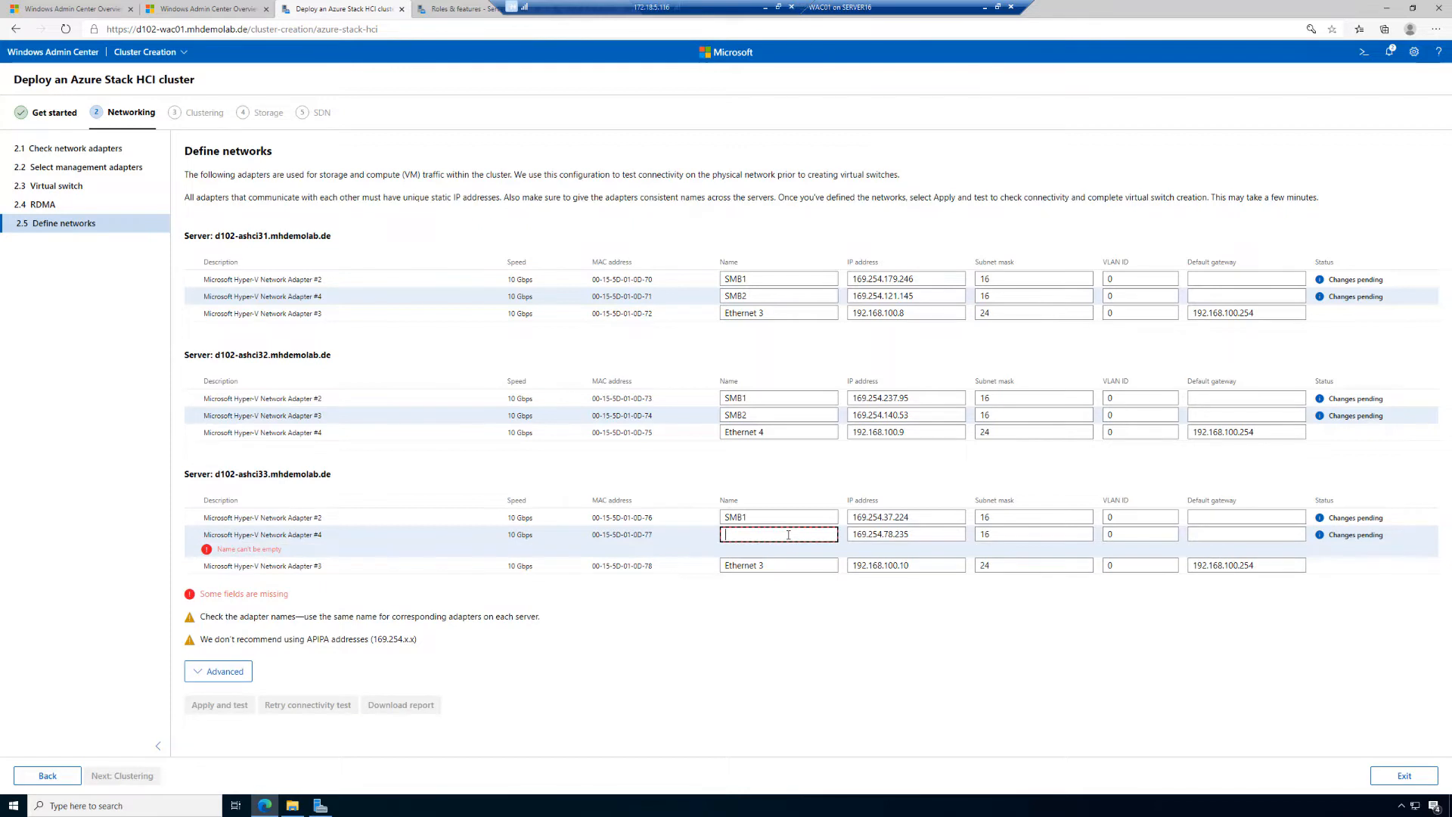
type("SMB")
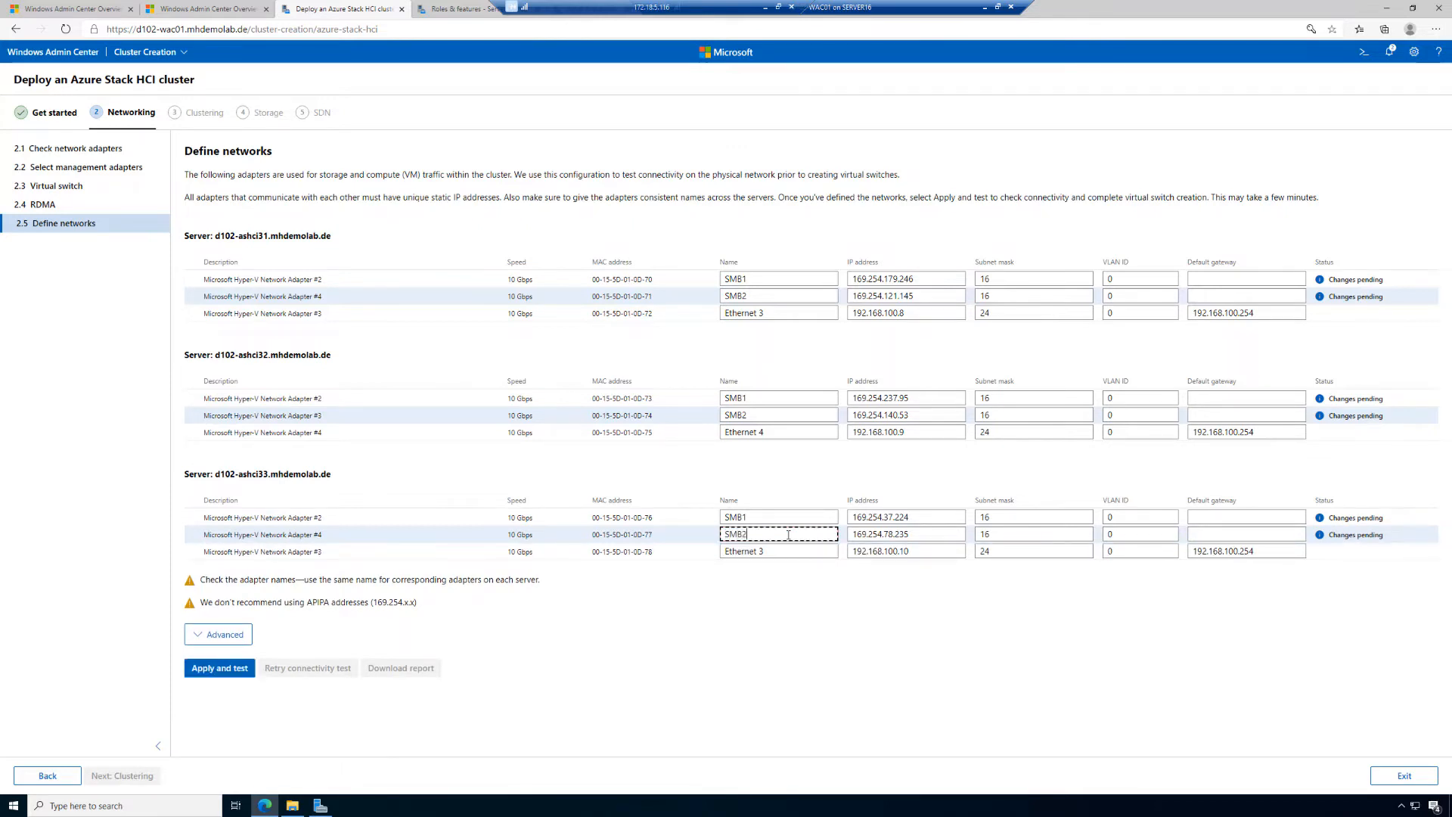
type("2")
Rename Microsoft Hyper-V Network Adapter #3 of server d102-ashci31 as VM
left_click(788, 313)
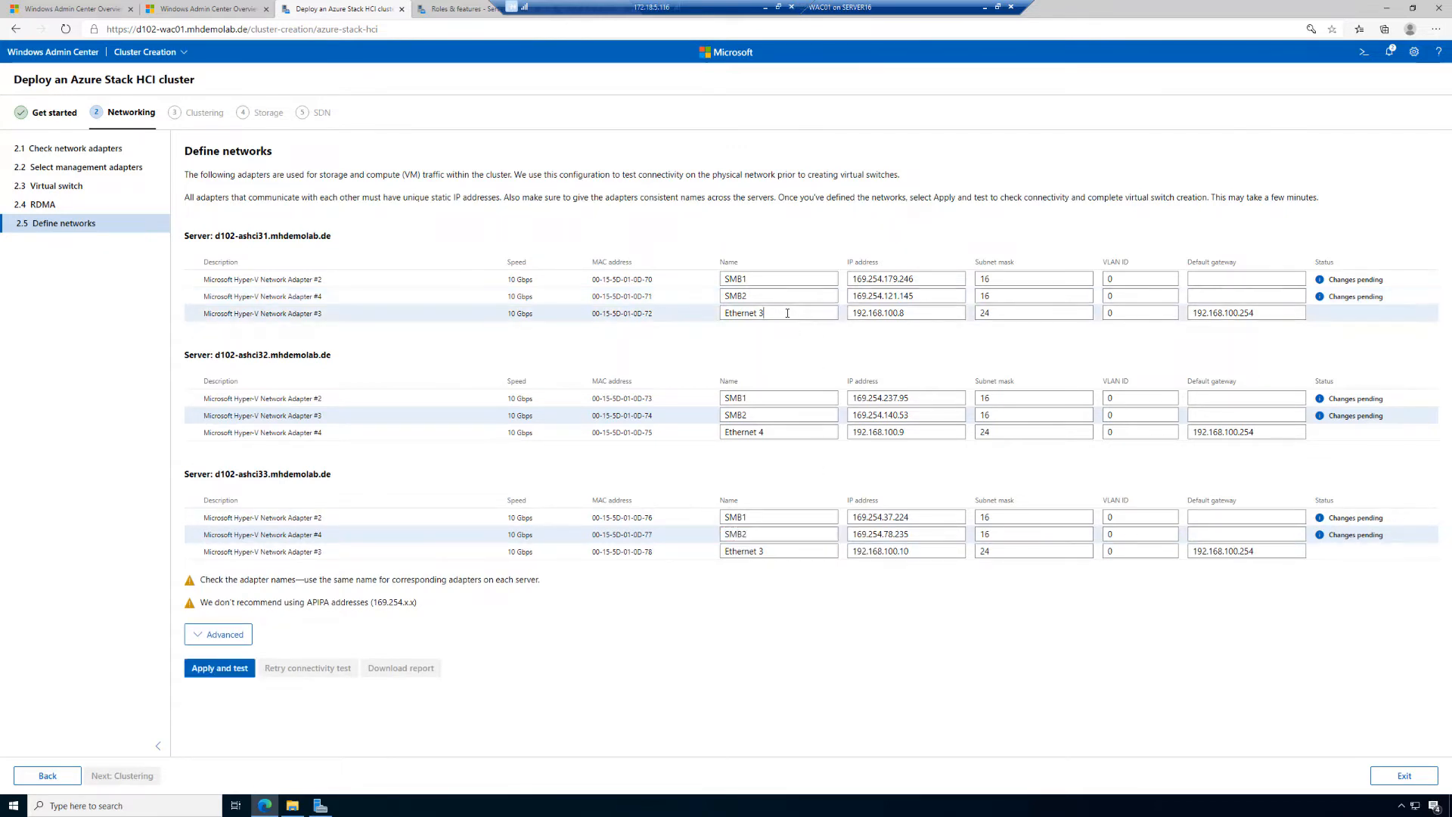
key("BackSpace")
key("BackSpace")
key("BackSpace")
key("BackSpace")
key("BackSpace")
key("BackSpace")
key("BackSpace")
key("BackSpace")
key("BackSpace")
key("BackSpace")
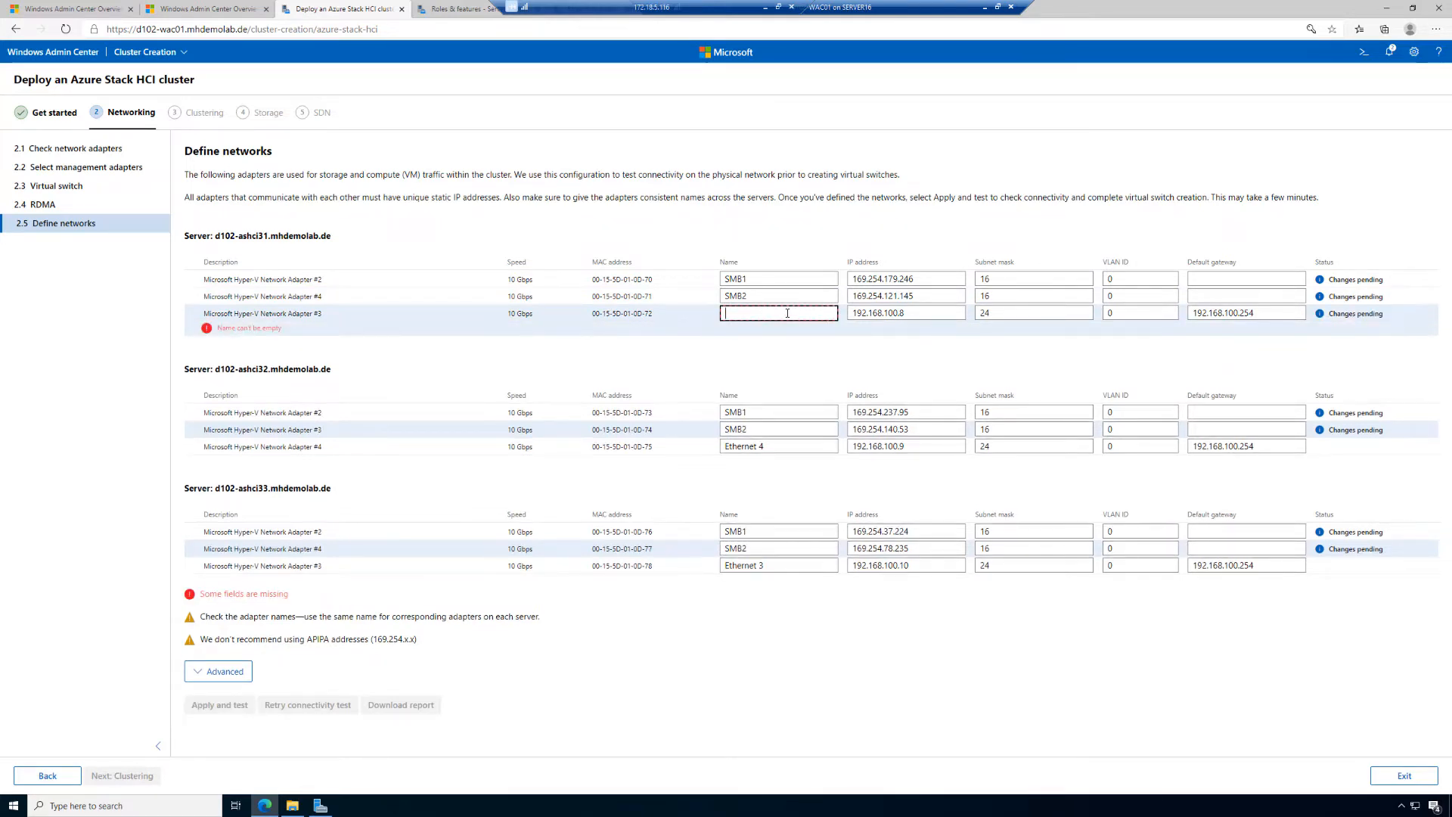
type("VM")
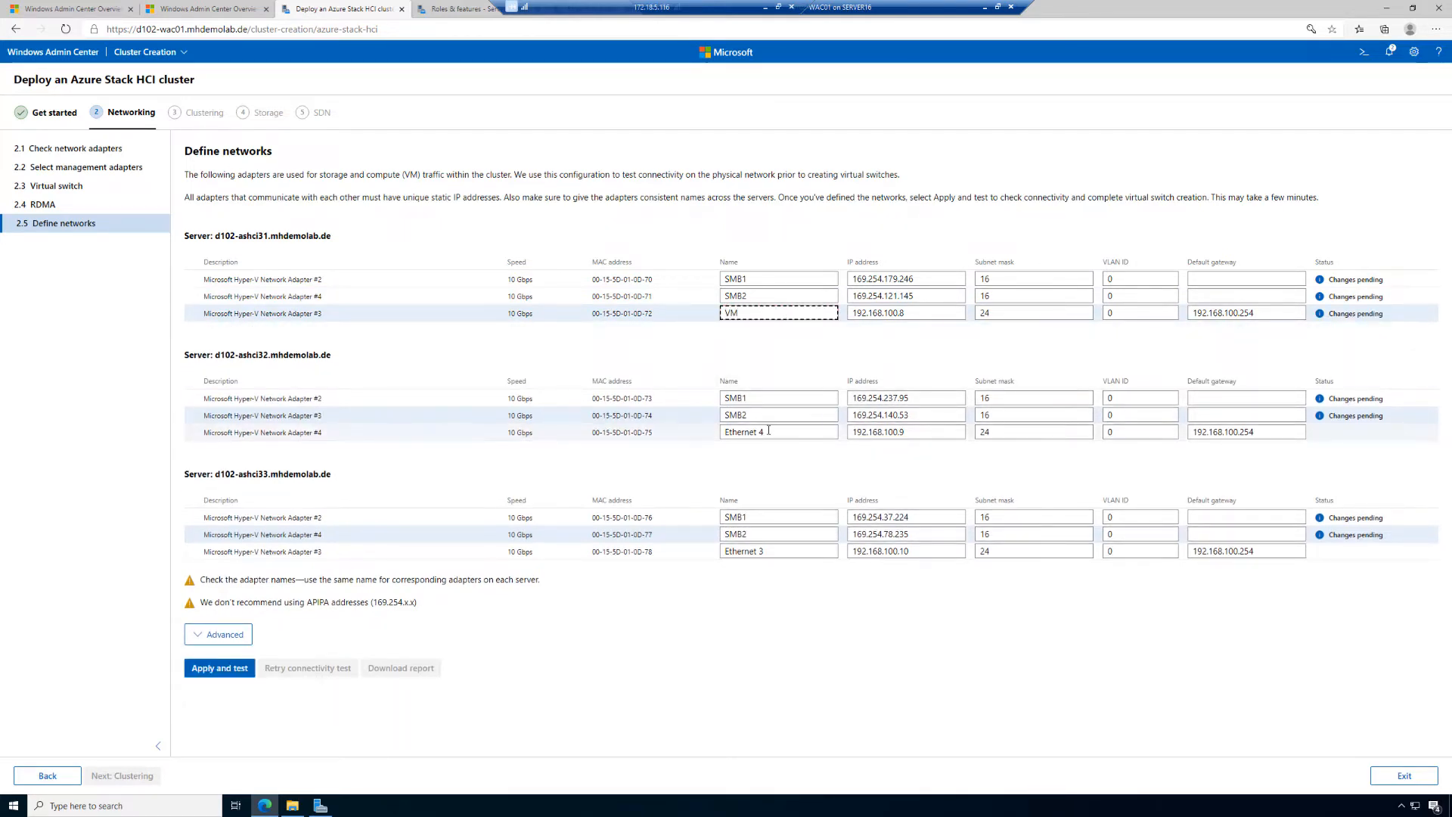
Rename Microsoft Hyper-V Network Adapter #4 of server d102-ashci32 as VM
left_click(768, 431)
key("BackSpace")
key("BackSpace")
key("BackSpace")
key("BackSpace")
key("BackSpace")
key("BackSpace")
key("BackSpace")
key("BackSpace")
key("BackSpace")
key("BackSpace")
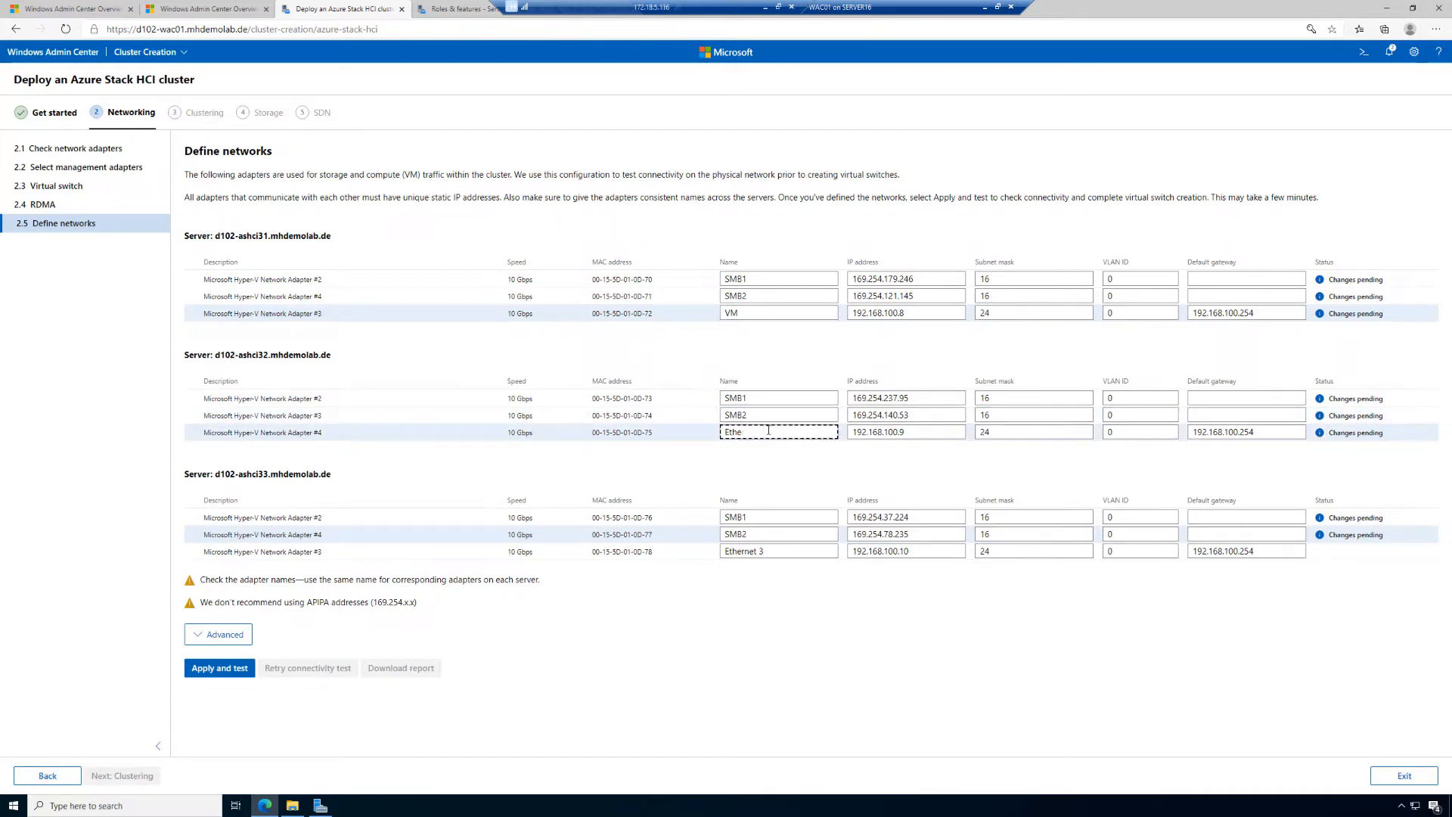
type("VM")
Rename Microsoft Hyper-V Network Adapter #3 of server d102-ashci33 as VM
left_click(773, 552)
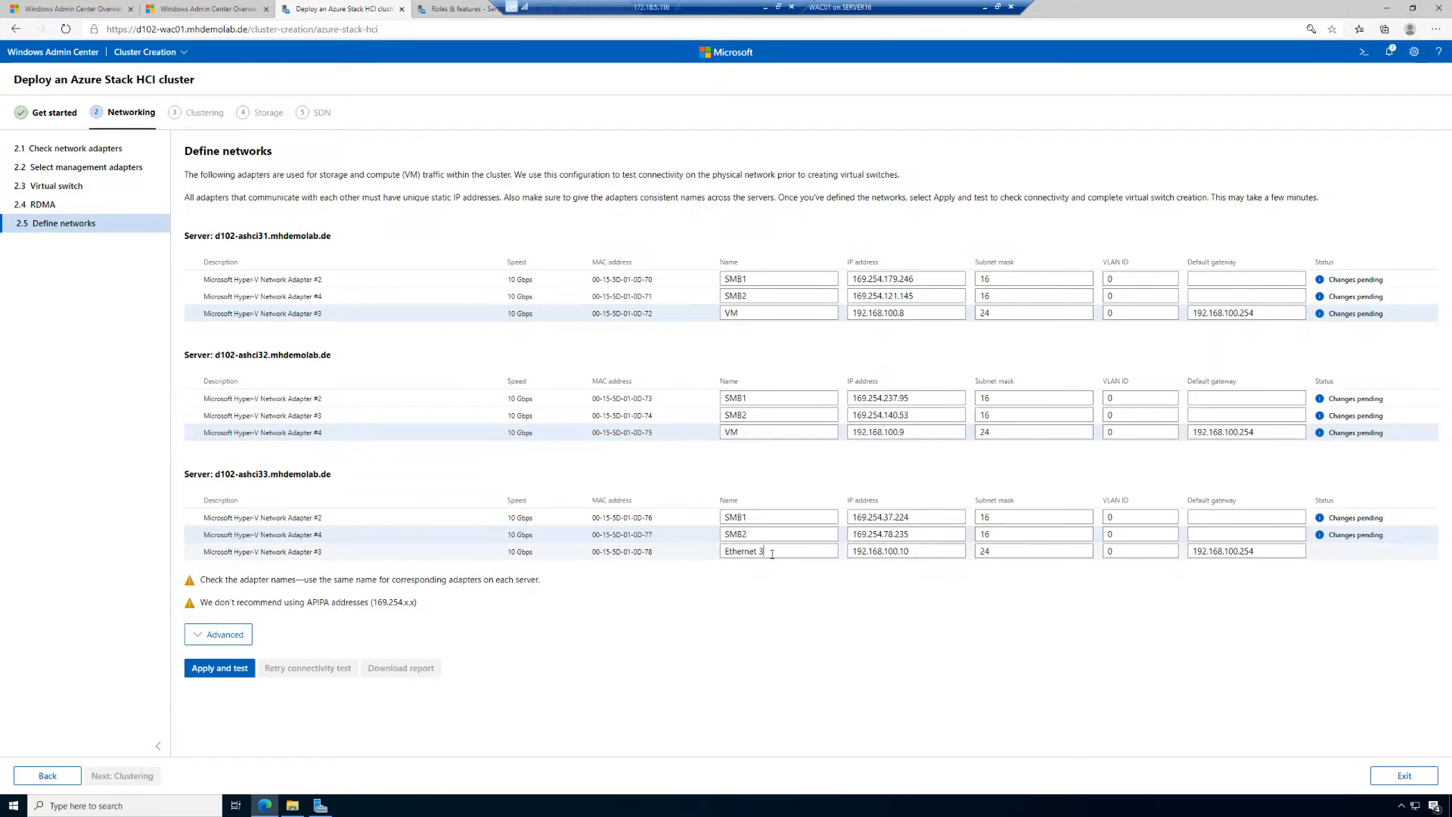
key("BackSpace")
key("BackSpace")
key("BackSpace")
key("BackSpace")
key("BackSpace")
key("BackSpace")
key("BackSpace")
key("BackSpace")
key("BackSpace")
key("BackSpace")
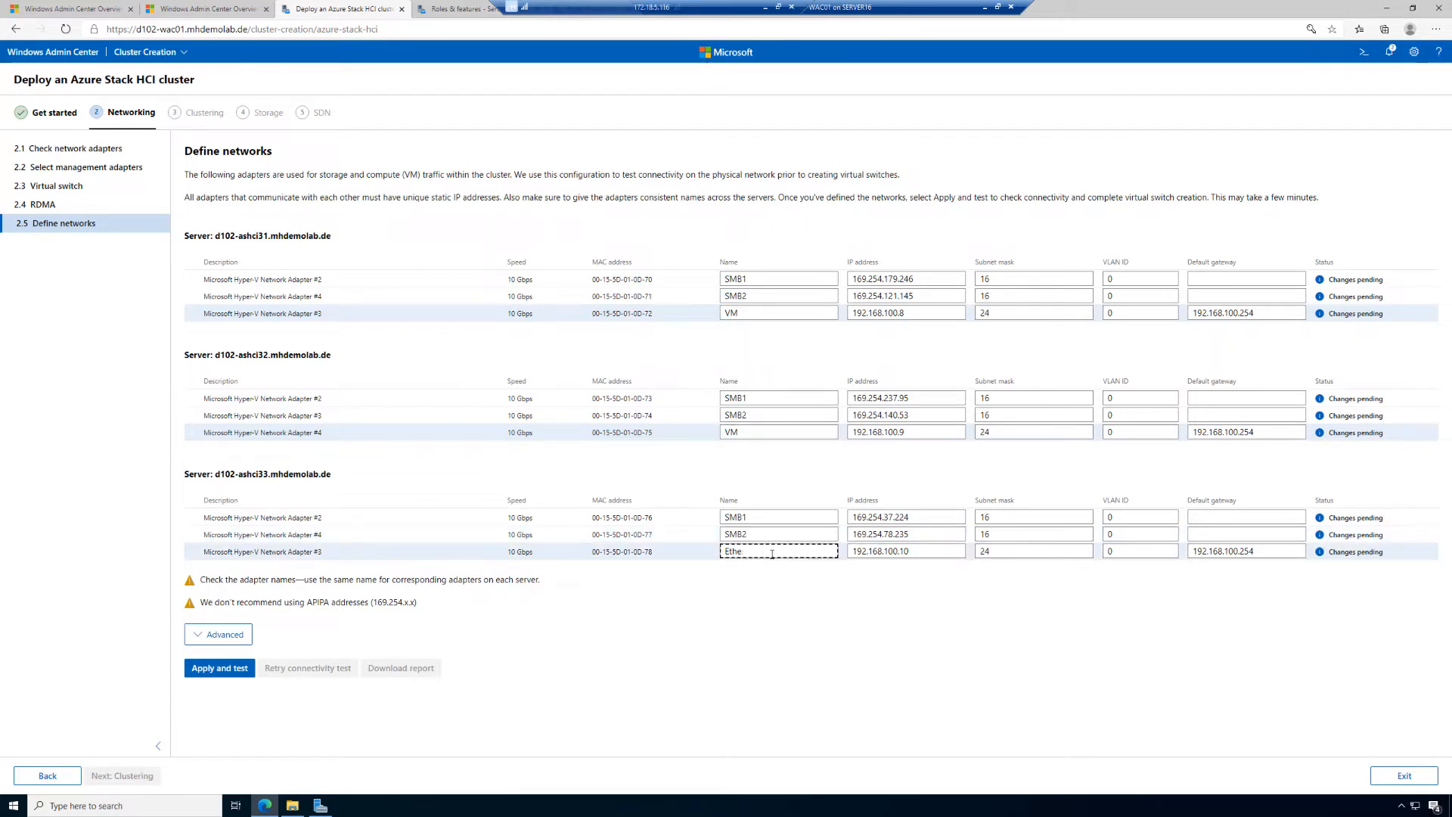
type("VM")
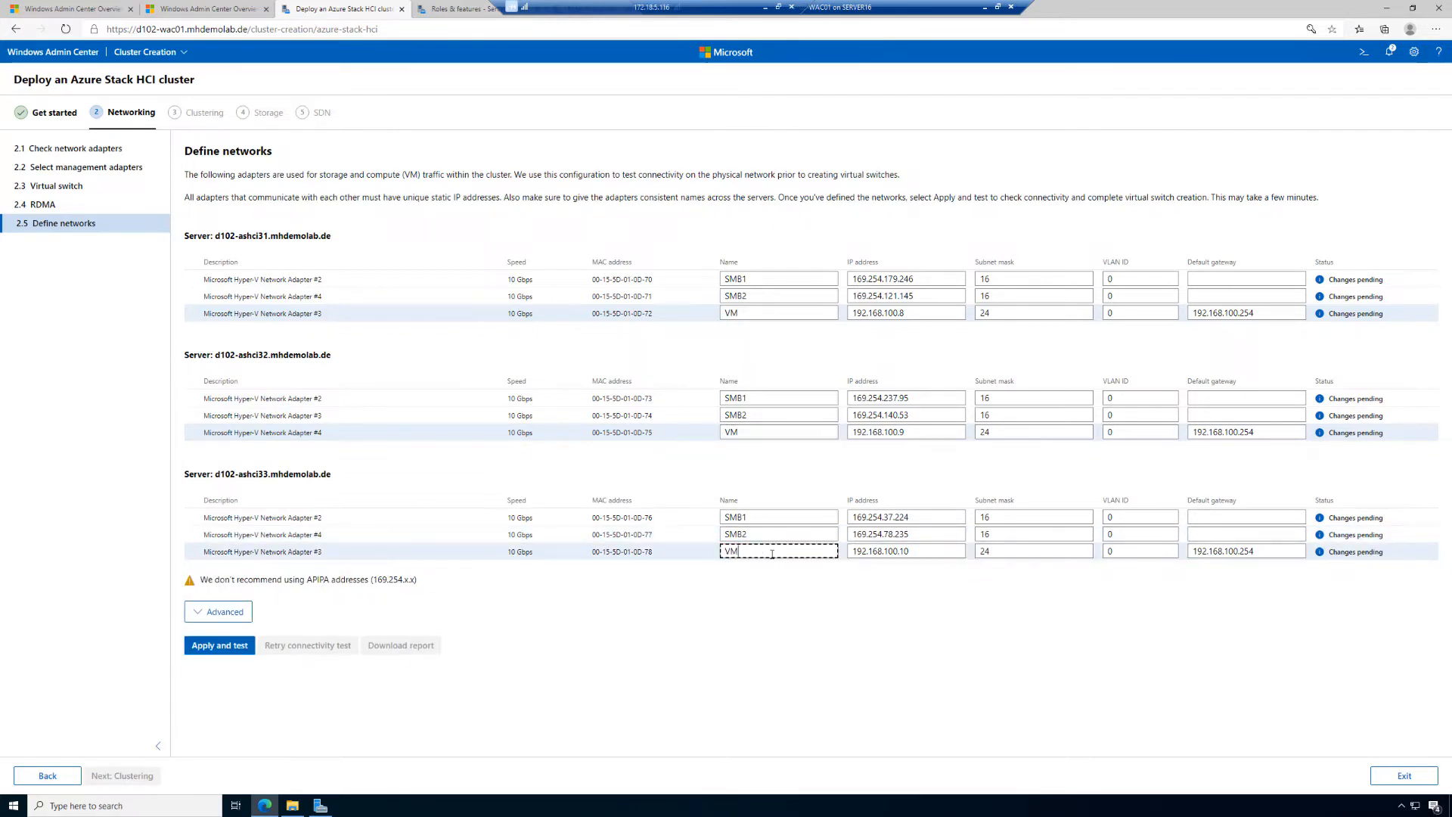
Set the IP address of the SMB1 adapter on server d102-ashci31 to 192.168.101.11
left_click(919, 280)
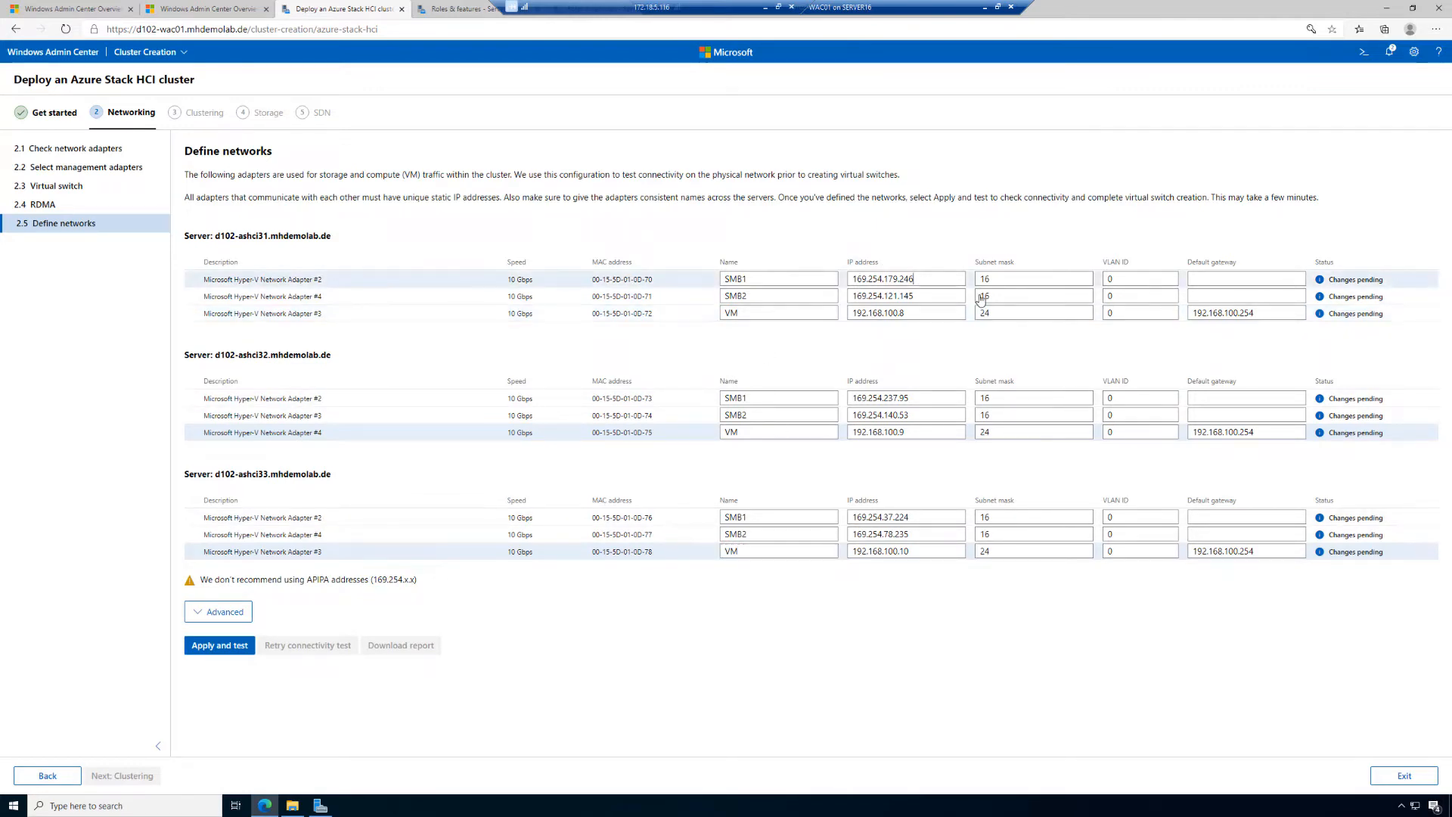
key("BackSpace")
key("BackSpace")
key("BackSpace")
key("BackSpace")
key("BackSpace")
key("BackSpace")
key("BackSpace")
key("BackSpace")
key("BackSpace")
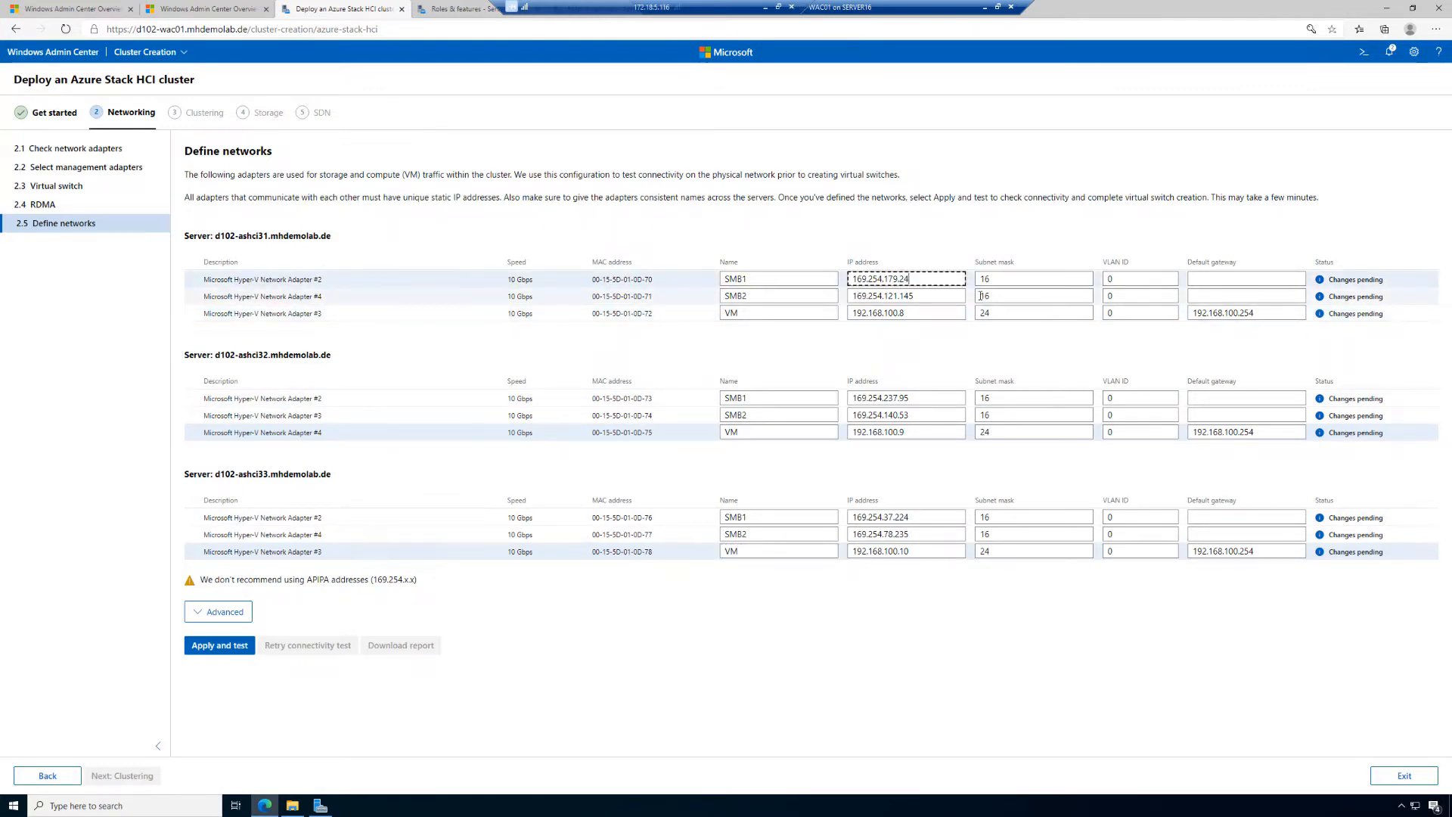
key("BackSpace")
key("BackSpace")
key("BackSpace")
key("BackSpace")
key("BackSpace")
key("BackSpace")
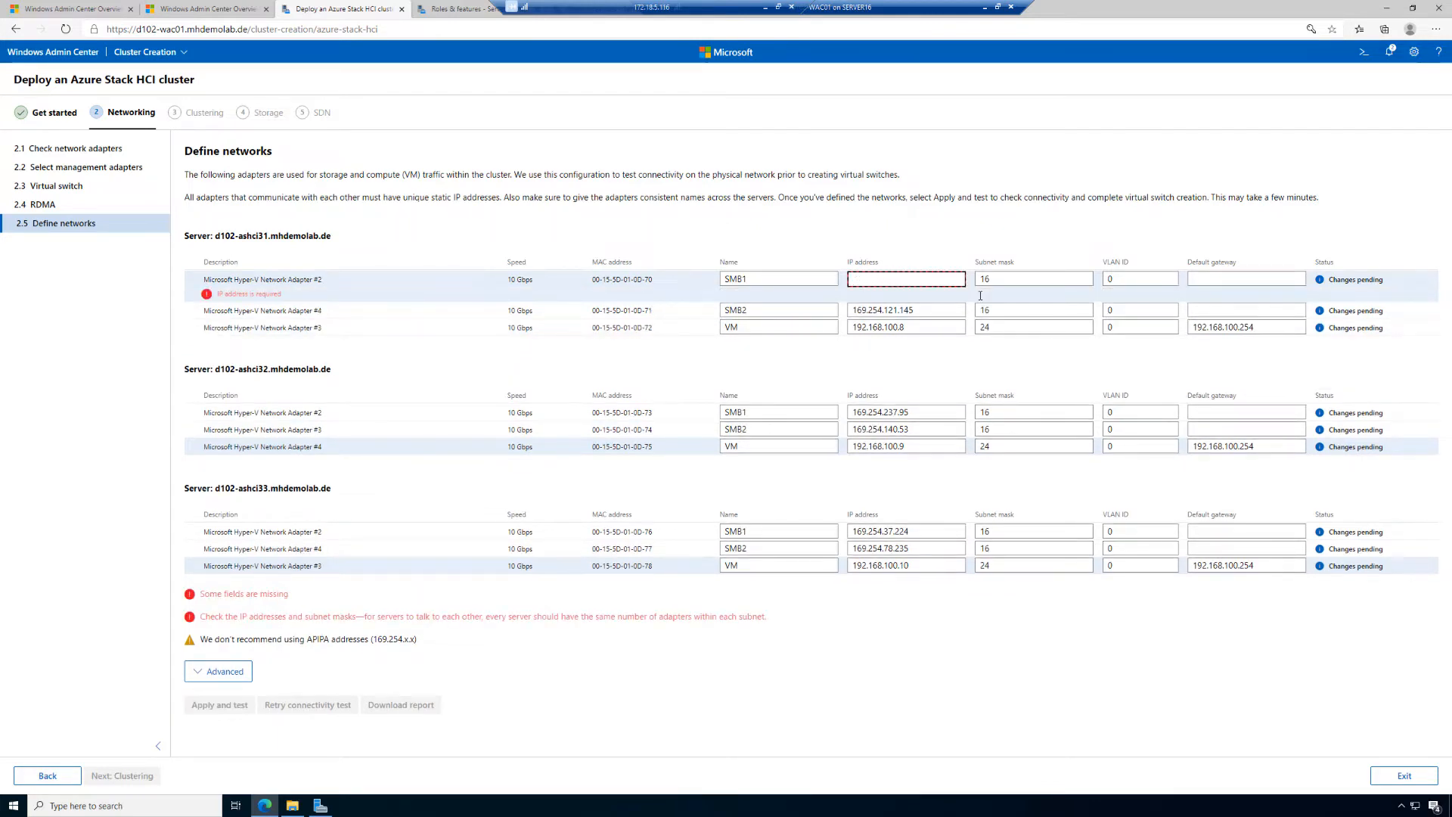
type("192")
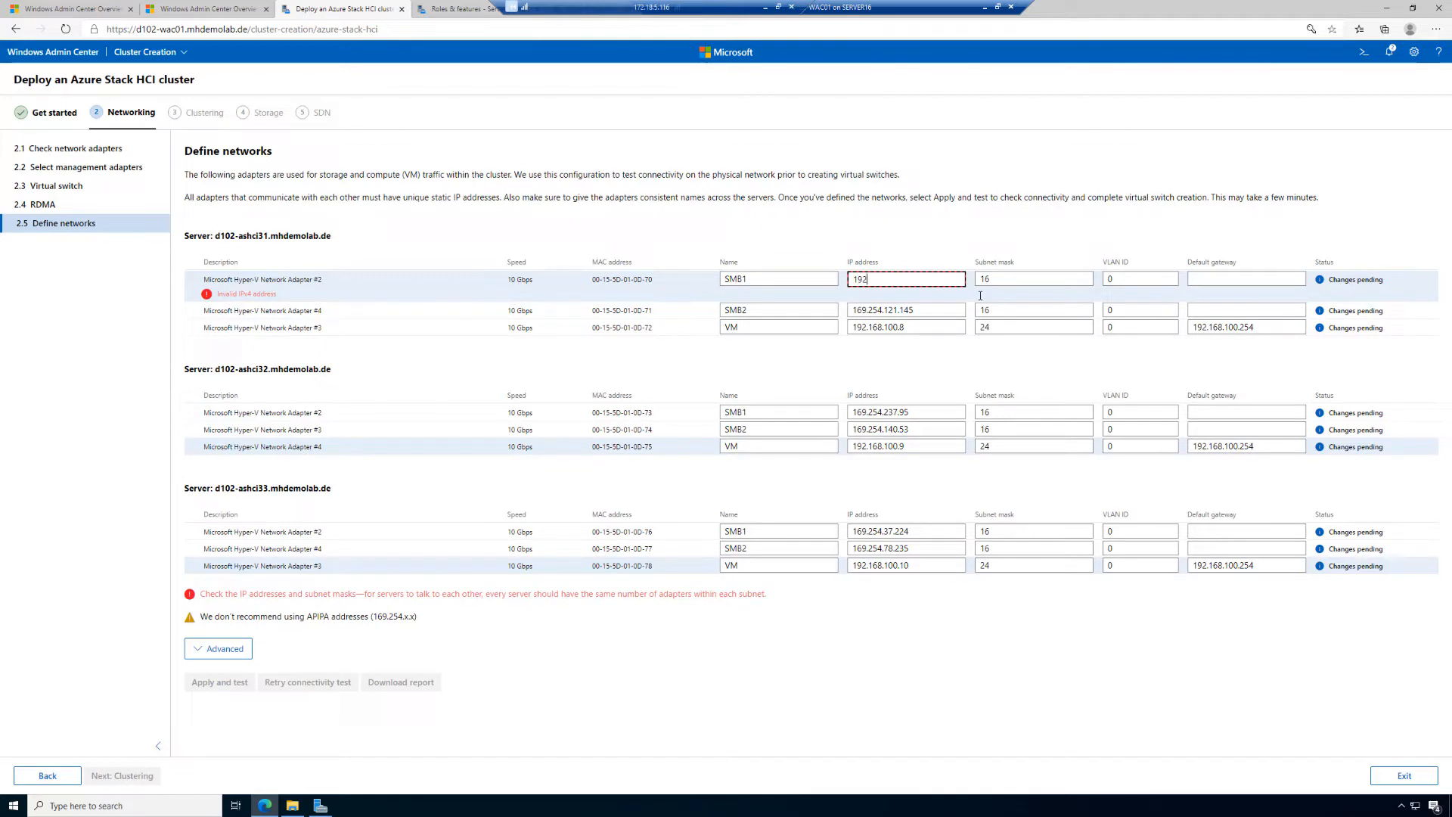
type(".168.101")
type(".11")
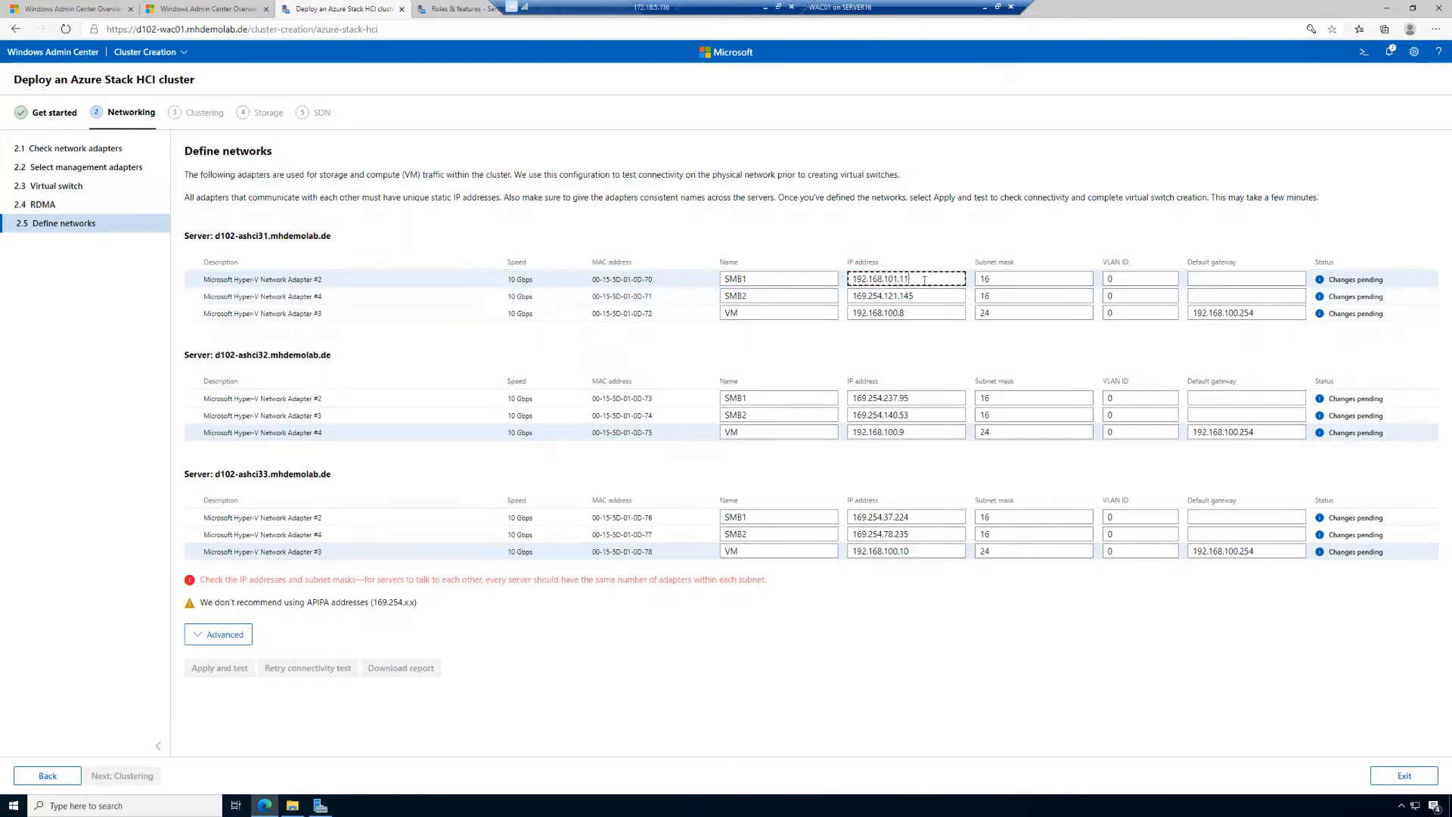
Set the subnet mask of the SMB1 adapter on server d102-ashci31 to 24
left_click(978, 278)
key("Tab")
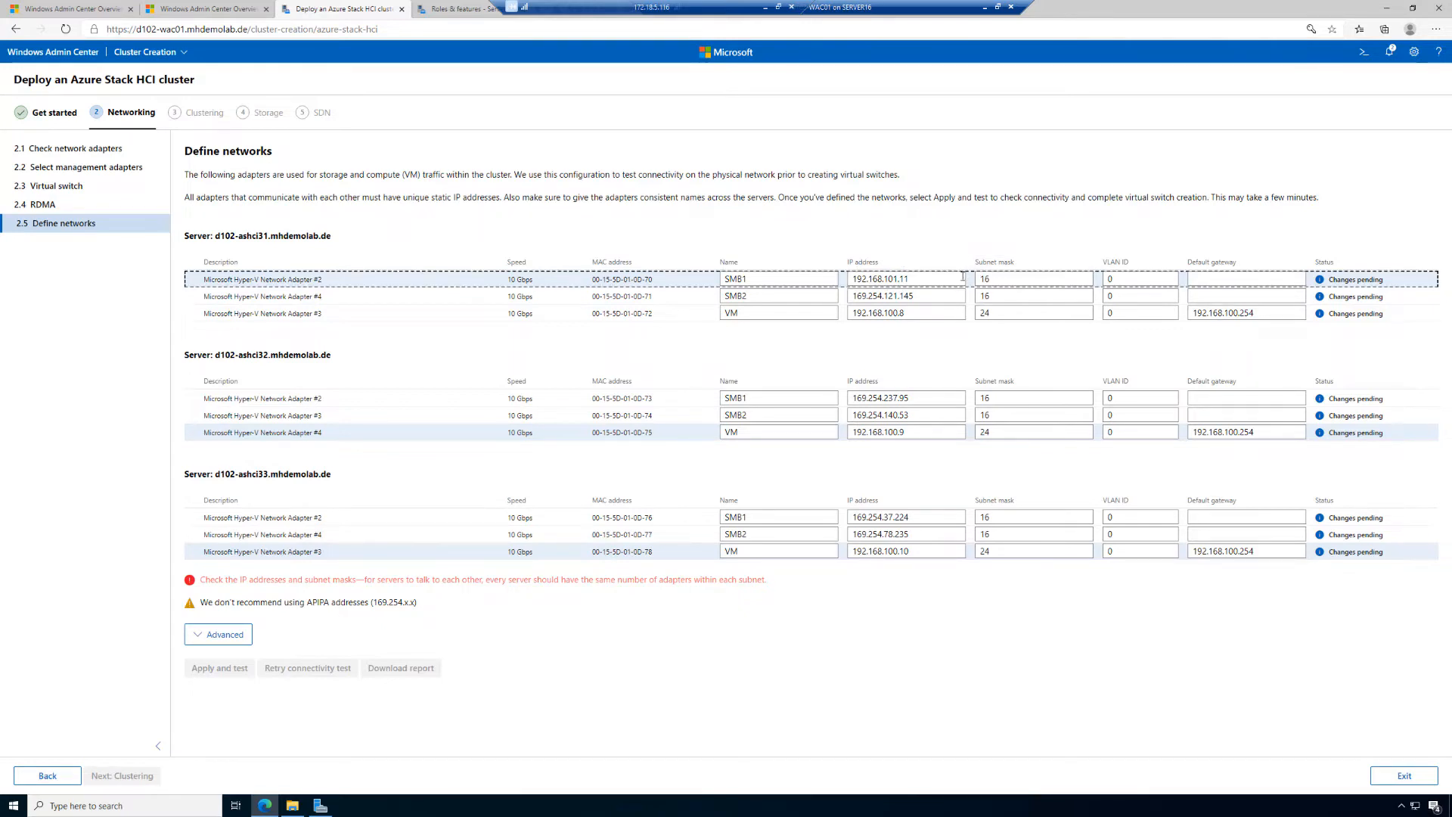
left_click(1004, 279)
key("BackSpace")
key("BackSpace")
type("24")
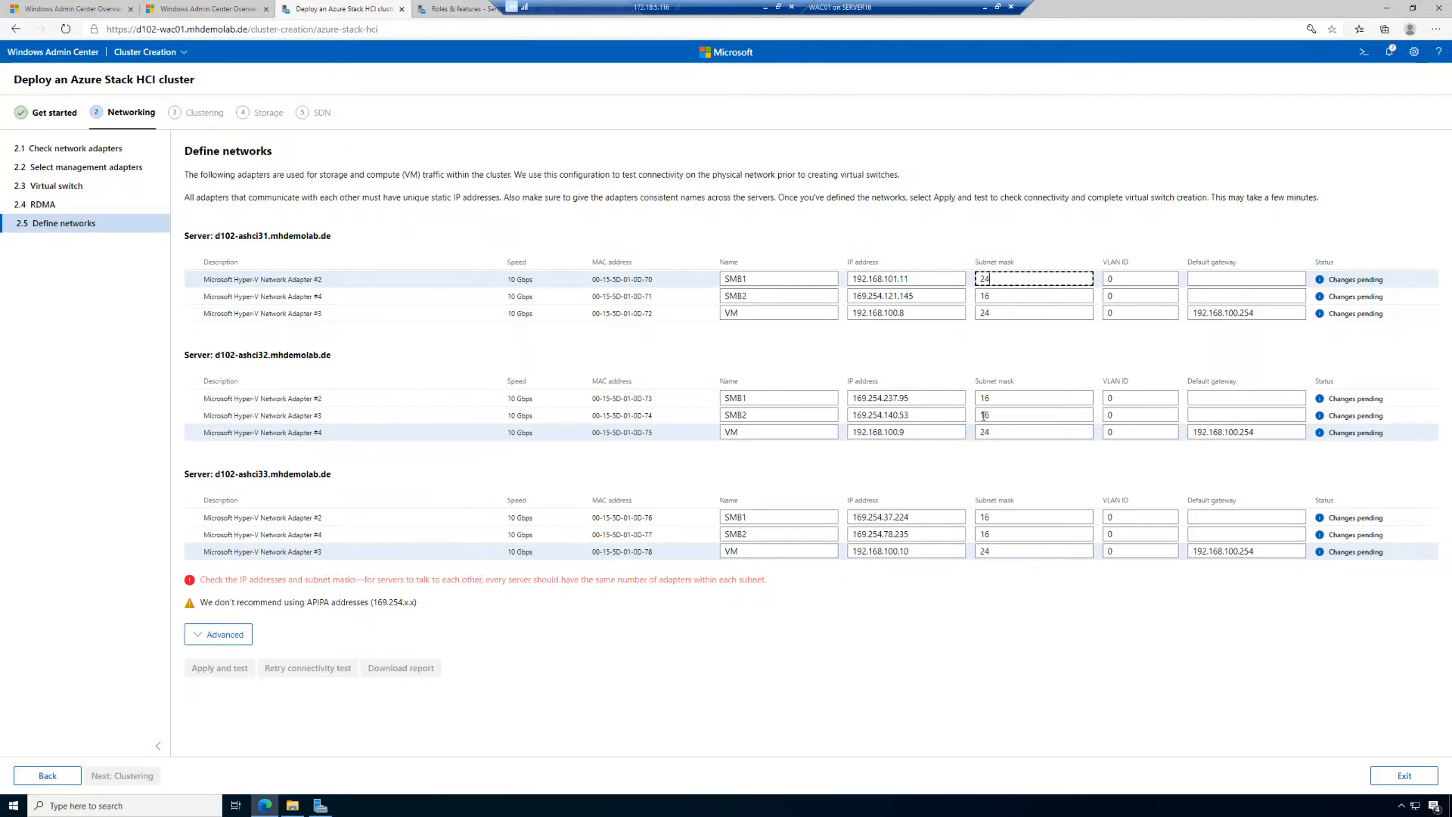
Set the IP address of the SMB2 adapter on server d102-ashci31 to 192.168.101.12
left_click(947, 297)
key("ctrl+a")
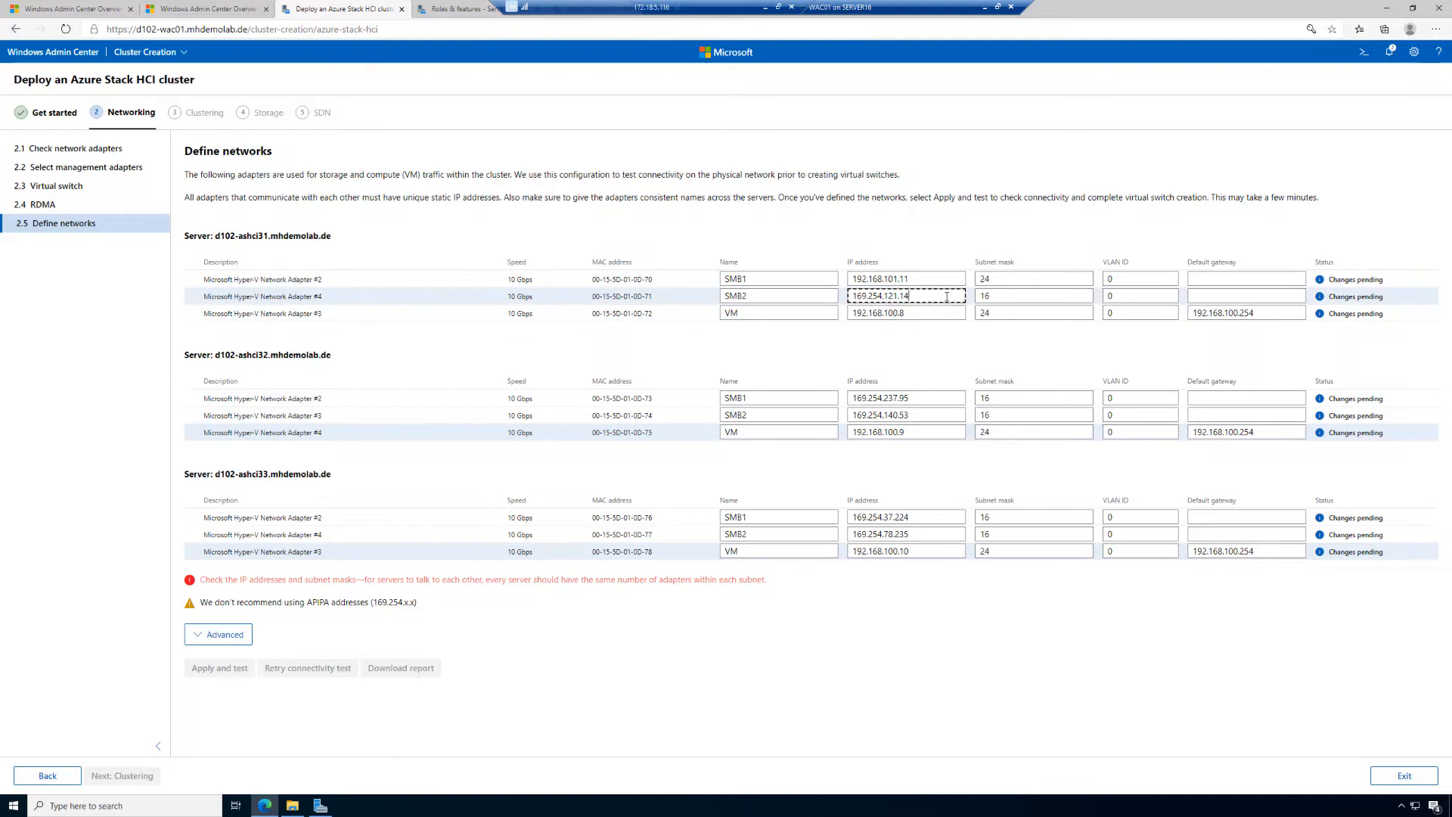
type("169.254")
key("BackSpace")
key("BackSpace")
key("BackSpace")
key("BackSpace")
key("BackSpace")
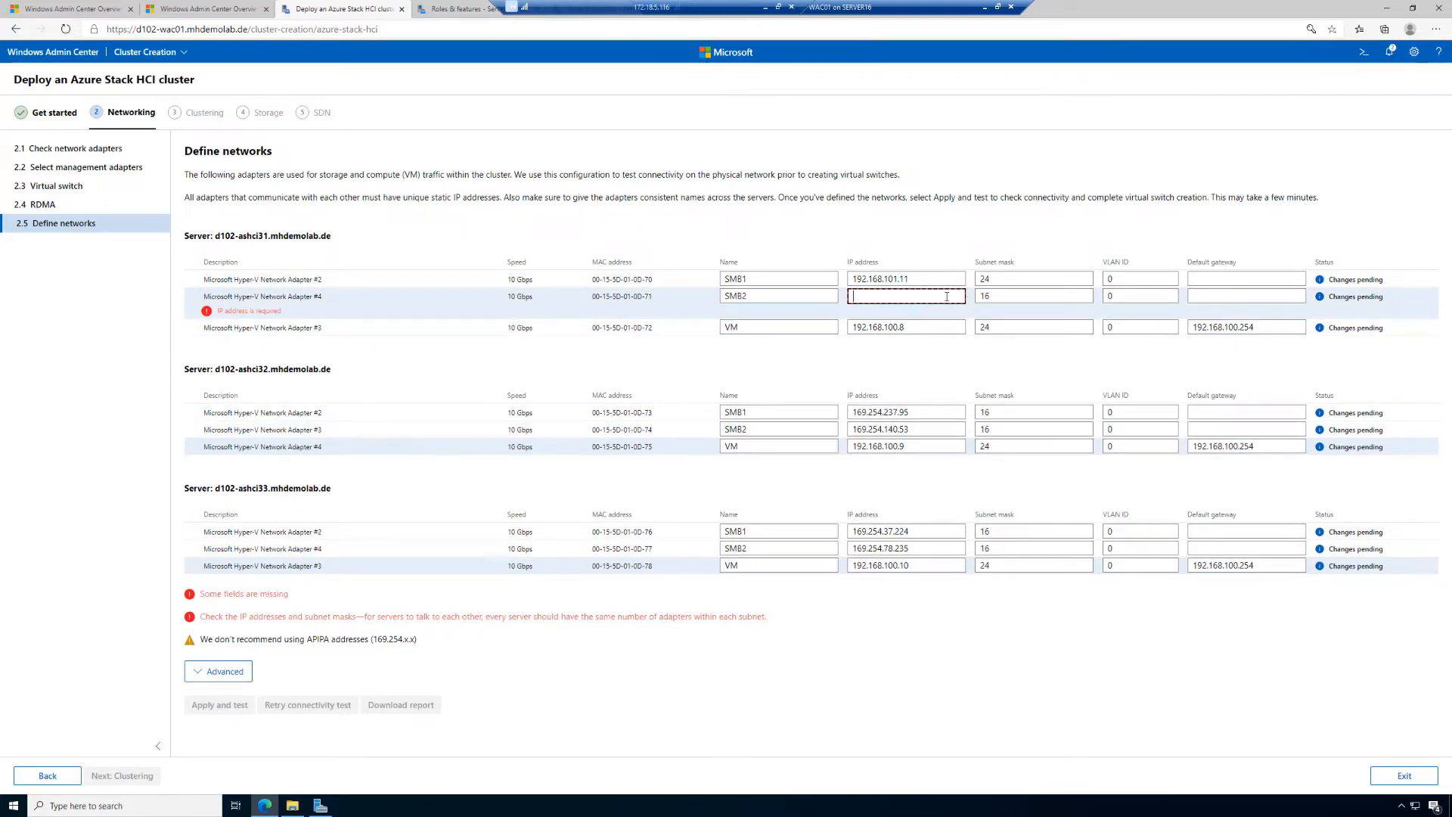
type("192")
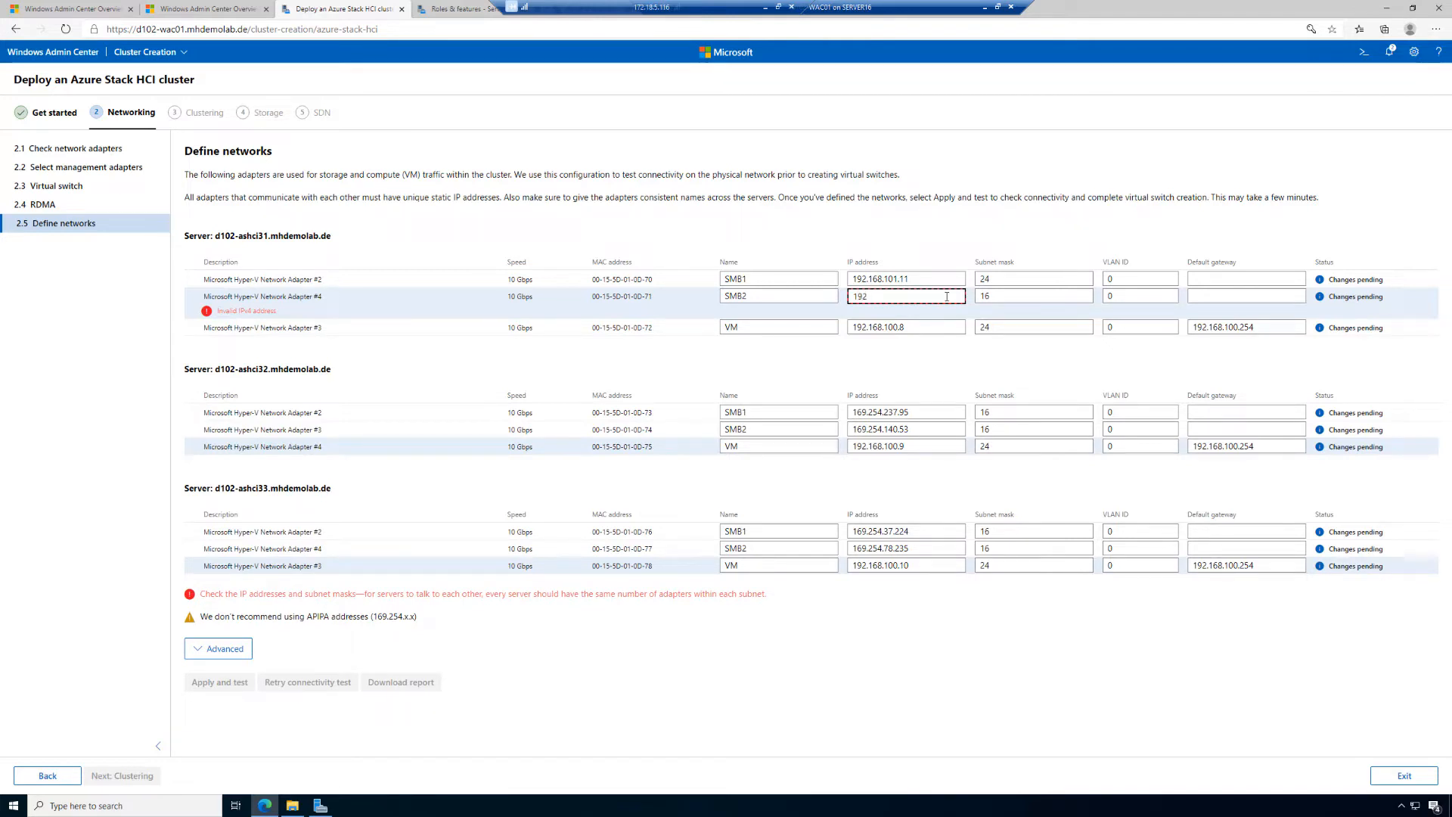
type(".16")
type("8.101")
type("1")
type("12")
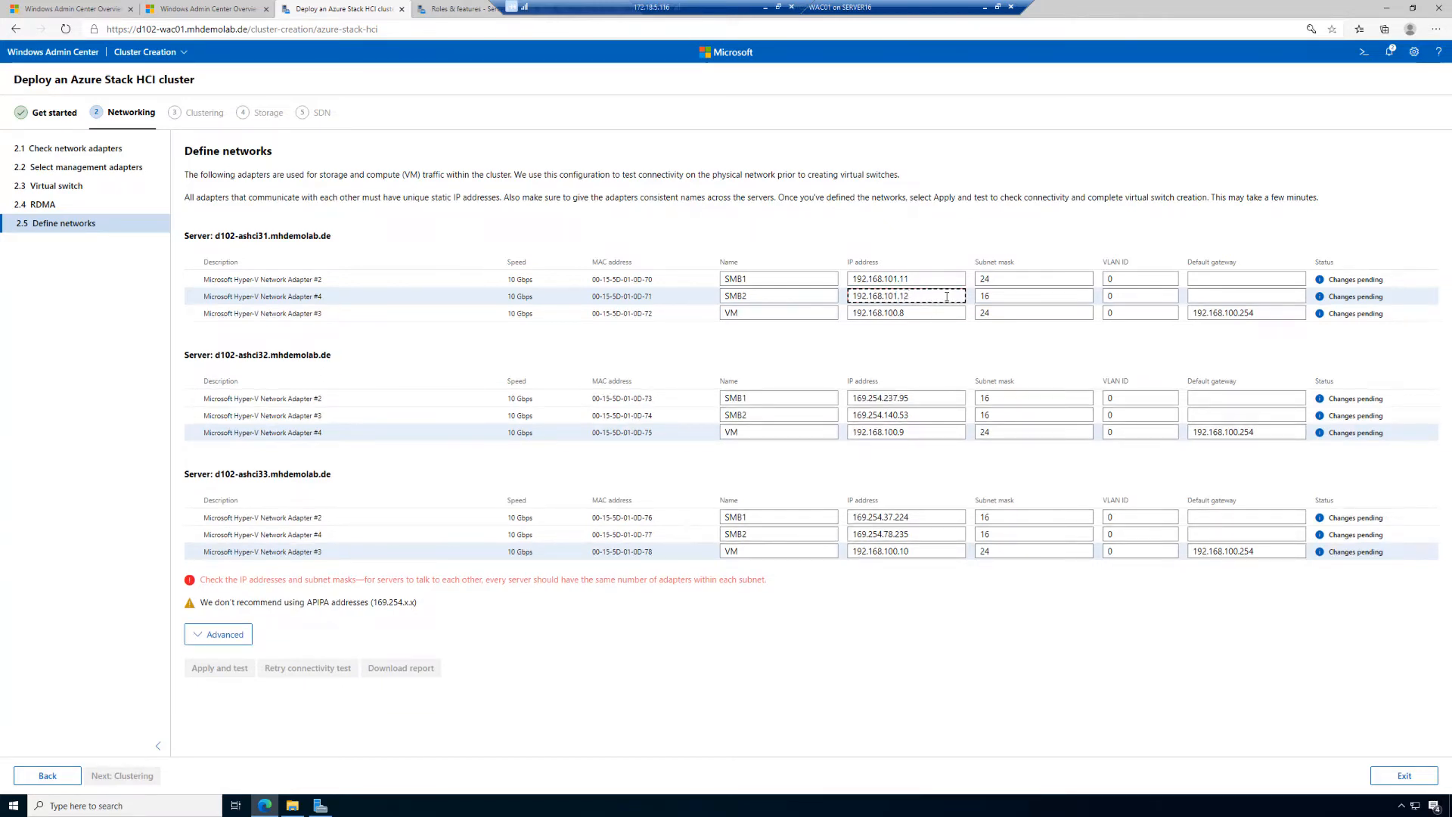
Set the subnet mask of the SMB2 adapter on server d102-ashci31 to 24
left_click(1003, 298)
key("BackSpace")
key("BackSpace")
type("24")
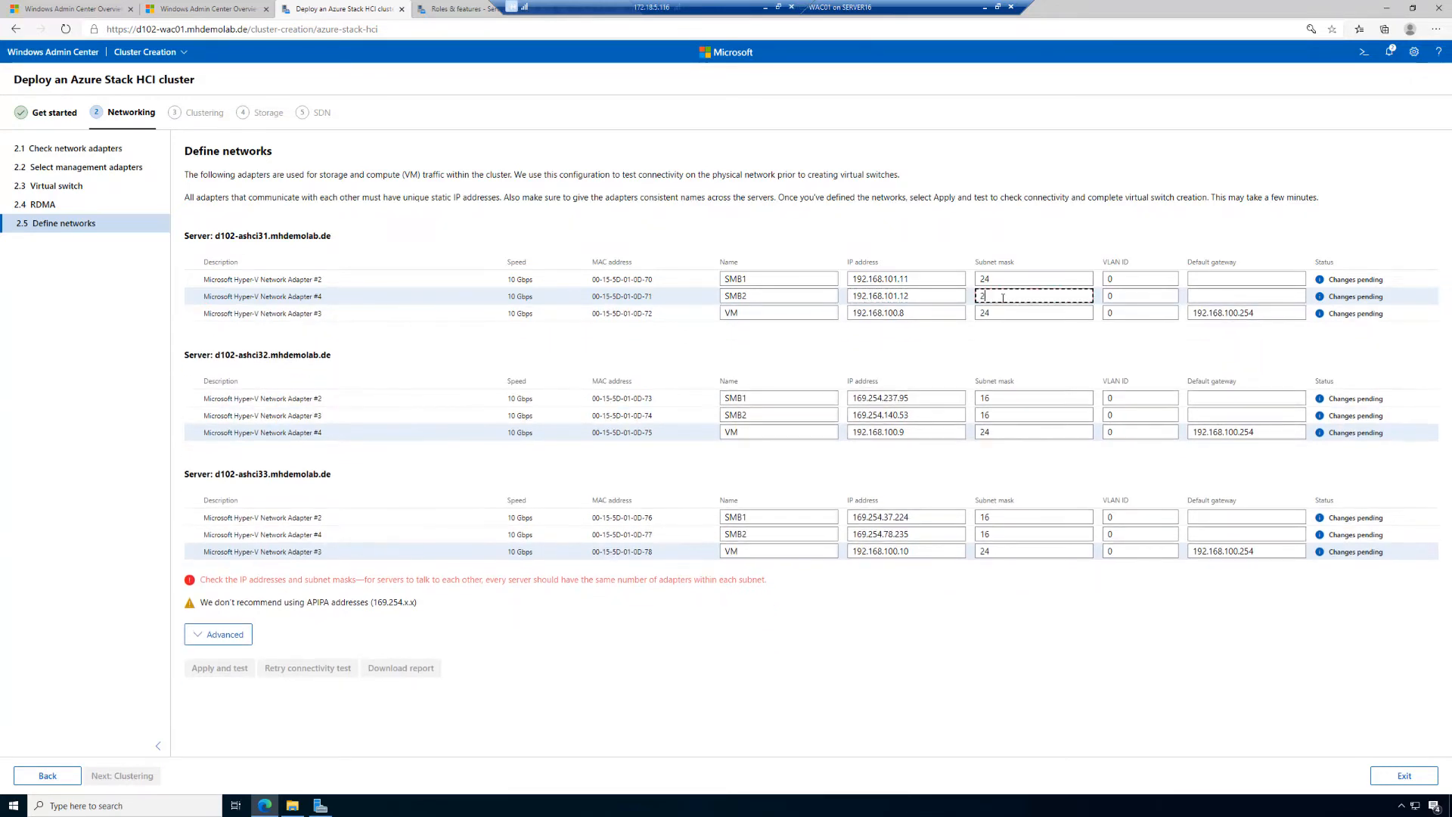
Set the IP address of the SMB1 adapter on server d102-ashci32 to 192.168.101.21
left_click(936, 399)
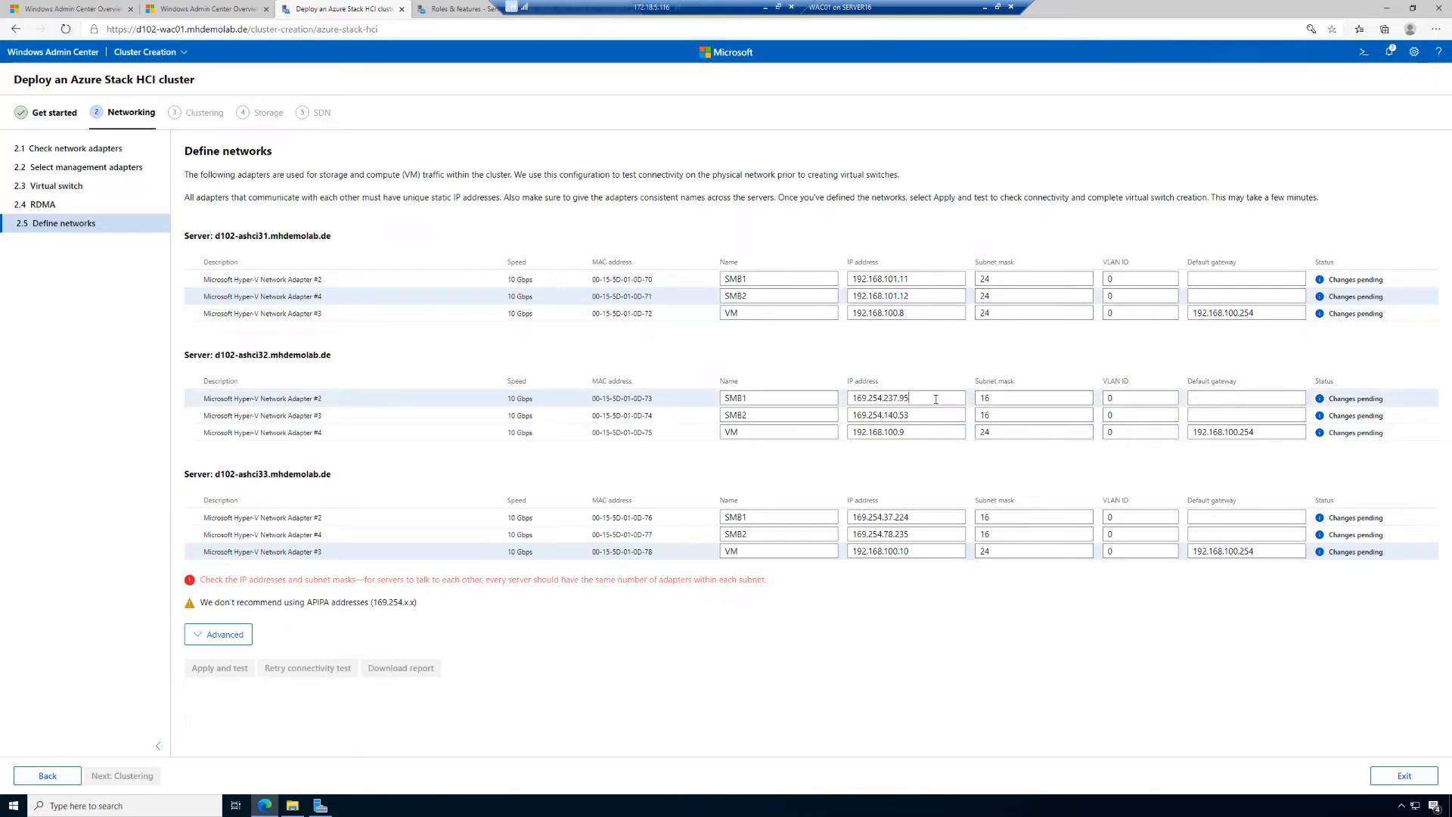
key("ctrl+a")
key("BackSpace")
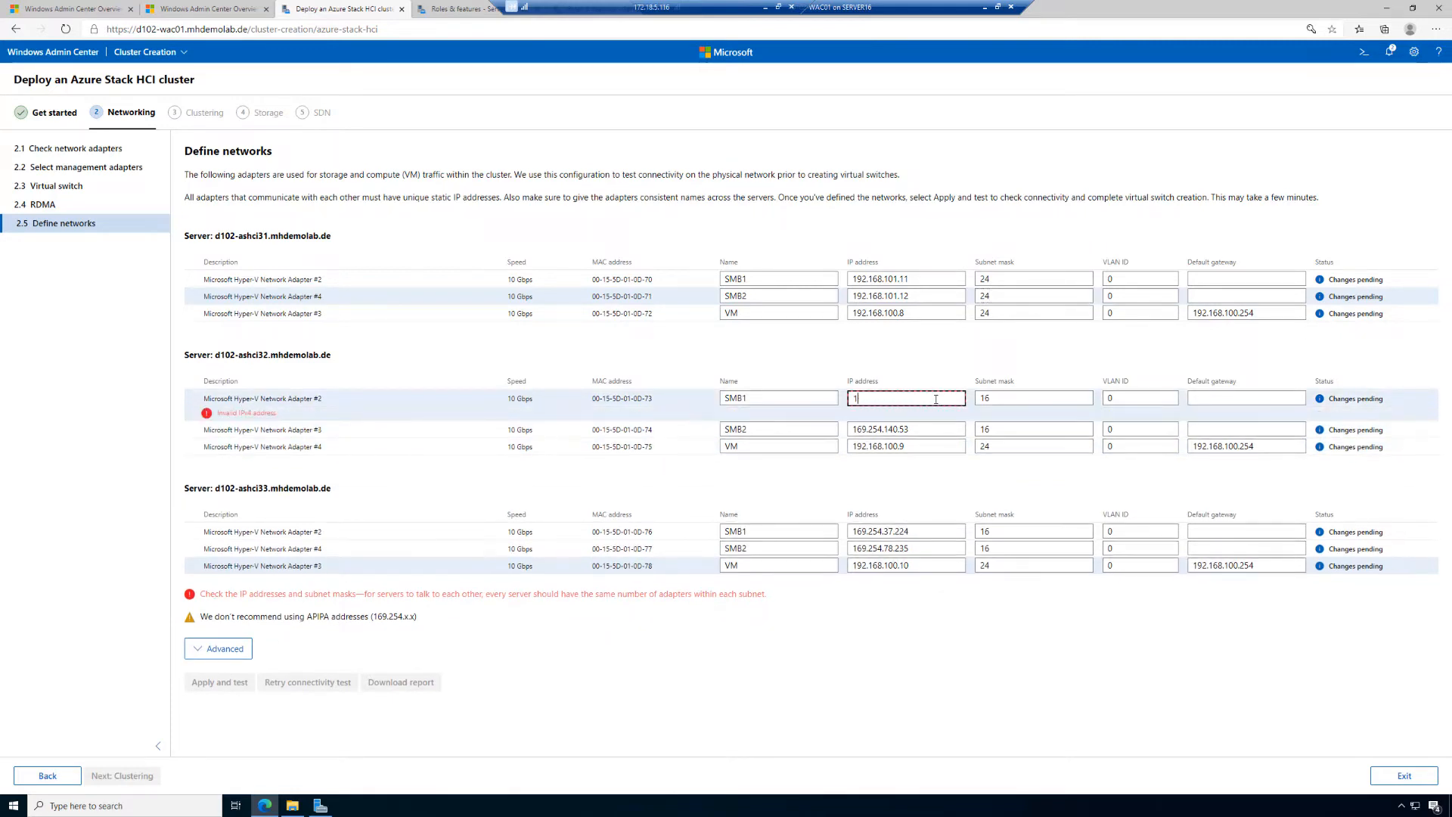
type("192.168.101.21")
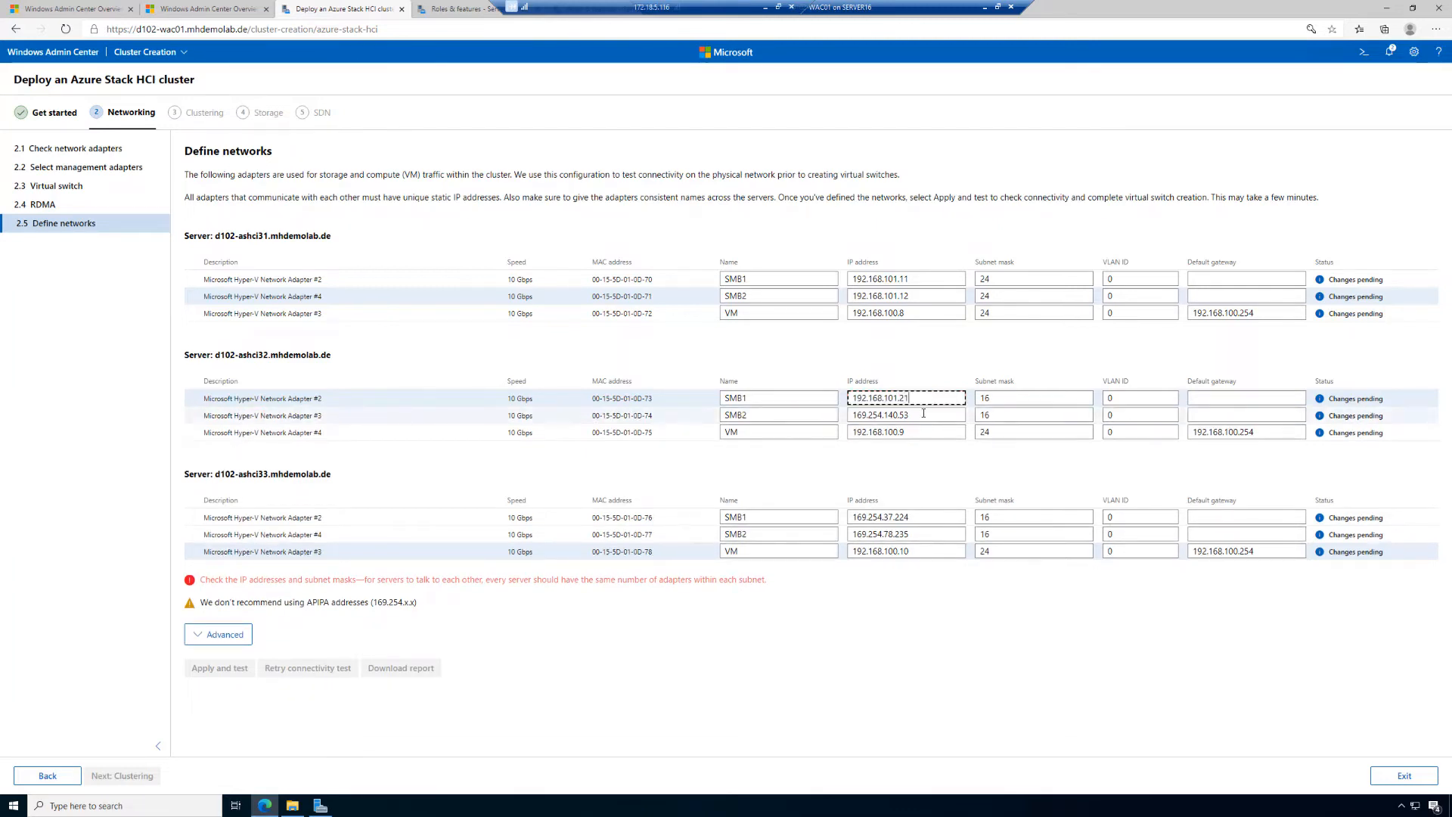
Set the IP address of the SMB2 adapter on server d102-ashci32 to 192.168.101.22
left_click(924, 413)
key("ctrl+a")
key("BackSpace")
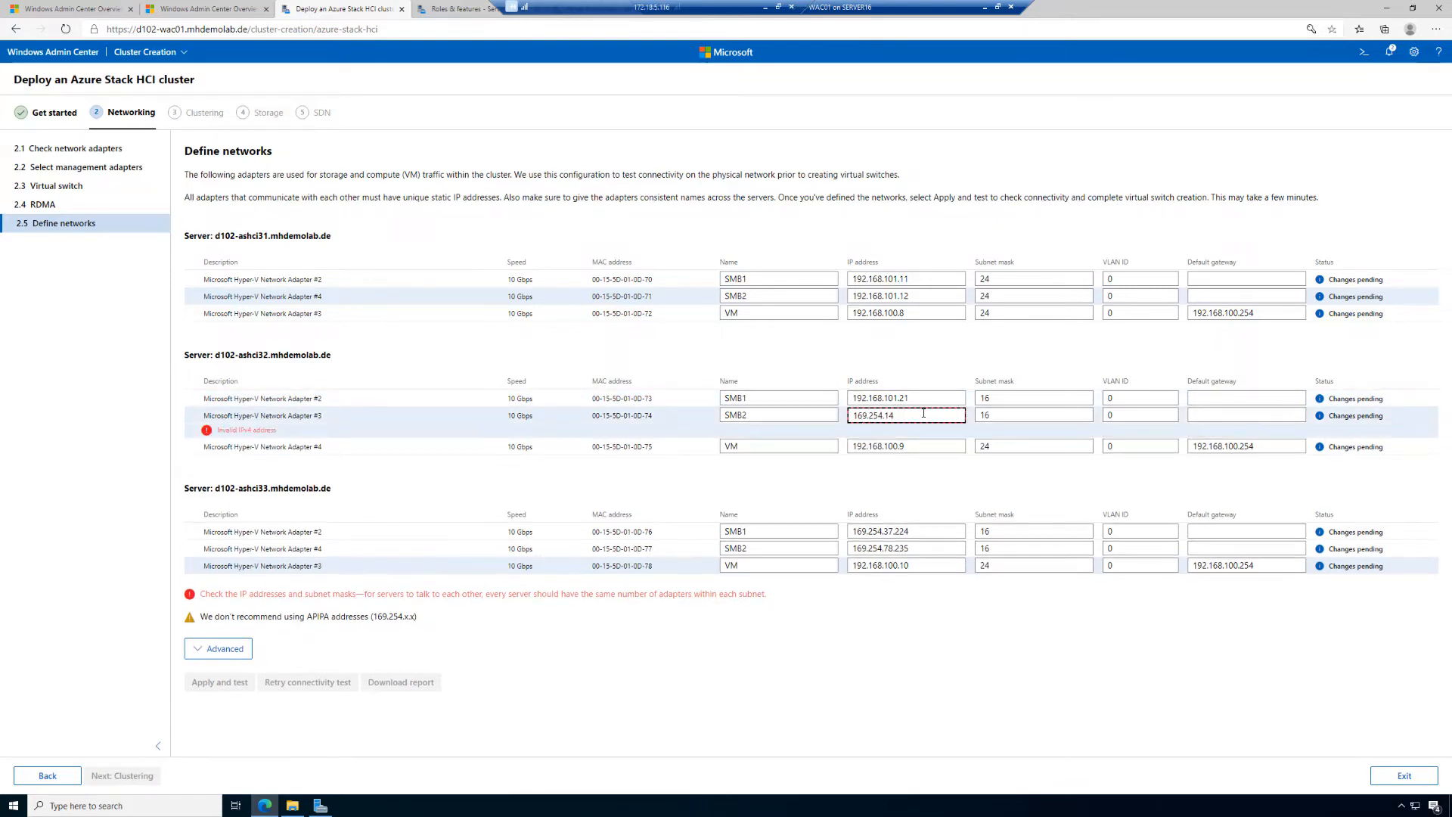
type("192.168.101.22")
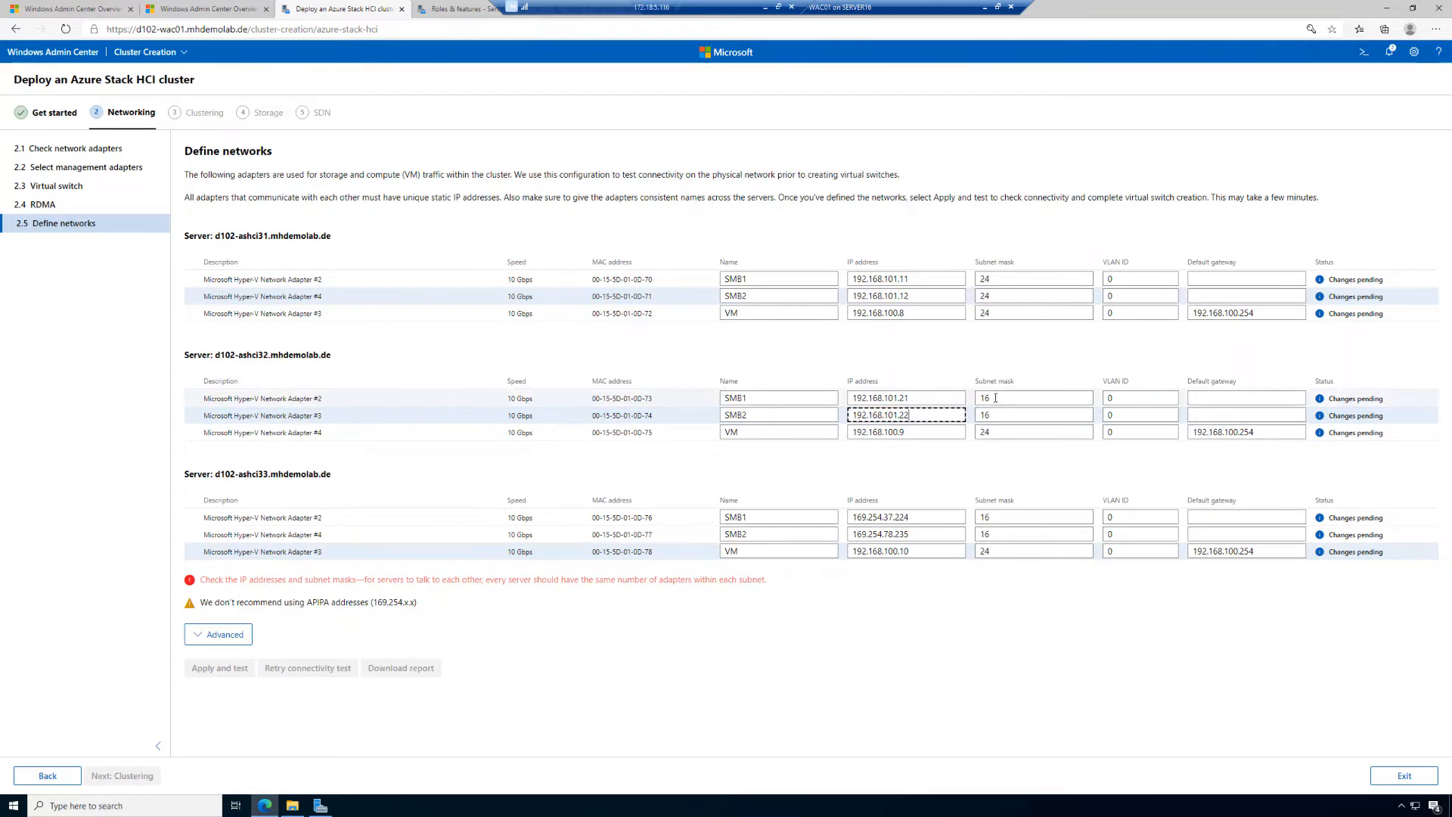
Set the subnet masks of the SMB1 and SMB2 adapters on server d102-ashci32 to 24
double_click(996, 397)
key("BackSpace")
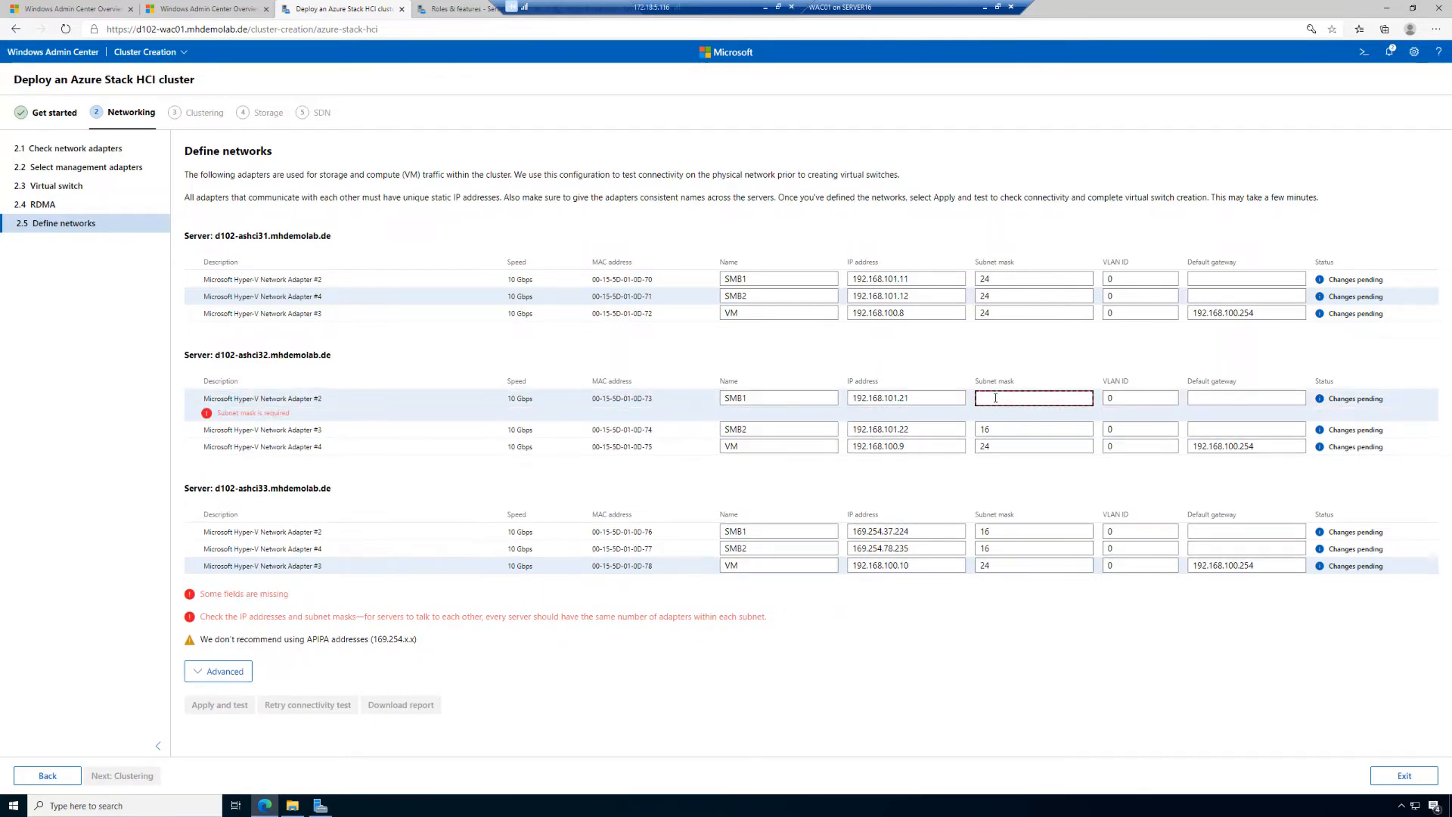
type("24")
left_click(1001, 412)
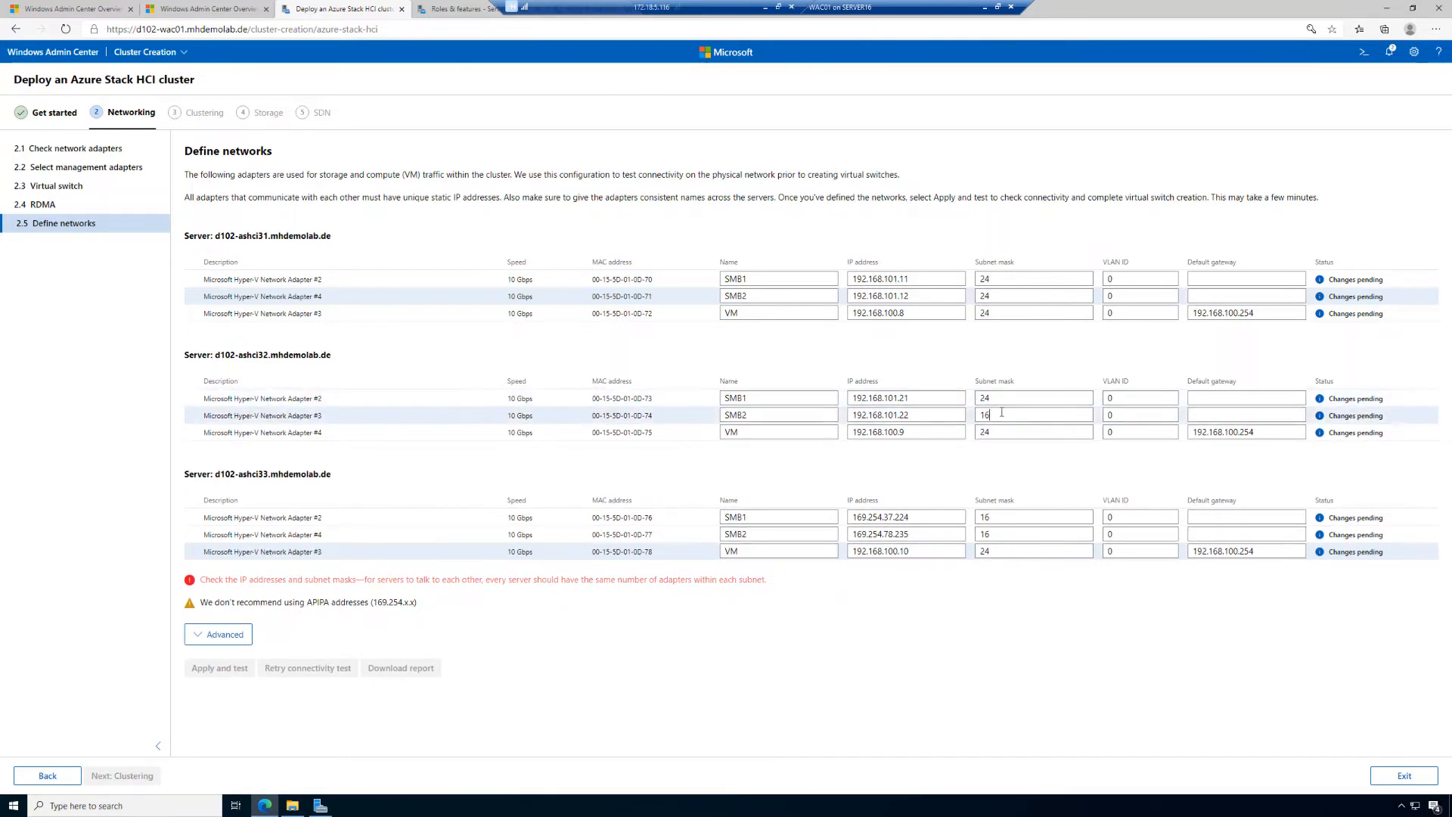
double_click(1001, 412)
key("BackSpace")
type("24")
Set the IP address of the SMB1 adapter on server d102-ashci33 to 192.168.101.31
left_click(939, 517)
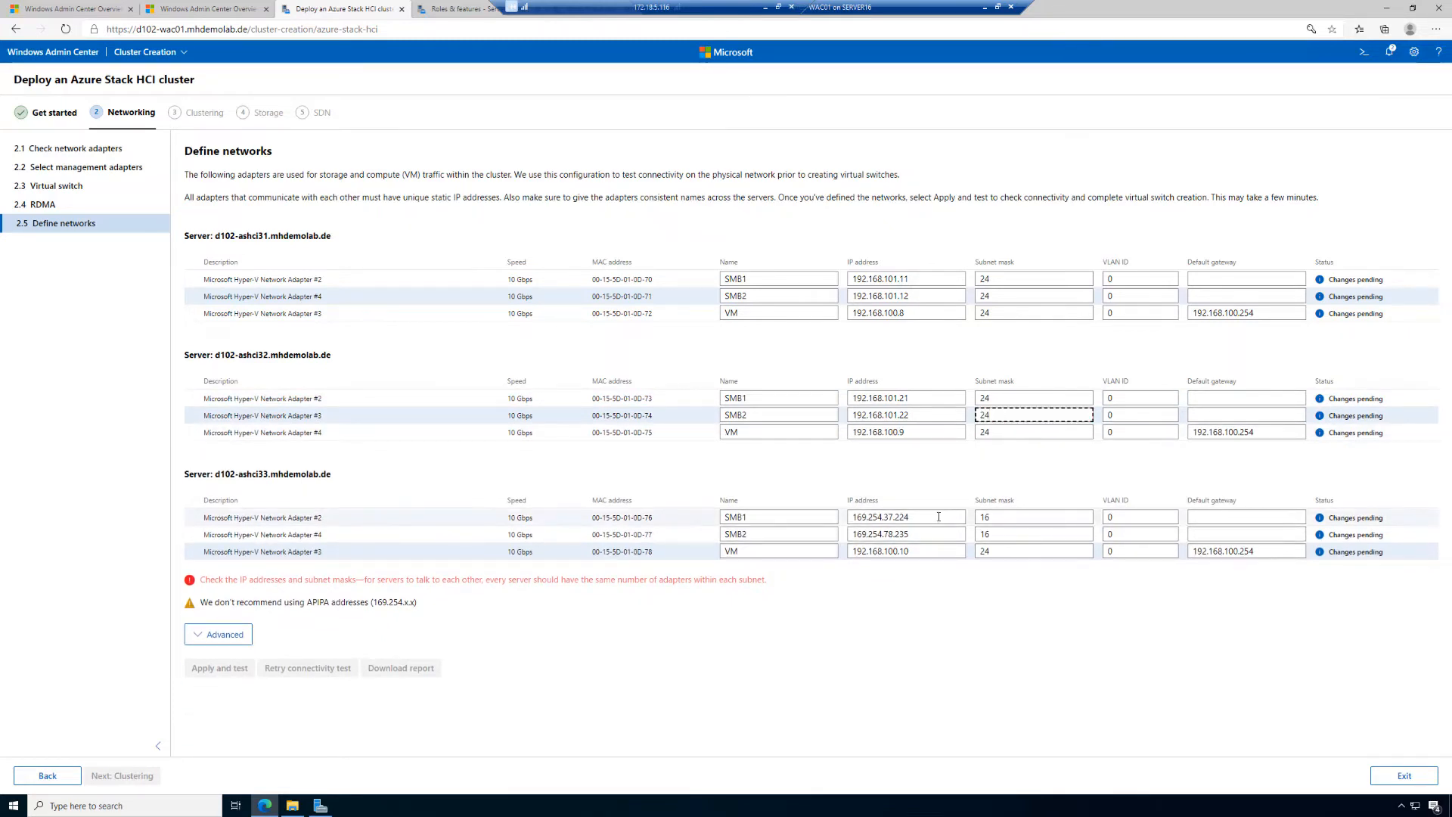
double_click(939, 517)
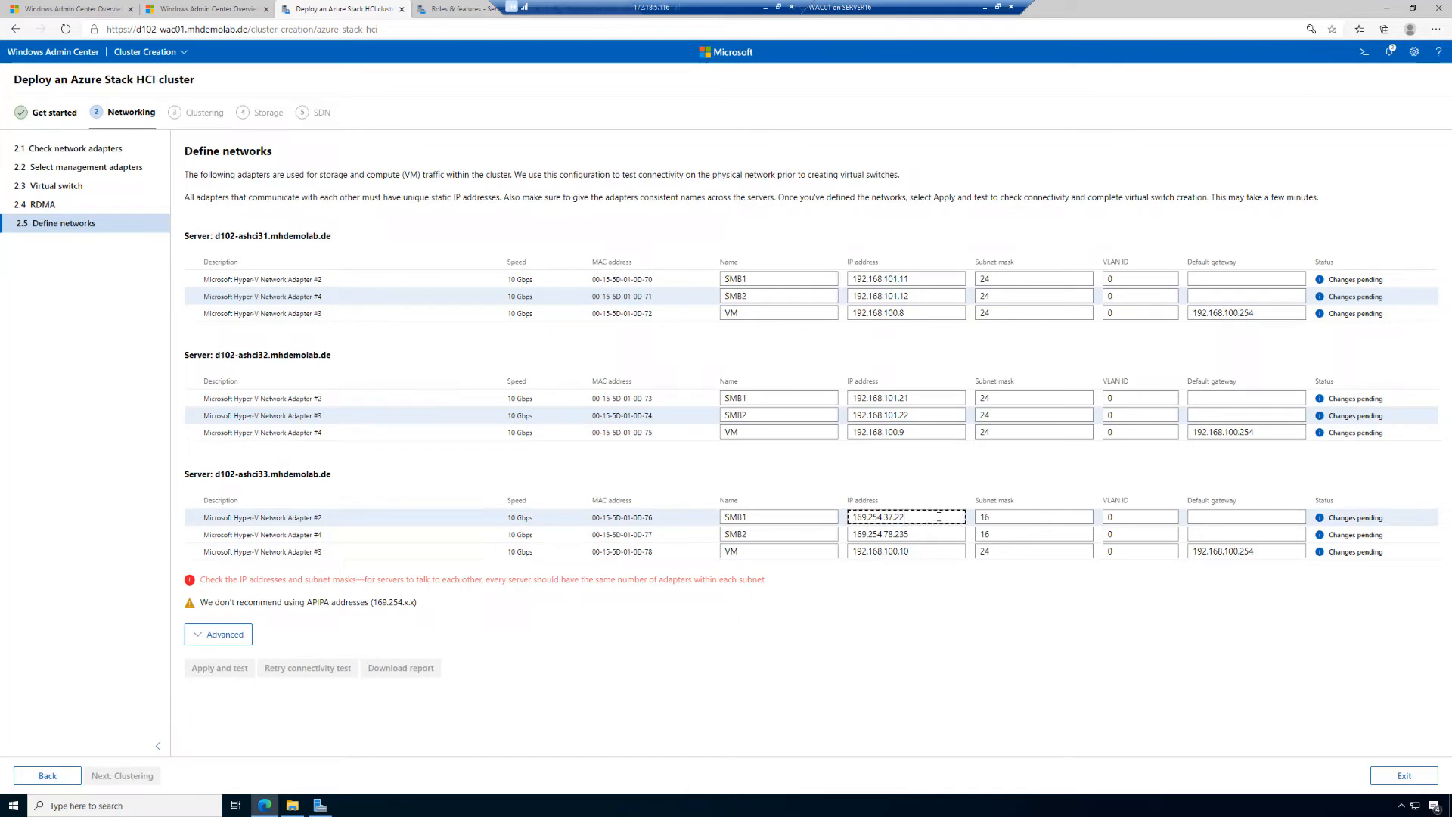
key("BackSpace")
type("192")
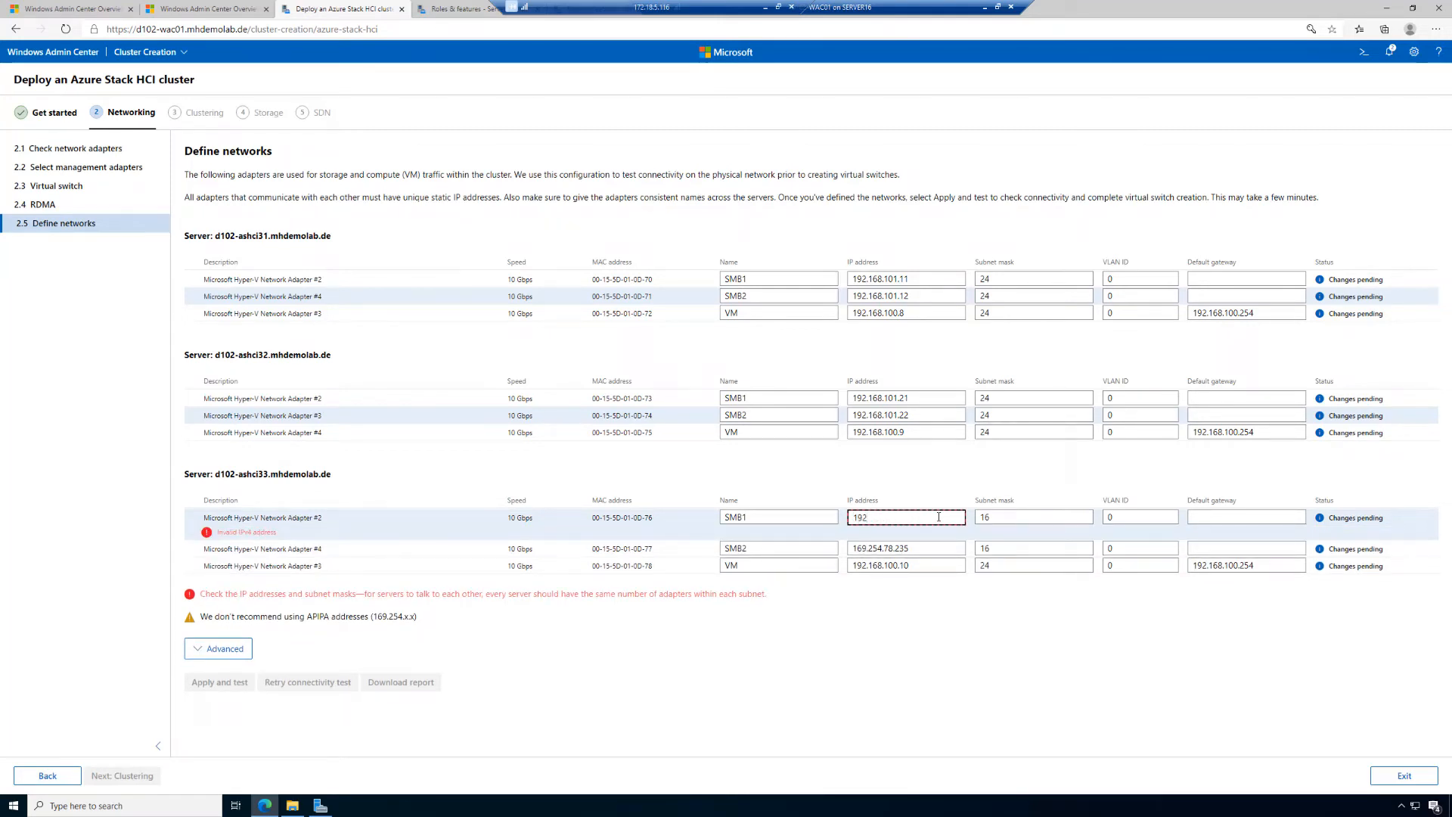
type(".168.101.31")
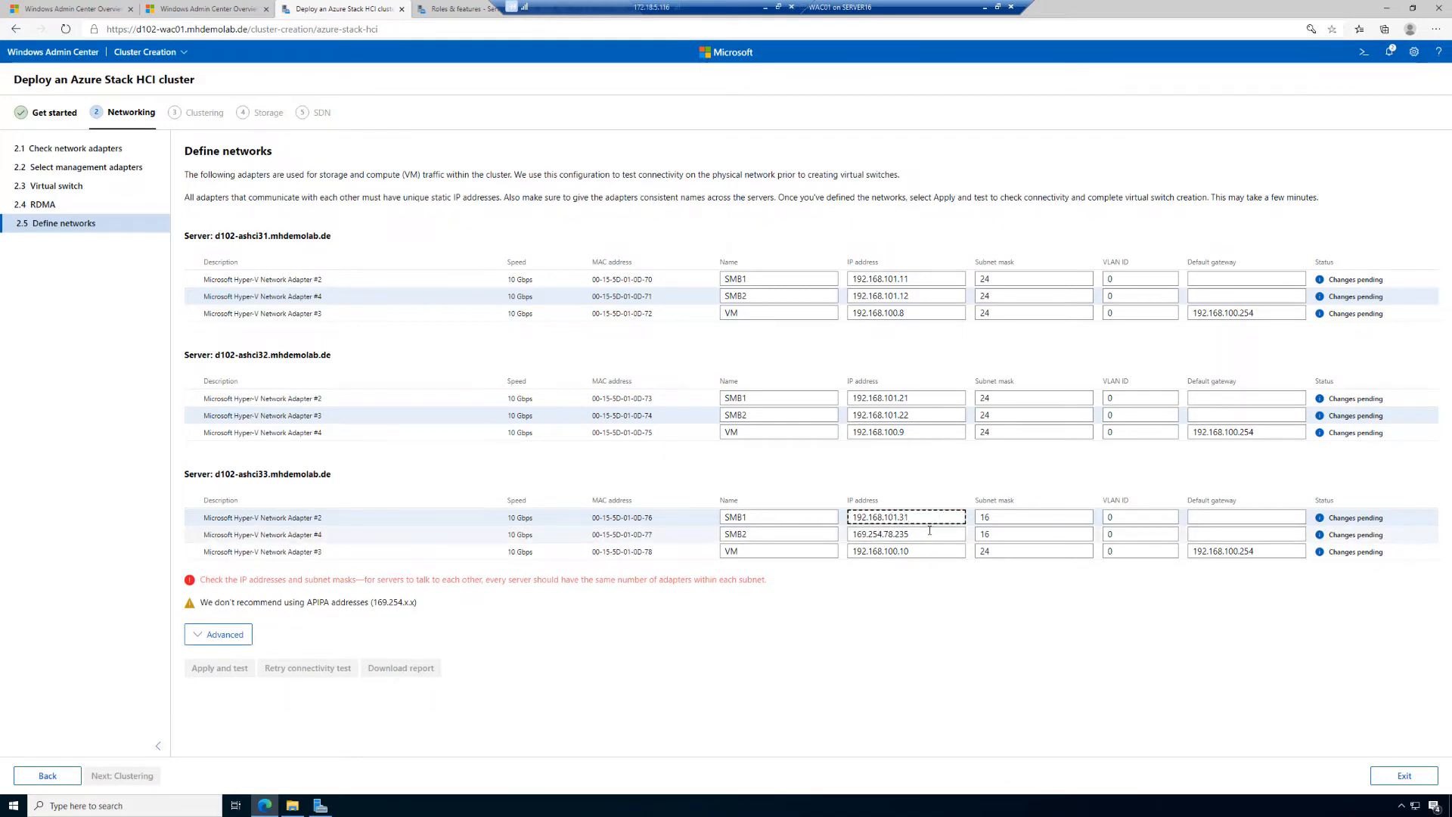
Set the IP address of the SMB2 adapter on server d102-ashci33 to 192.168.101.32
left_click(929, 530)
key("ctrl+a")
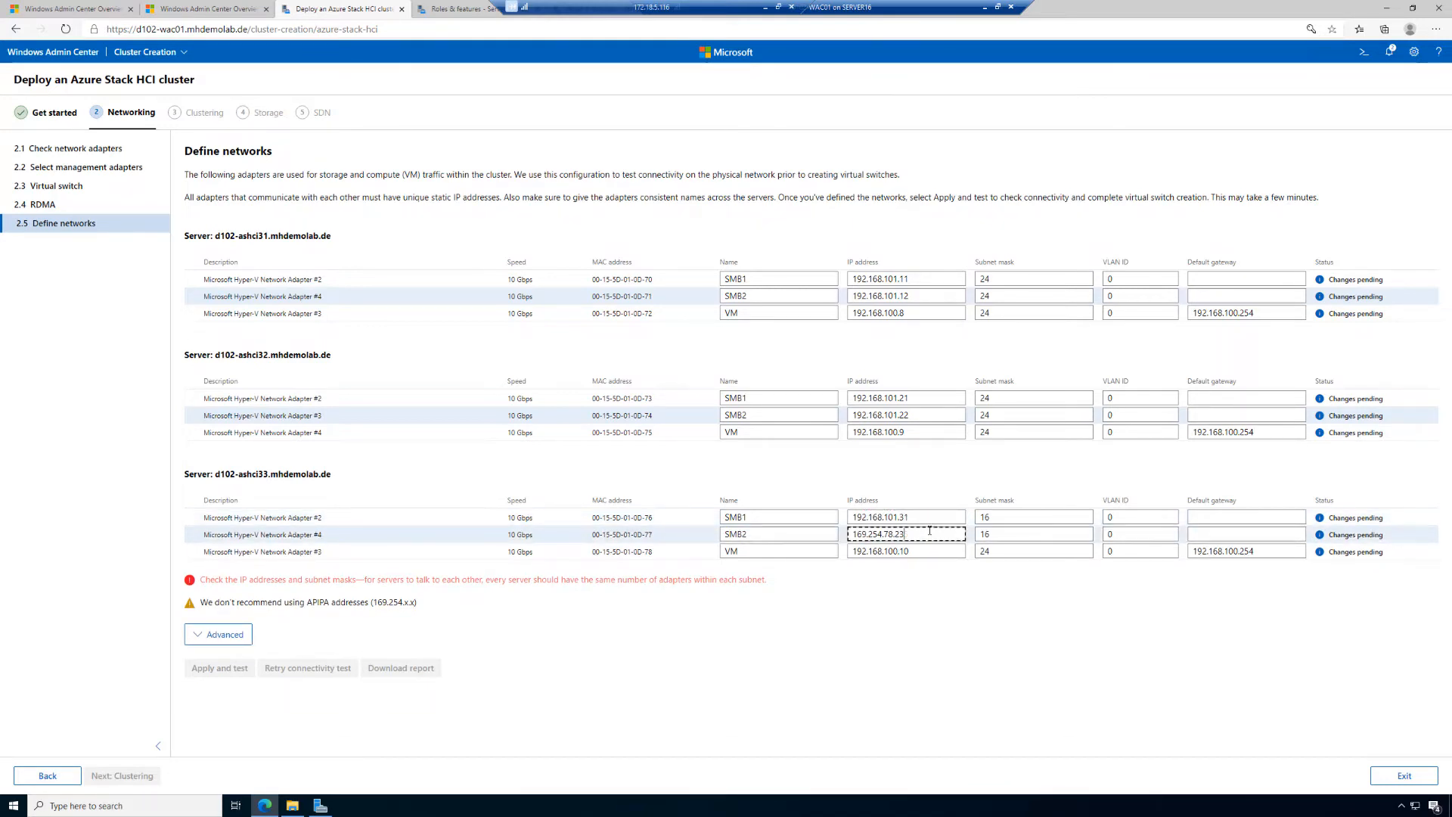
key("BackSpace")
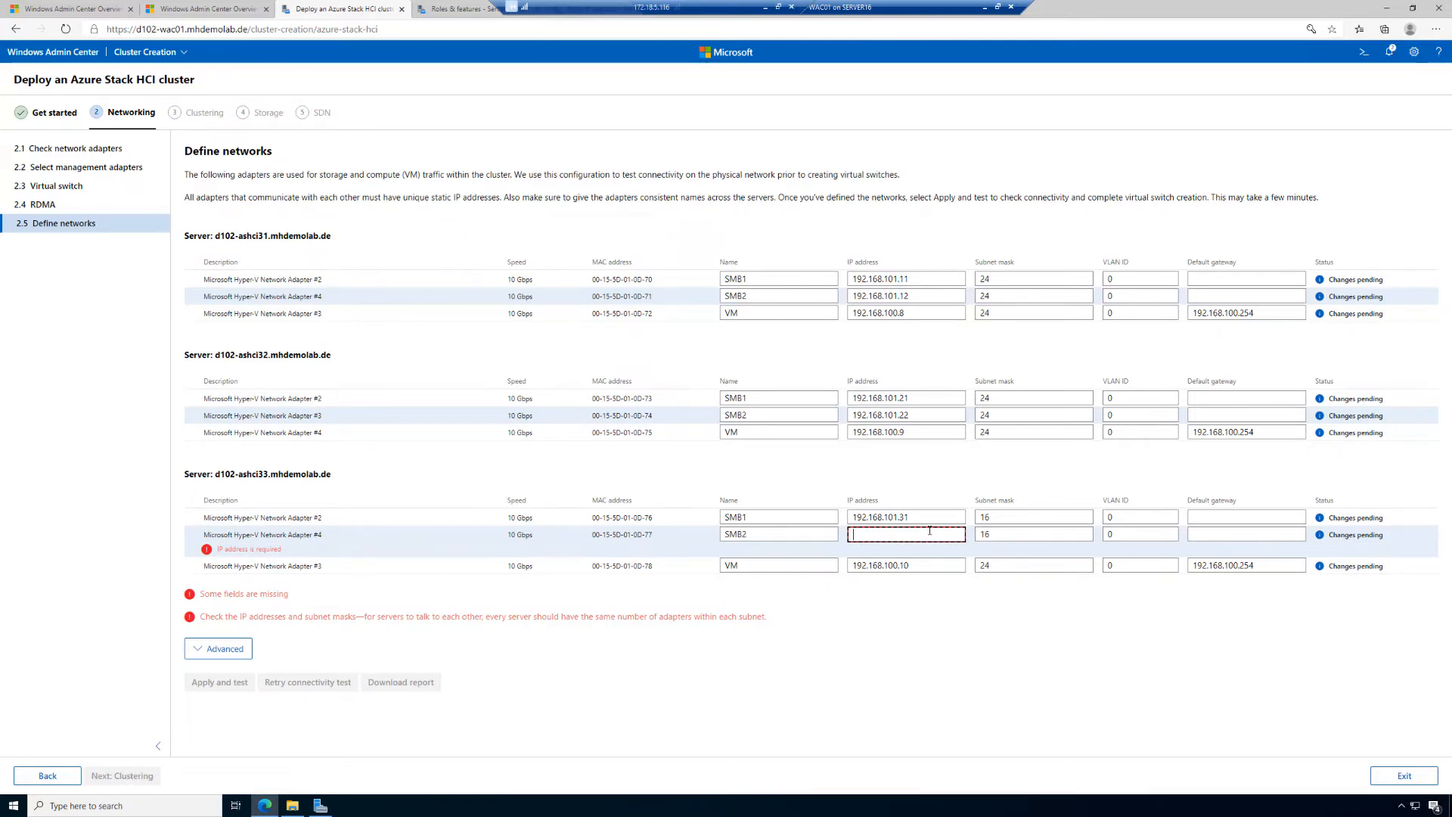
type("192")
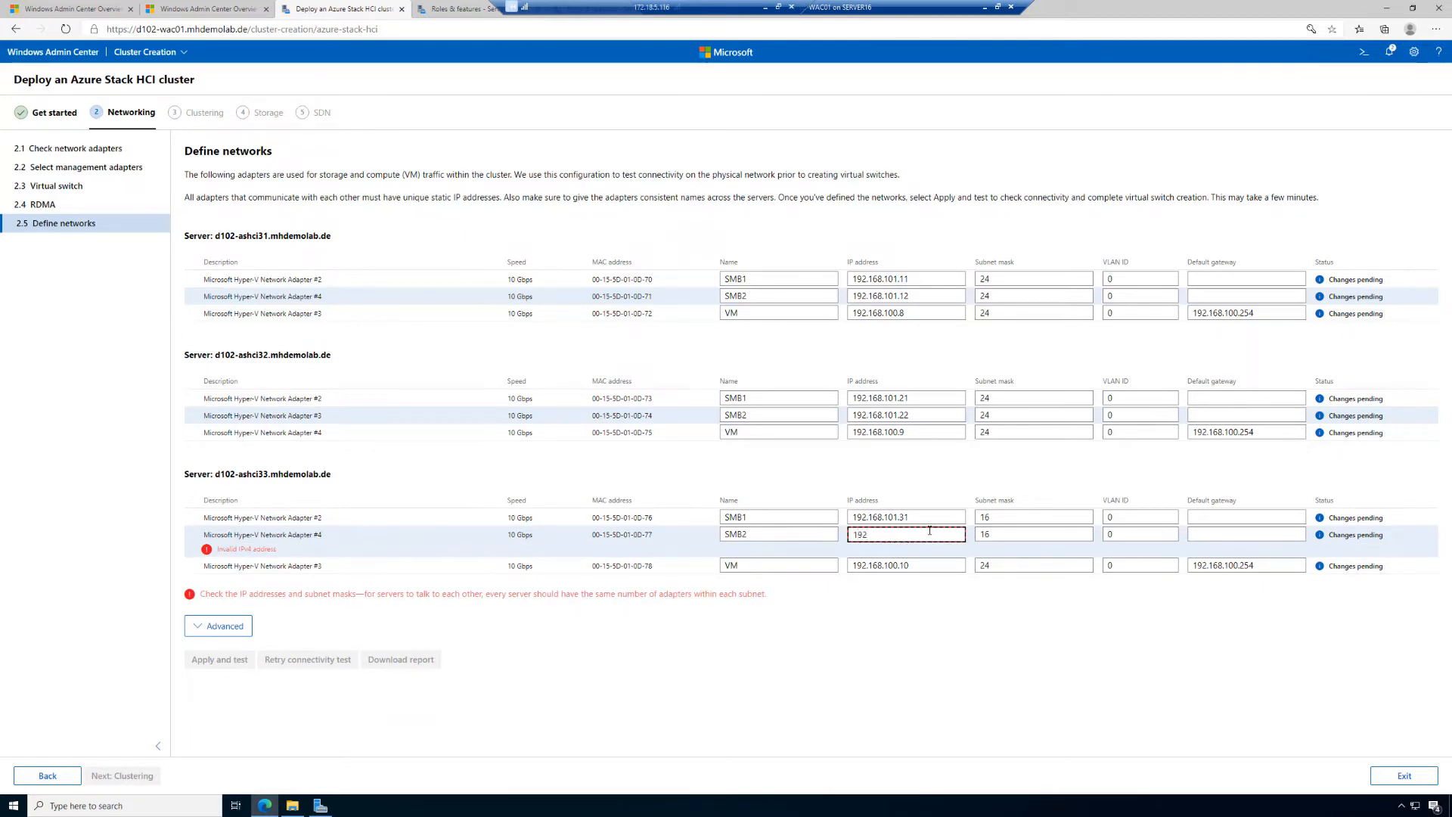
type(".168.101.32")
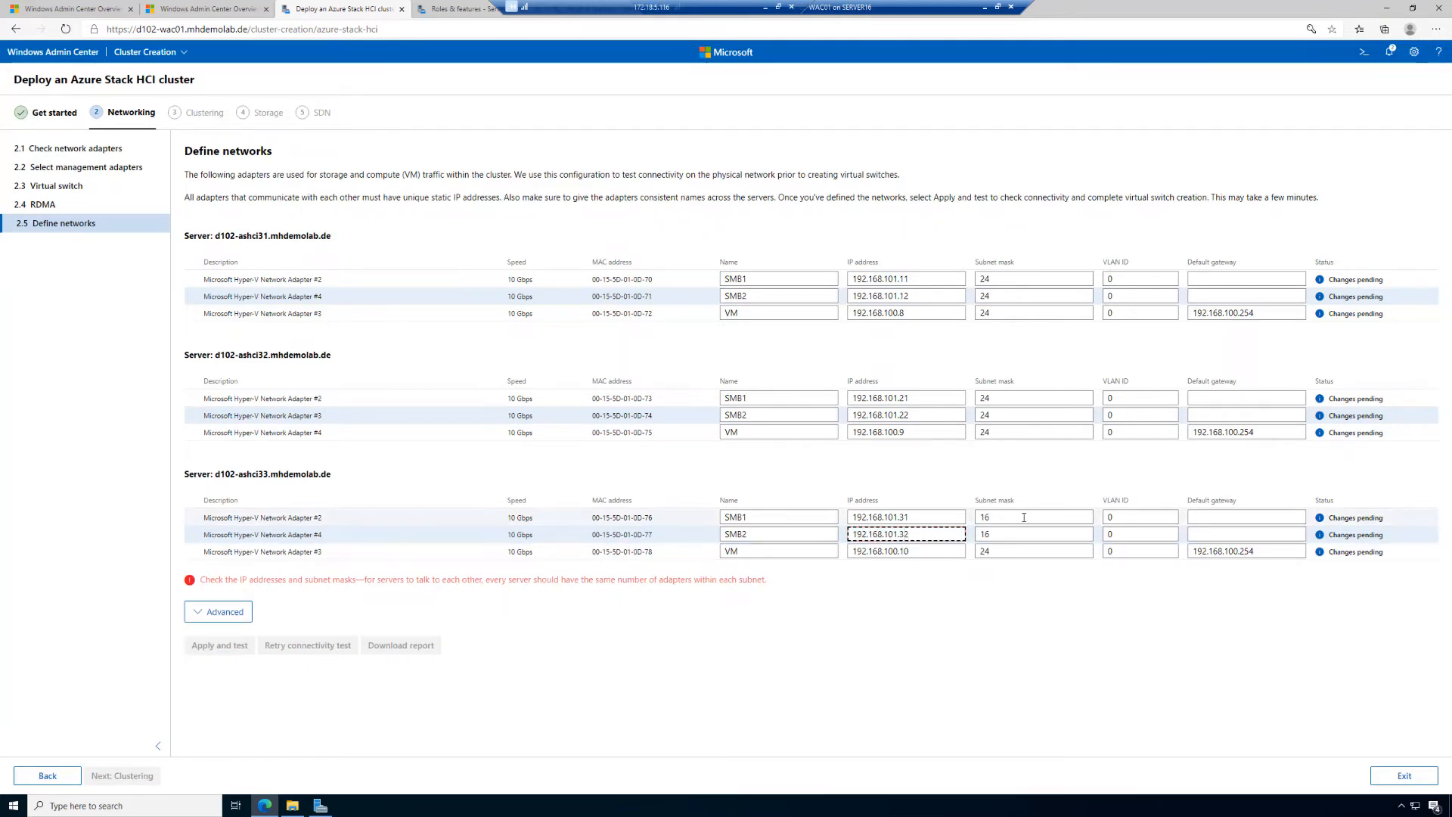
Set the subnet masks of the SMB1 and SMB2 adapters on server d102-ashci33 to 24
left_click_drag(1024, 517, 962, 513)
type("24")
left_click_drag(1008, 534, 952, 527)
left_click(952, 527)
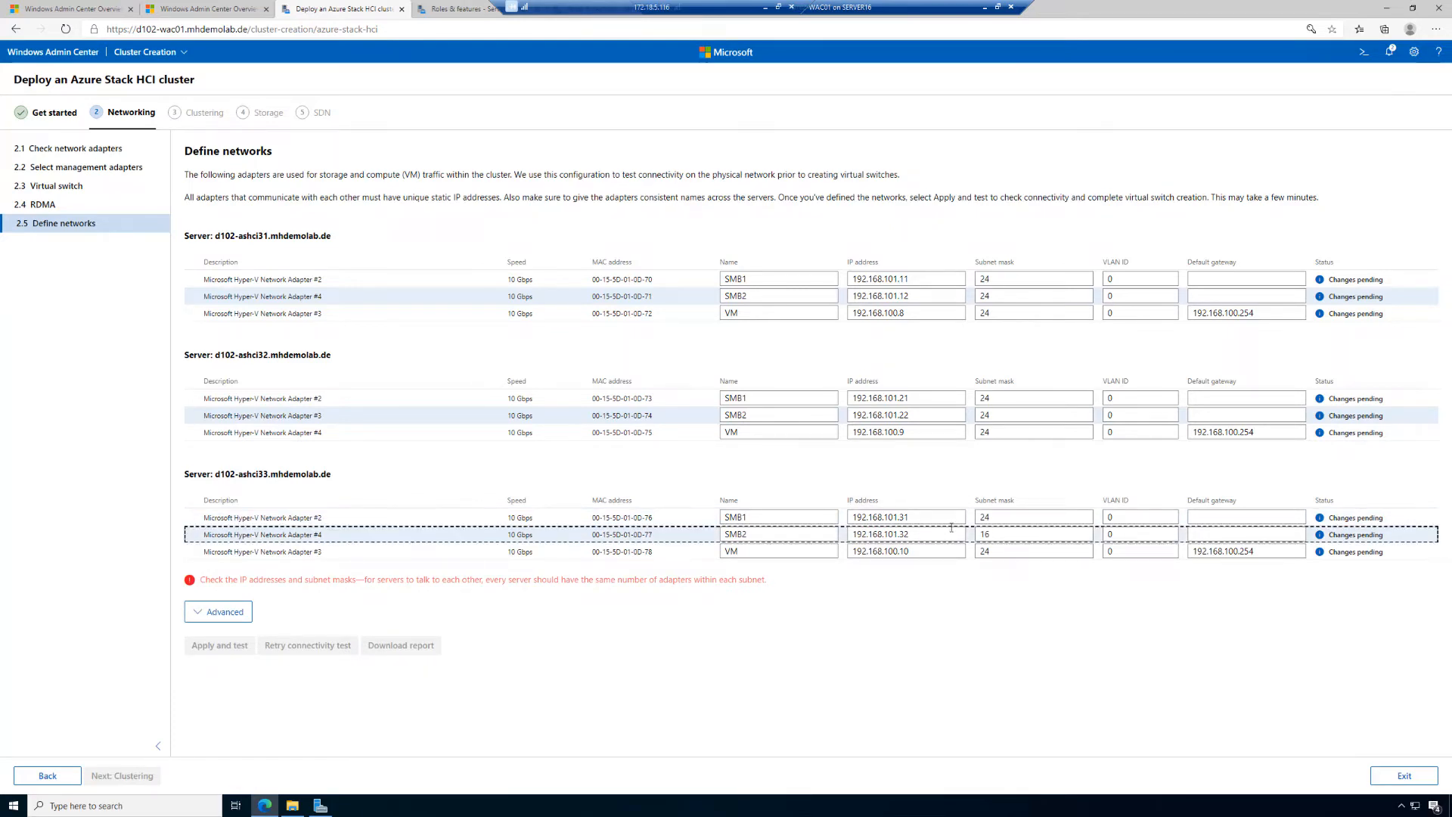
left_click(998, 536)
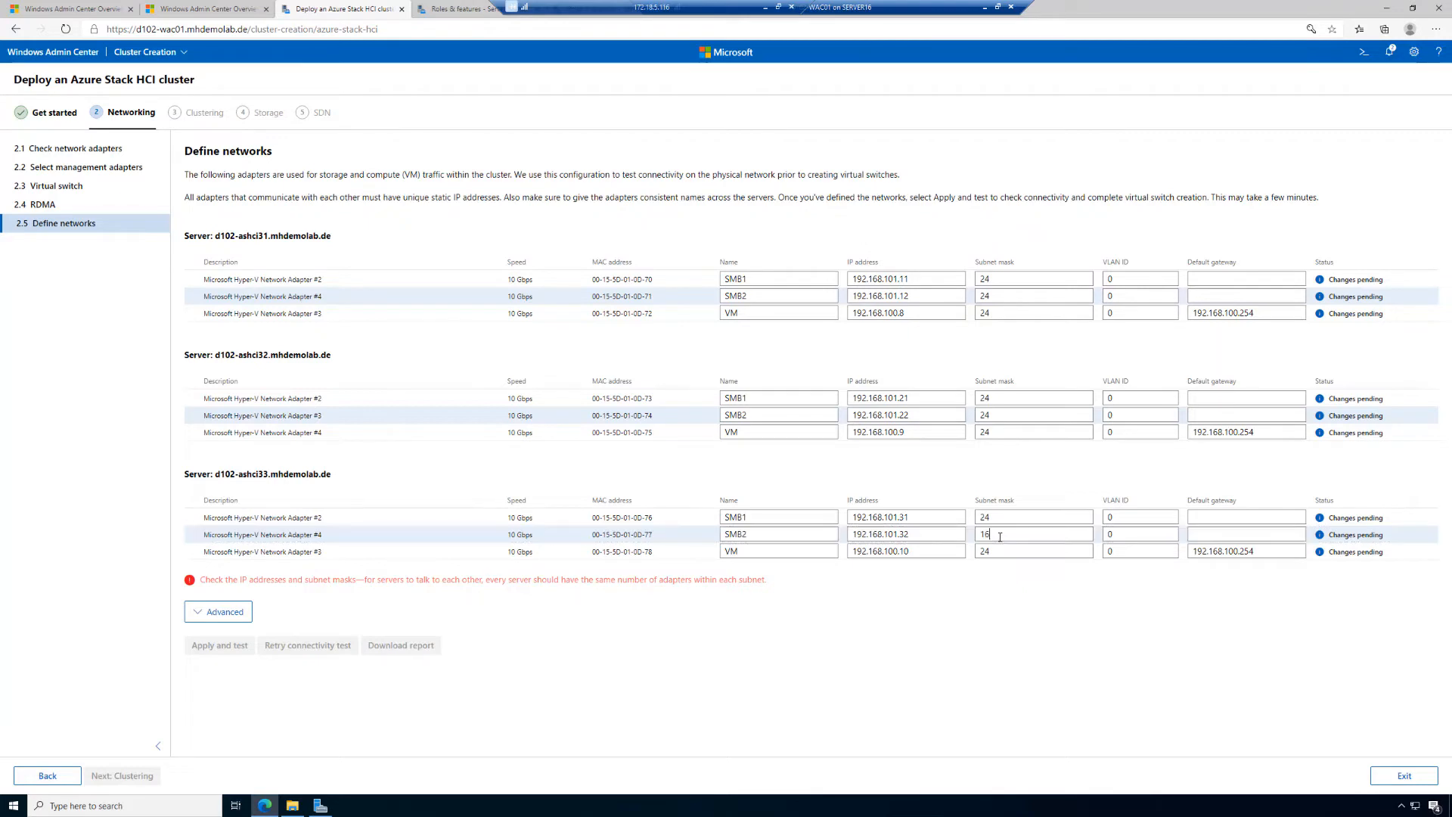
key("BackSpace")
key("BackSpace")
type("24")
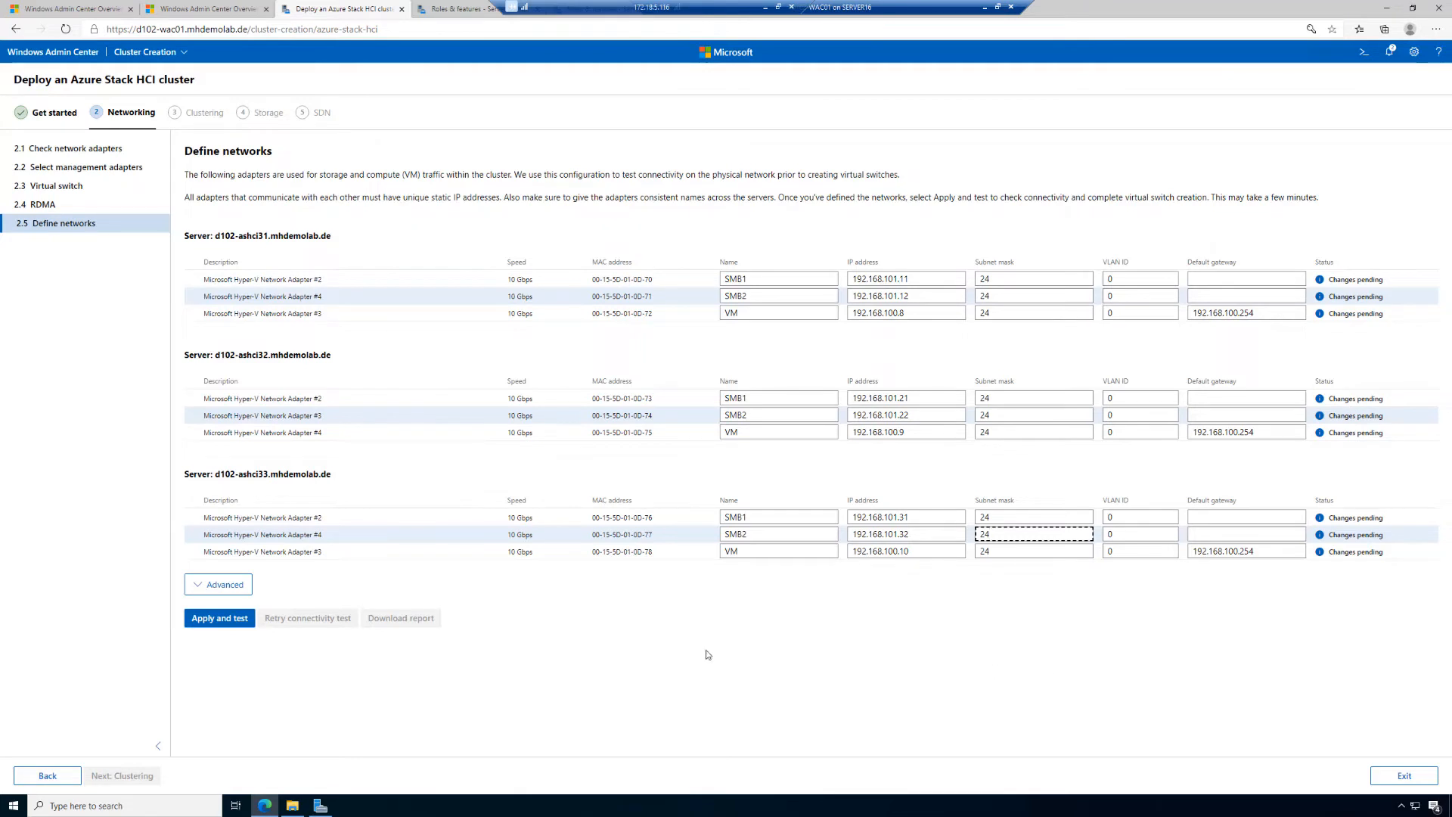
Review the advanced network settings for jumbo packet size and encapsulation overhead, keeping their defaults
left_click(231, 586)
scroll(356, 582, "down", 1)
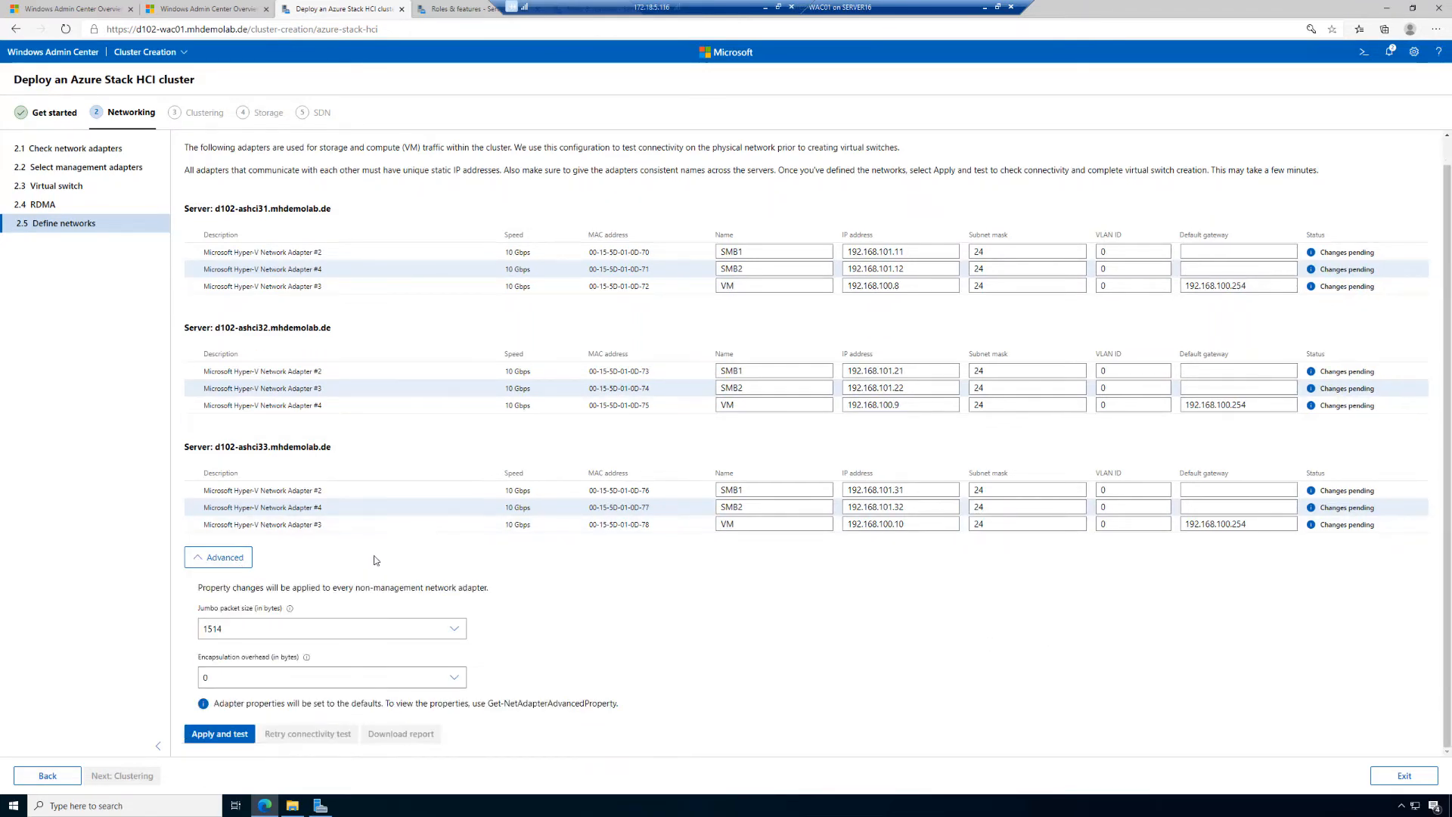
left_click(295, 631)
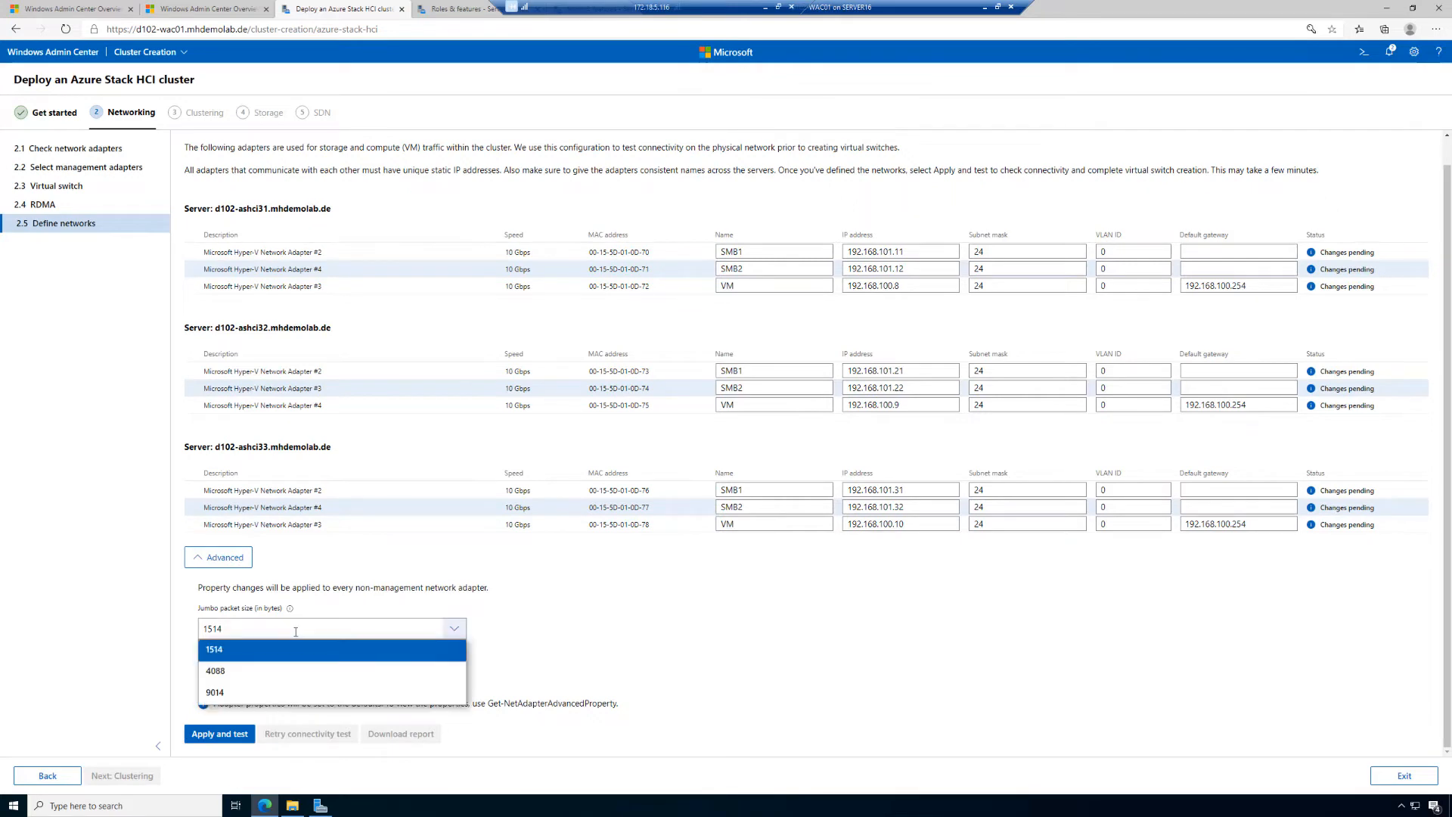
left_click(295, 631)
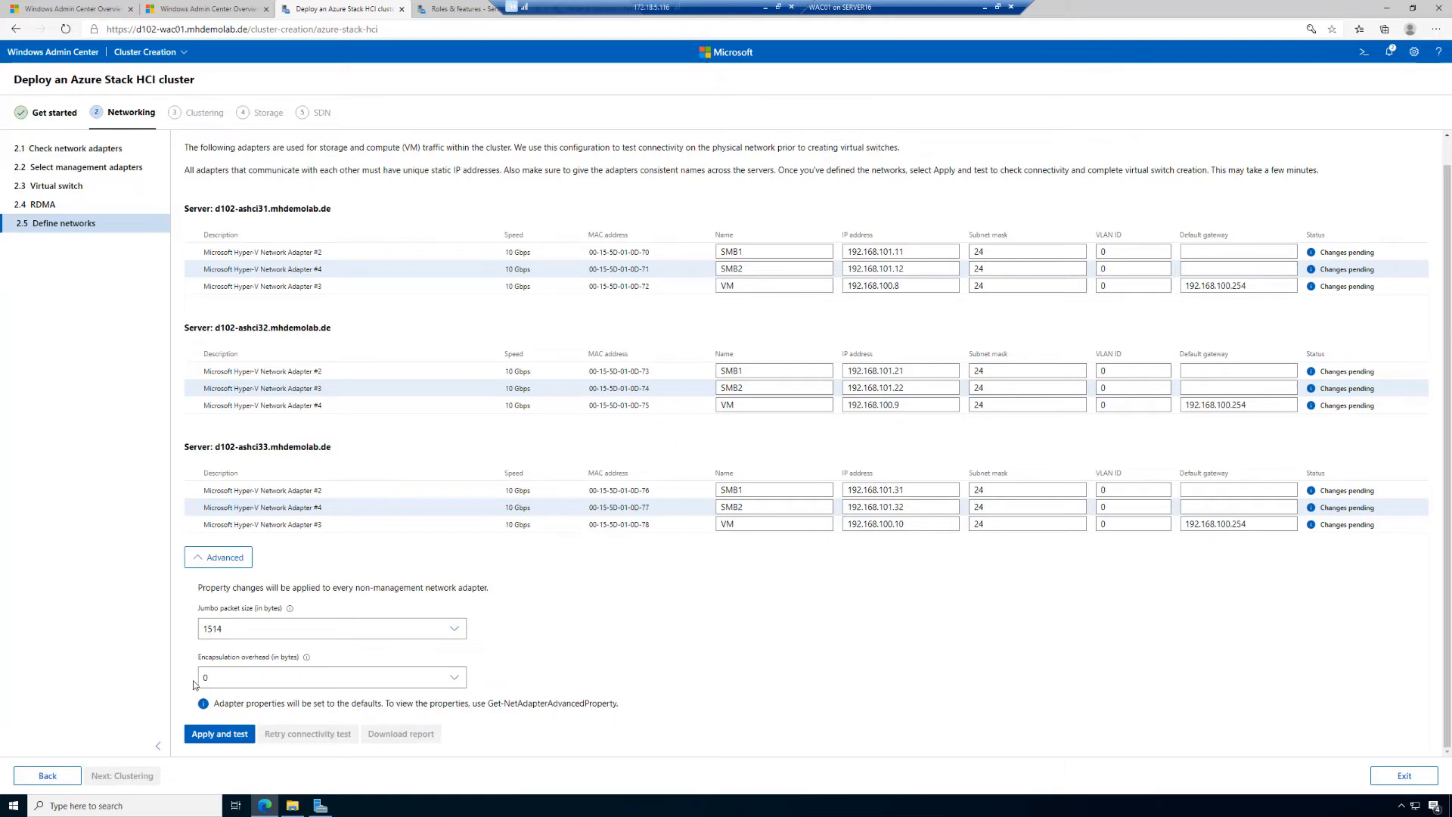
mouse_move(307, 659)
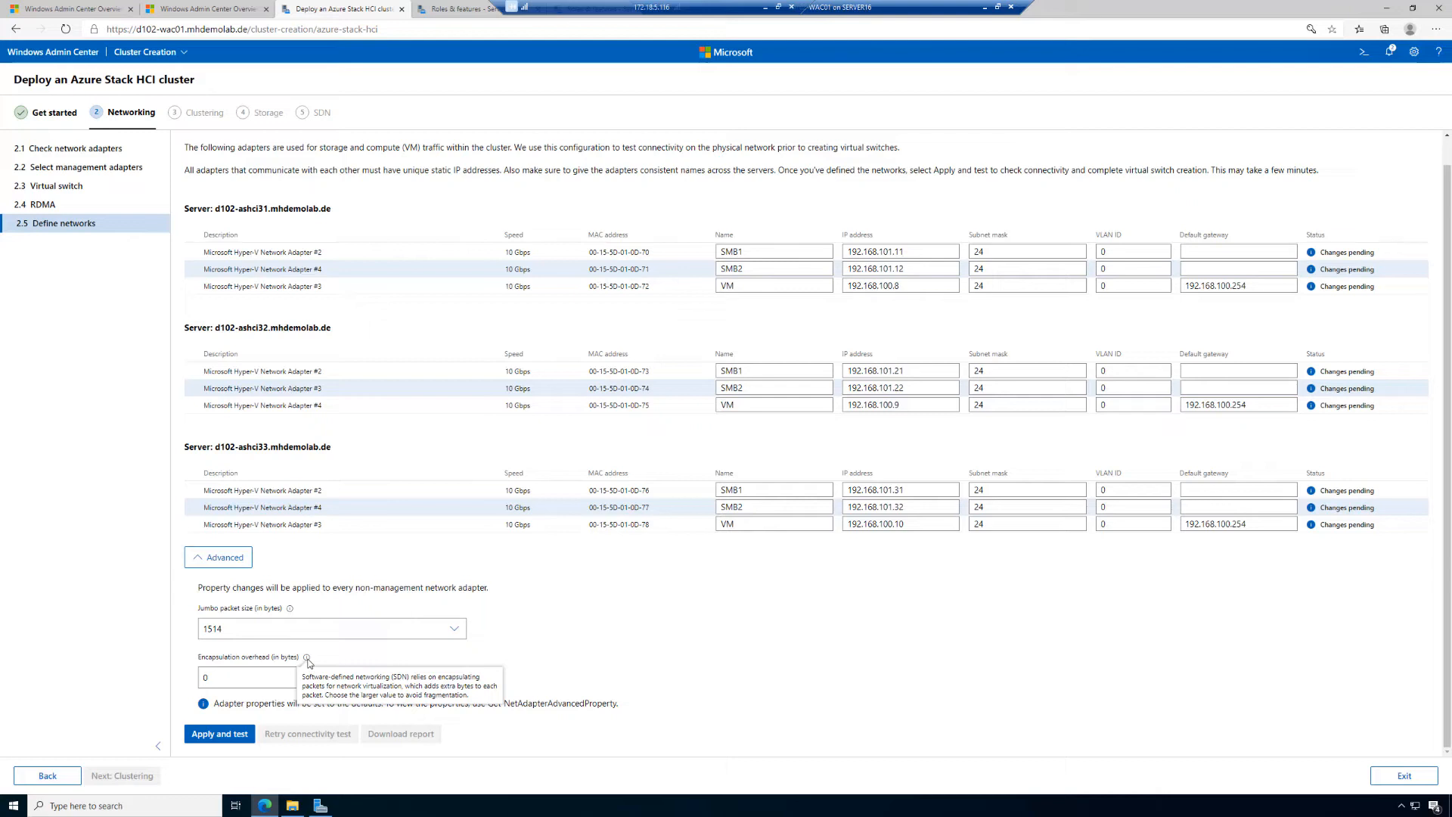
mouse_move(290, 611)
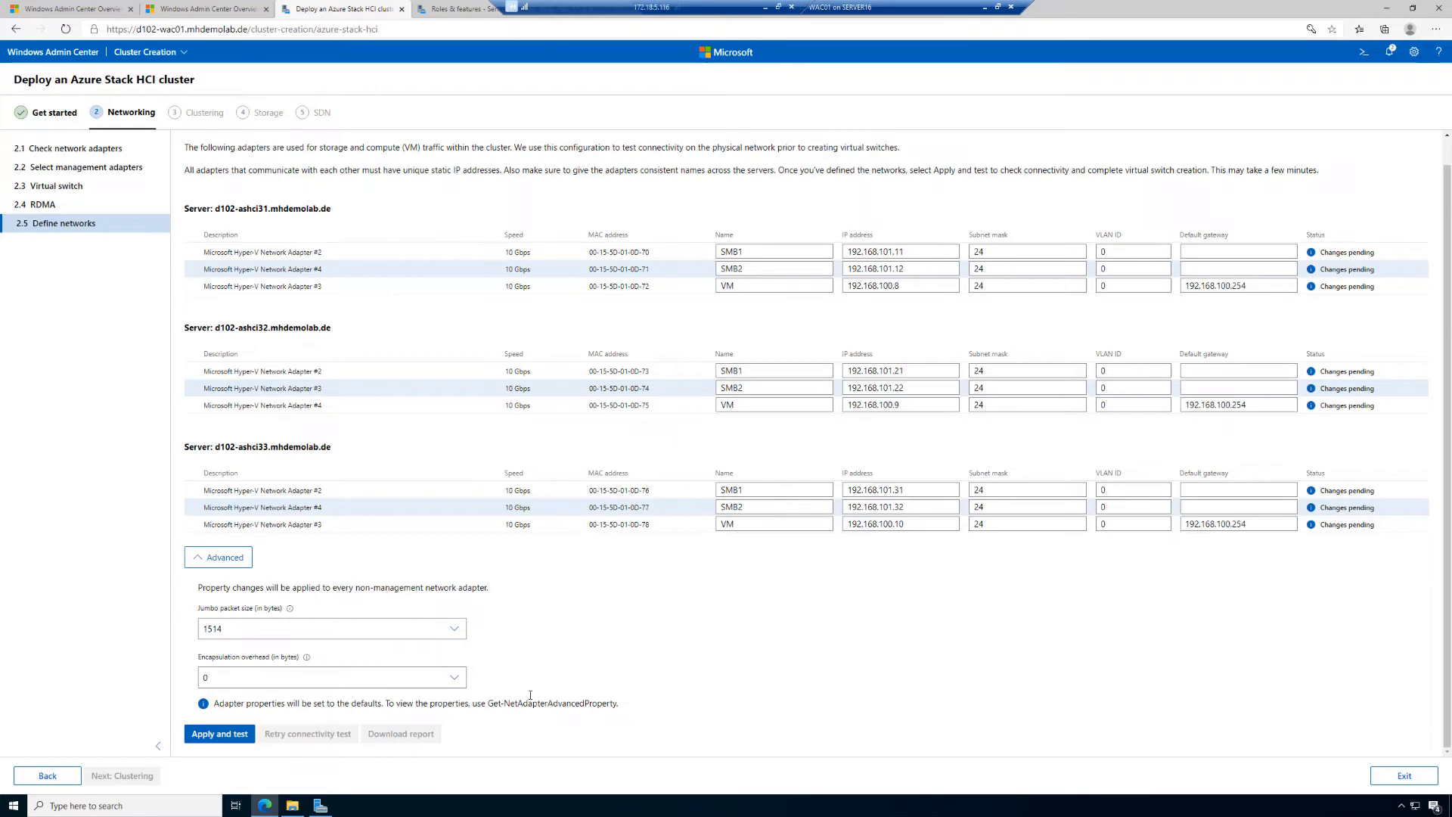
left_click(227, 558)
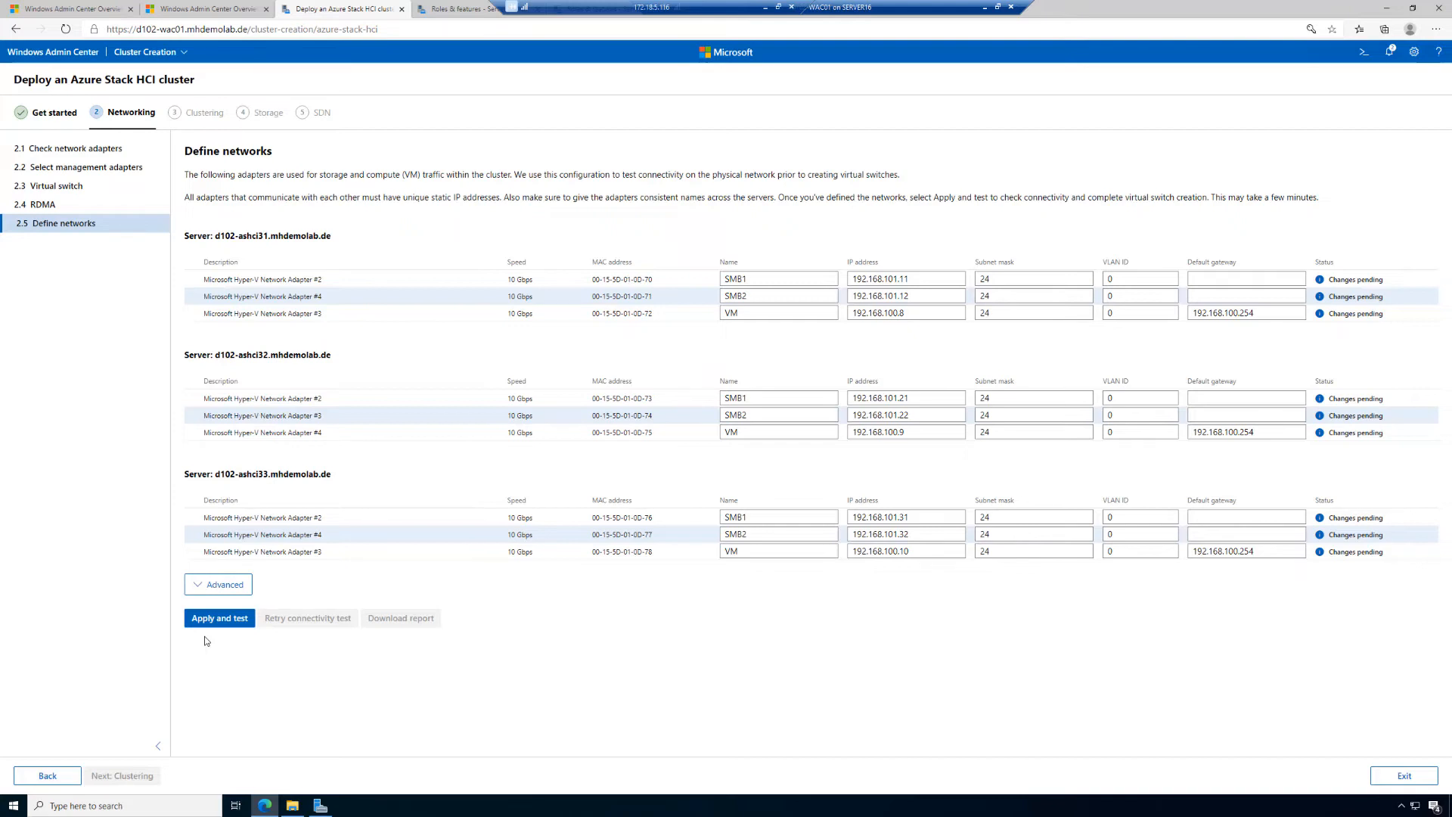
Apply and test the defined networks on all servers and proceed to the Clustering stage
left_click(218, 618)
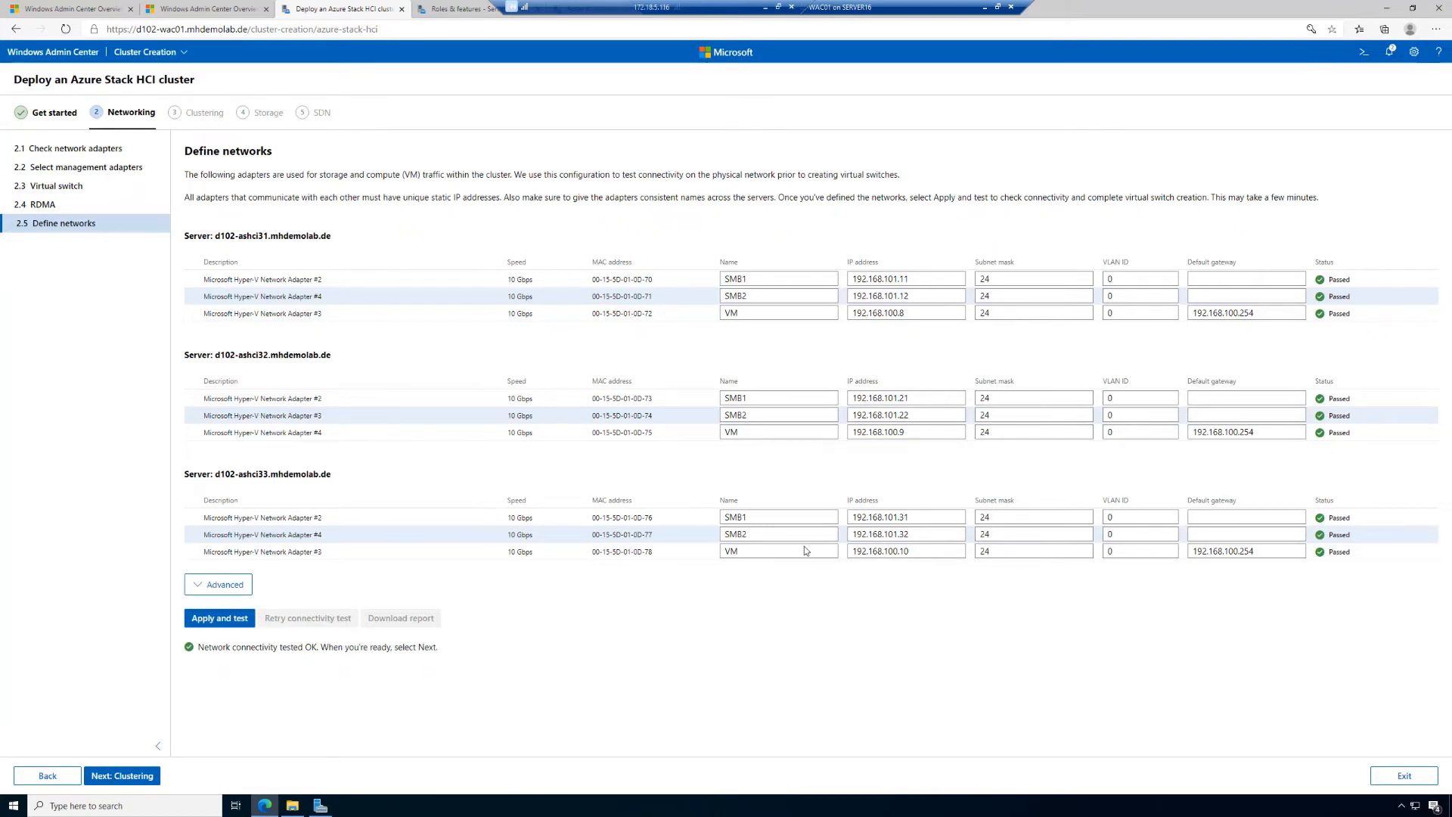
left_click(137, 780)
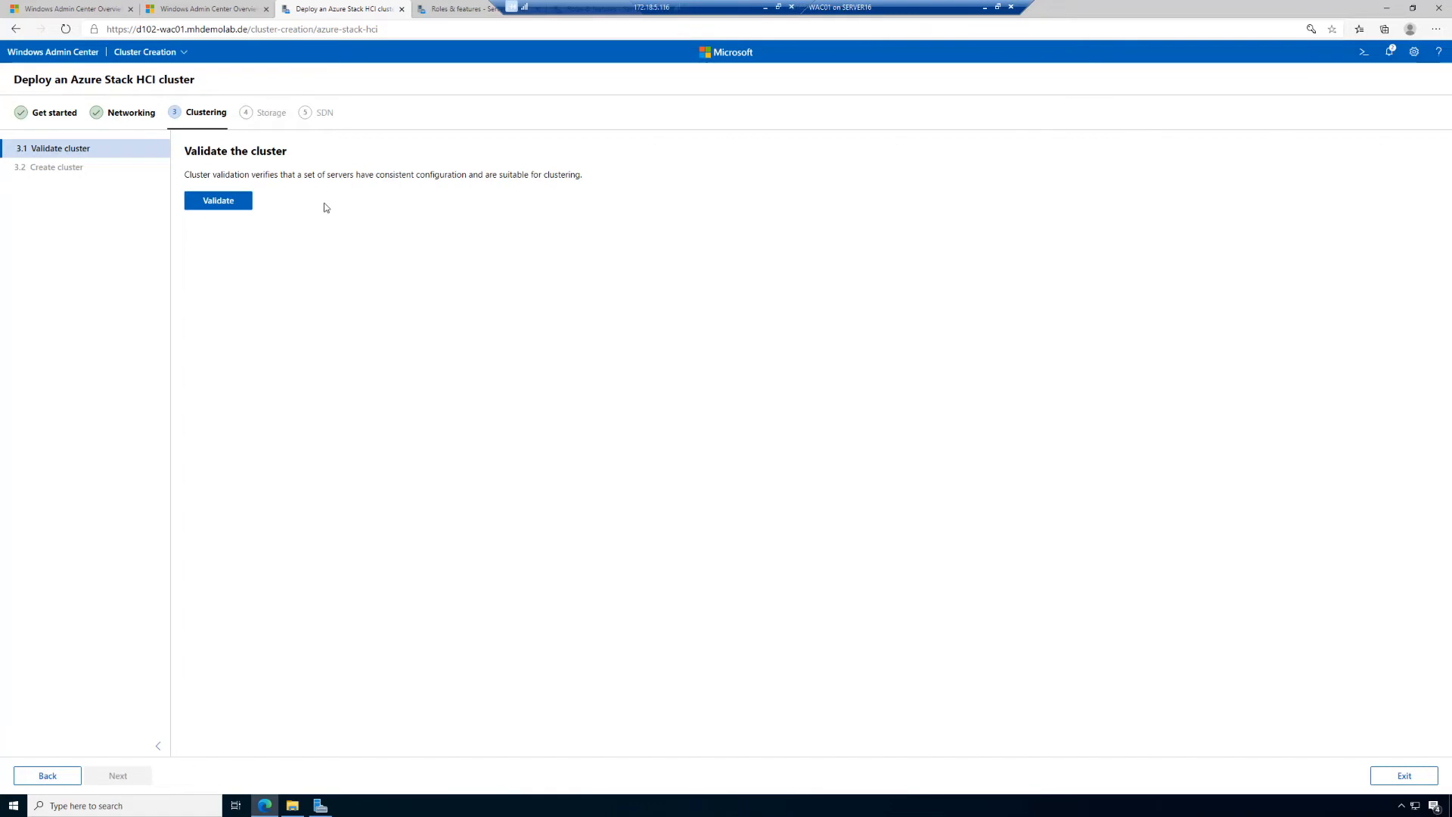
Run validation of the cluster servers and check its progress in the notifications
left_click(224, 207)
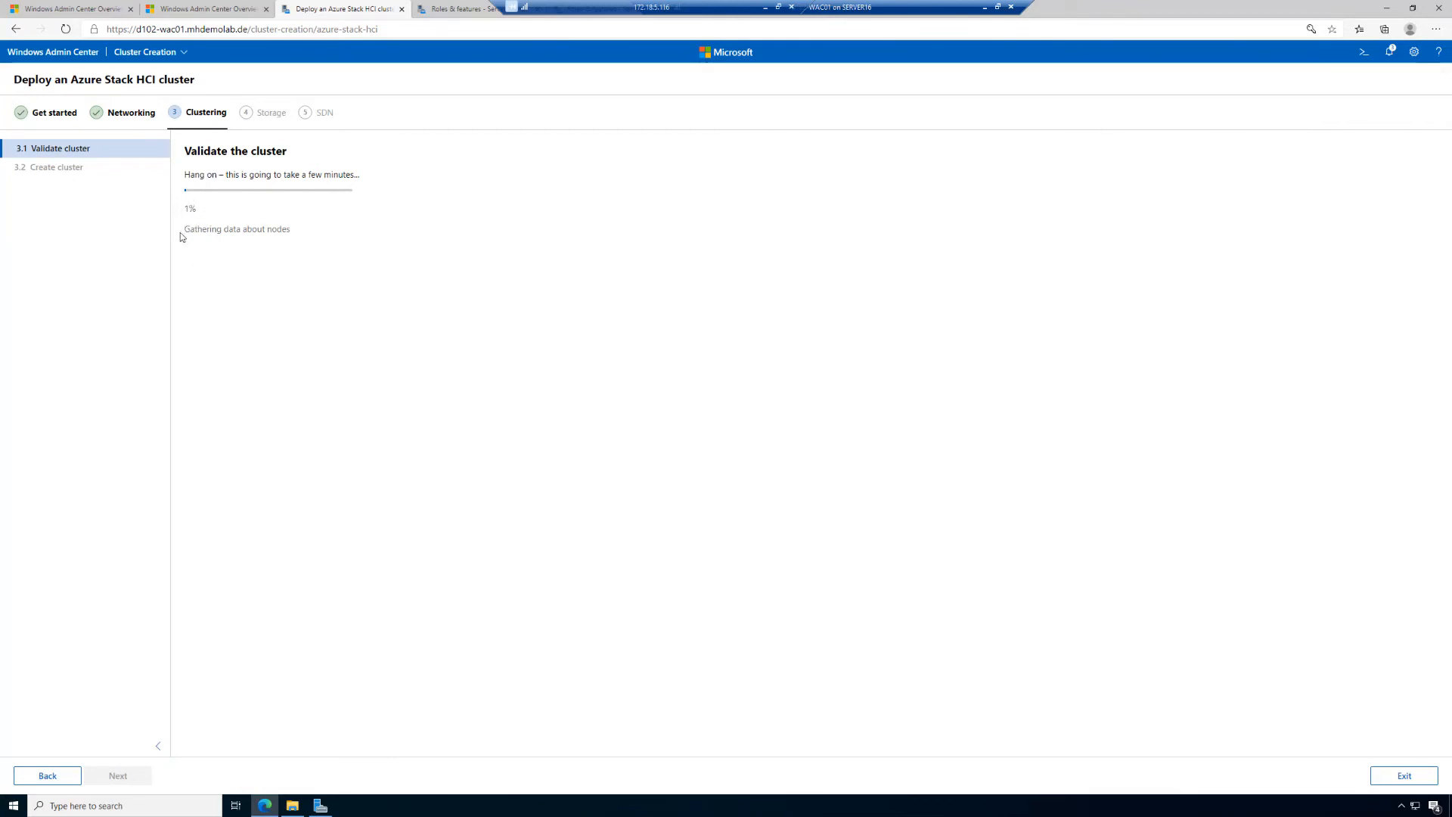
left_click(1391, 56)
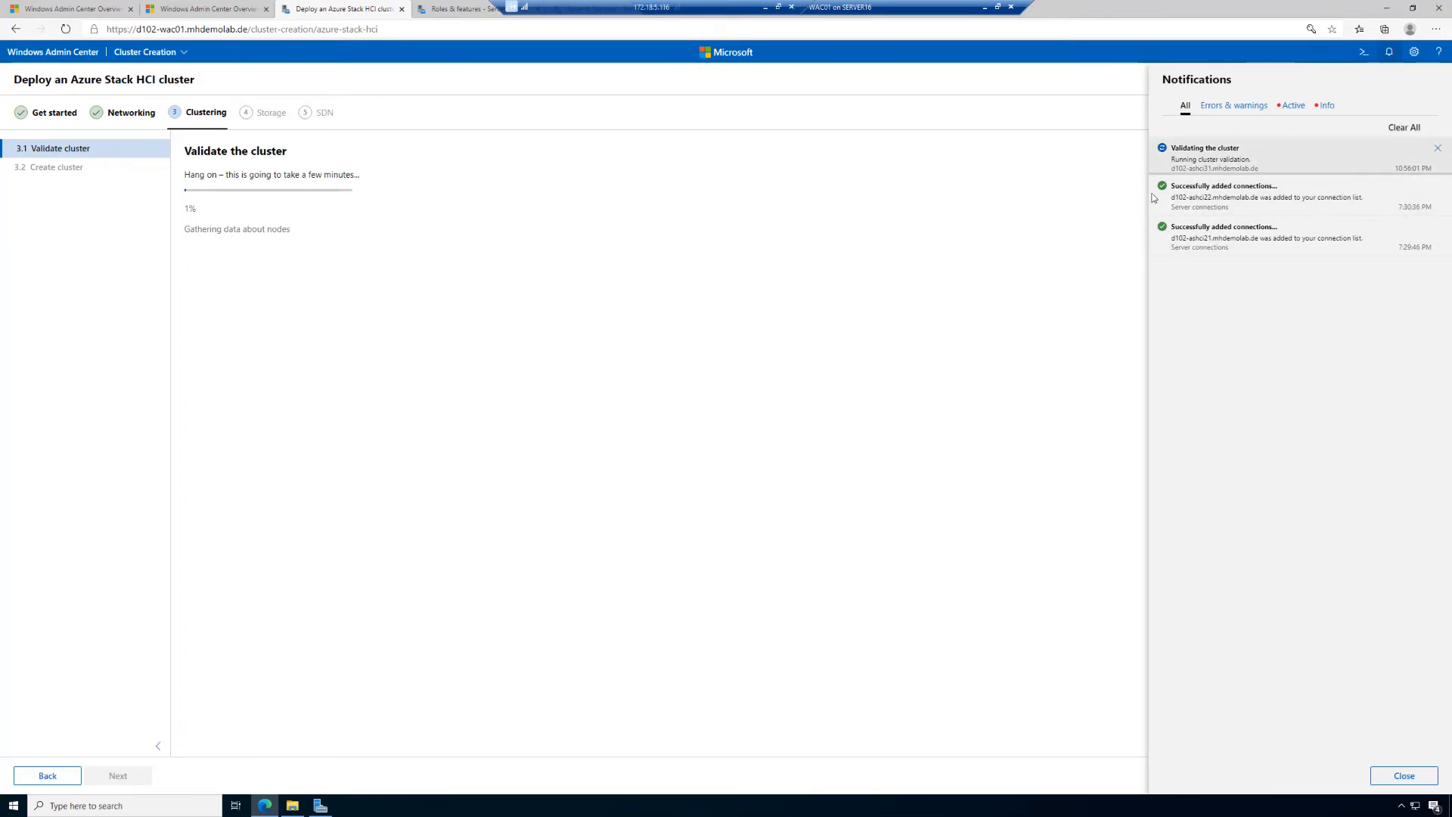
left_click(230, 368)
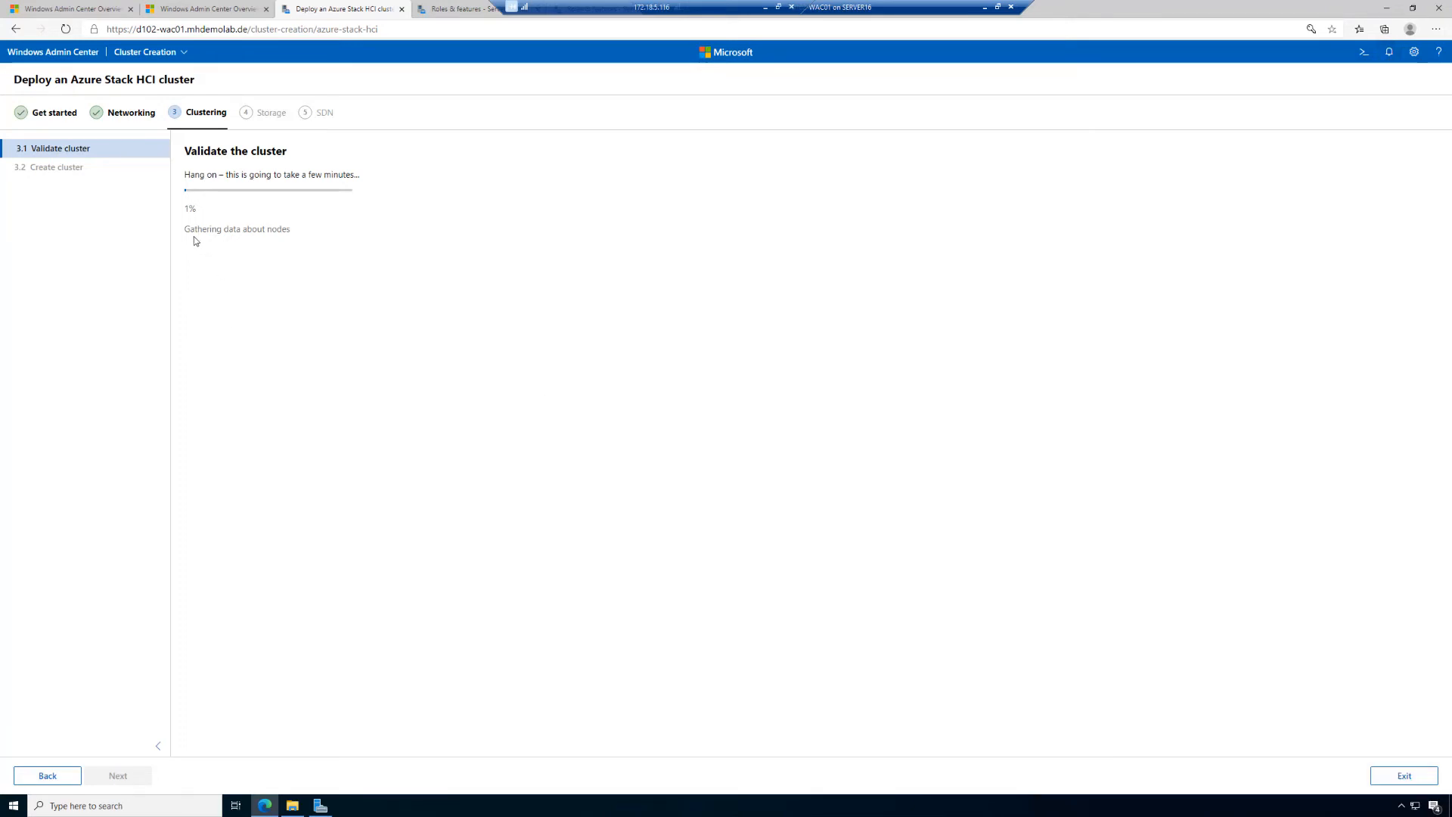
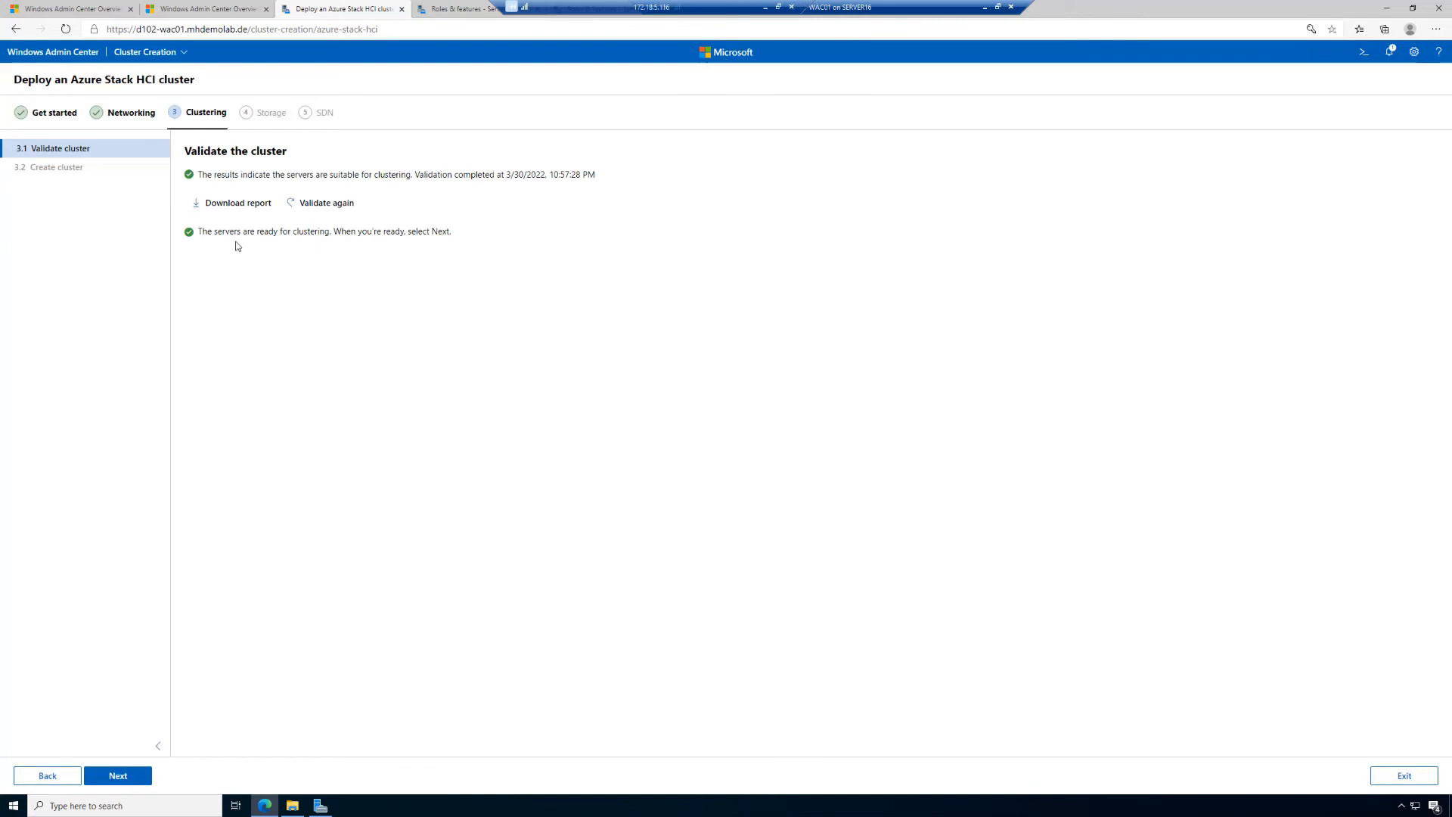
Download the cluster validation report and look up the download in the notifications
left_click(238, 204)
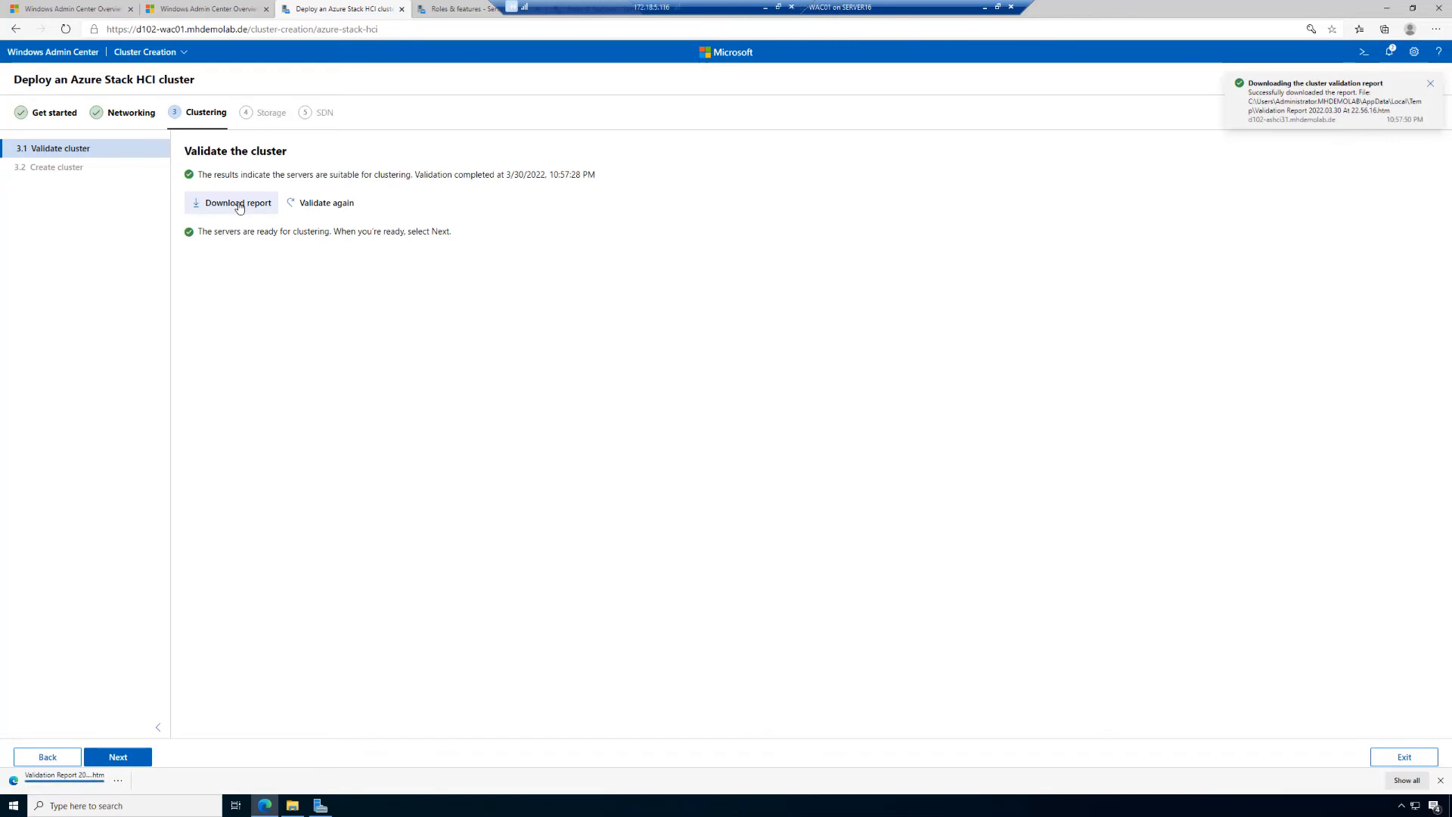
left_click(1389, 52)
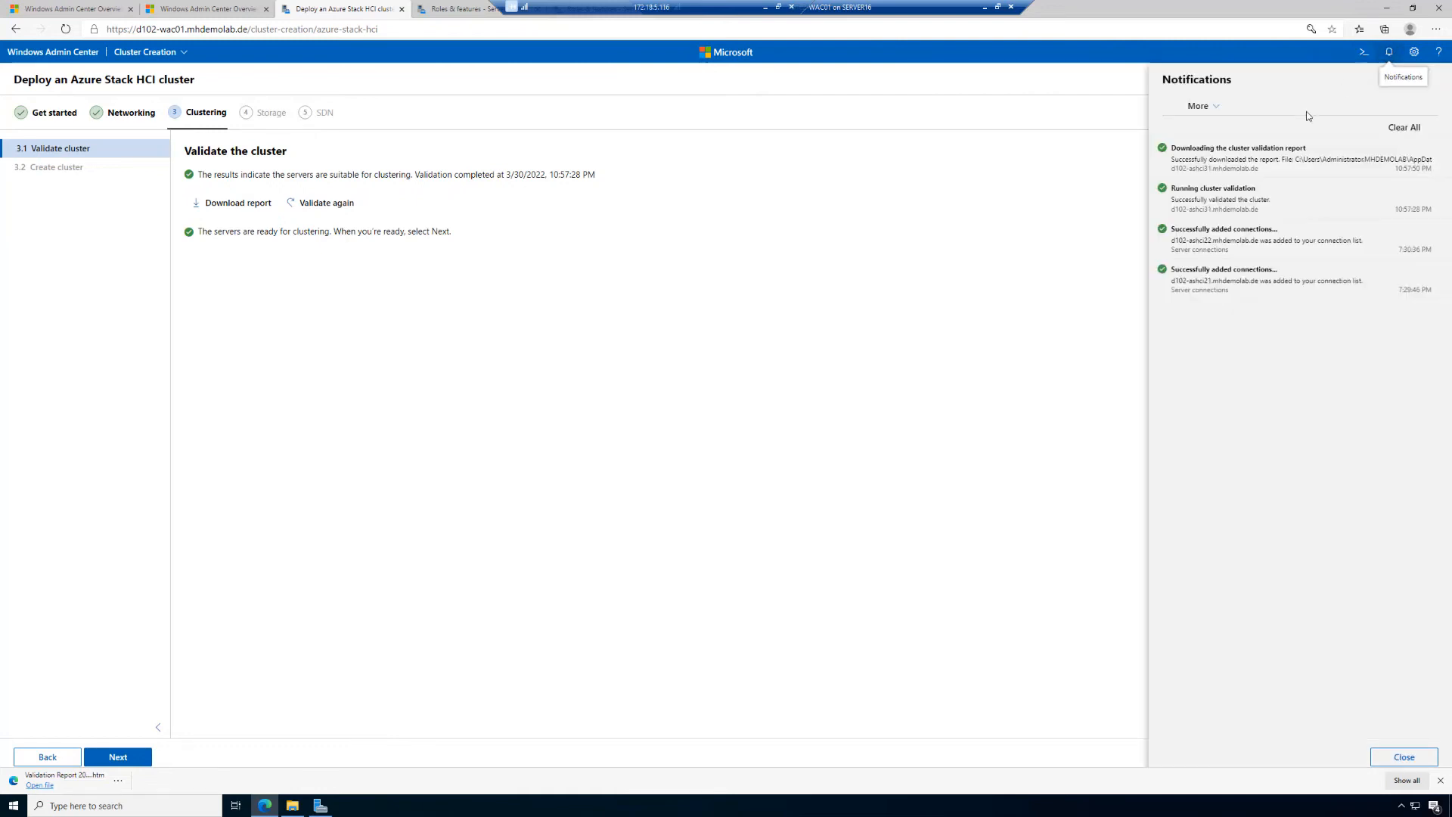
left_click(1239, 151)
left_click(1228, 155)
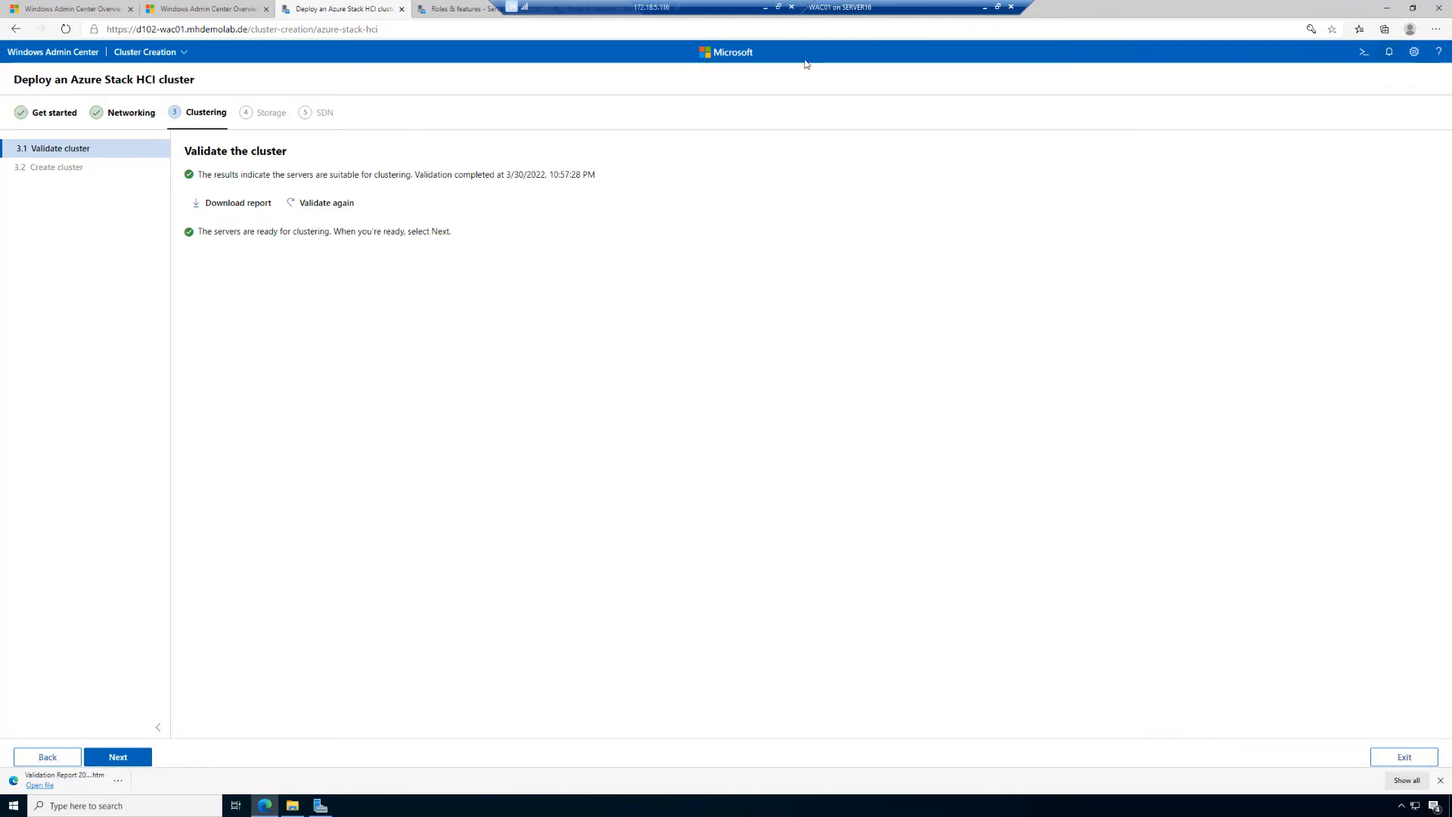
left_click(1360, 30)
left_click(1361, 31)
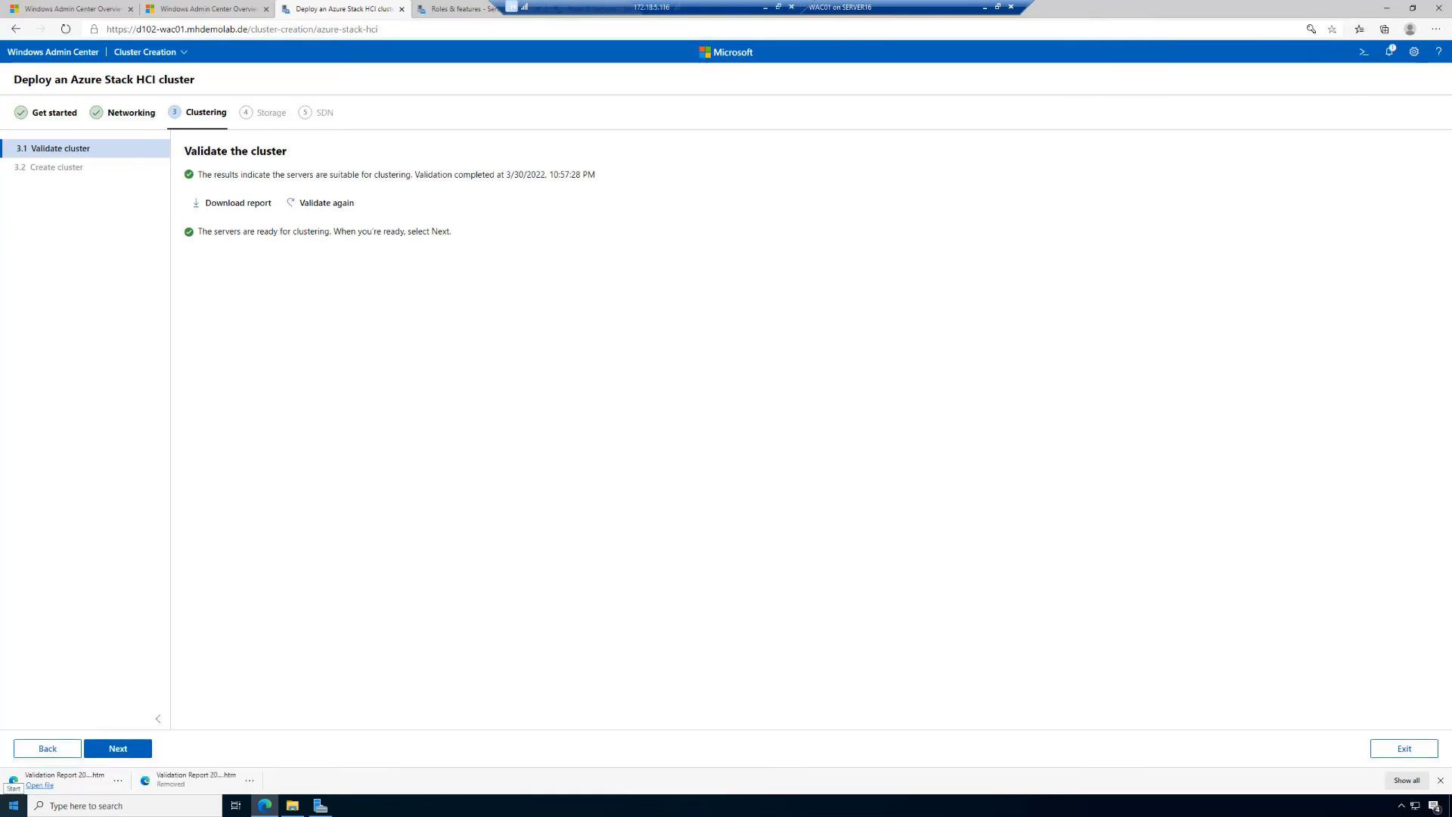
Open the downloaded Failover Cluster Validation Report, review its results by category, and return to the deployment wizard
left_click(42, 787)
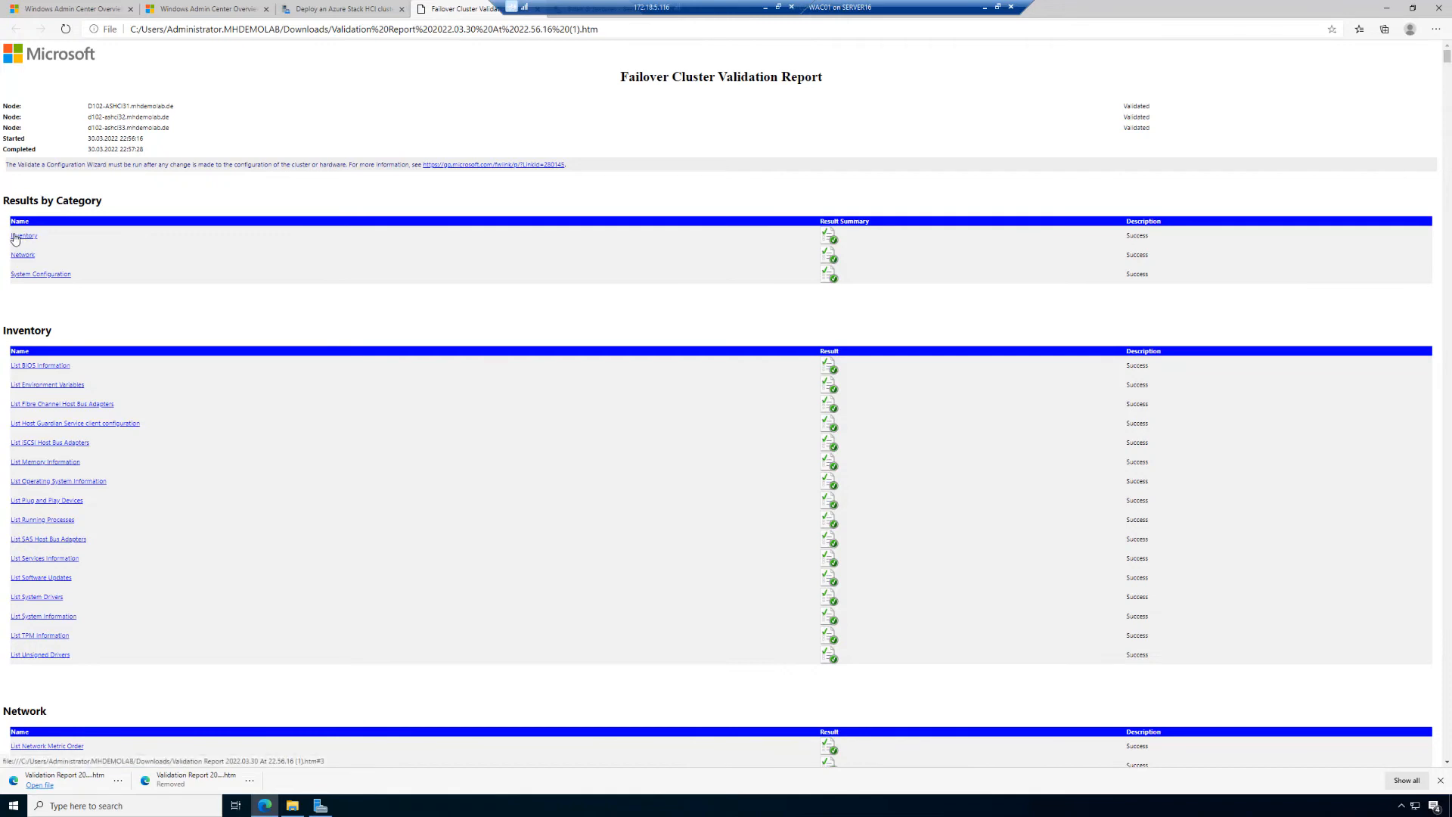
scroll(59, 321, "down", 2)
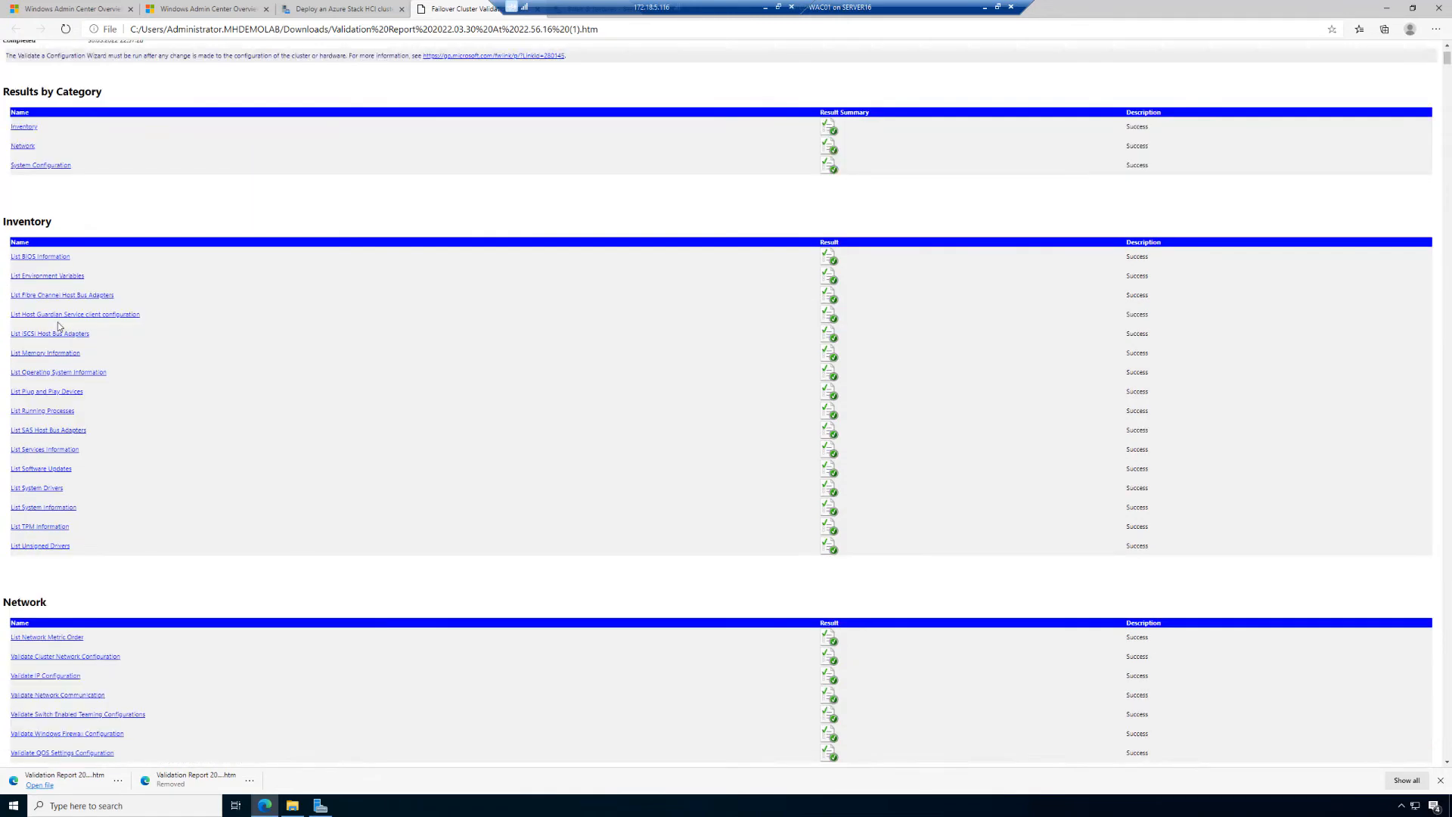
scroll(58, 329, "up", 1)
scroll(59, 330, "up", 1)
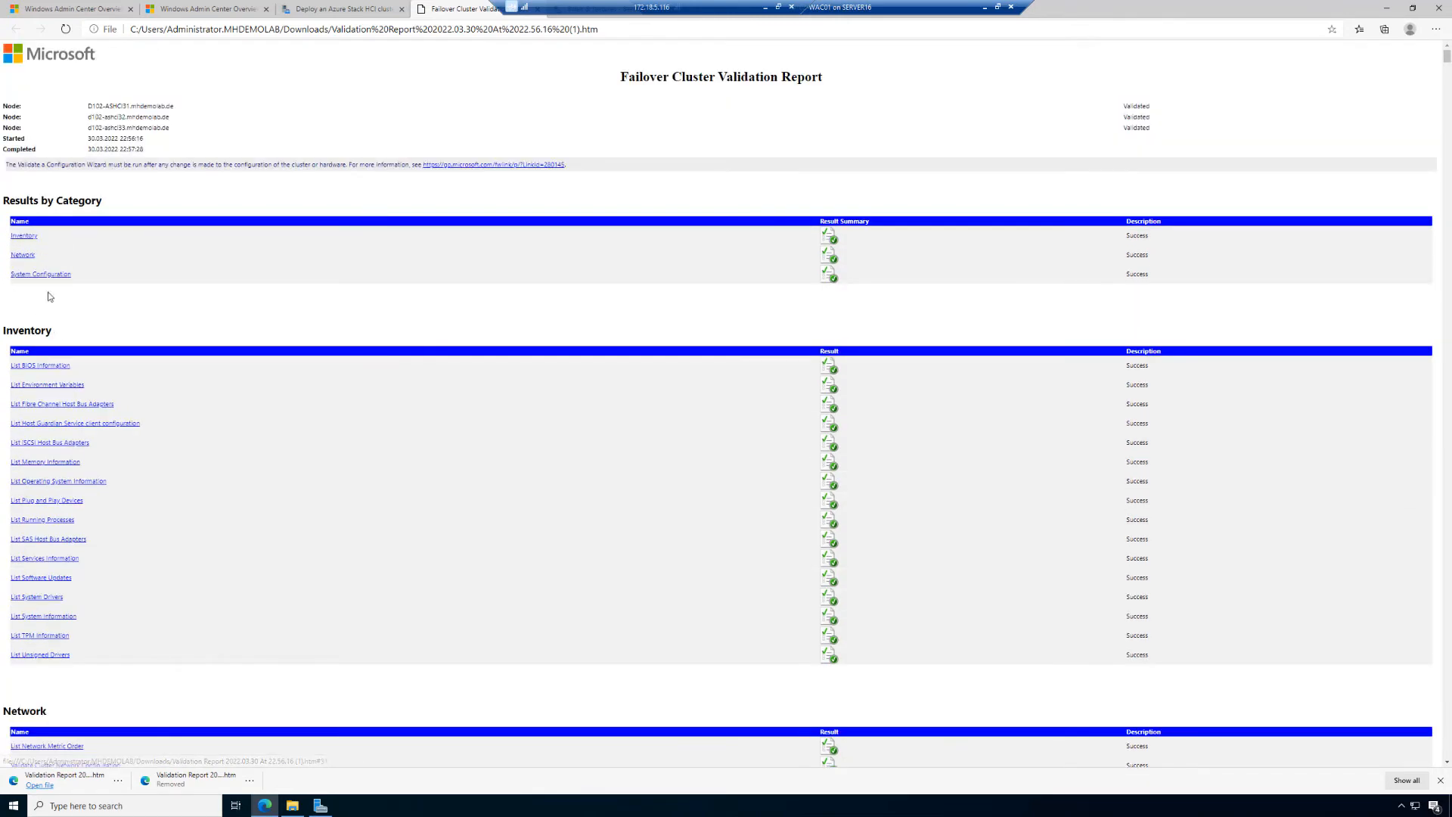
left_click(338, 9)
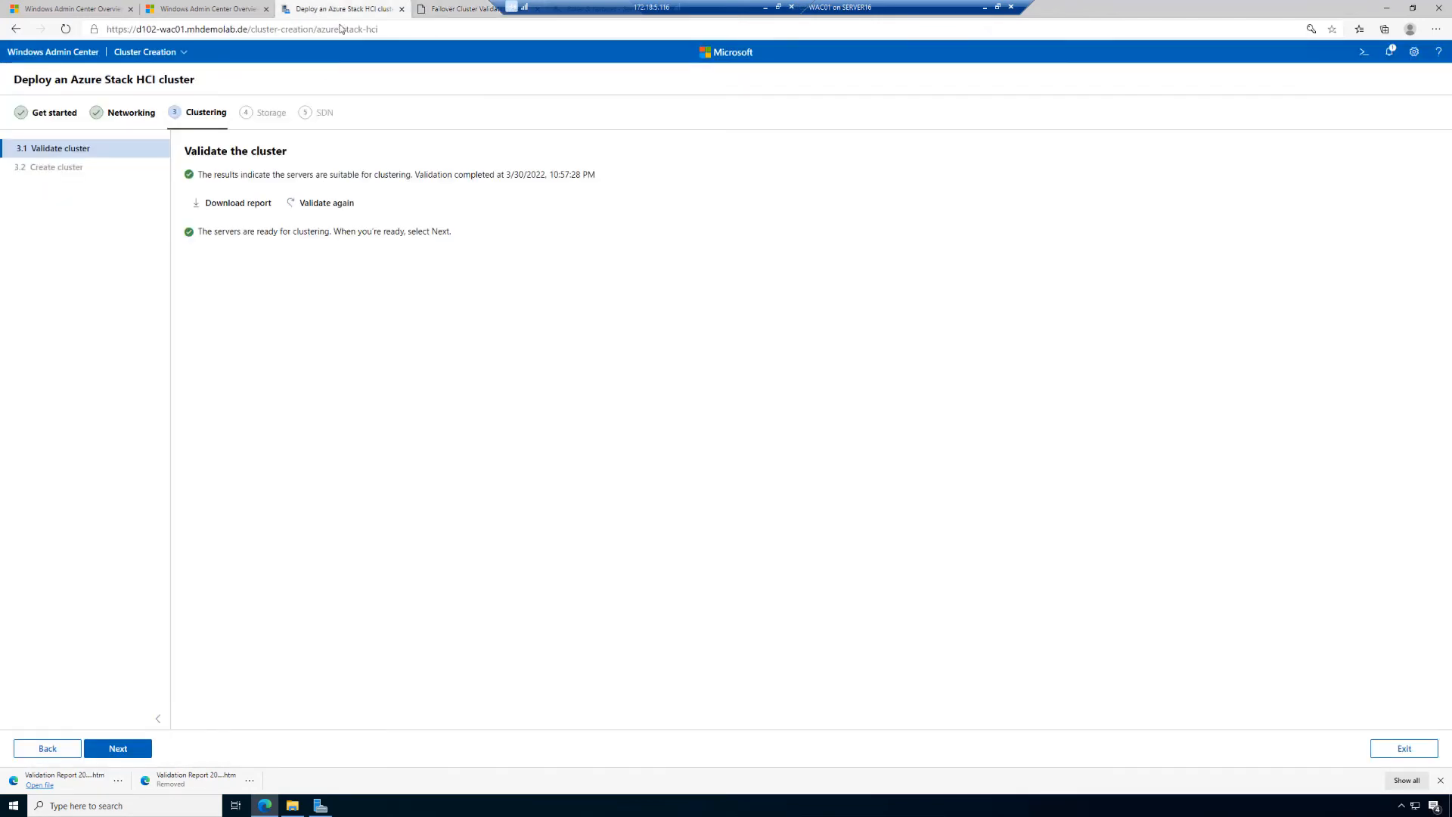
Create the cluster as D102-ASHCICL30 with a DHCP-assigned IP address, all eligible storage added and all networks used
left_click(130, 755)
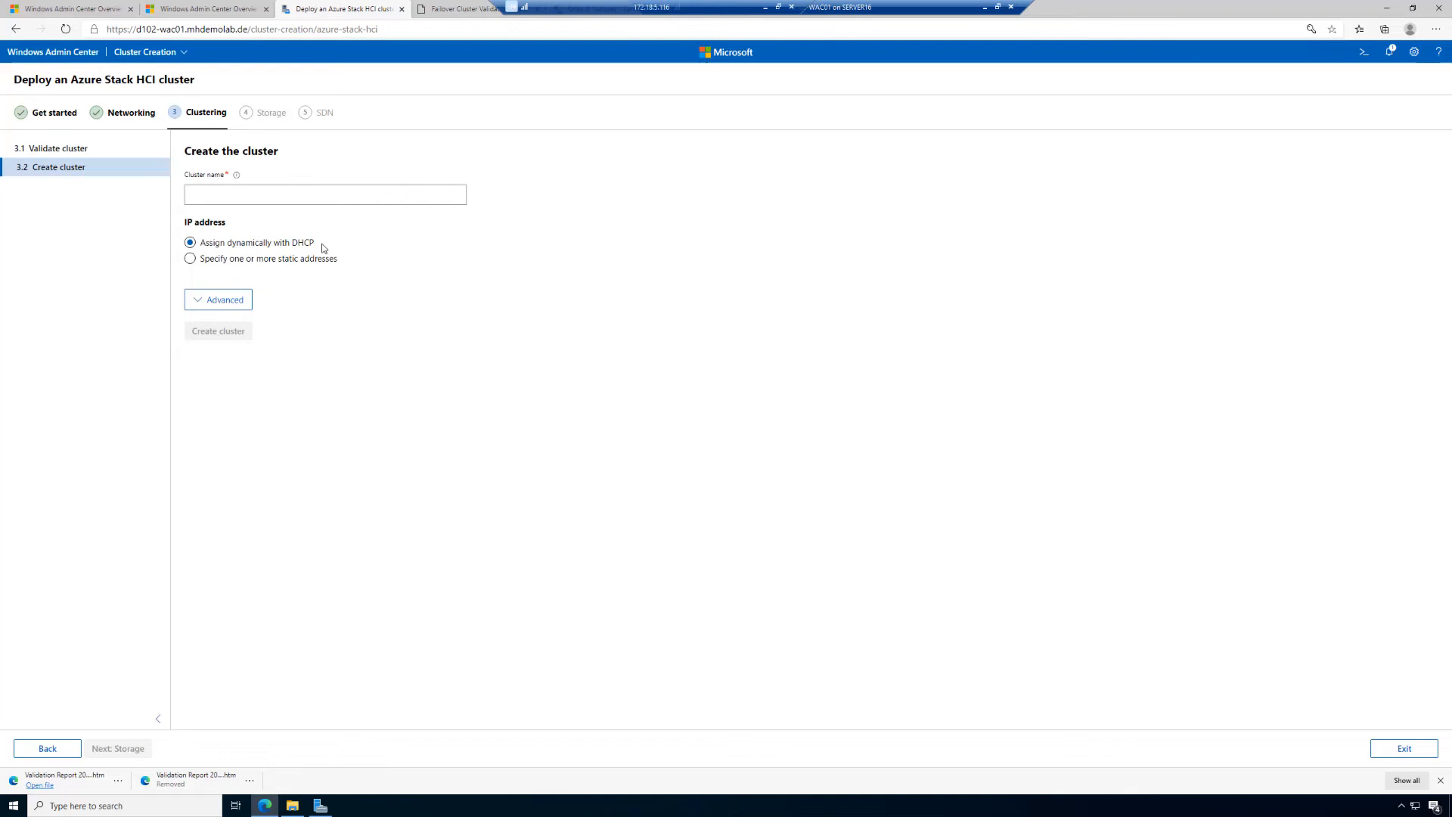
left_click(275, 193)
type("D")
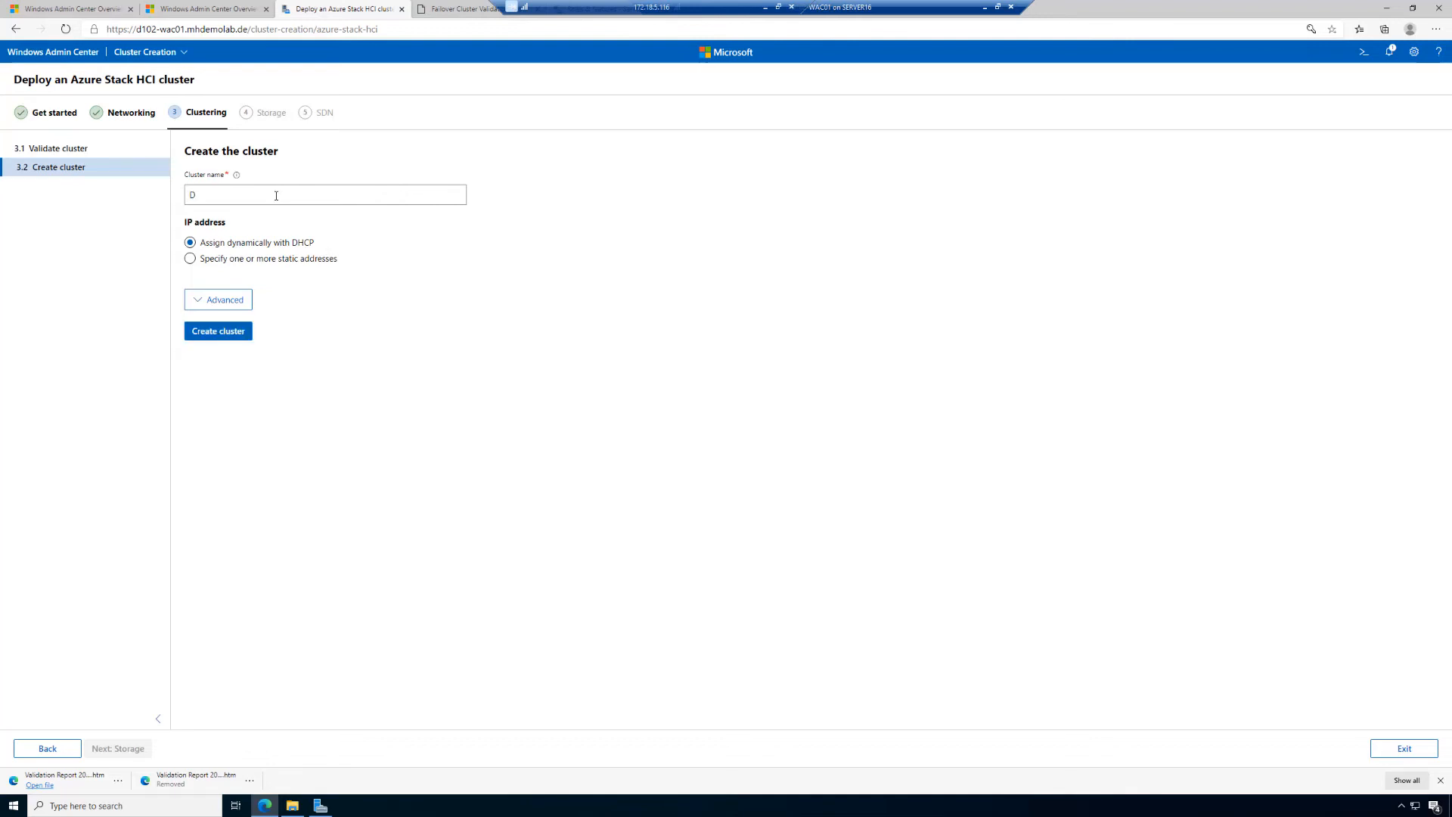
type("102-ASHCICL30")
left_click(236, 306)
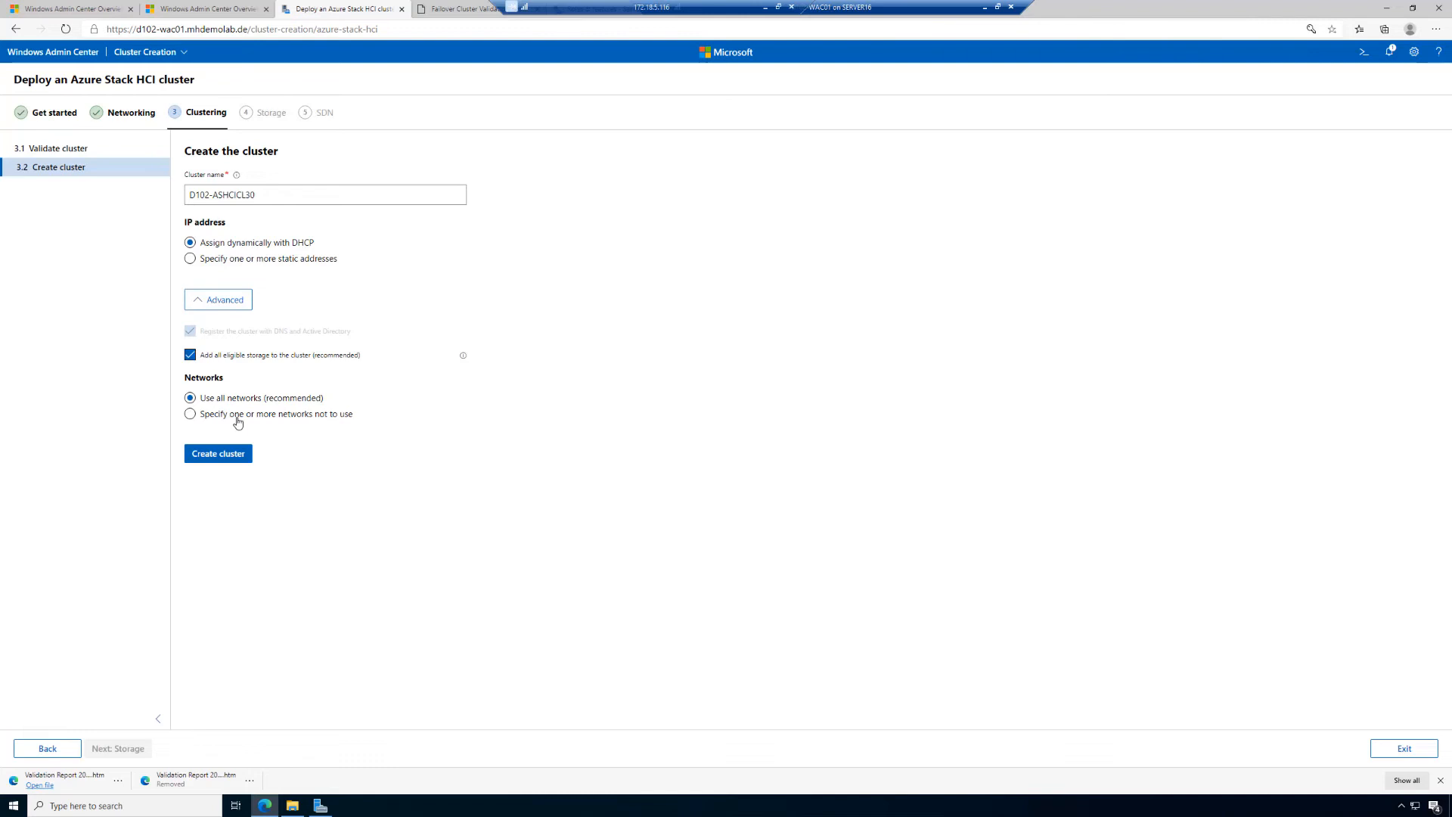
left_click(226, 458)
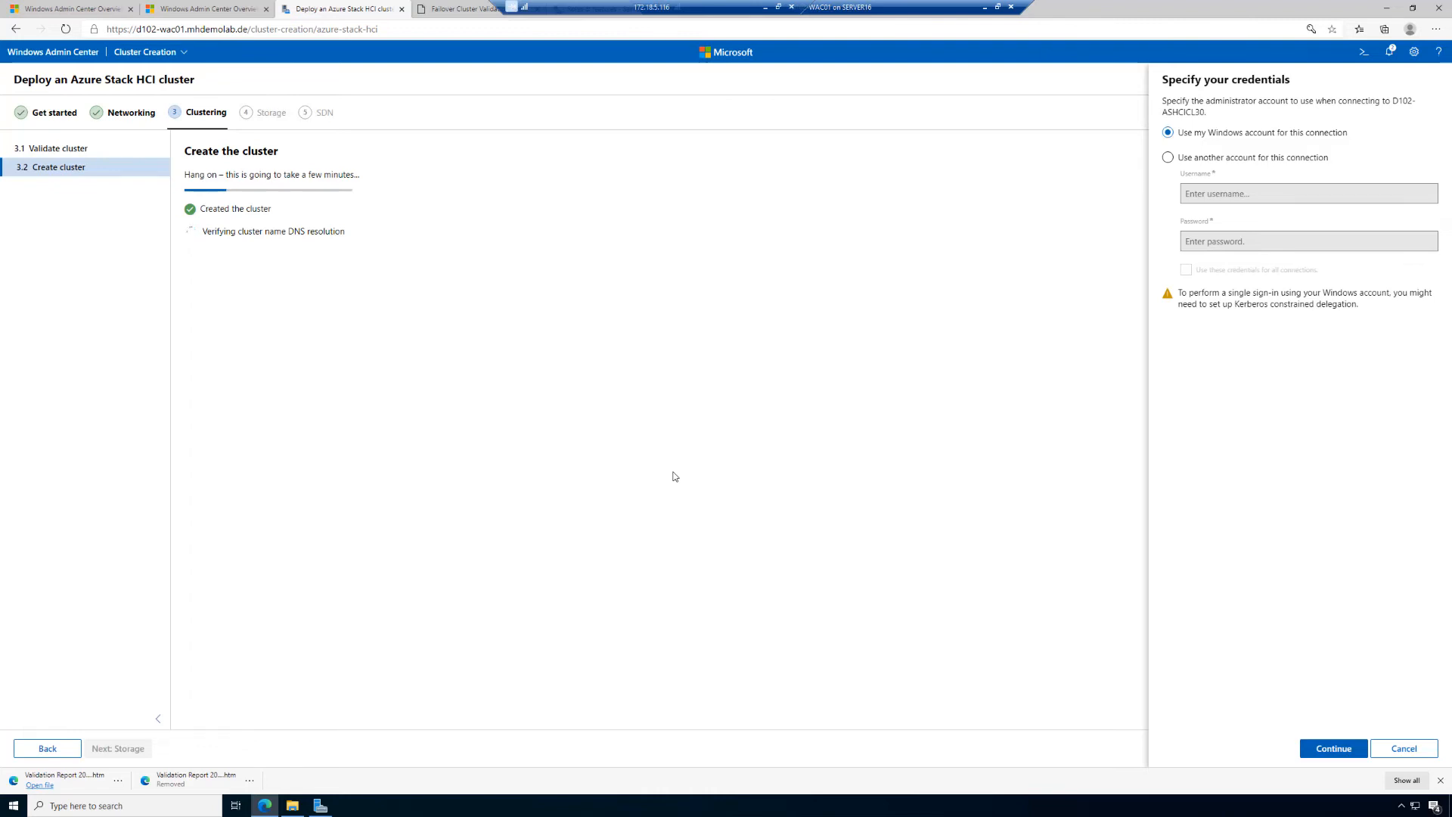
Connect to the new cluster with another account, supplying the saved administrator username and account password and using these credentials for all connections
left_click(1235, 159)
left_click(1233, 193)
left_click(1265, 221)
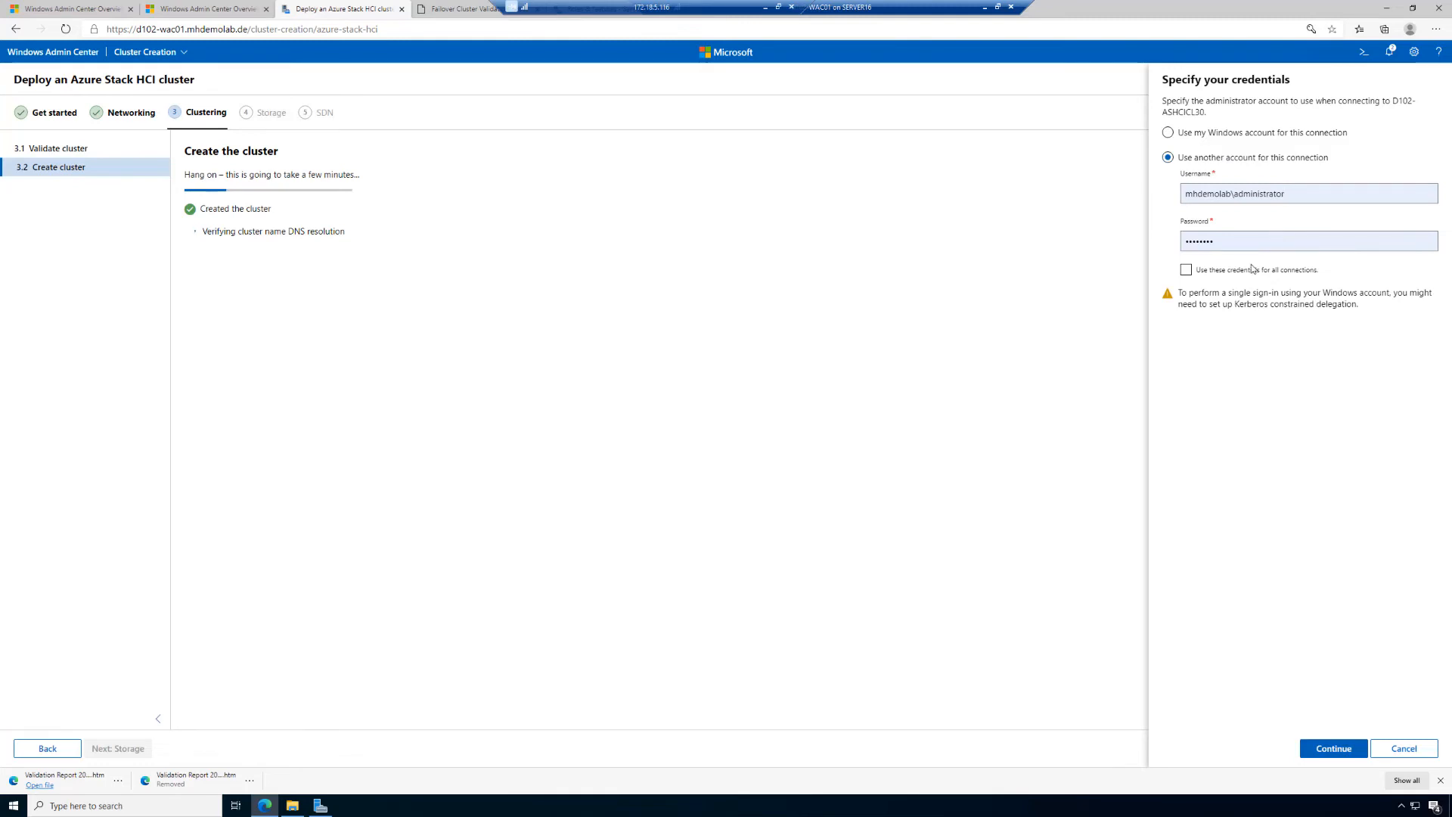
left_click(1186, 270)
left_click(1331, 748)
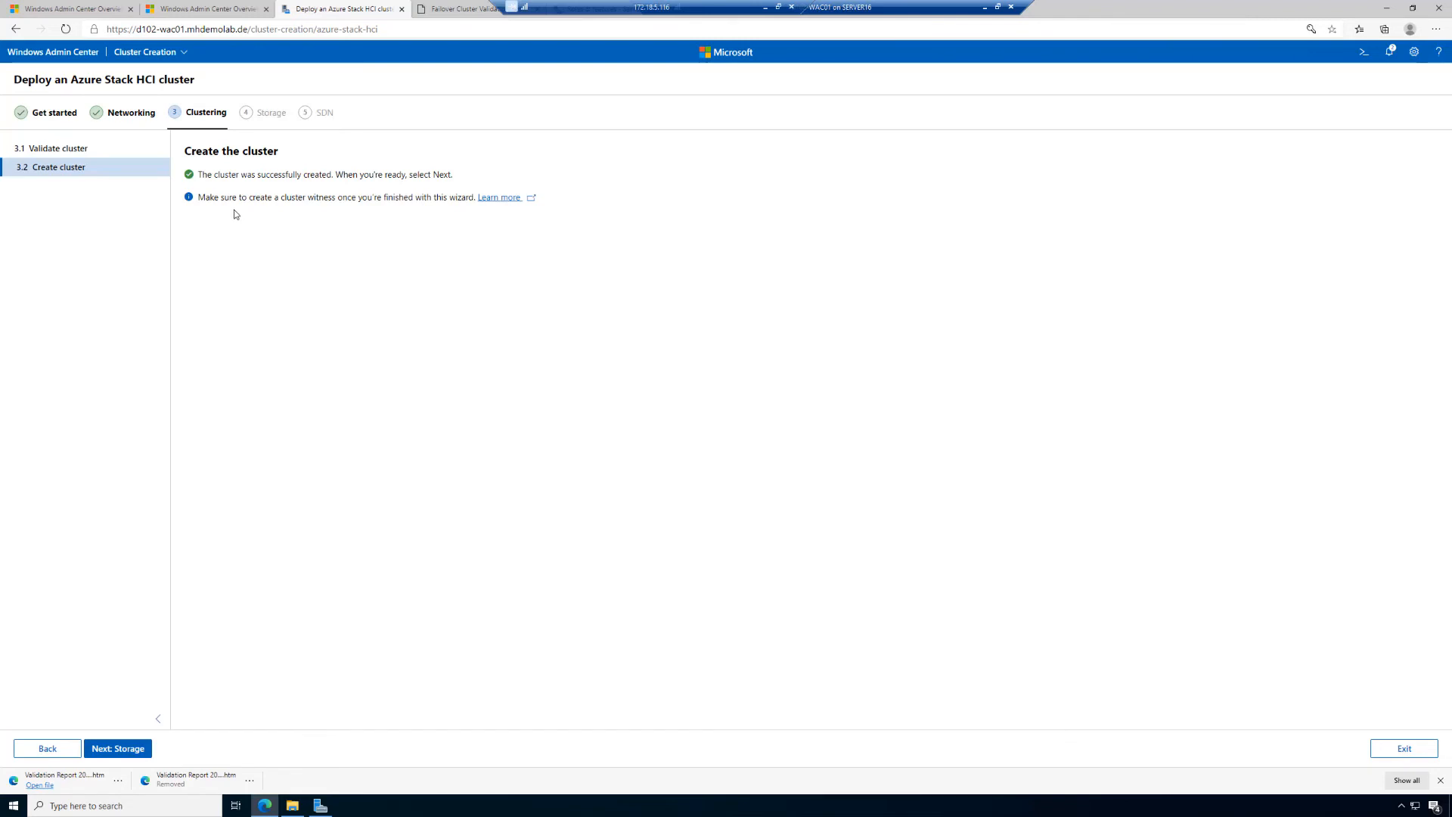
Proceed to the Storage stage, erase all existing data on the eligible drives, and continue to the drive check
left_click_drag(240, 198, 471, 201)
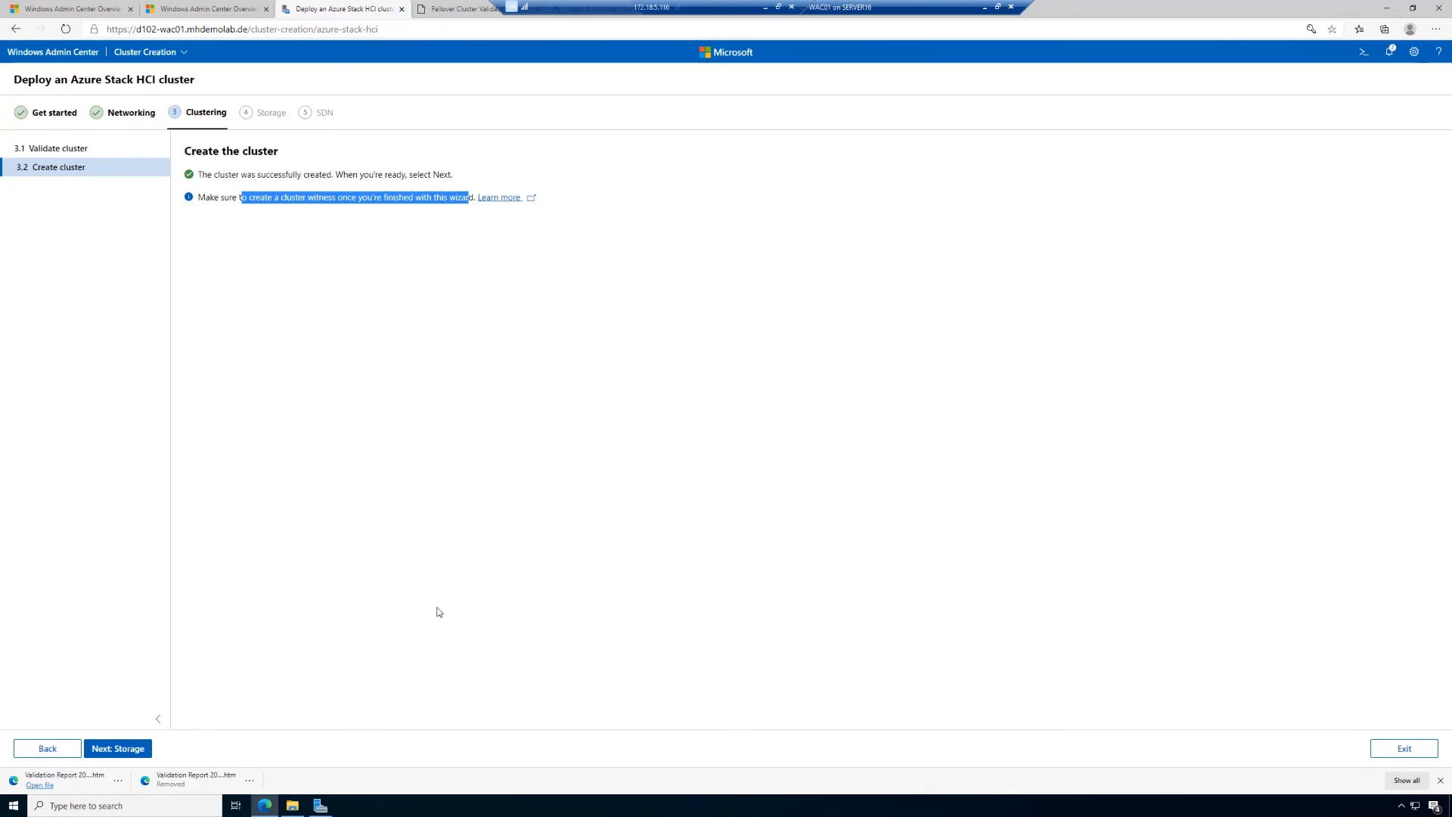
left_click(132, 749)
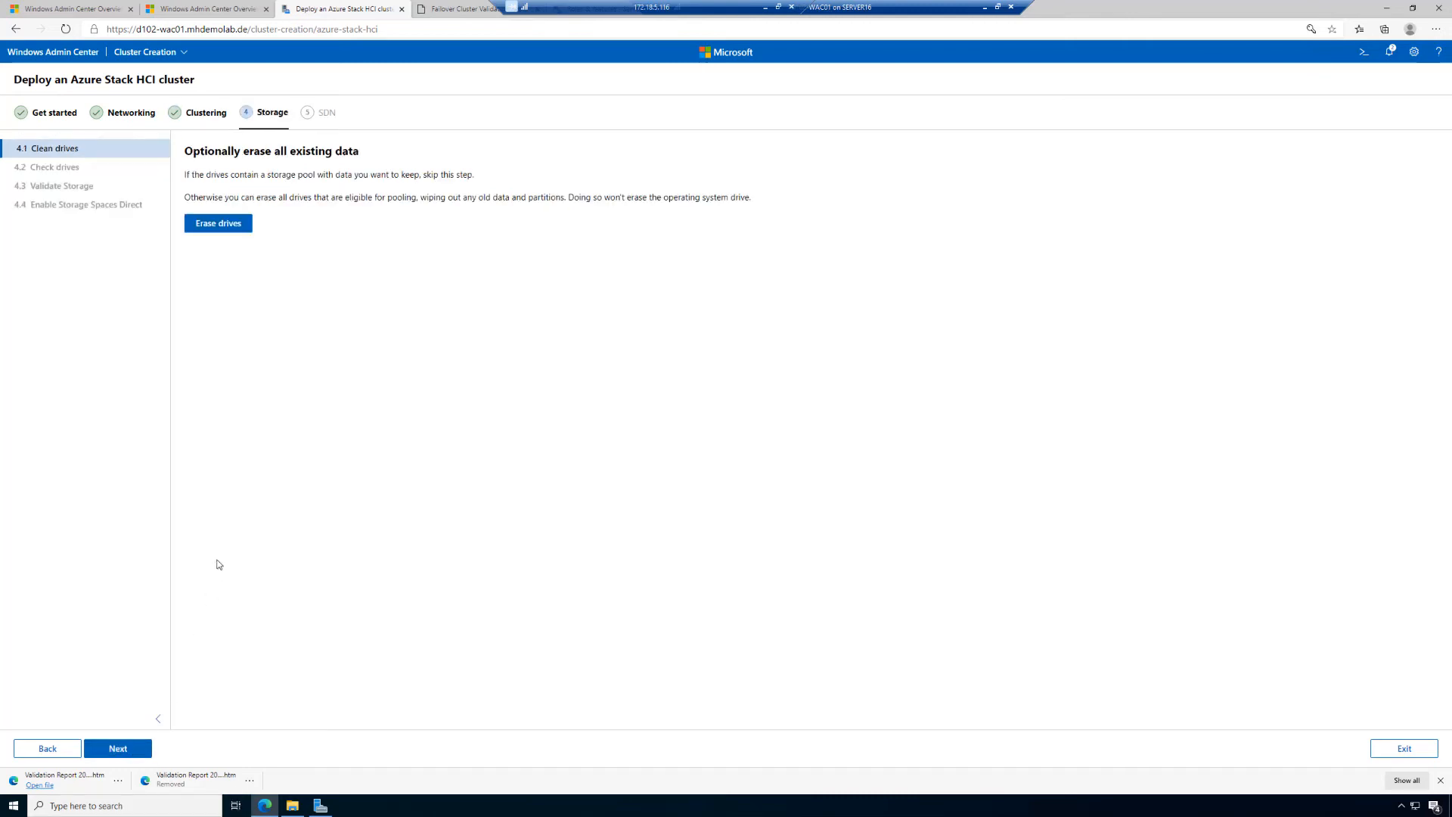
left_click(218, 224)
left_click(770, 470)
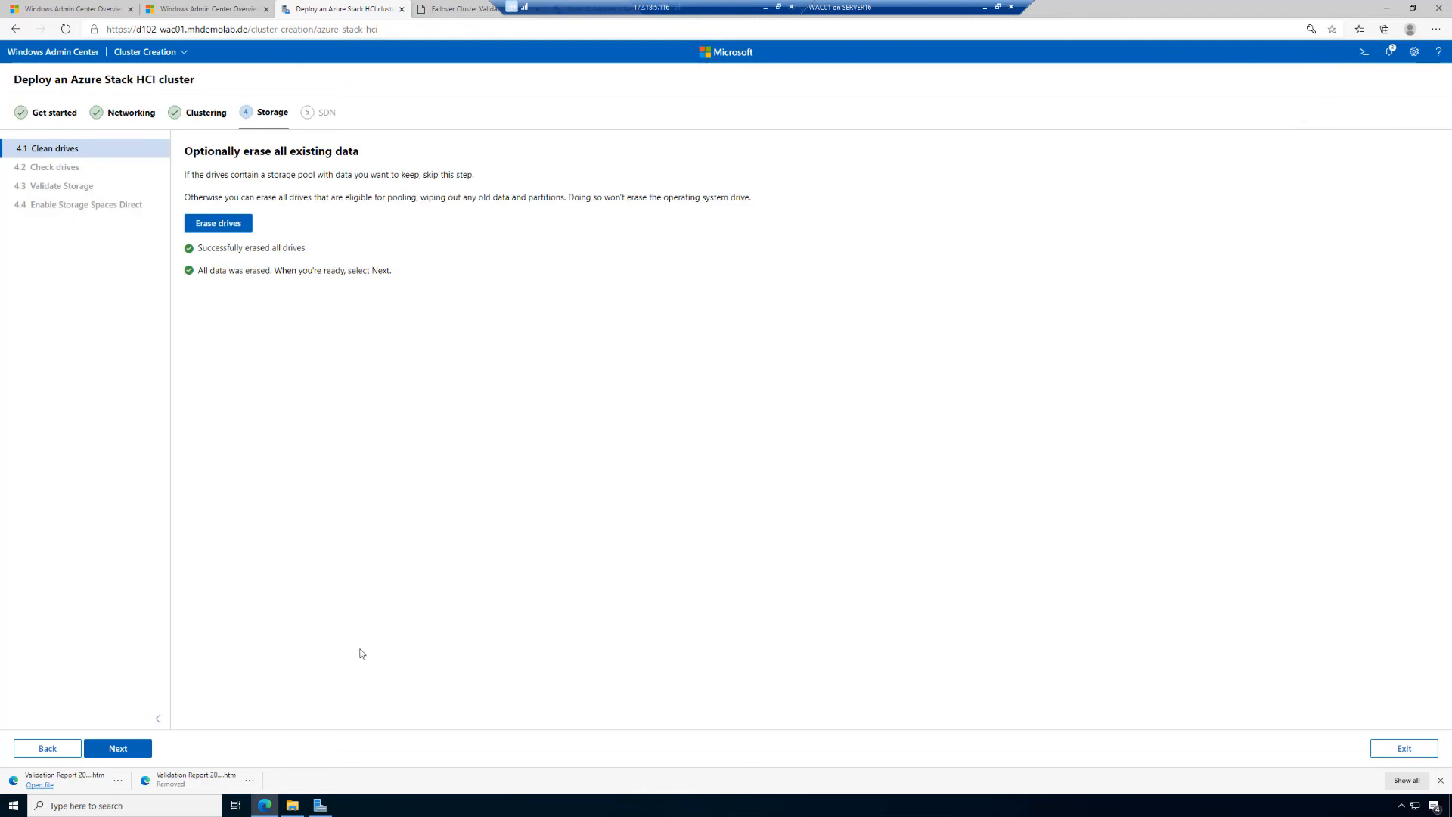
left_click(136, 751)
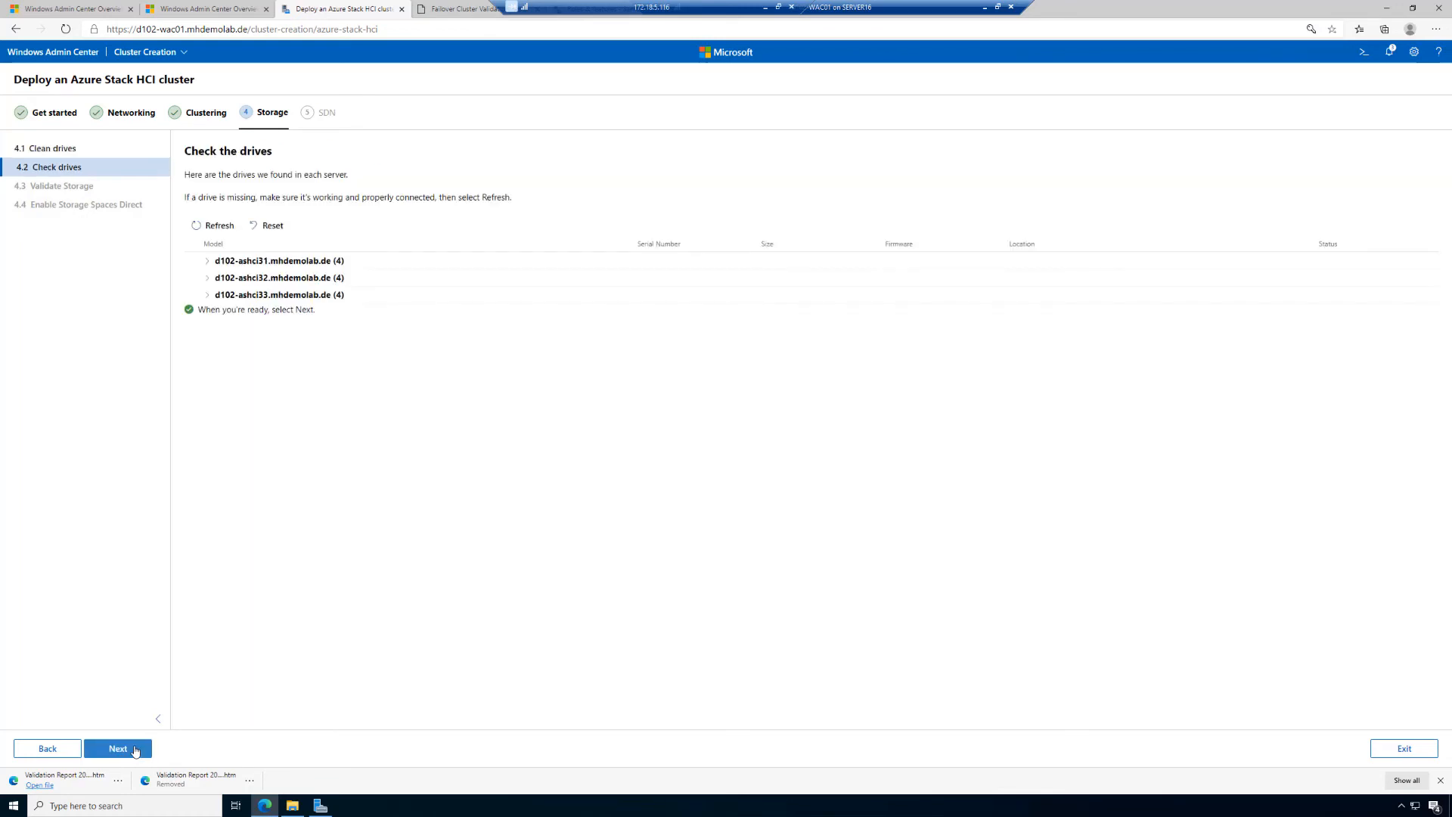
Expand the drive lists of servers d102-ashci31, d102-ashci32 and d102-ashci33 and check each drive's size, location and status
left_click(208, 263)
left_click(217, 279)
left_click(208, 363)
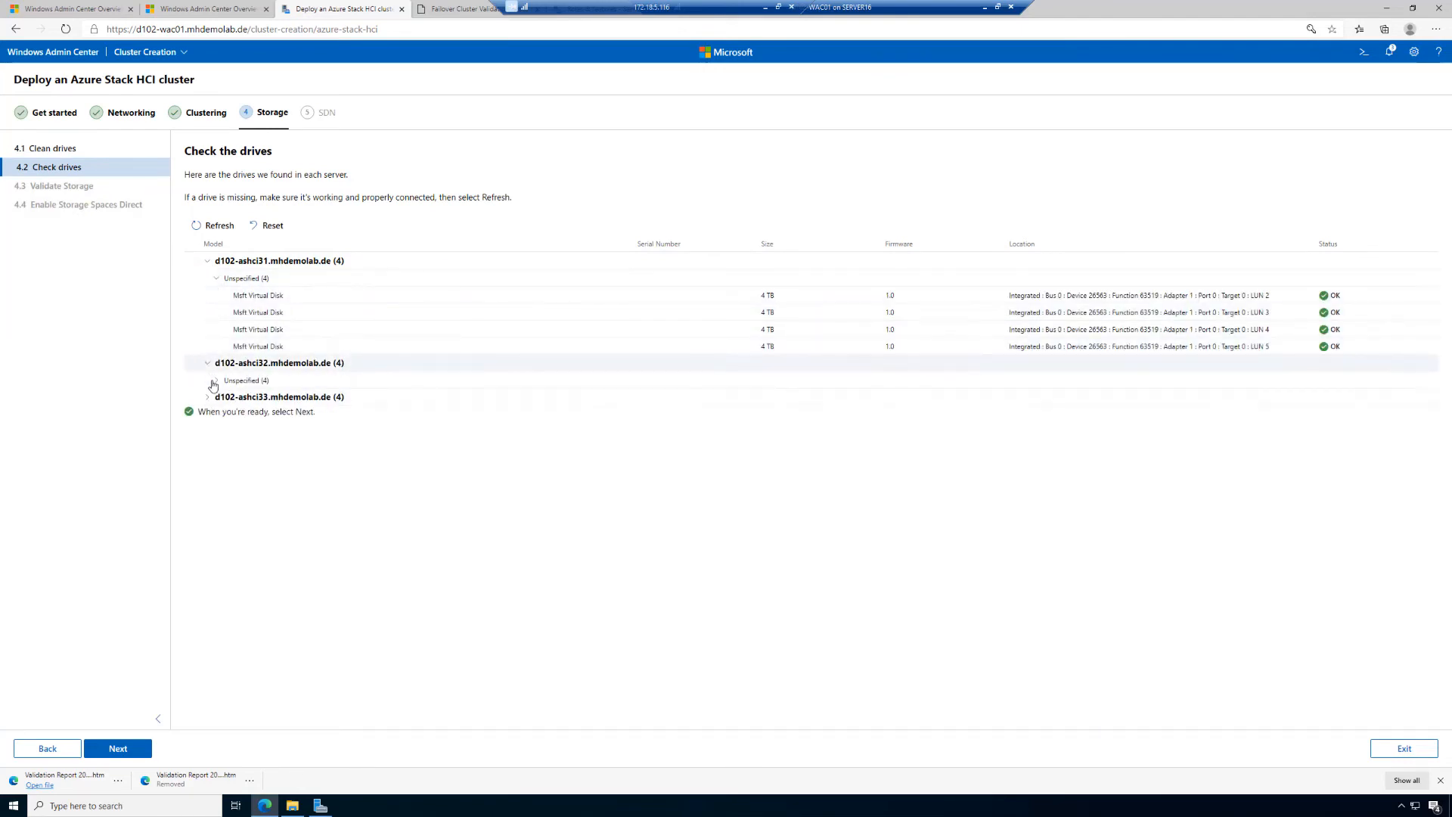
left_click(216, 381)
left_click(208, 467)
left_click(217, 484)
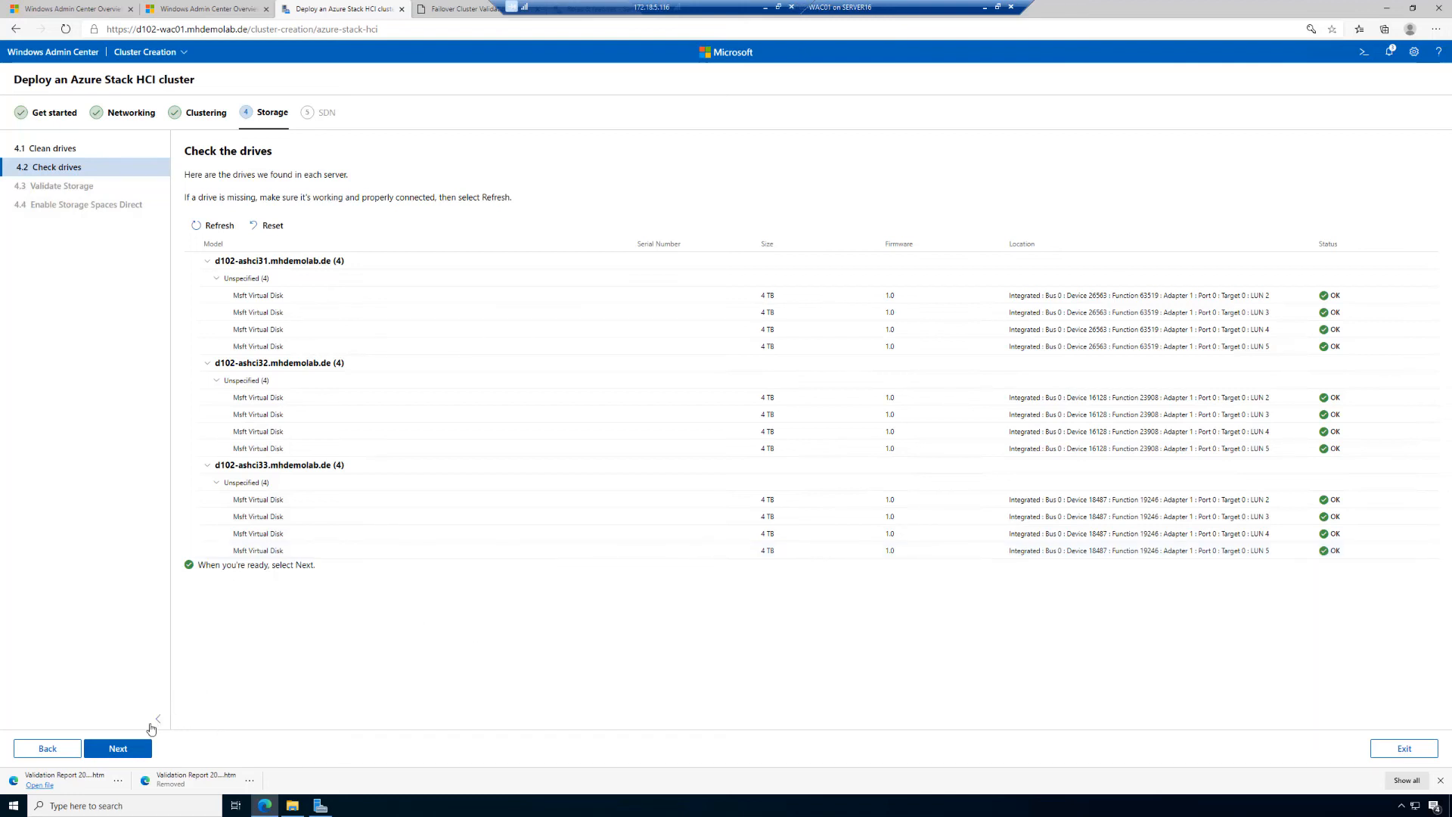
Run the storage validation for Storage Spaces Direct, then download its validation report and review it
left_click(121, 746)
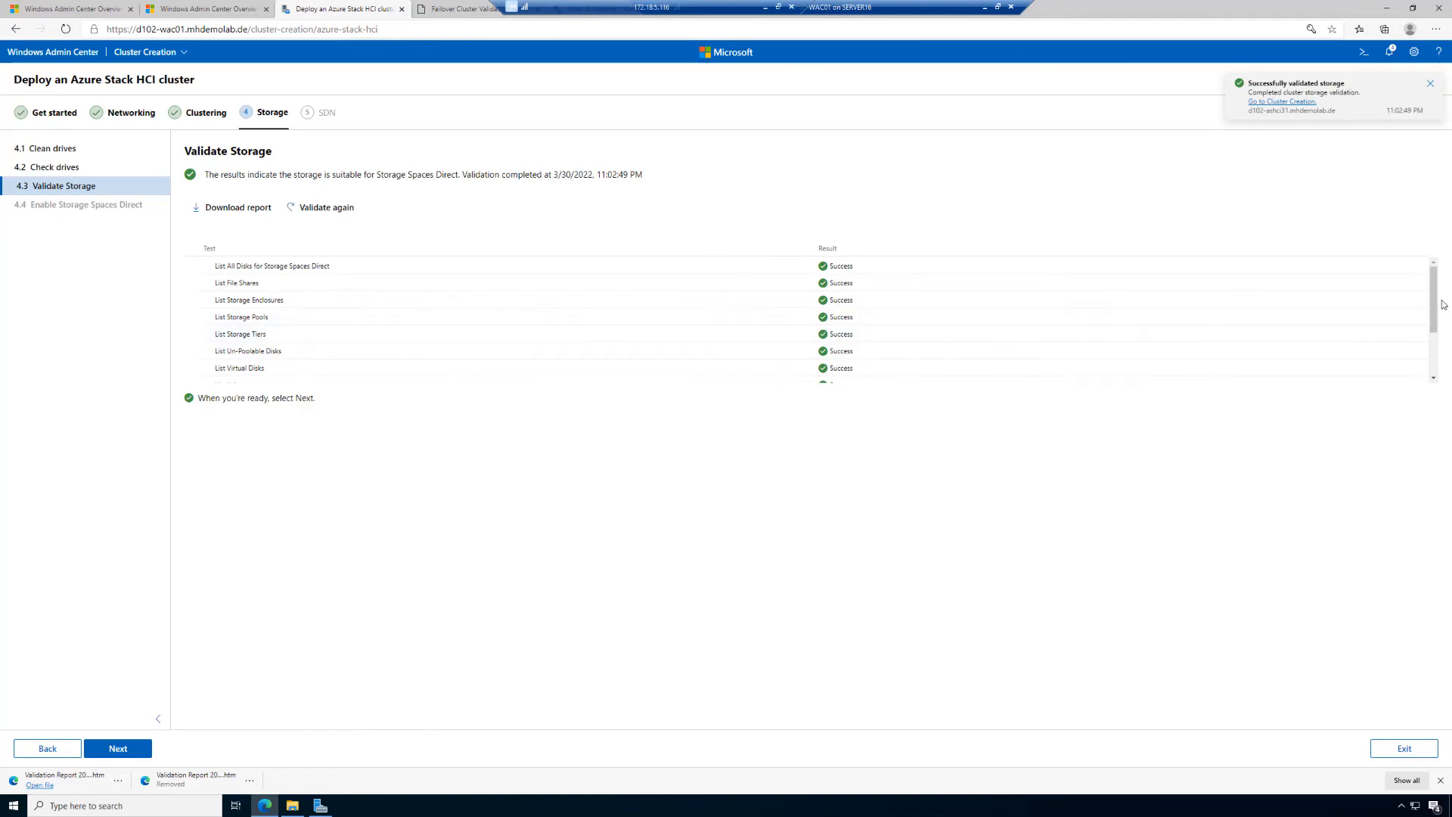
left_click_drag(1437, 303, 1441, 231)
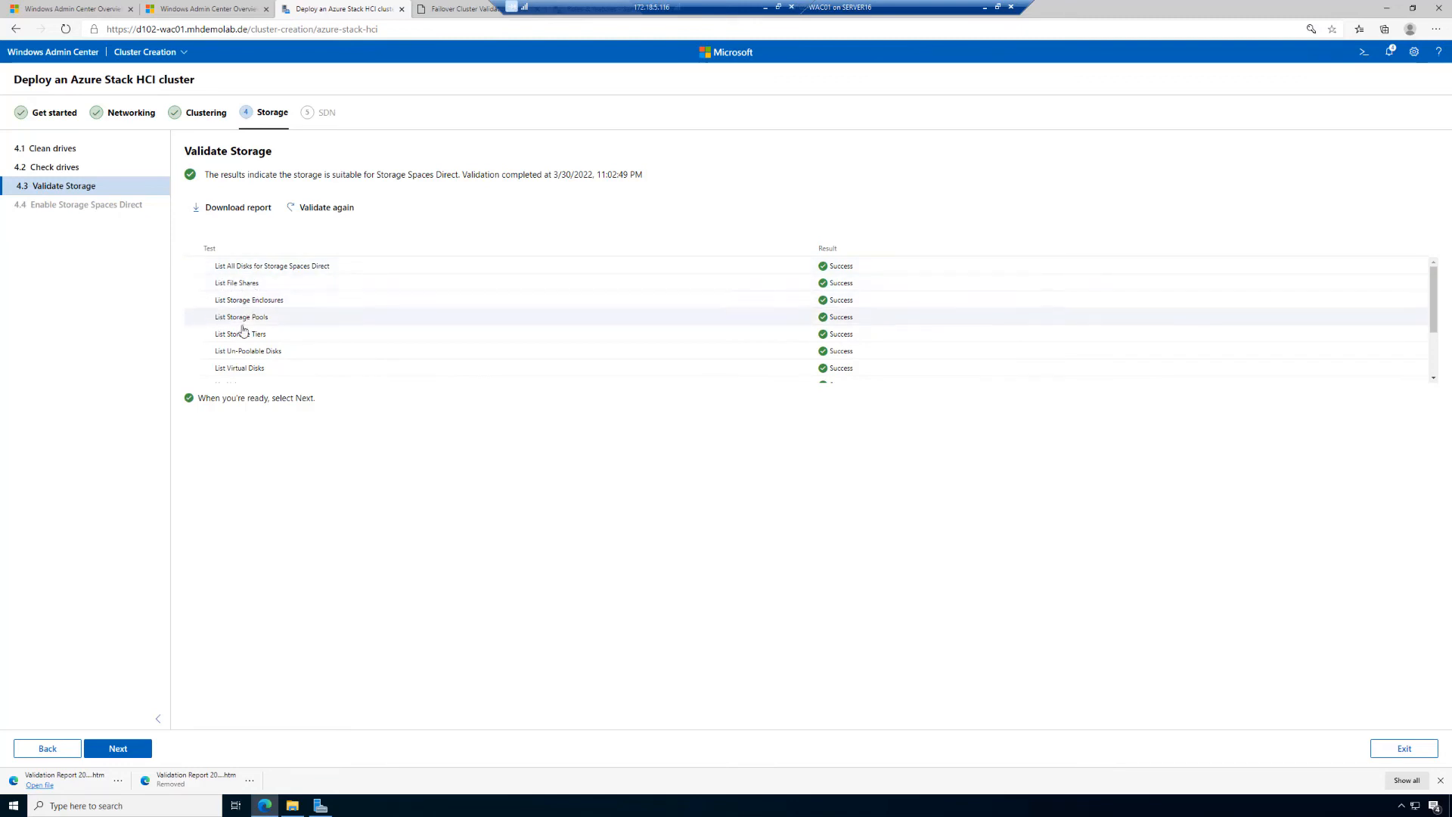
left_click(231, 209)
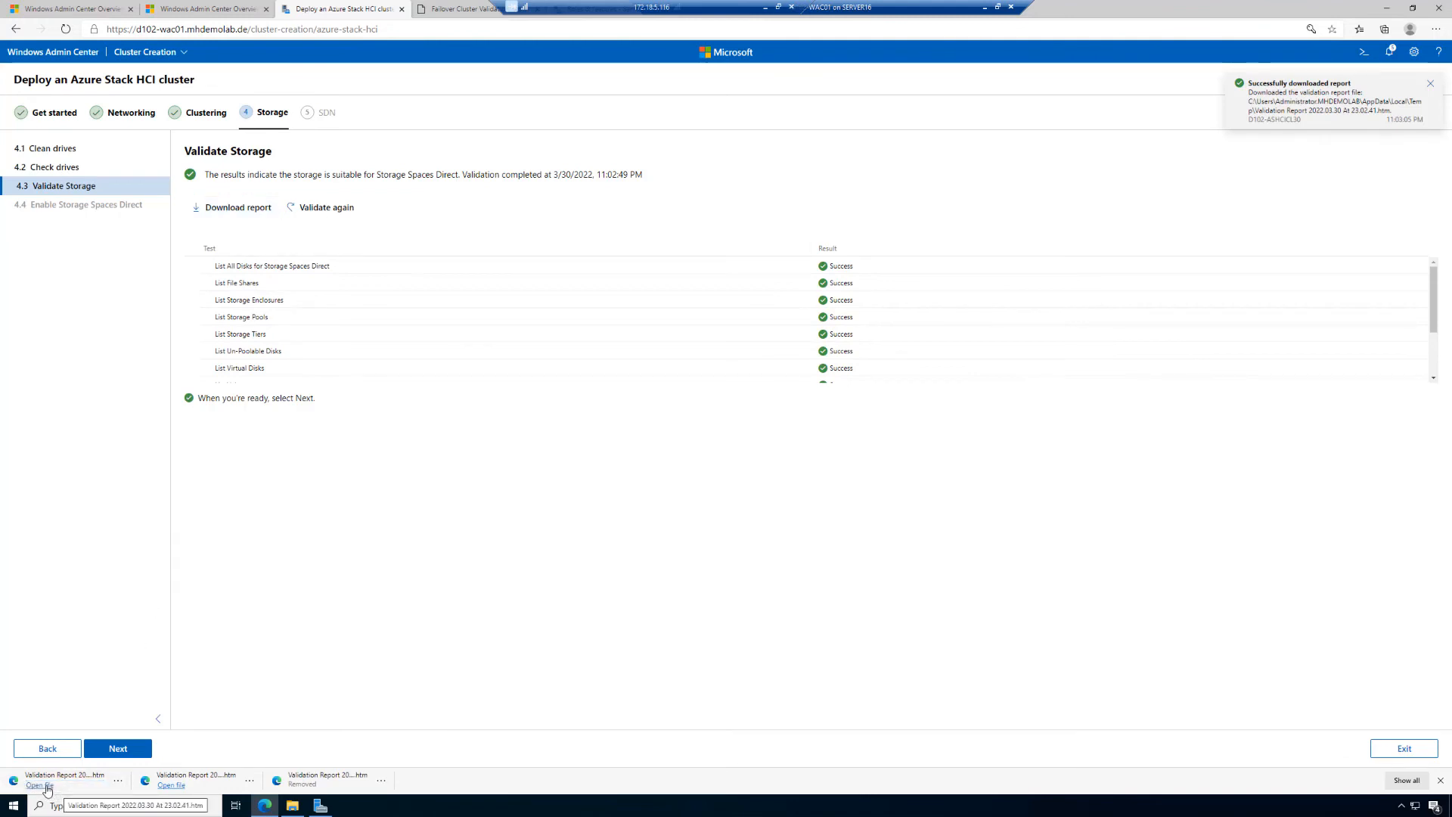
left_click(43, 786)
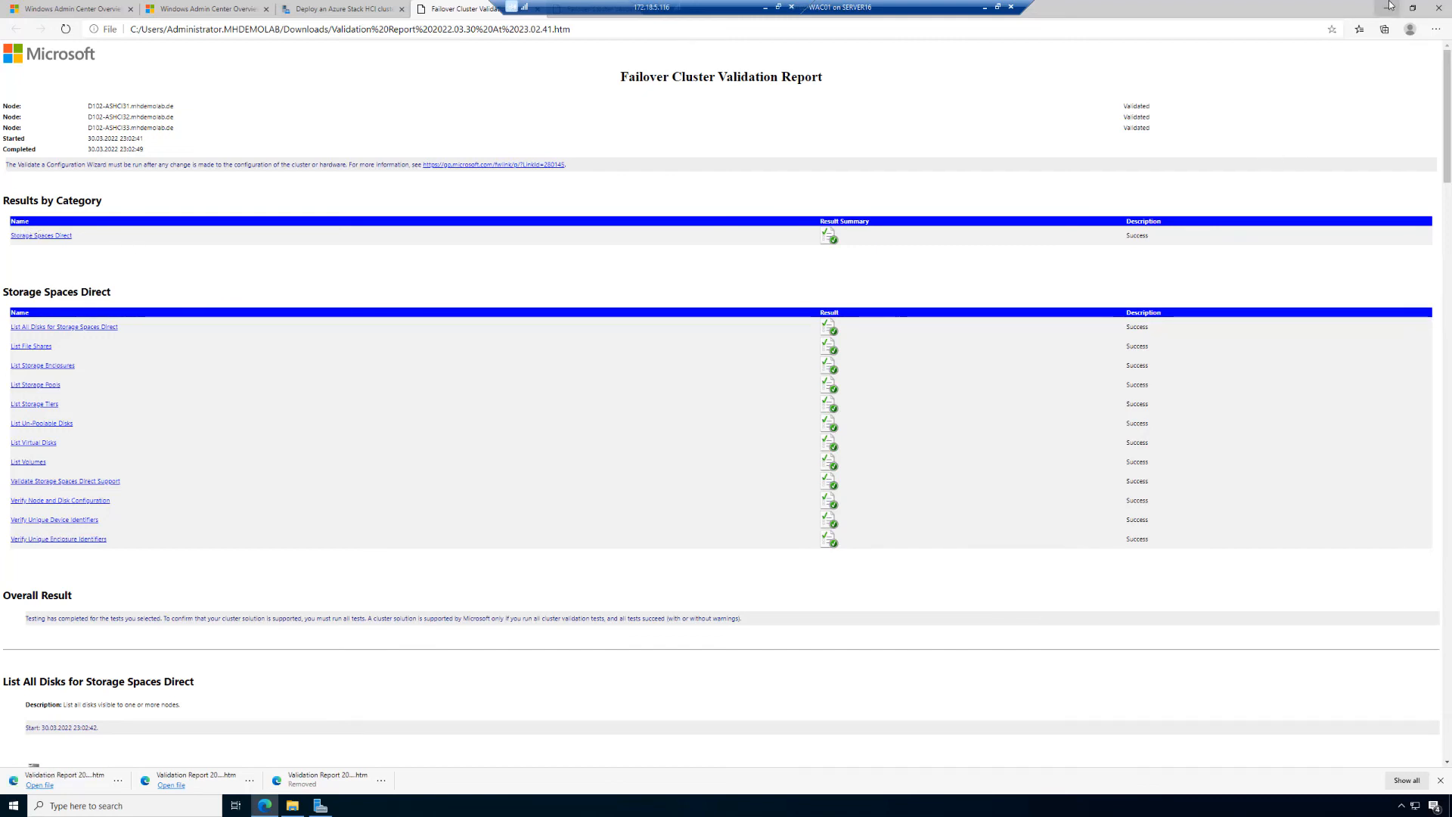
left_click(344, 8)
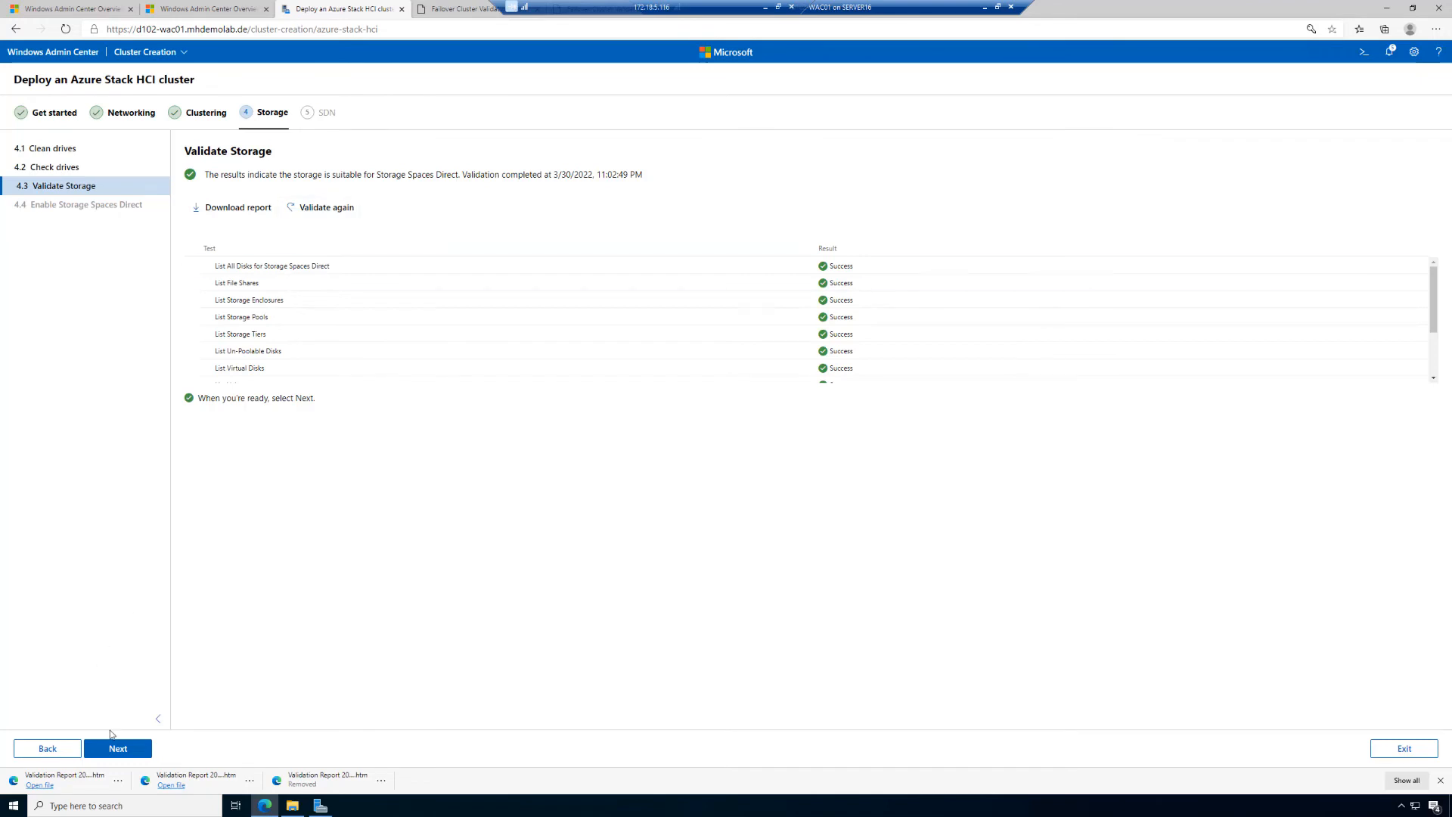
Enable Storage Spaces Direct on the cluster, then download the EnableClusterS2D report and review its log and claimed disks
left_click(121, 753)
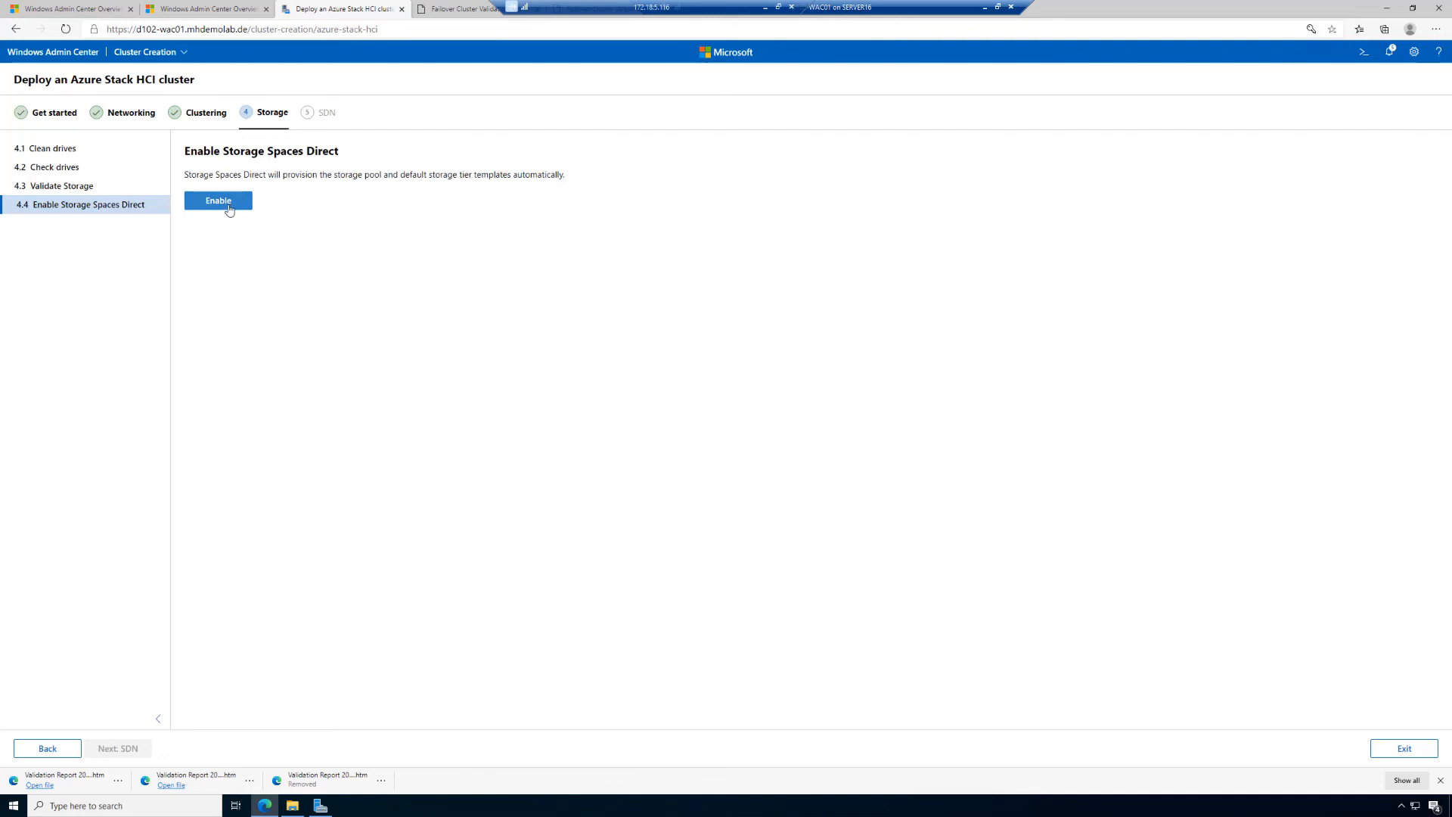
left_click(227, 205)
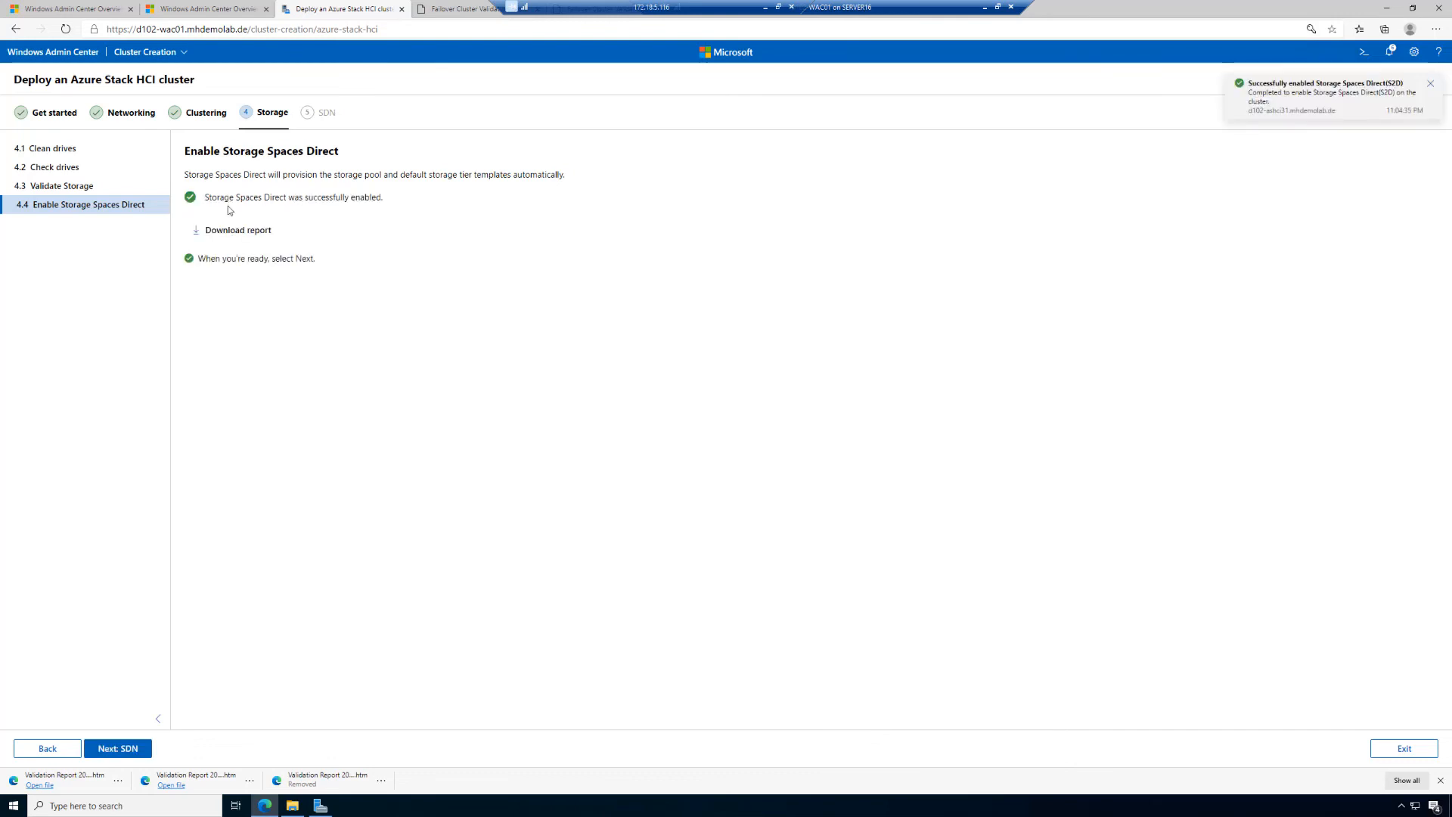
left_click(247, 234)
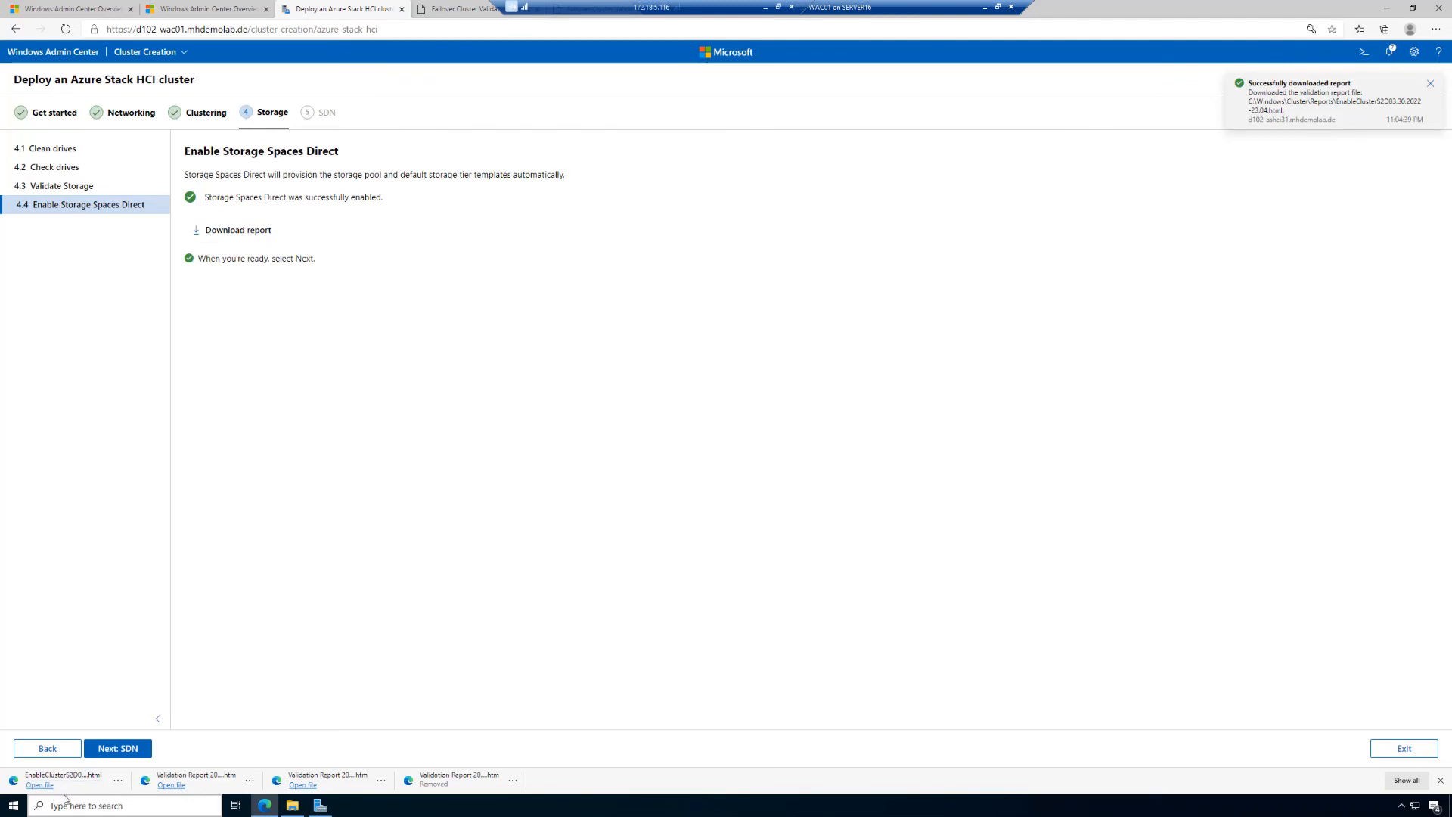
left_click(41, 785)
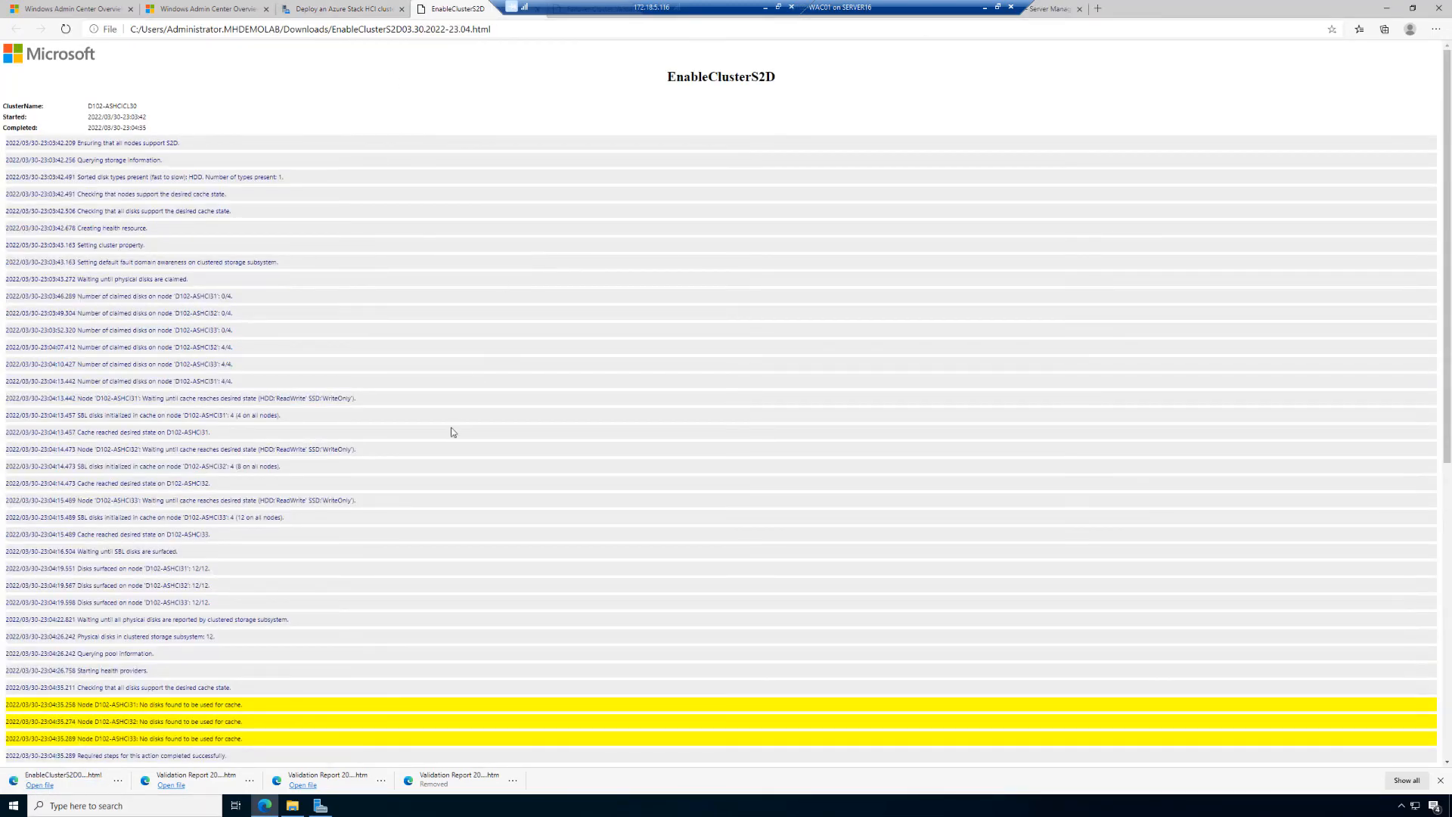
scroll(414, 418, "down", 2)
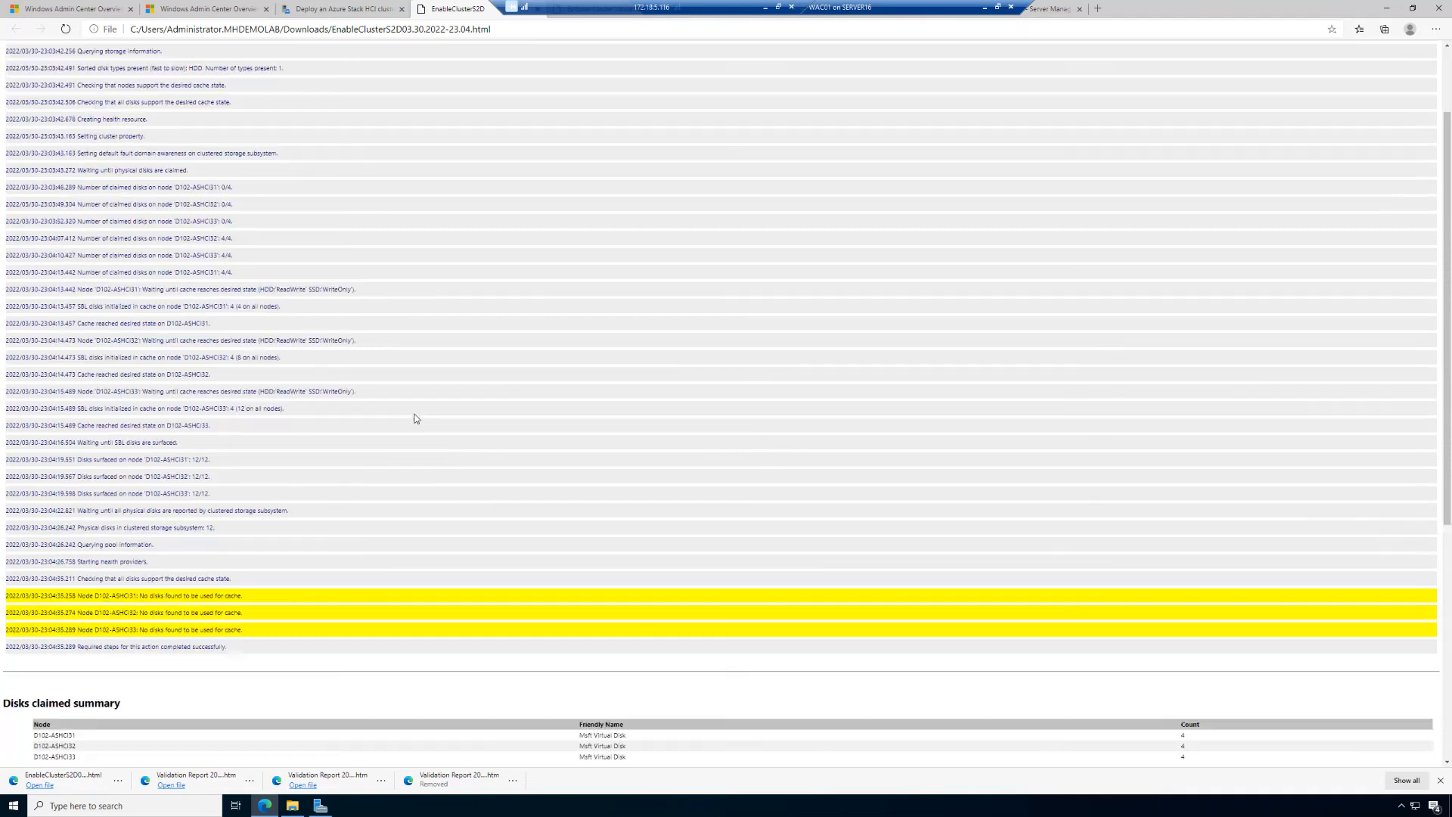
scroll(414, 419, "down", 2)
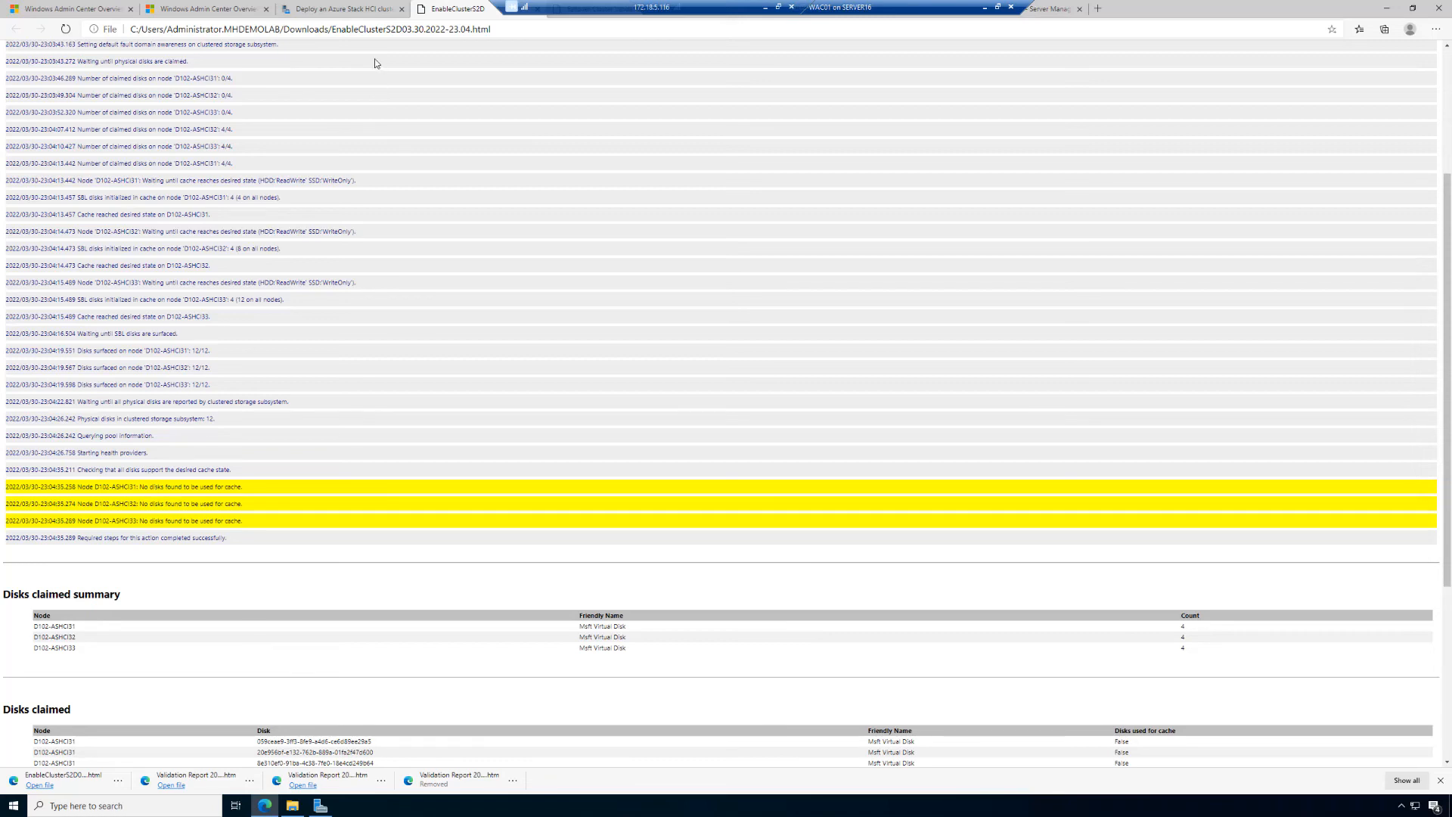
left_click(335, 11)
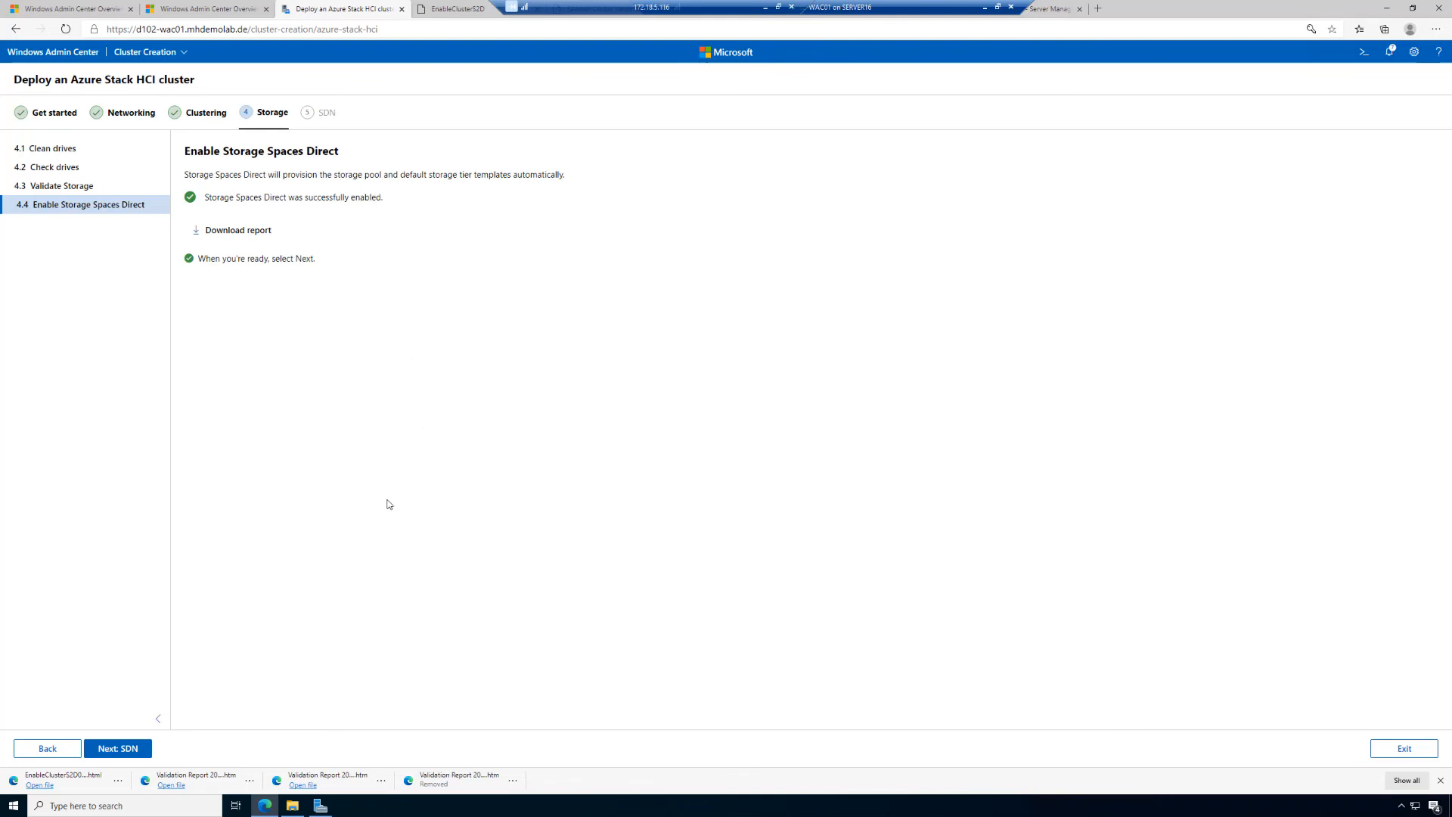
Skip the SDN stage to finish the deployment and go to the connections list
left_click(147, 749)
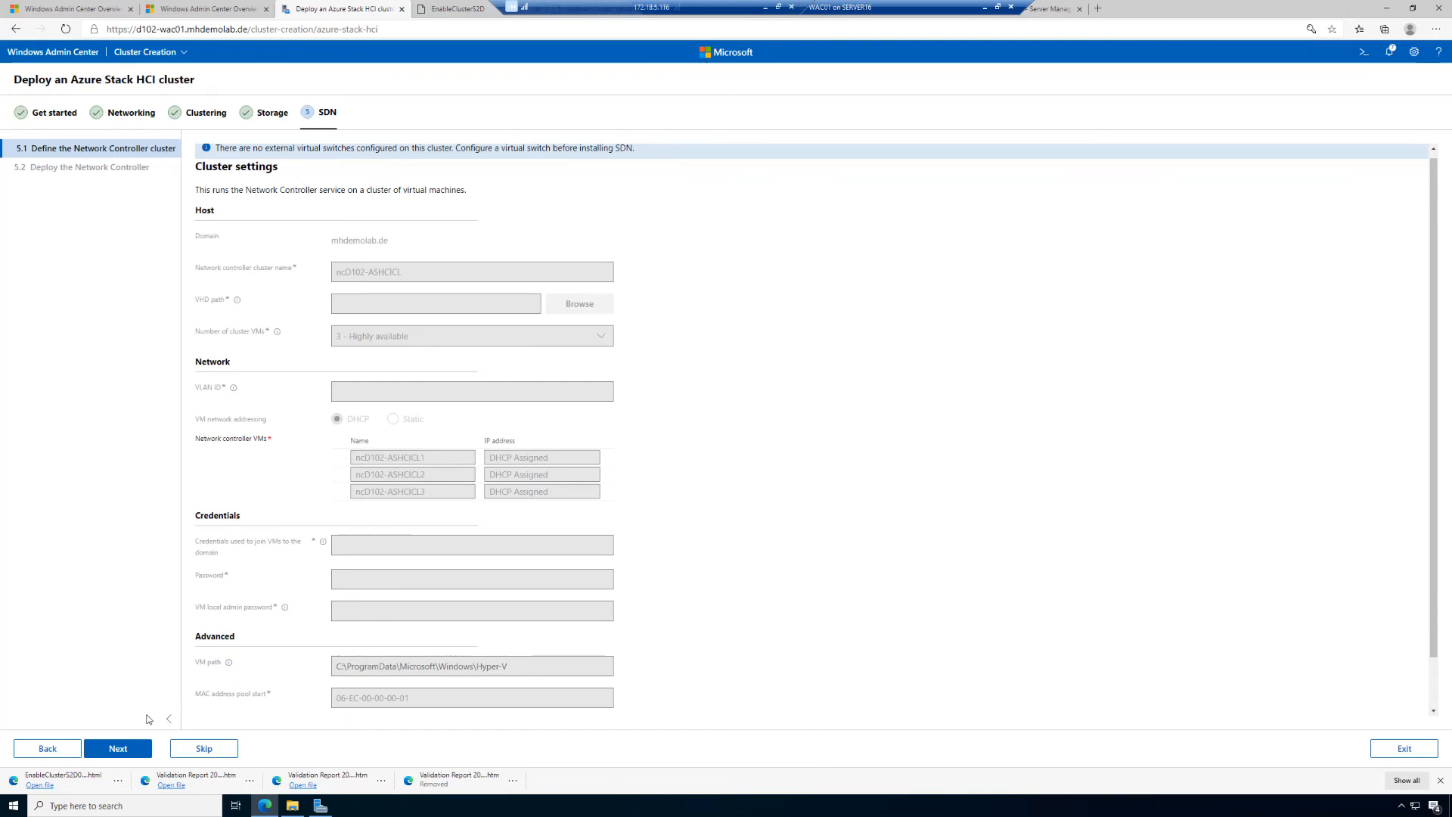
left_click(186, 749)
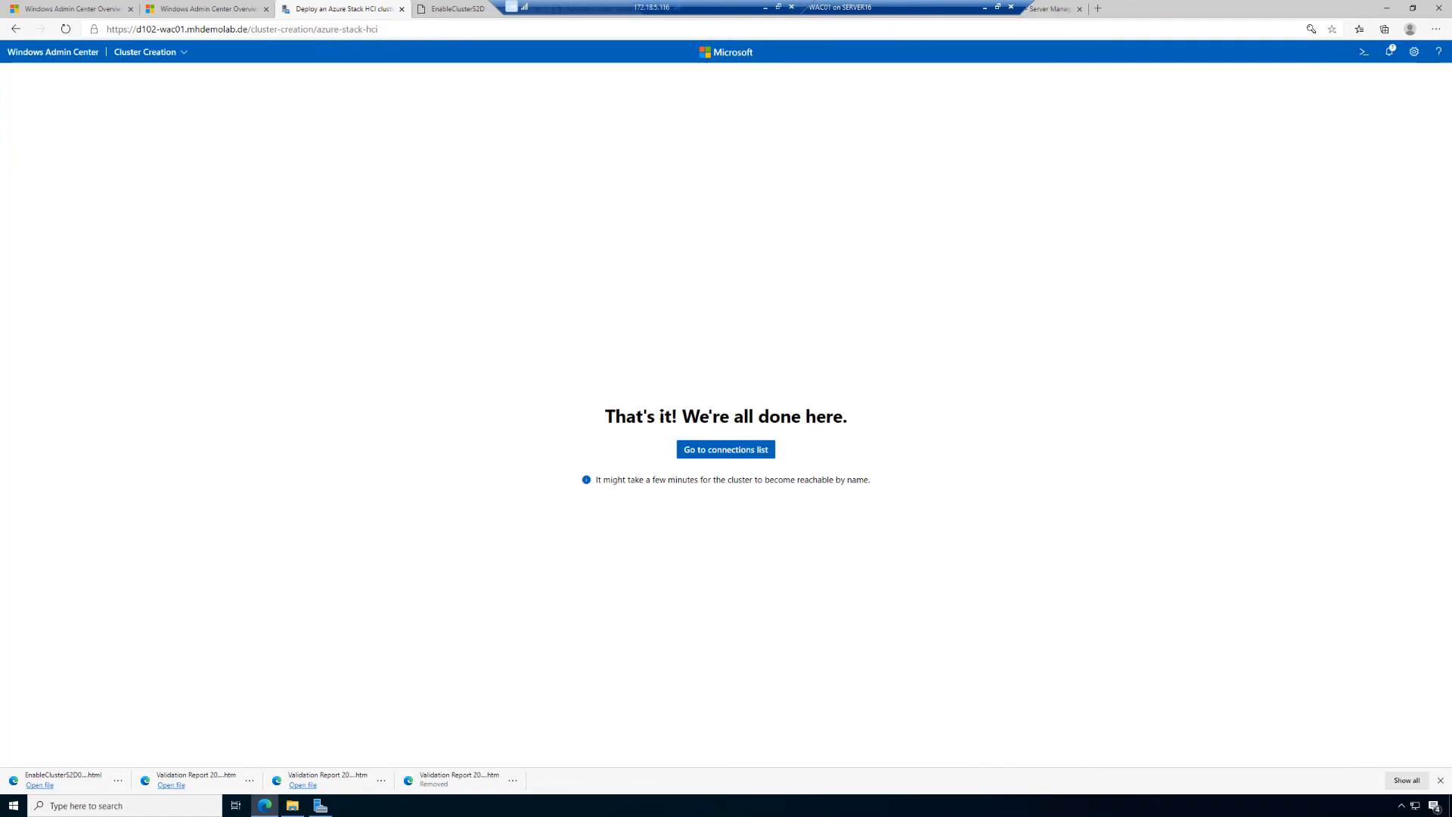
left_click(727, 451)
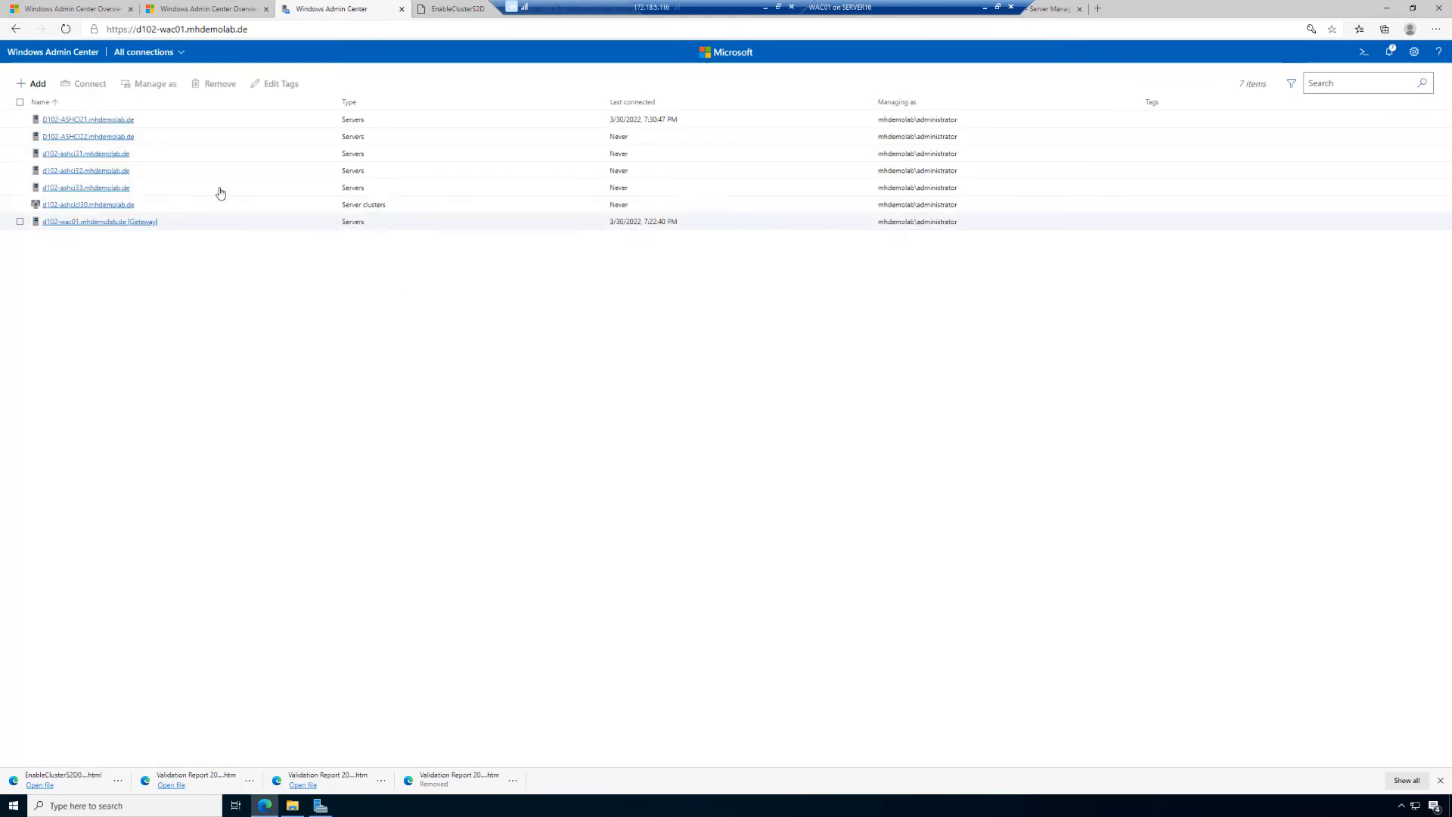
Open cluster d102-ashcicl30.mhdemolab.de, reopen it from the connections list, and check its dashboard and Azure connection status
left_click(80, 205)
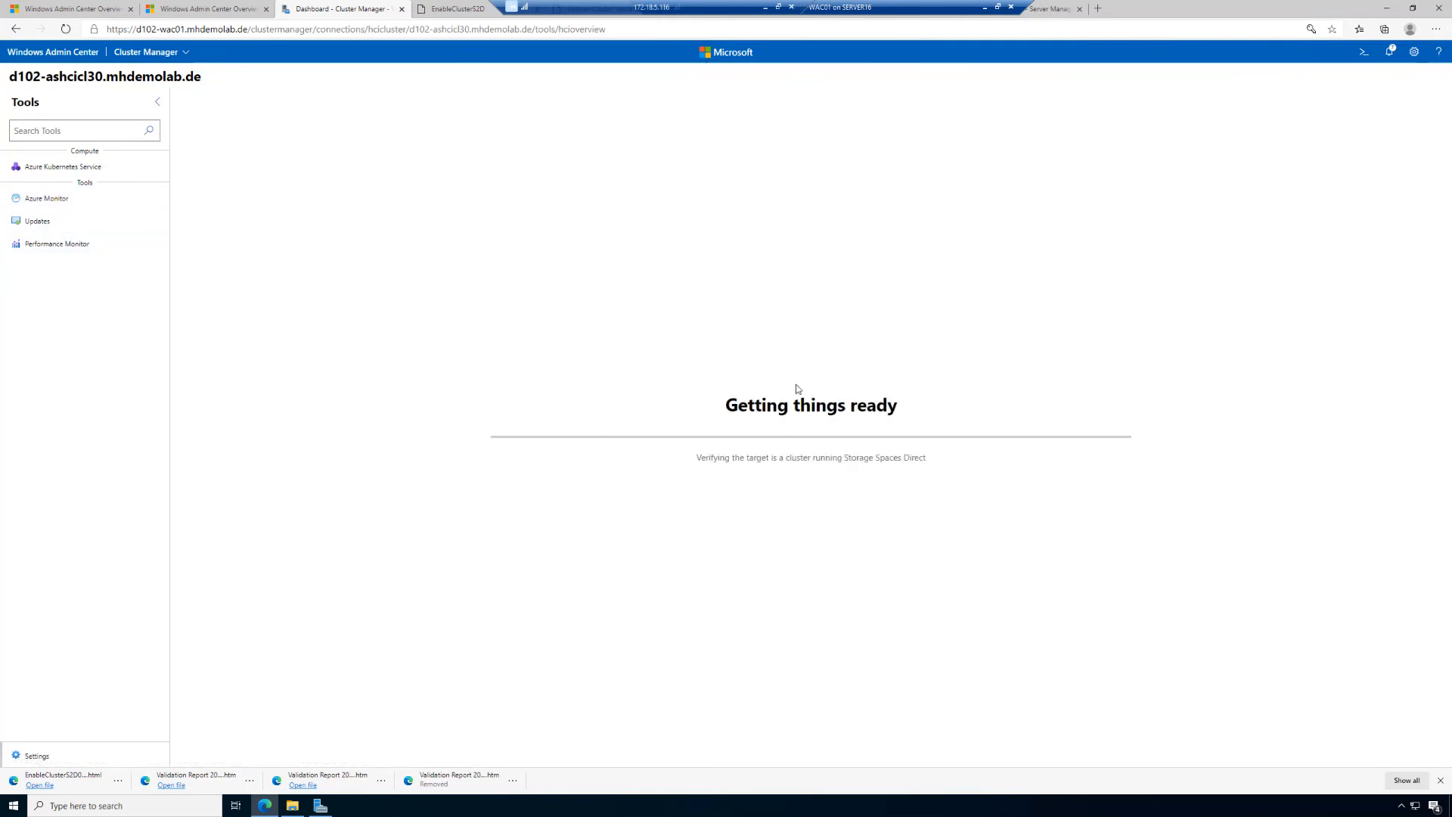
left_click(1440, 781)
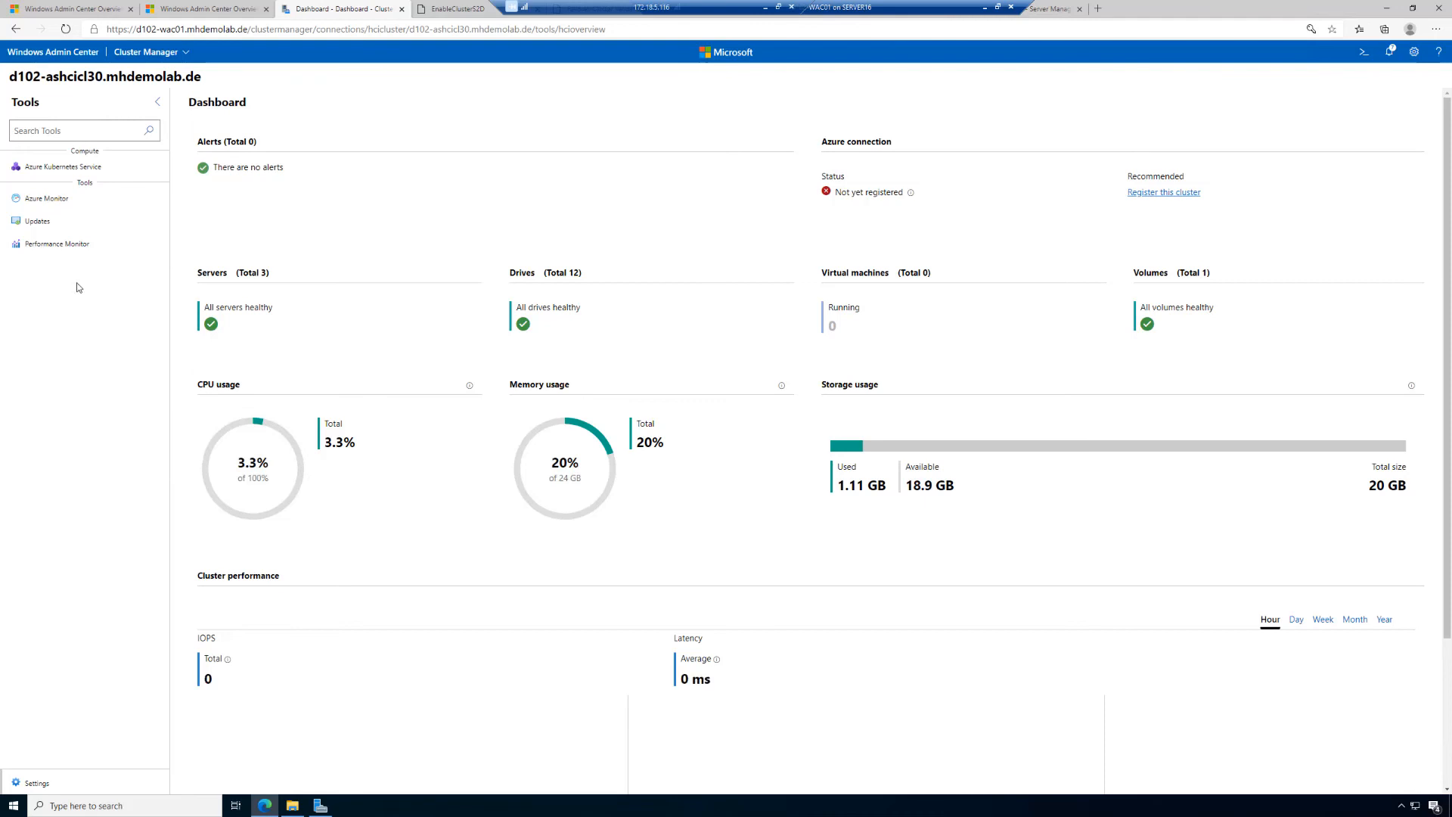
left_click(53, 53)
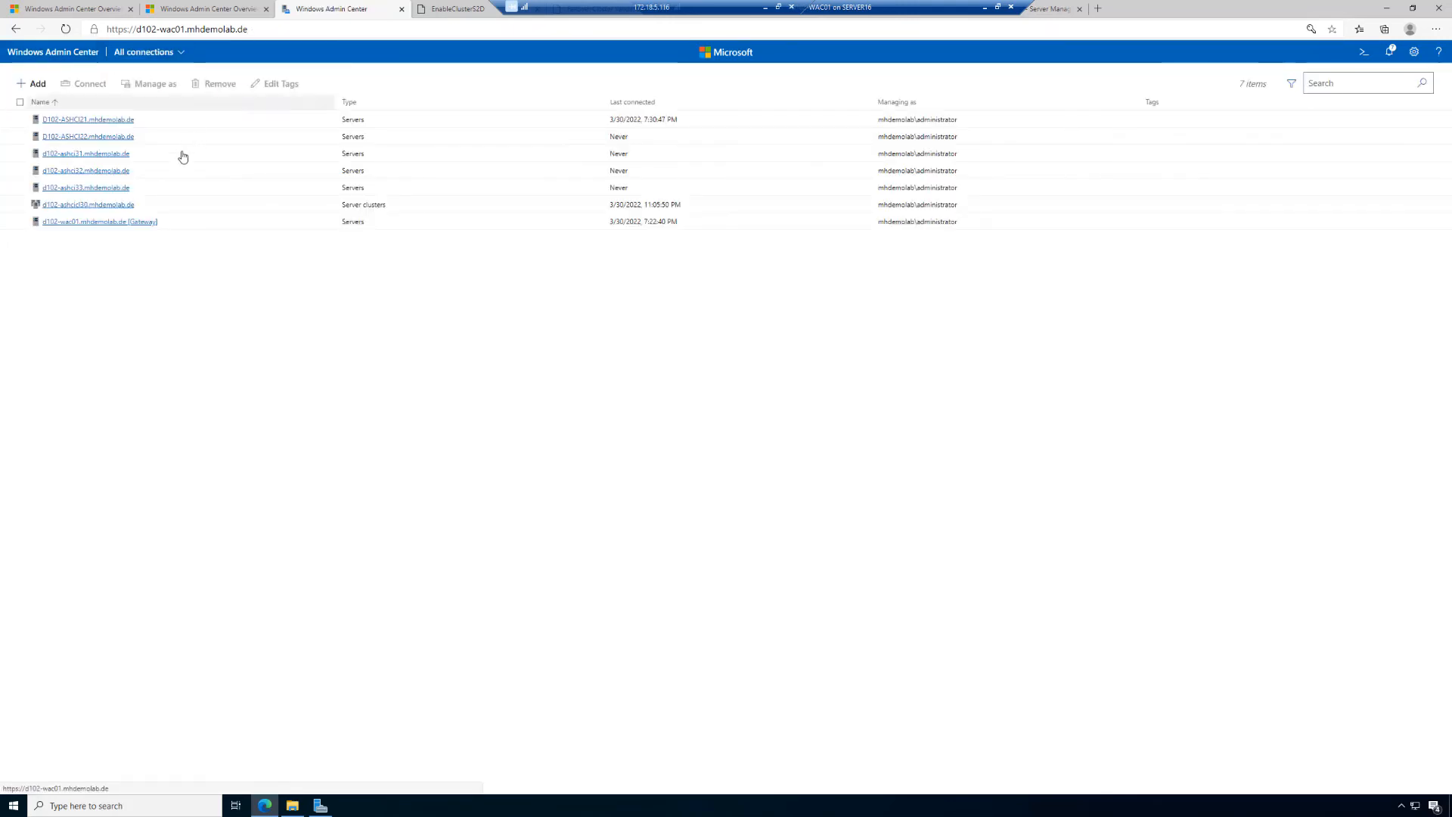
left_click(105, 206)
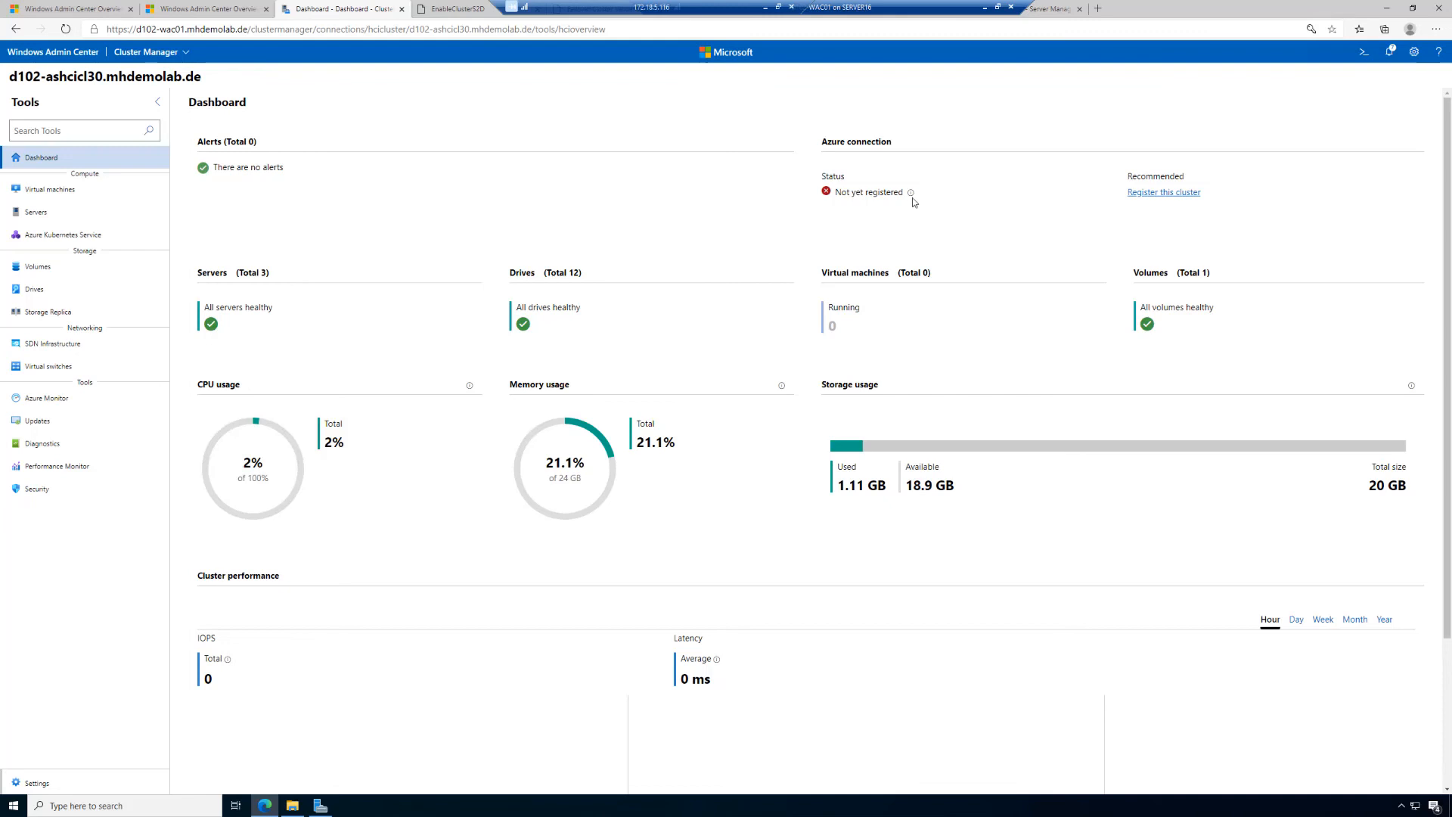
mouse_move(914, 198)
Open the cluster settings and examine the Hyper-V host General settings and the fields needed for a cloud witness
left_click(34, 789)
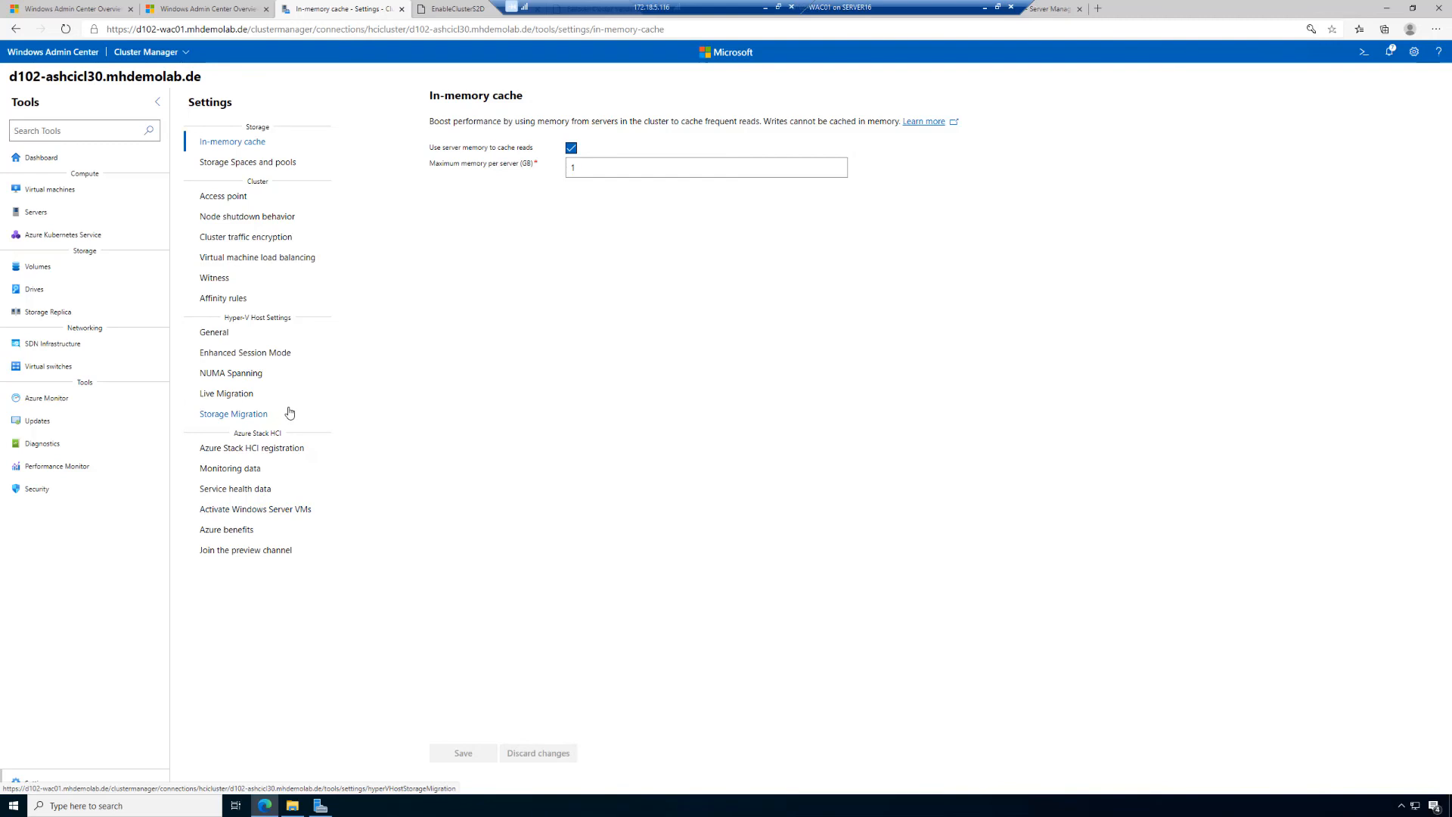
left_click(215, 336)
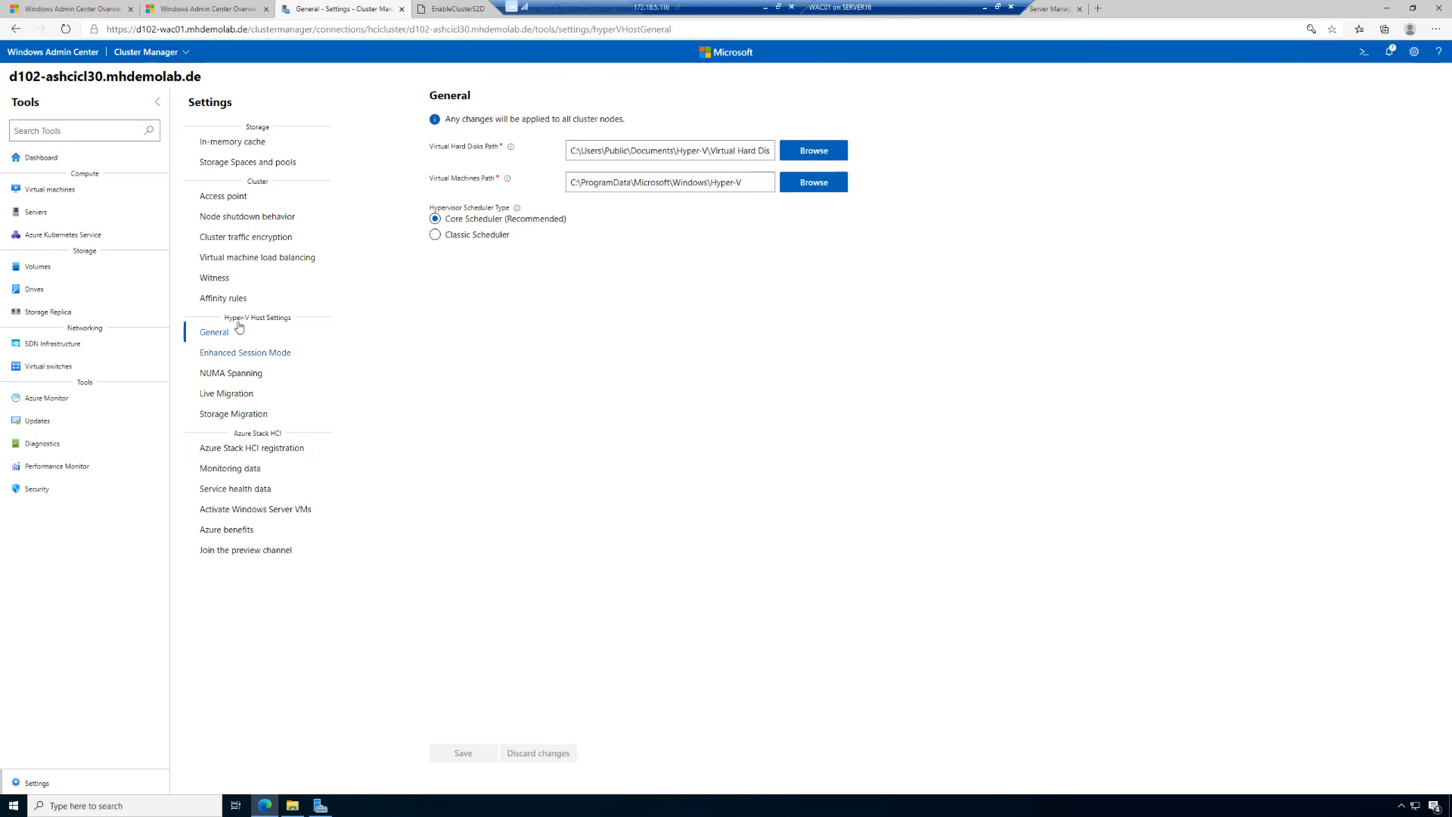
left_click(210, 281)
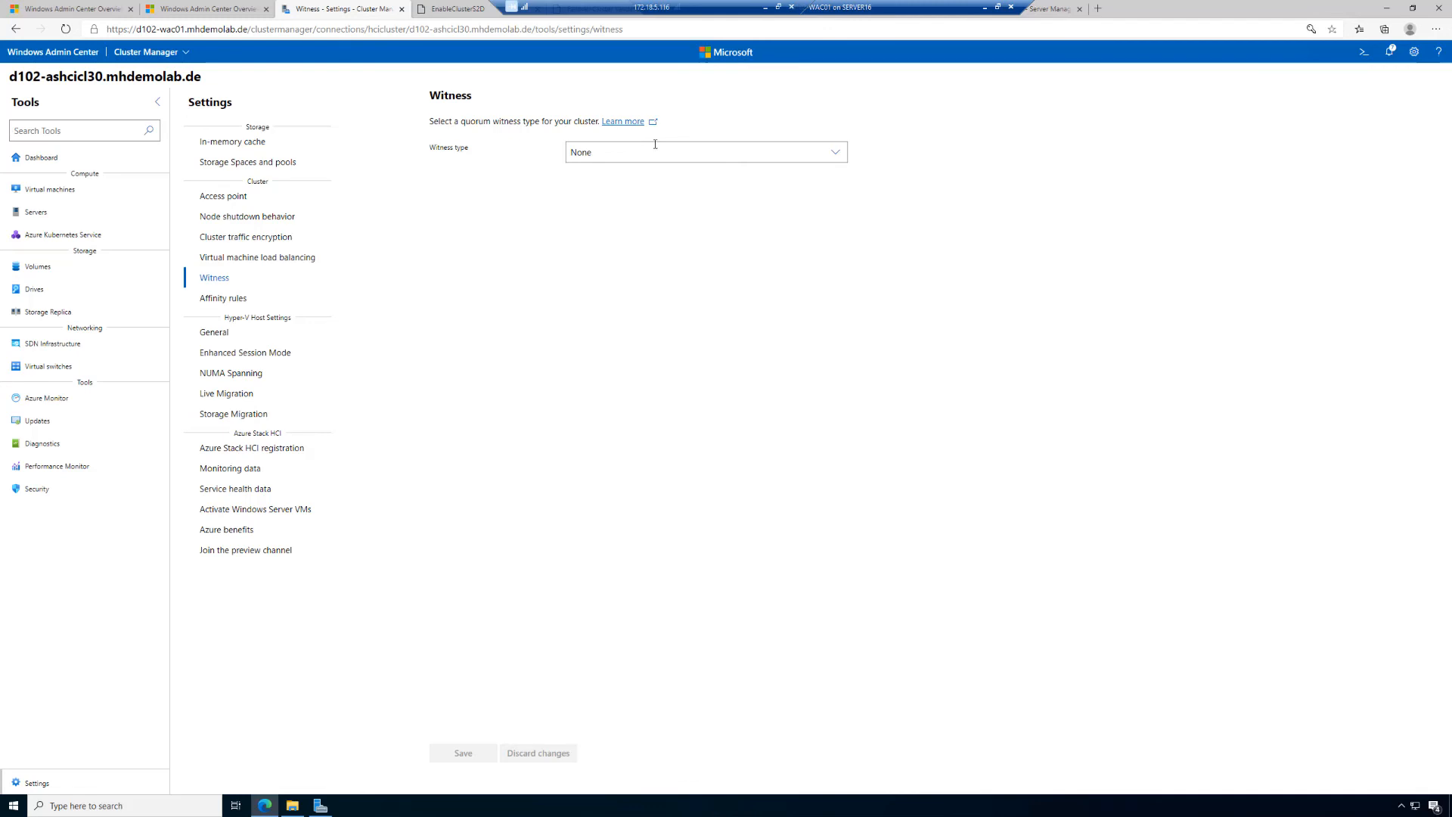
left_click(755, 153)
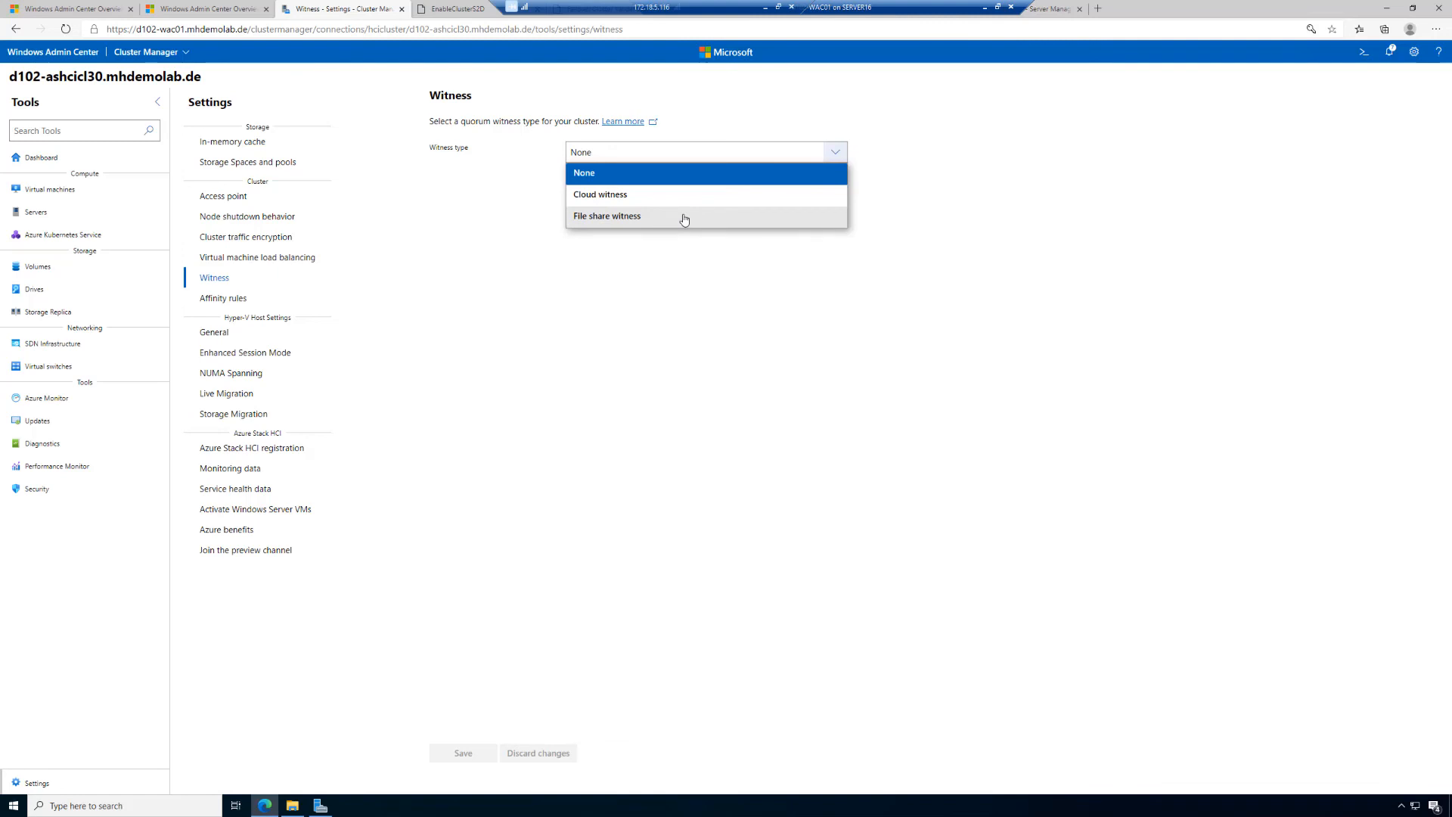
left_click(626, 201)
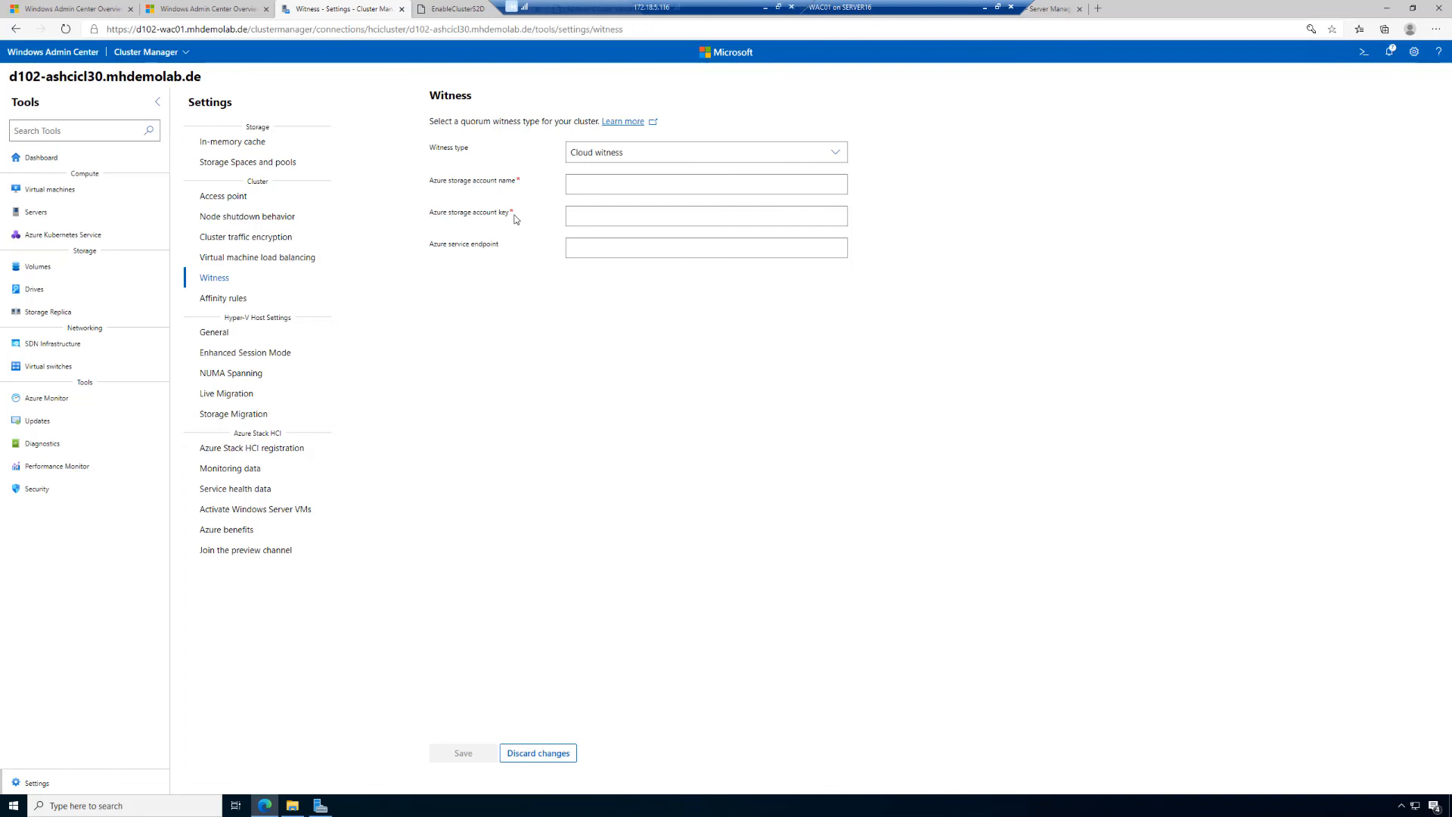
Configure a file share witness with the path \\D102-DC01\Witness, save it, and check the witness resource status
left_click(671, 156)
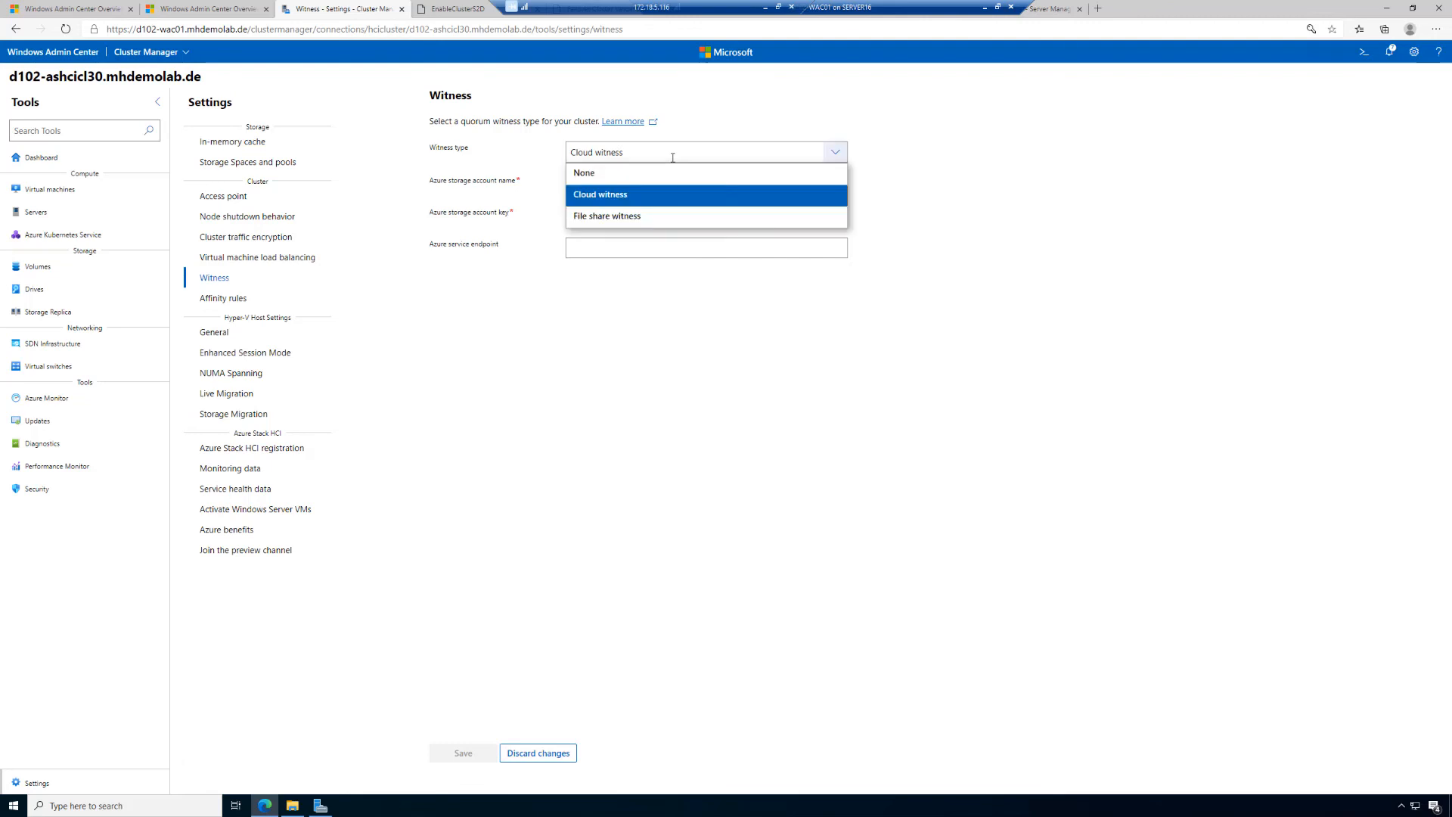
left_click(652, 219)
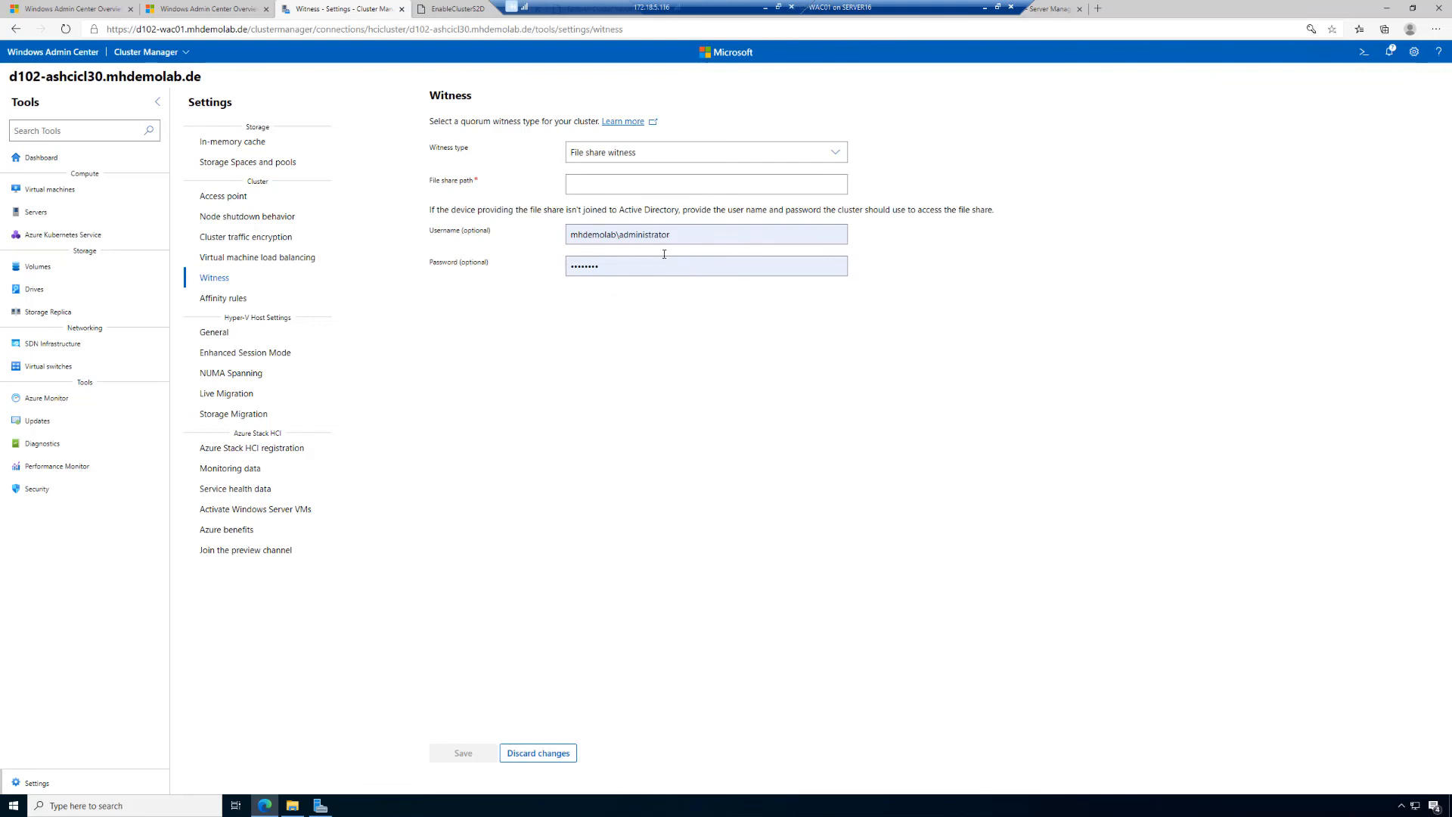
left_click(599, 185)
type("\\\\")
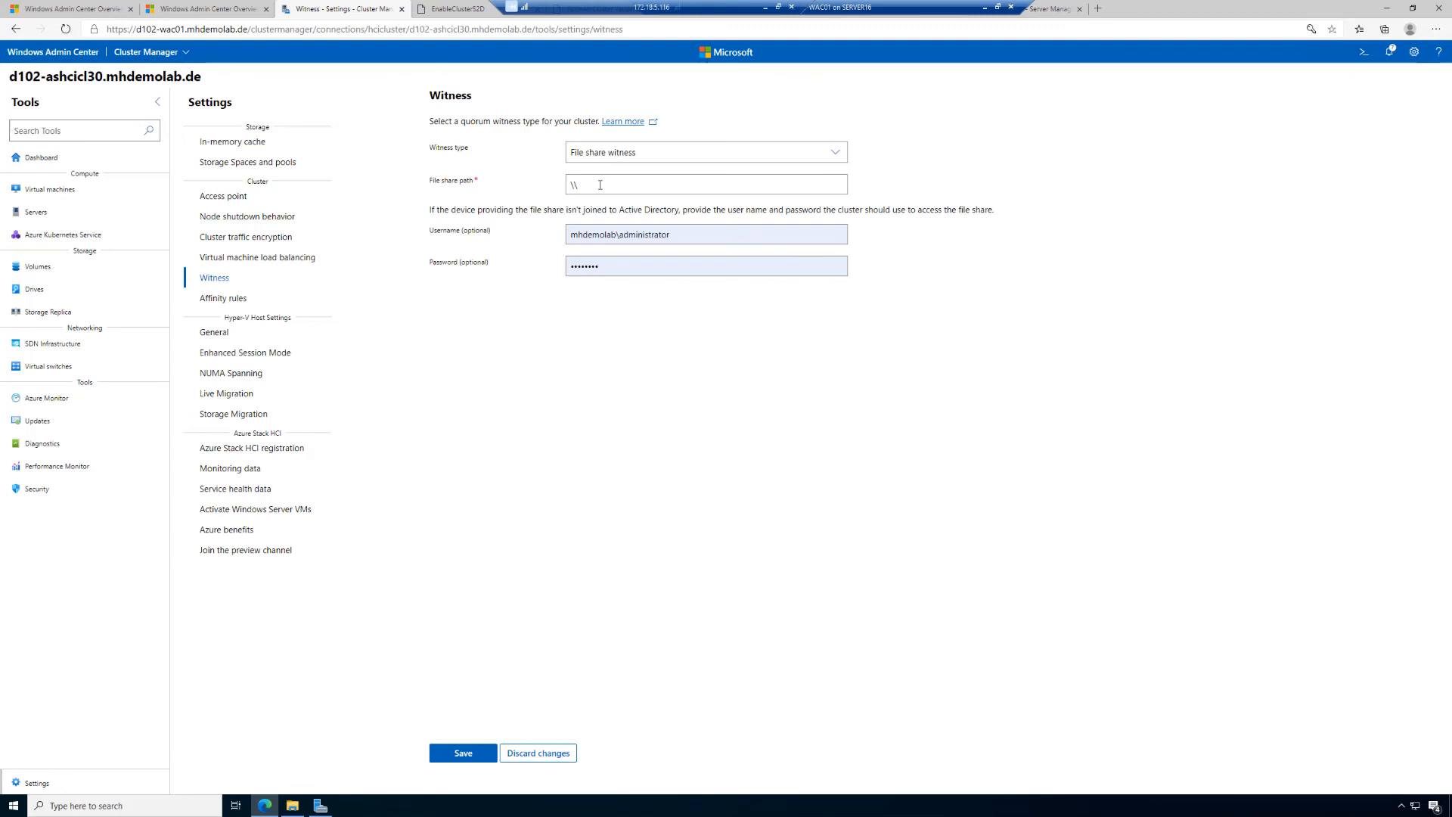
type("D102-DC01\\Witness")
left_click(458, 753)
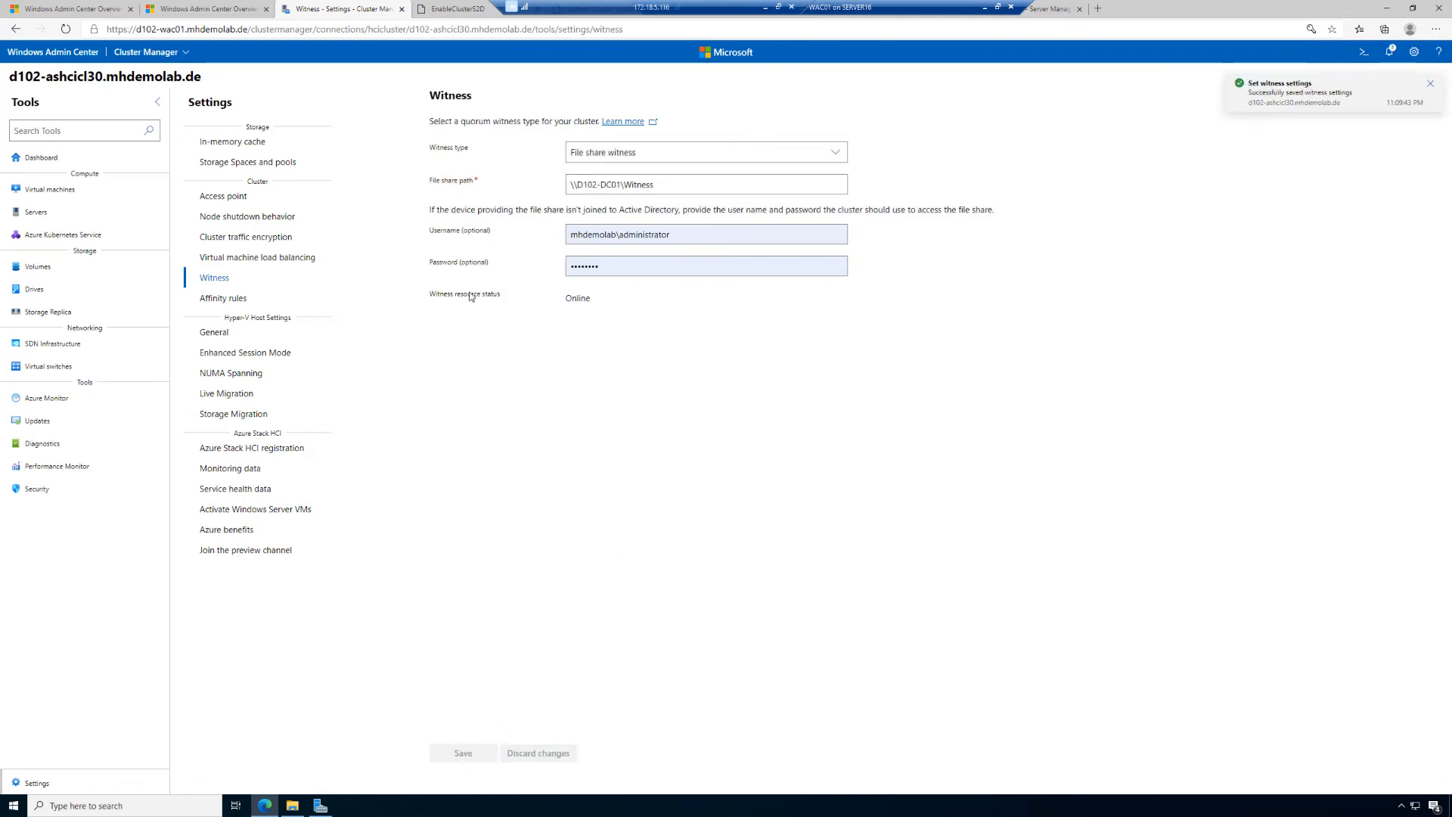
left_click_drag(565, 298, 604, 306)
Switch to File Explorer and inspect the contents of the \\d102-dc01\Witness share, then put the window away
left_click(293, 806)
left_click(316, 192)
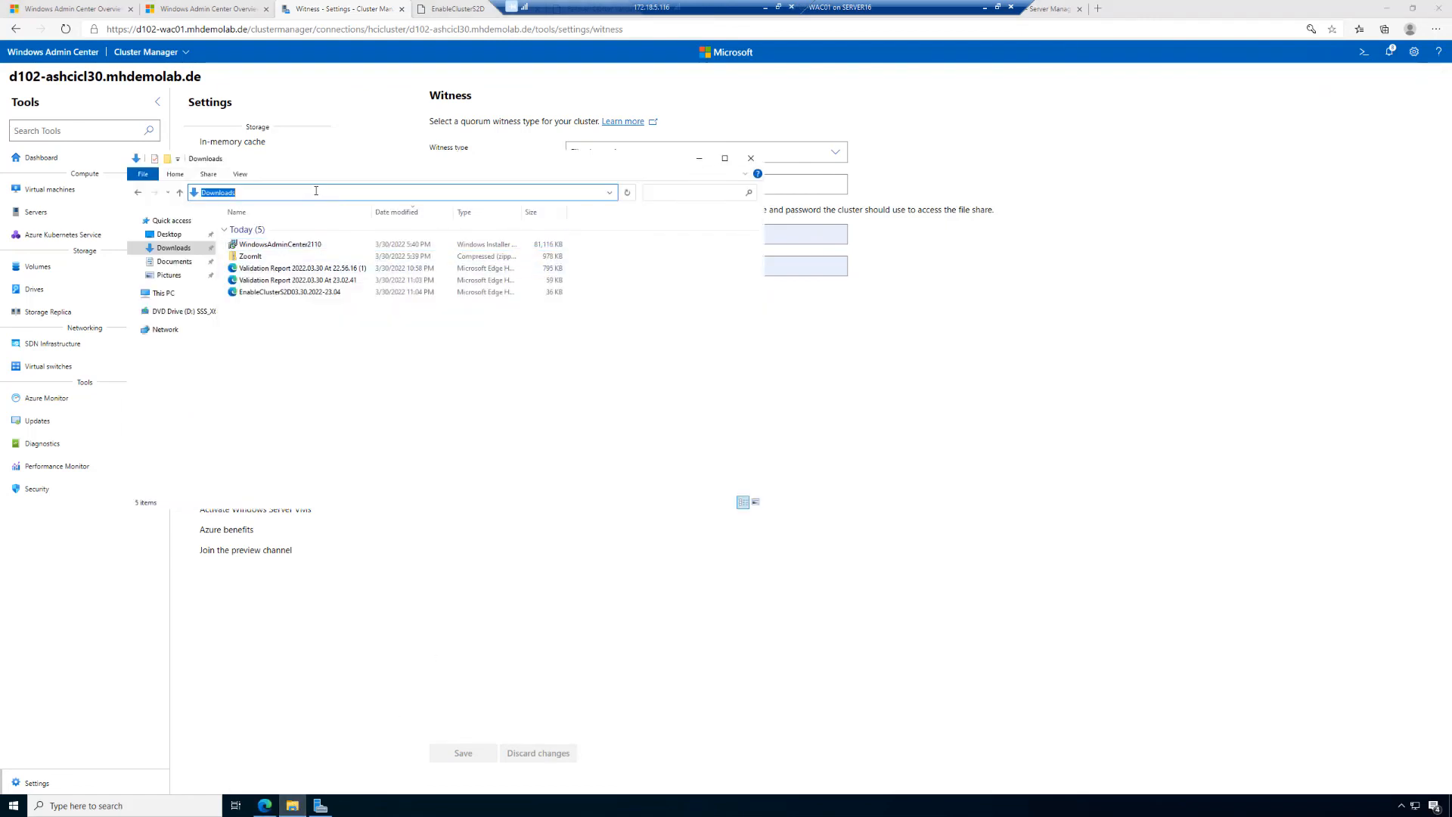
type("\\\\")
type("\\")
key("Down")
key("Down")
key("Down")
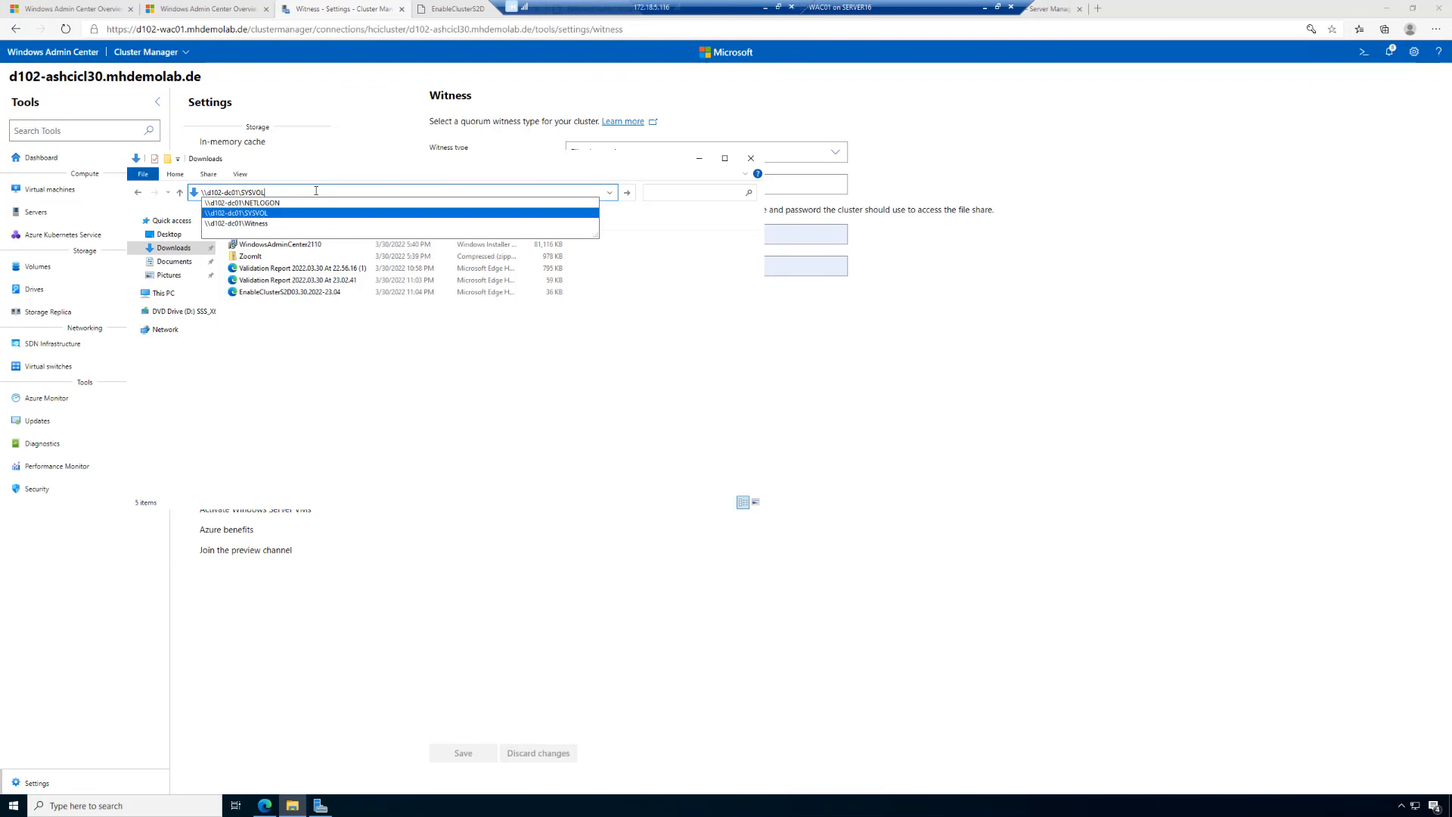
key("Return")
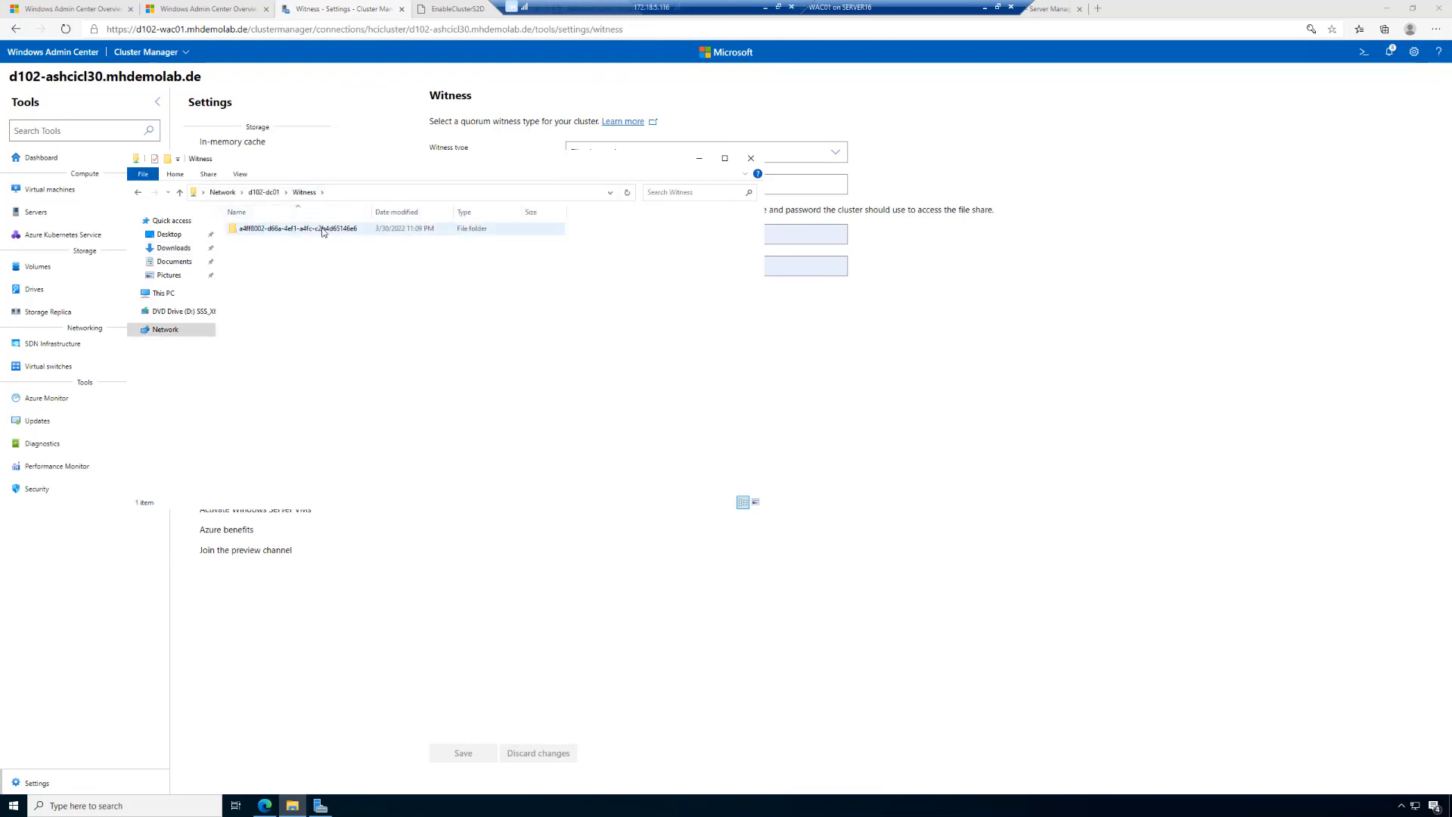
left_click(698, 158)
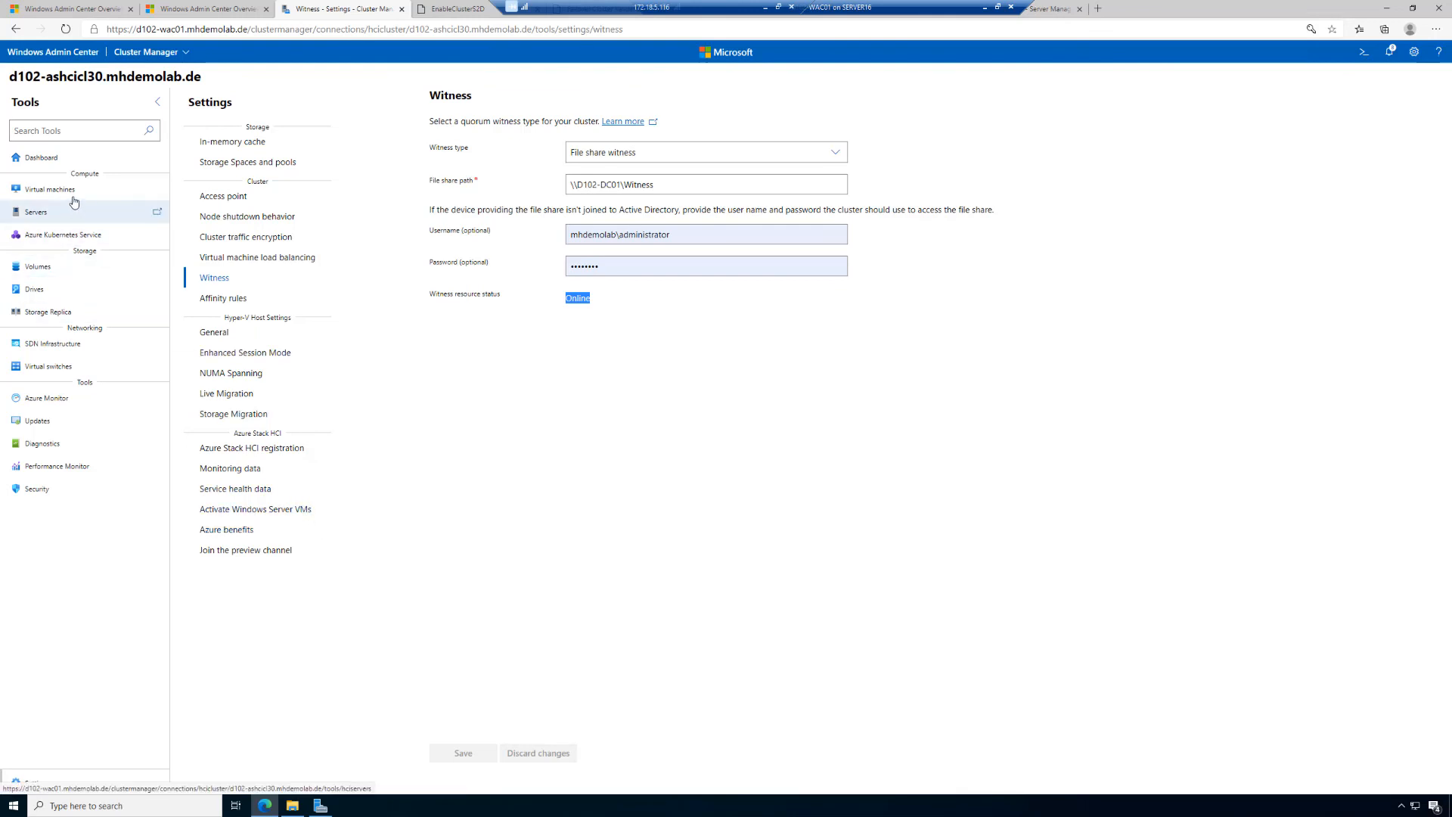
Check the cluster's dashboard alerts, its virtual machine inventory and the servers summary
left_click(49, 164)
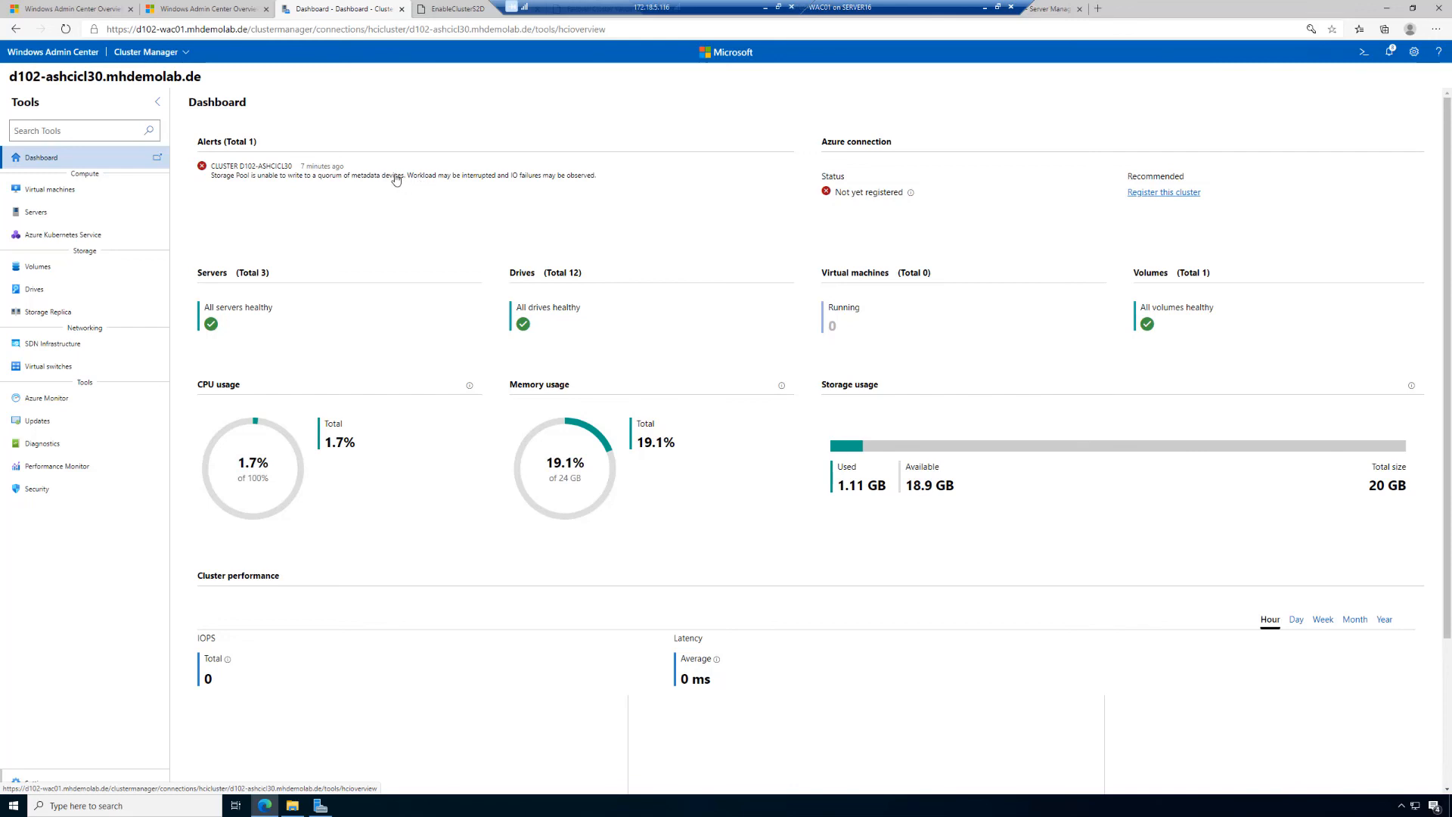
left_click(75, 193)
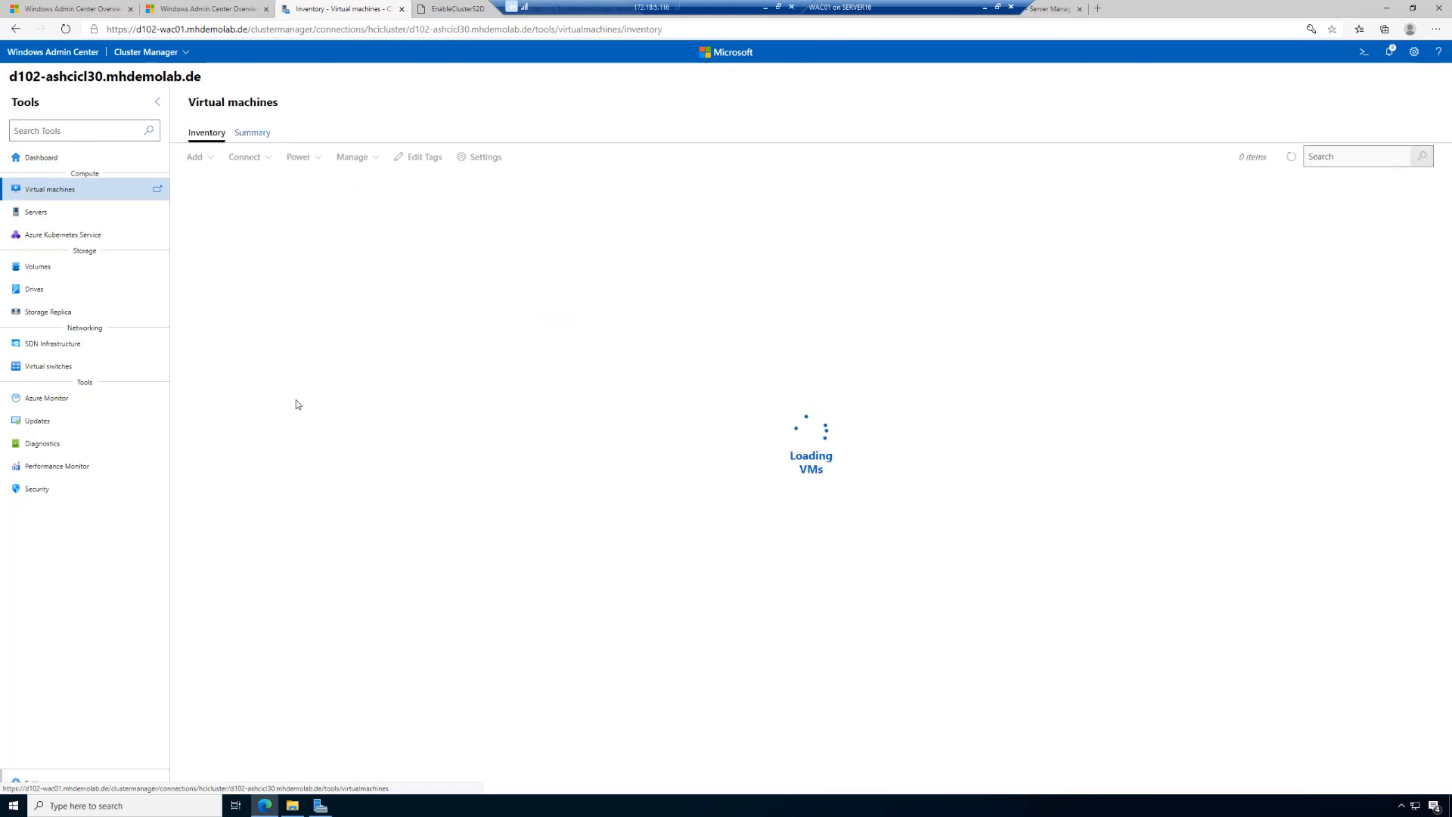
left_click(36, 213)
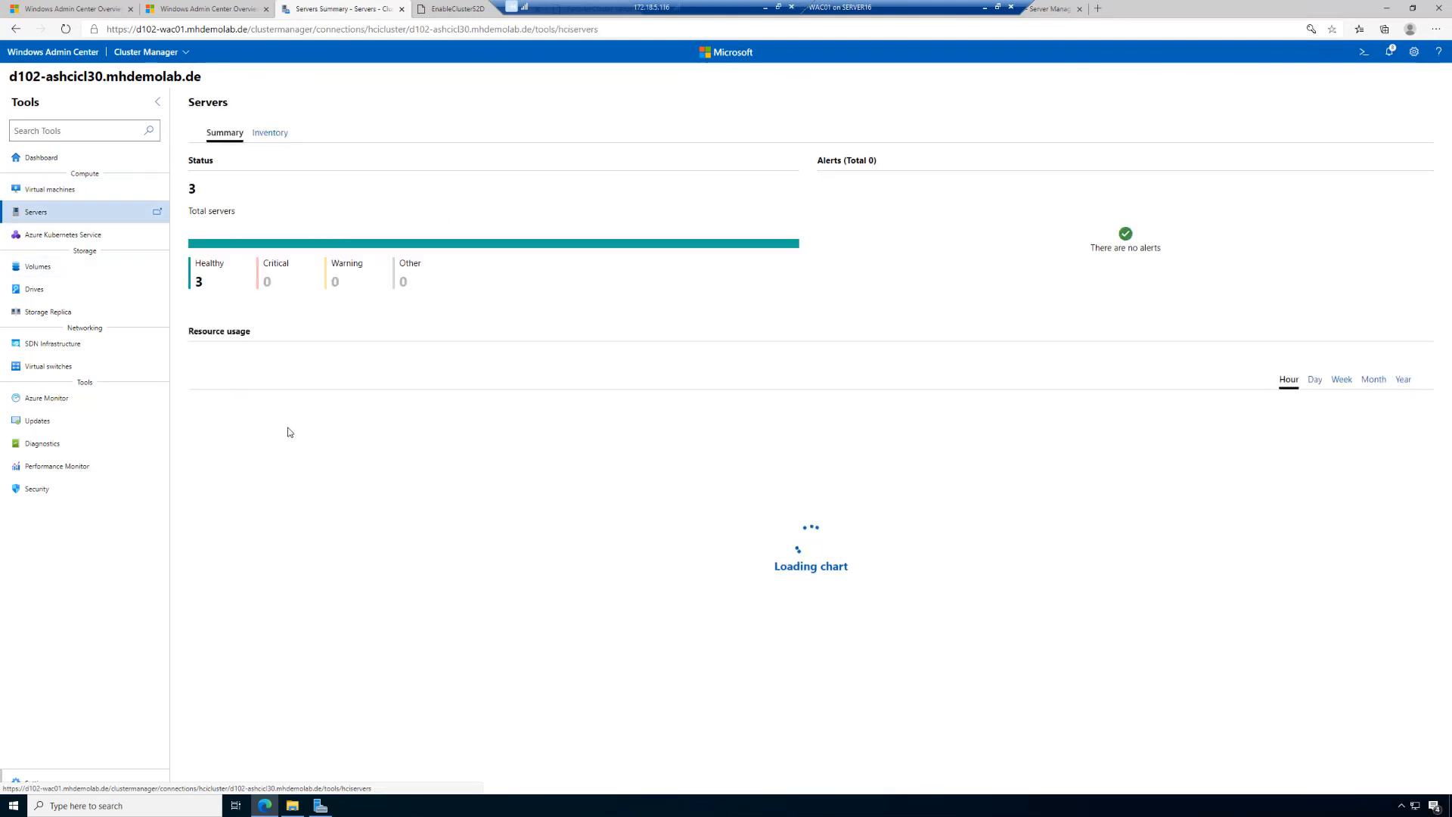
Review the cluster's server inventory, and check the drives summary and the drive inventory
left_click(270, 133)
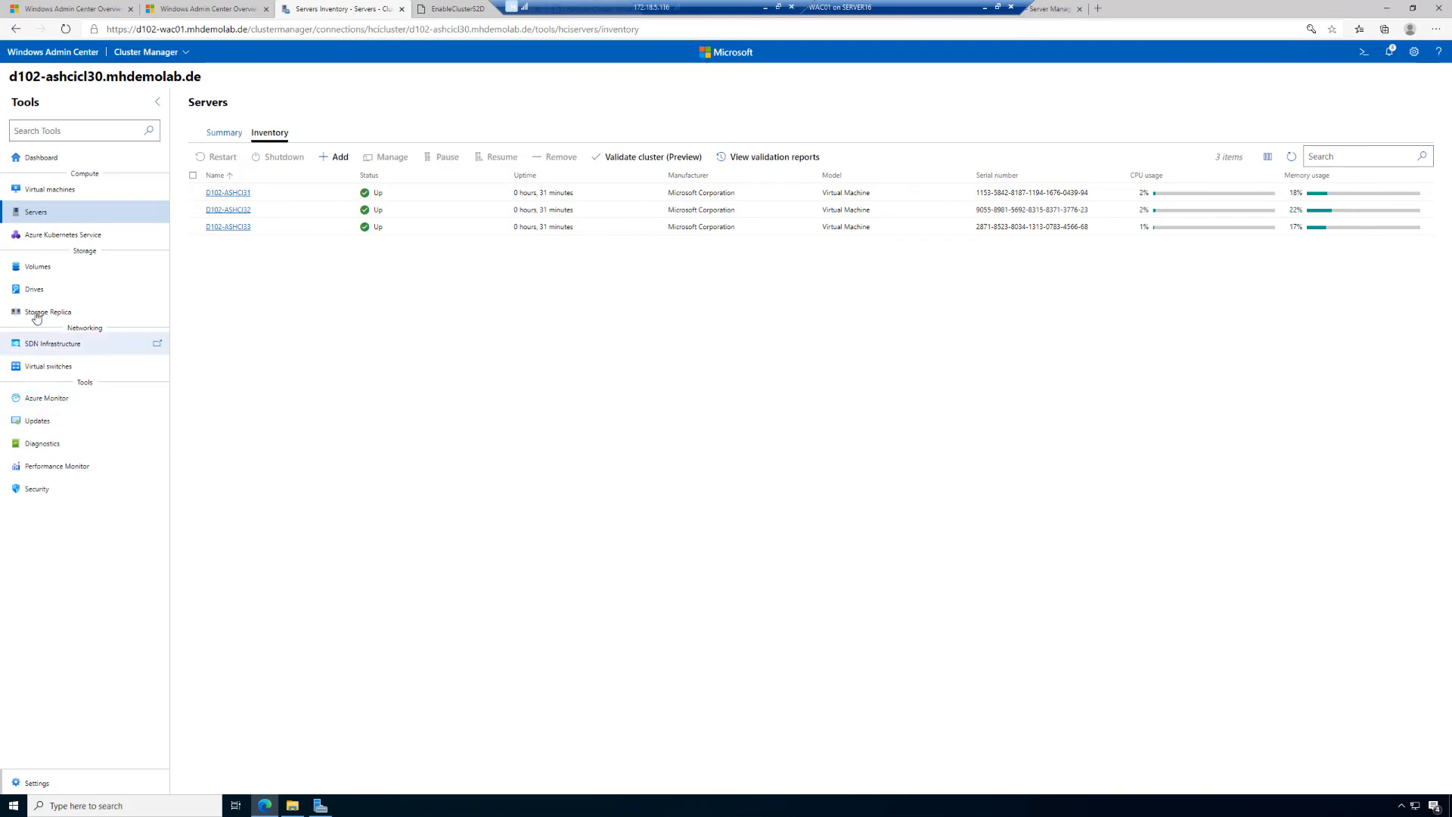
left_click(35, 295)
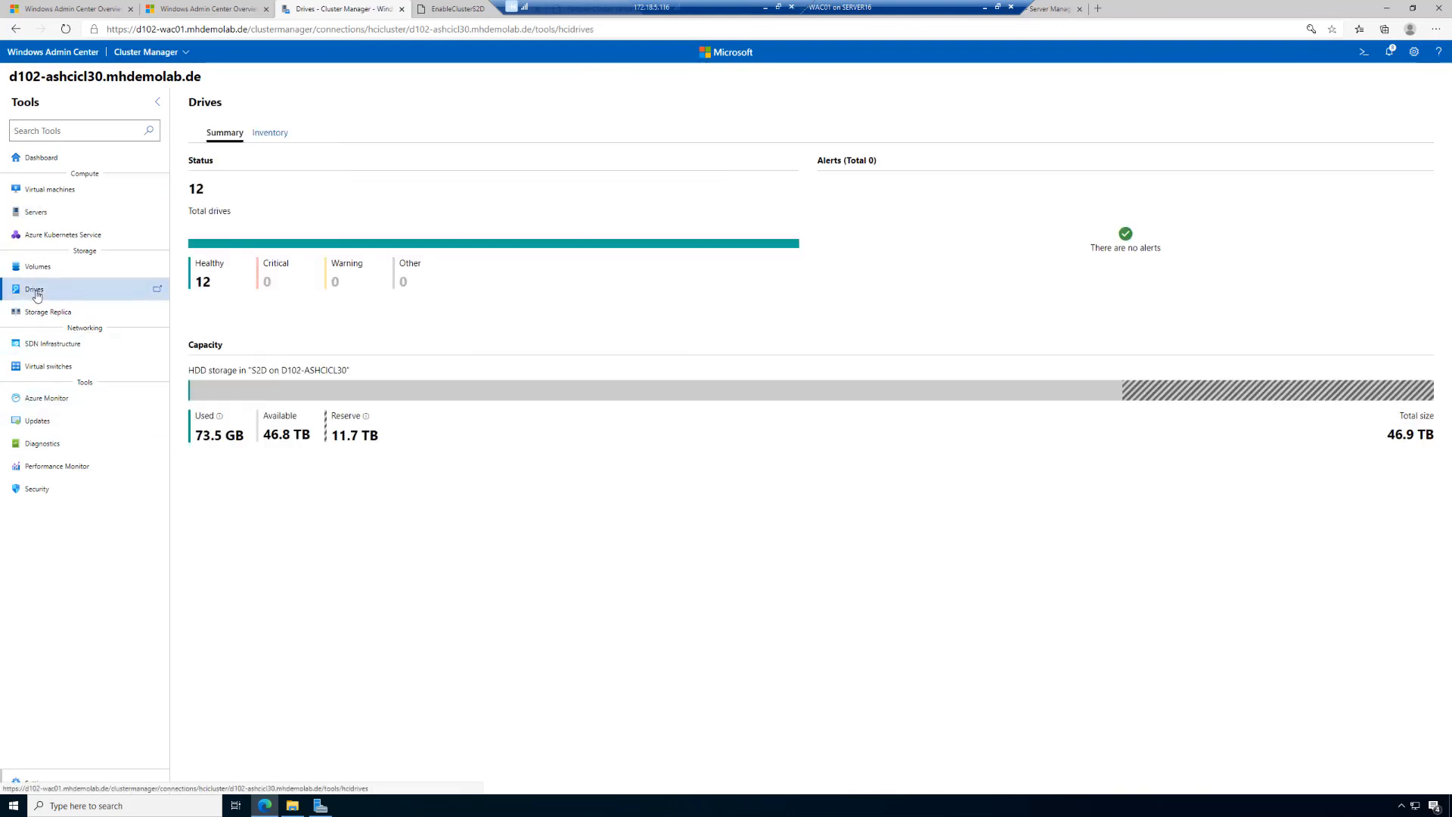
left_click(276, 140)
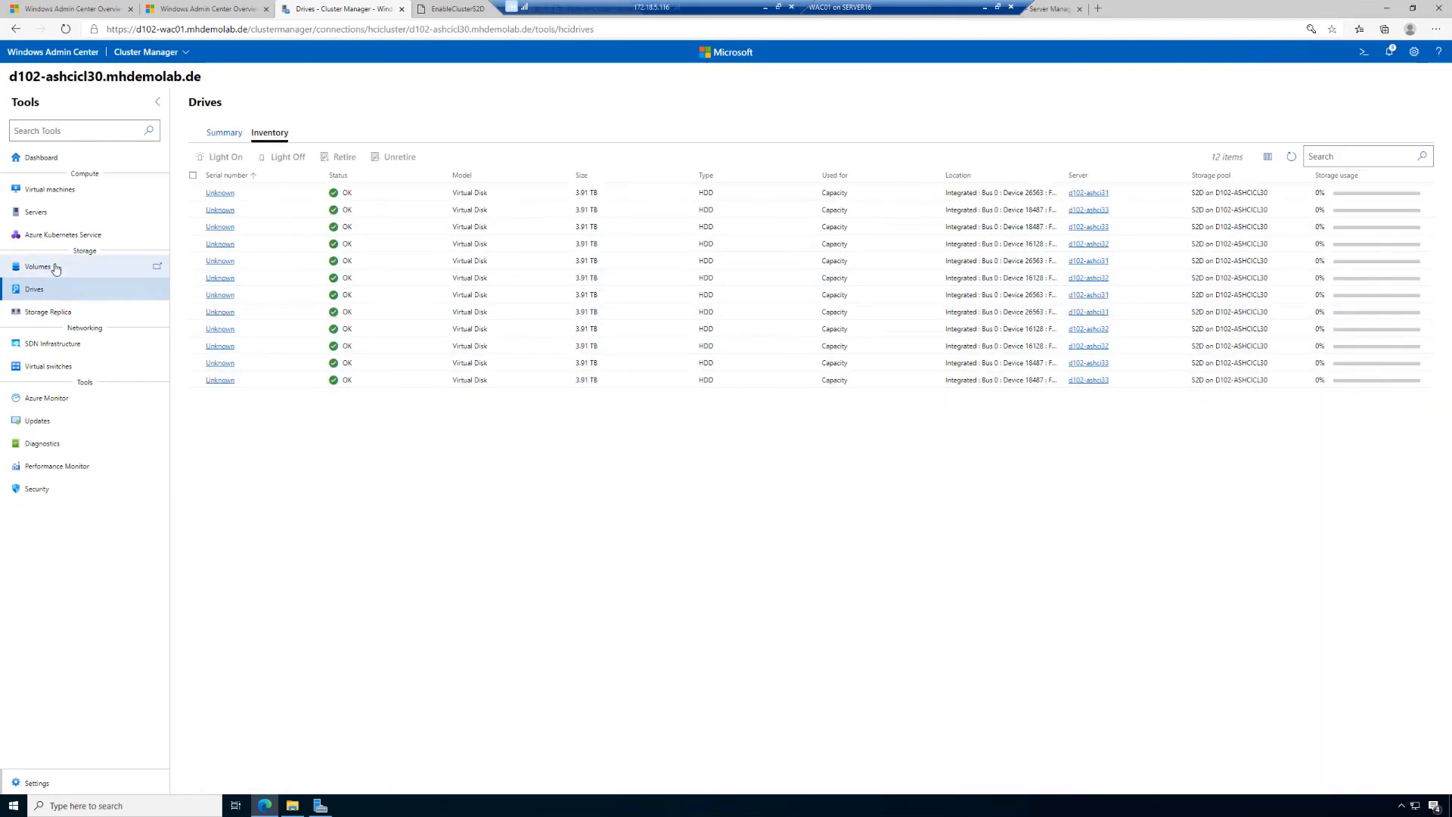
Examine the volume inventory and compare the volumes' performance charts over the day, week and hour ranges
left_click(56, 267)
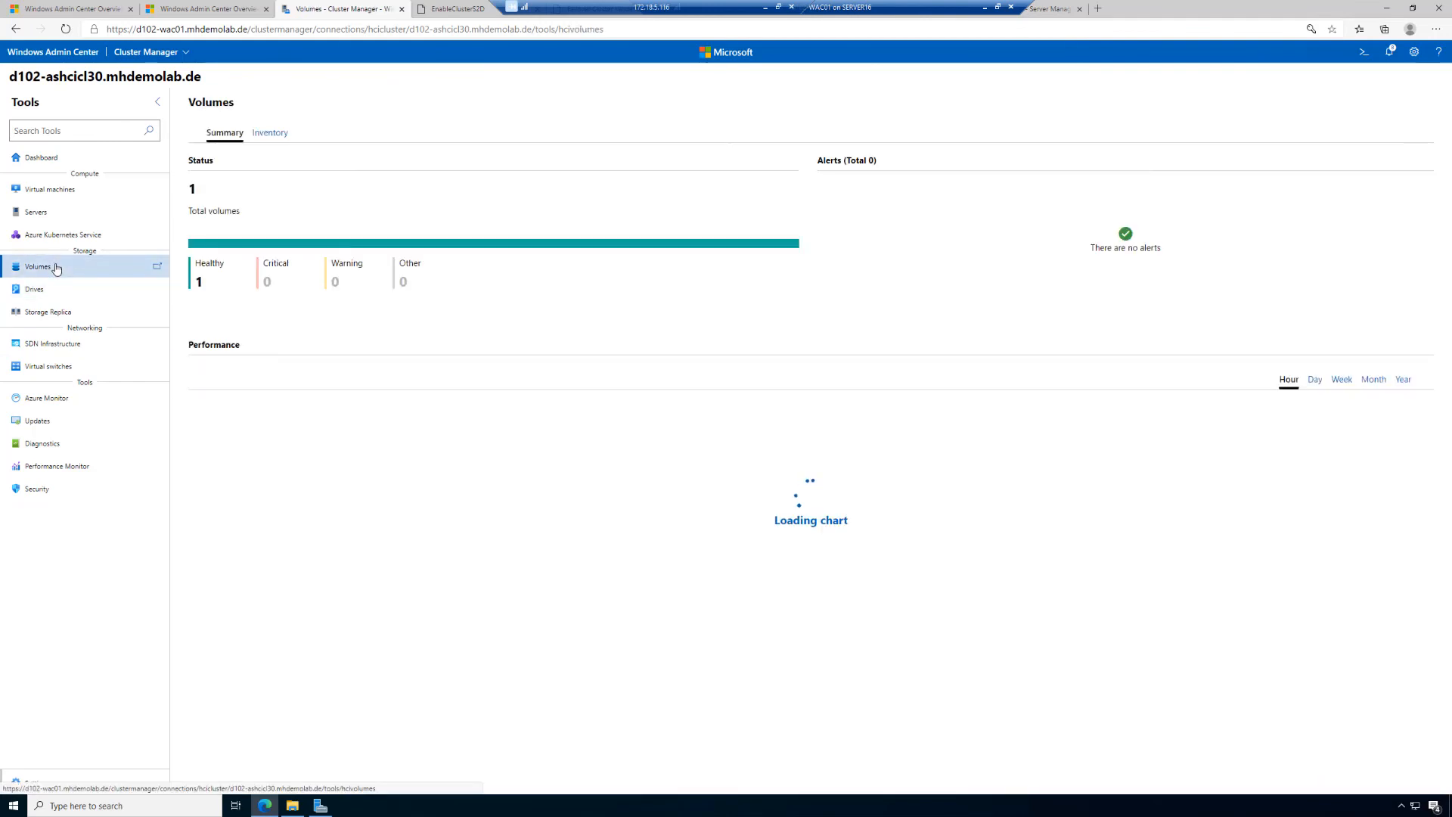
left_click(281, 135)
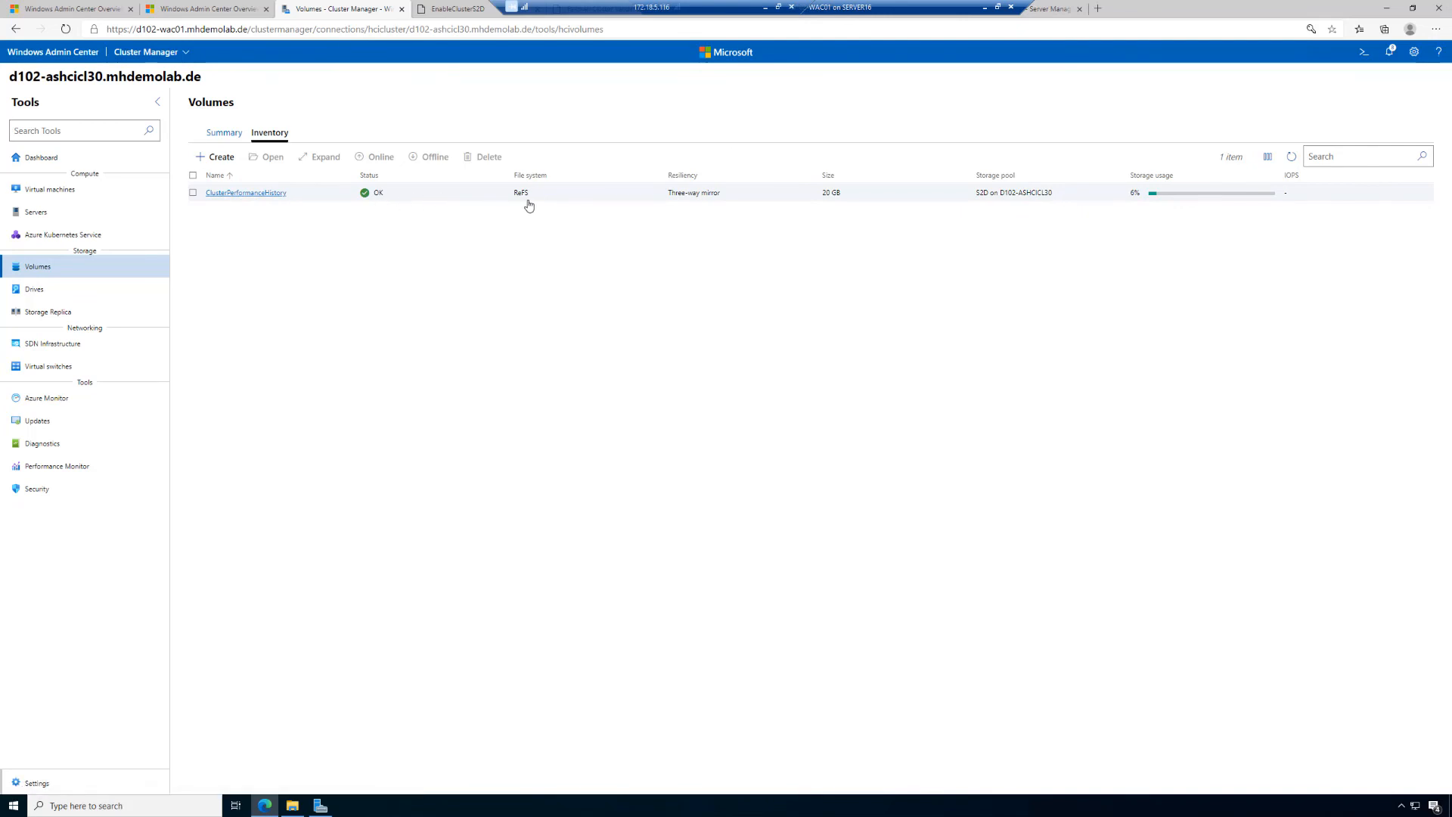
left_click(234, 142)
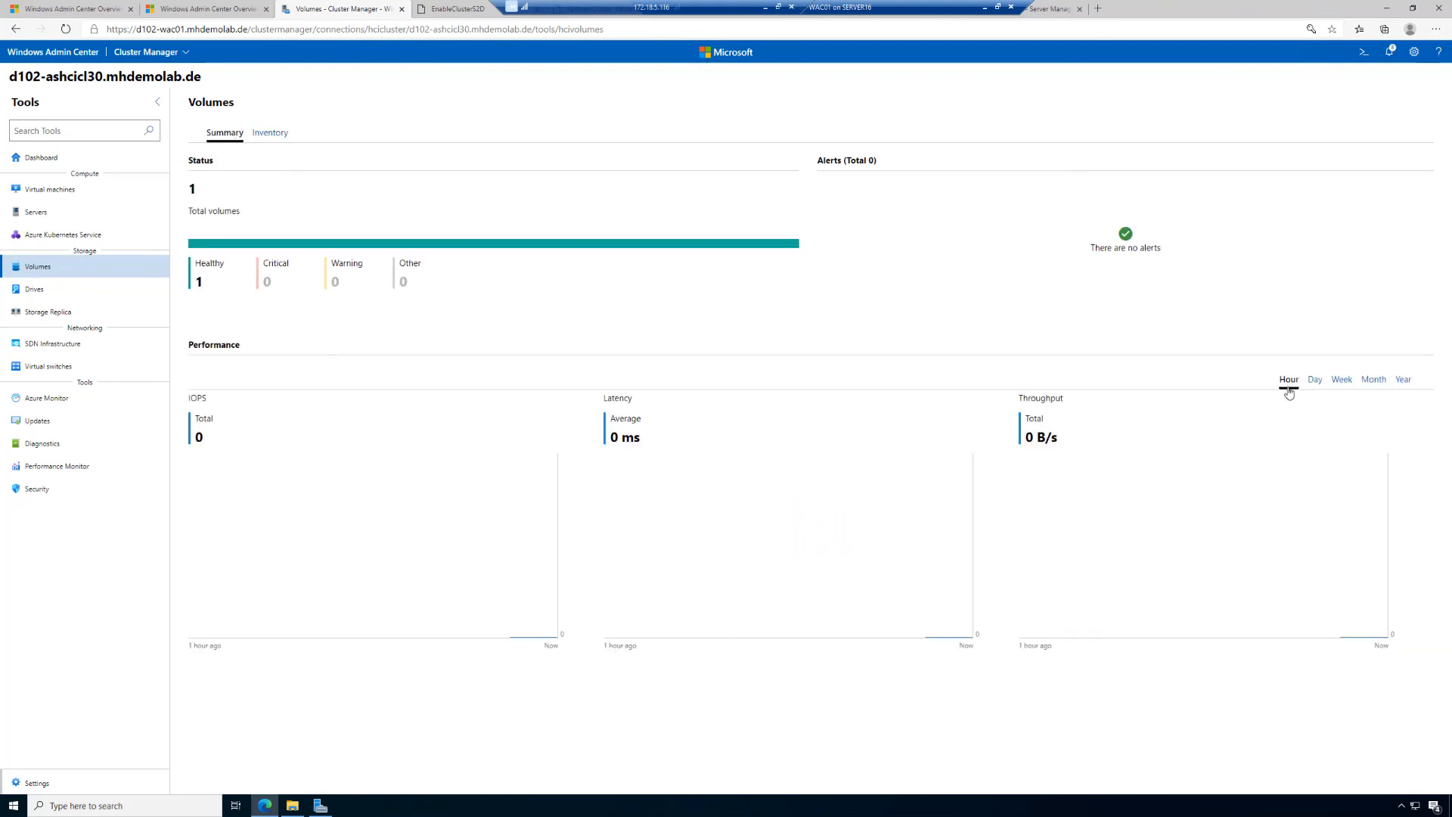
left_click(1322, 386)
left_click(1342, 382)
left_click(1289, 382)
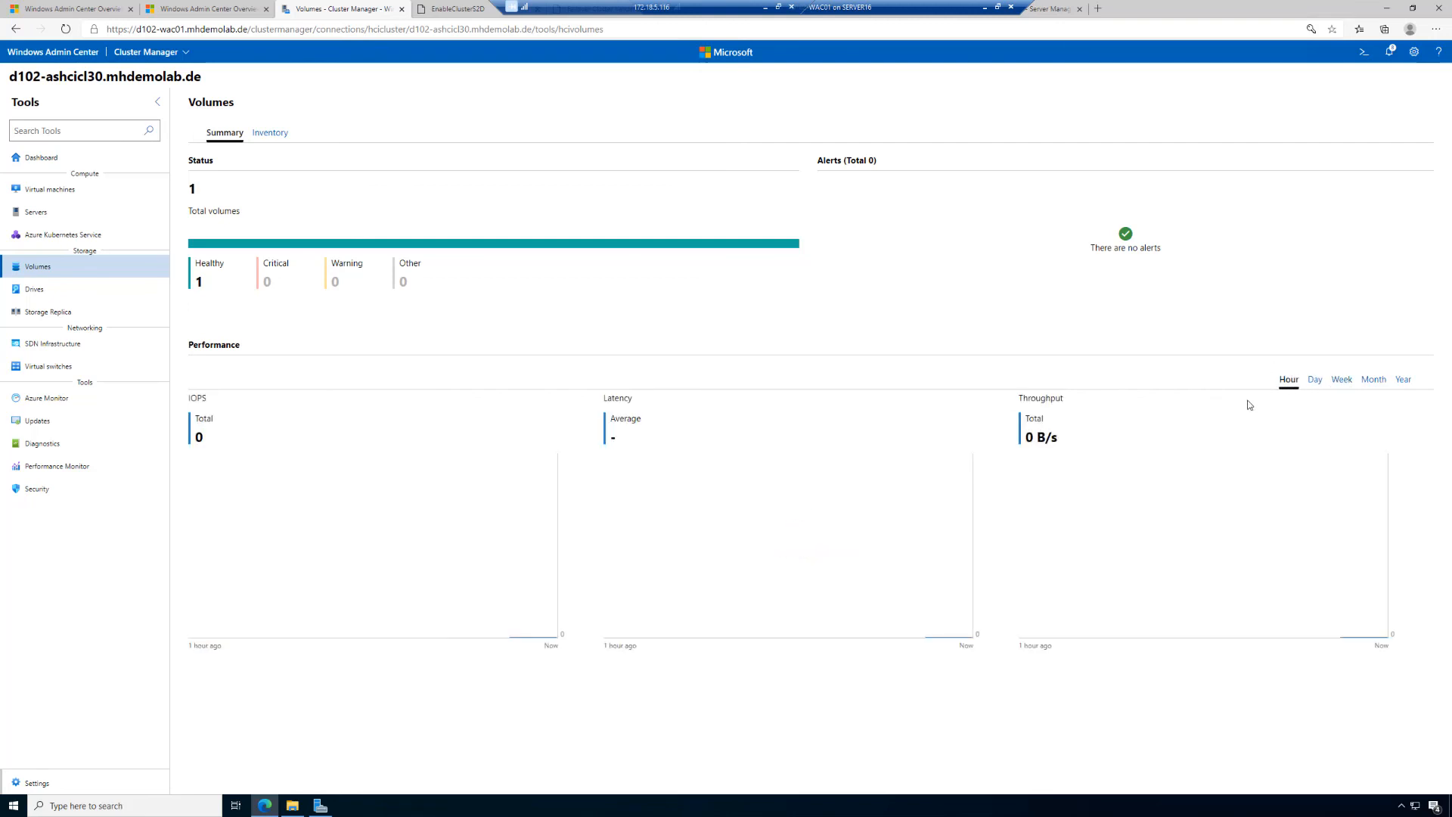